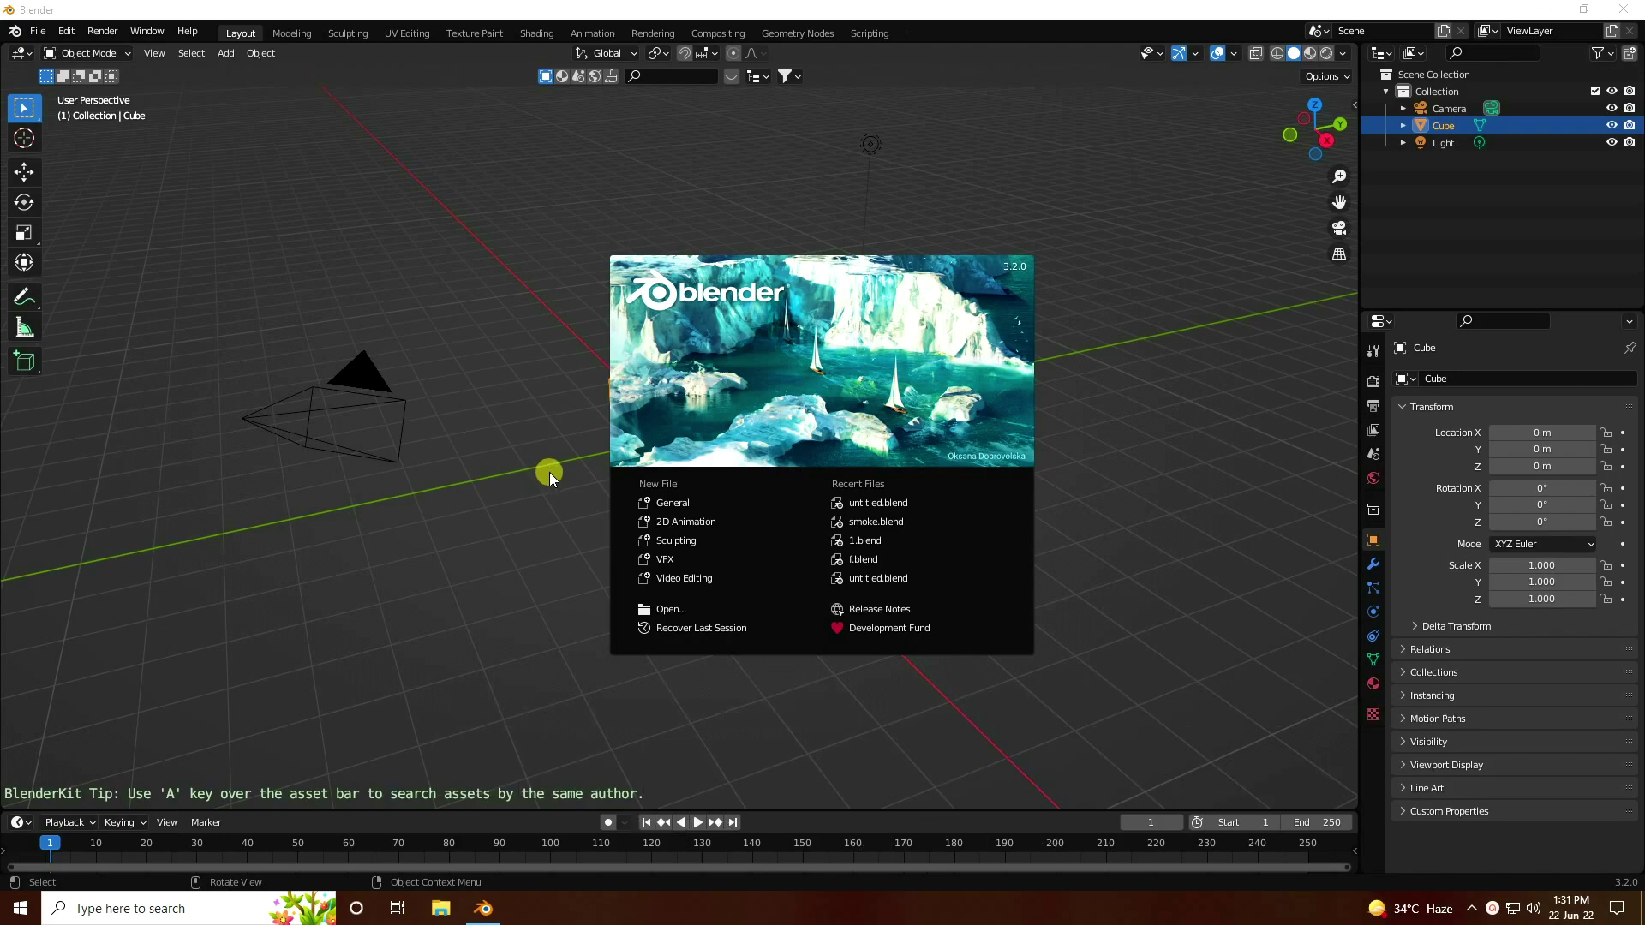
# Step: Open a General scene and delete the default camera, cube and light together
pyautogui.click(703, 502)
pyautogui.moveTo(230, 266); pyautogui.dragTo(1123, 617)
pyautogui.press('Delete')
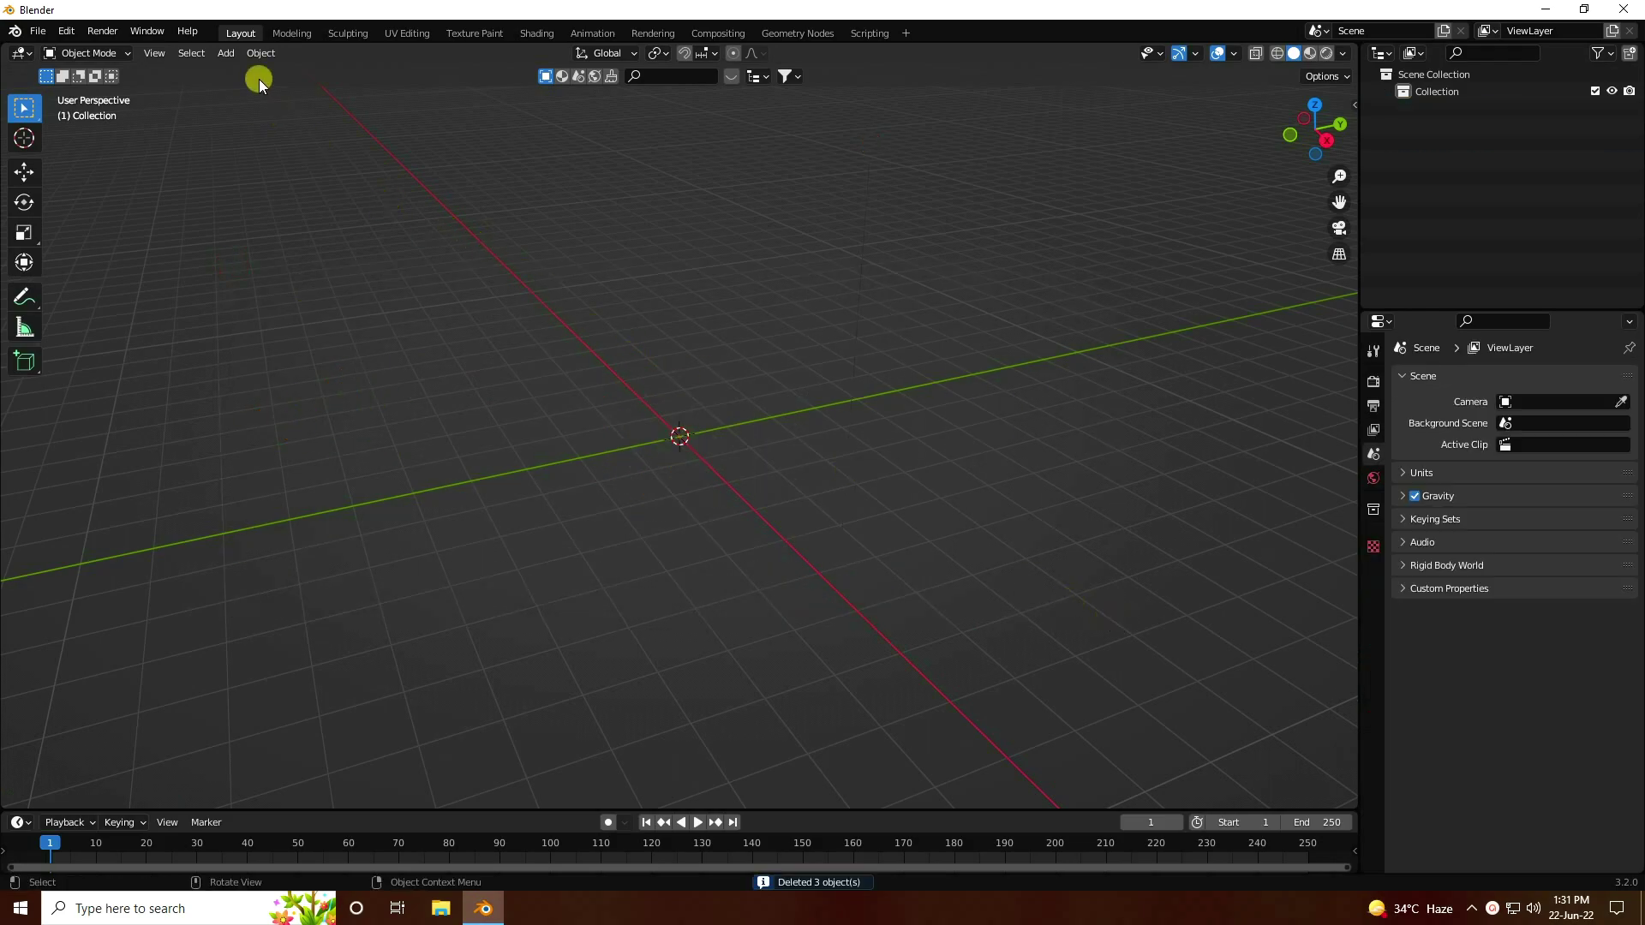
pyautogui.click(226, 53)
# Step: Add a UV sphere with 64 segments, 32 rings and a 0.5 m radius
pyautogui.moveTo(343, 70)
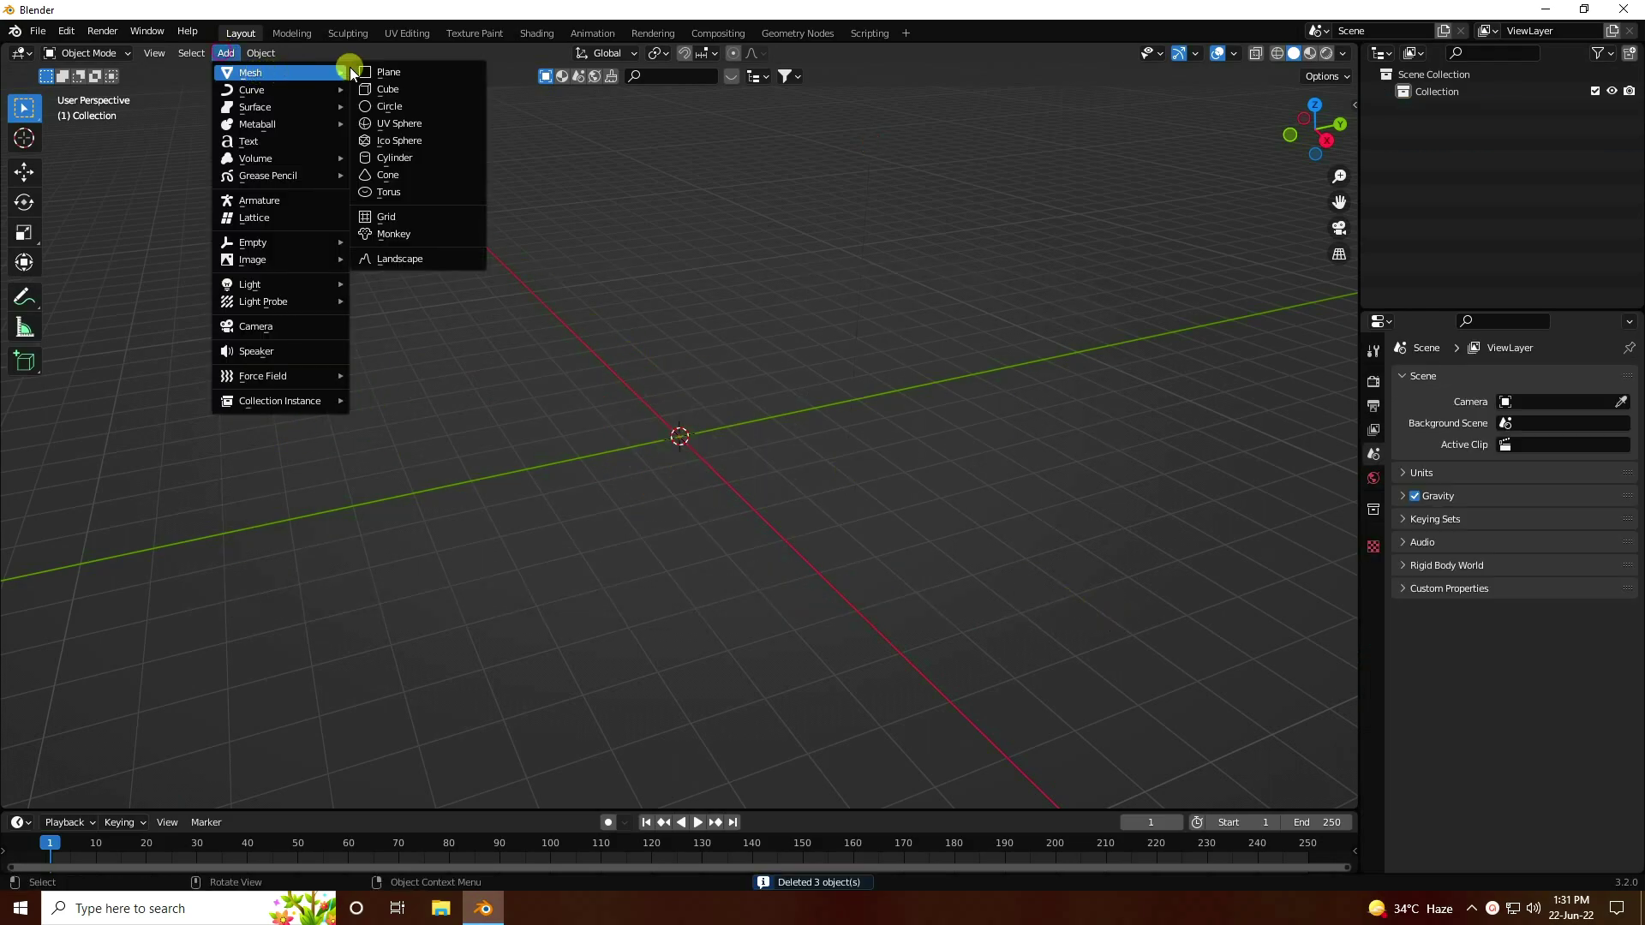
pyautogui.click(421, 123)
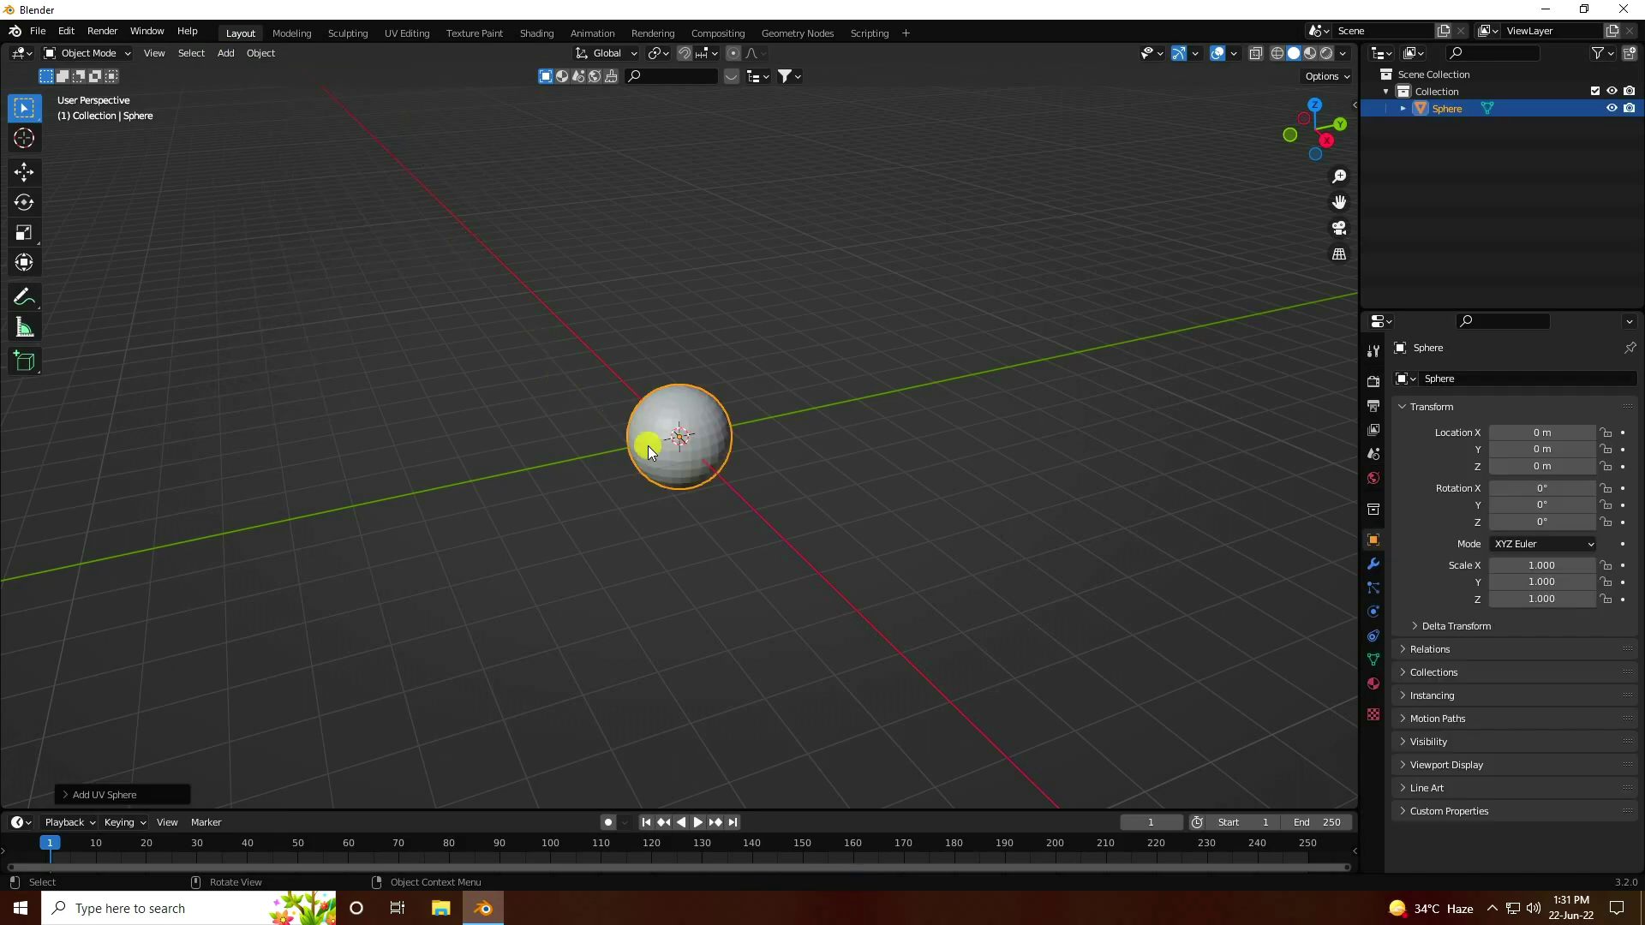
pyautogui.click(90, 794)
pyautogui.click(220, 608)
pyautogui.write('64')
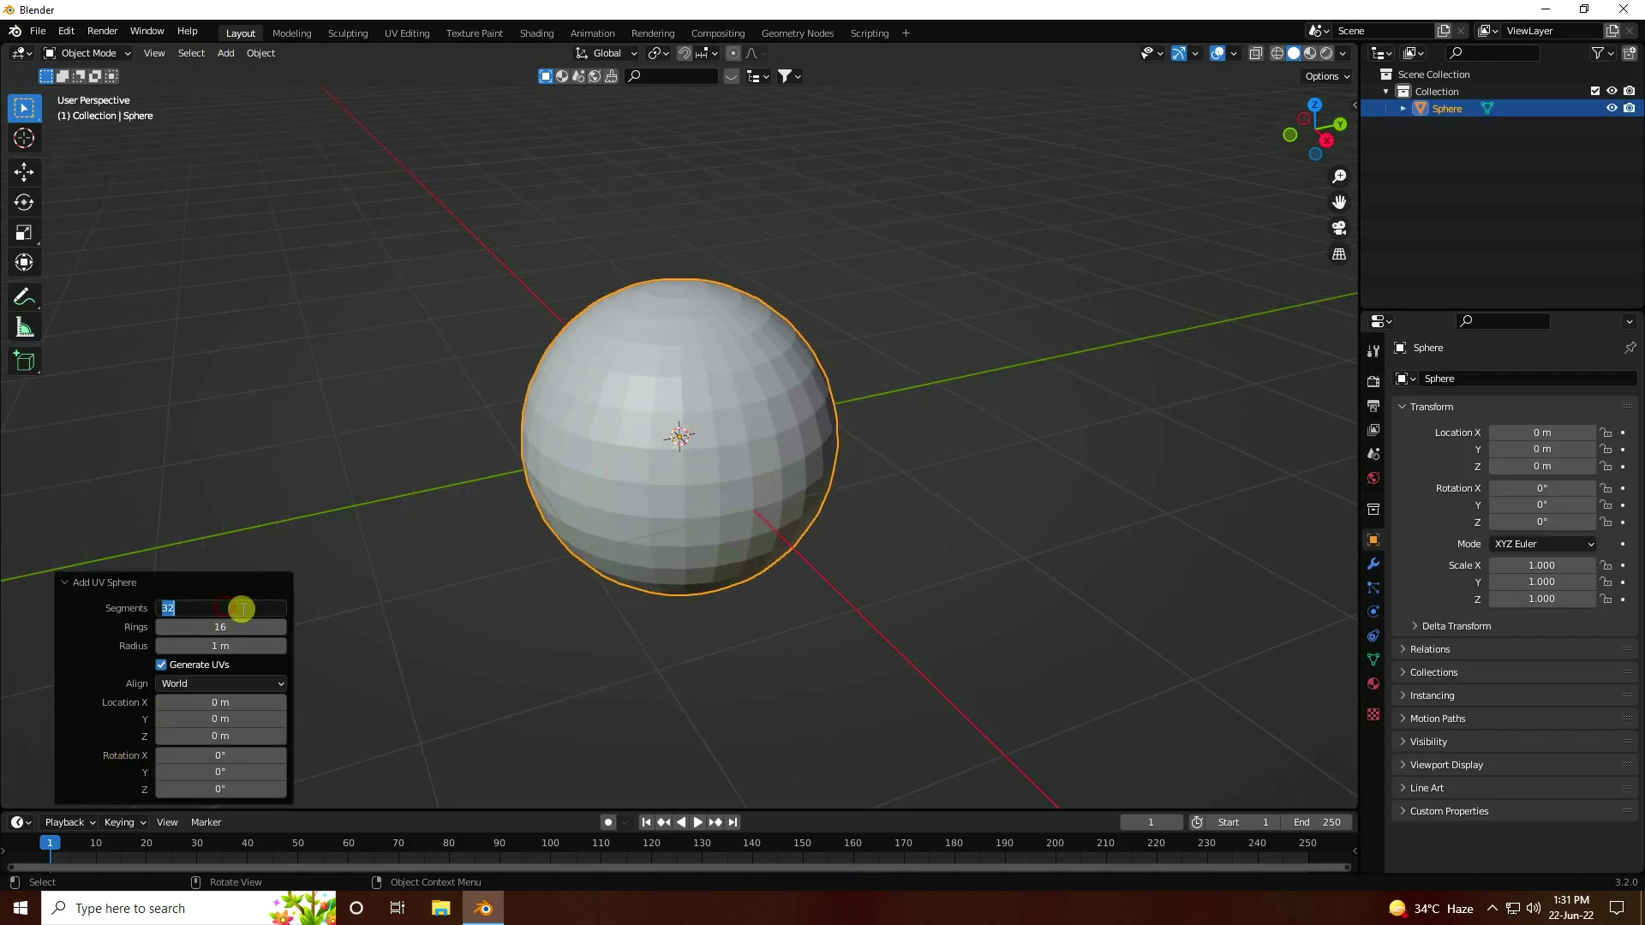
pyautogui.press('Tab')
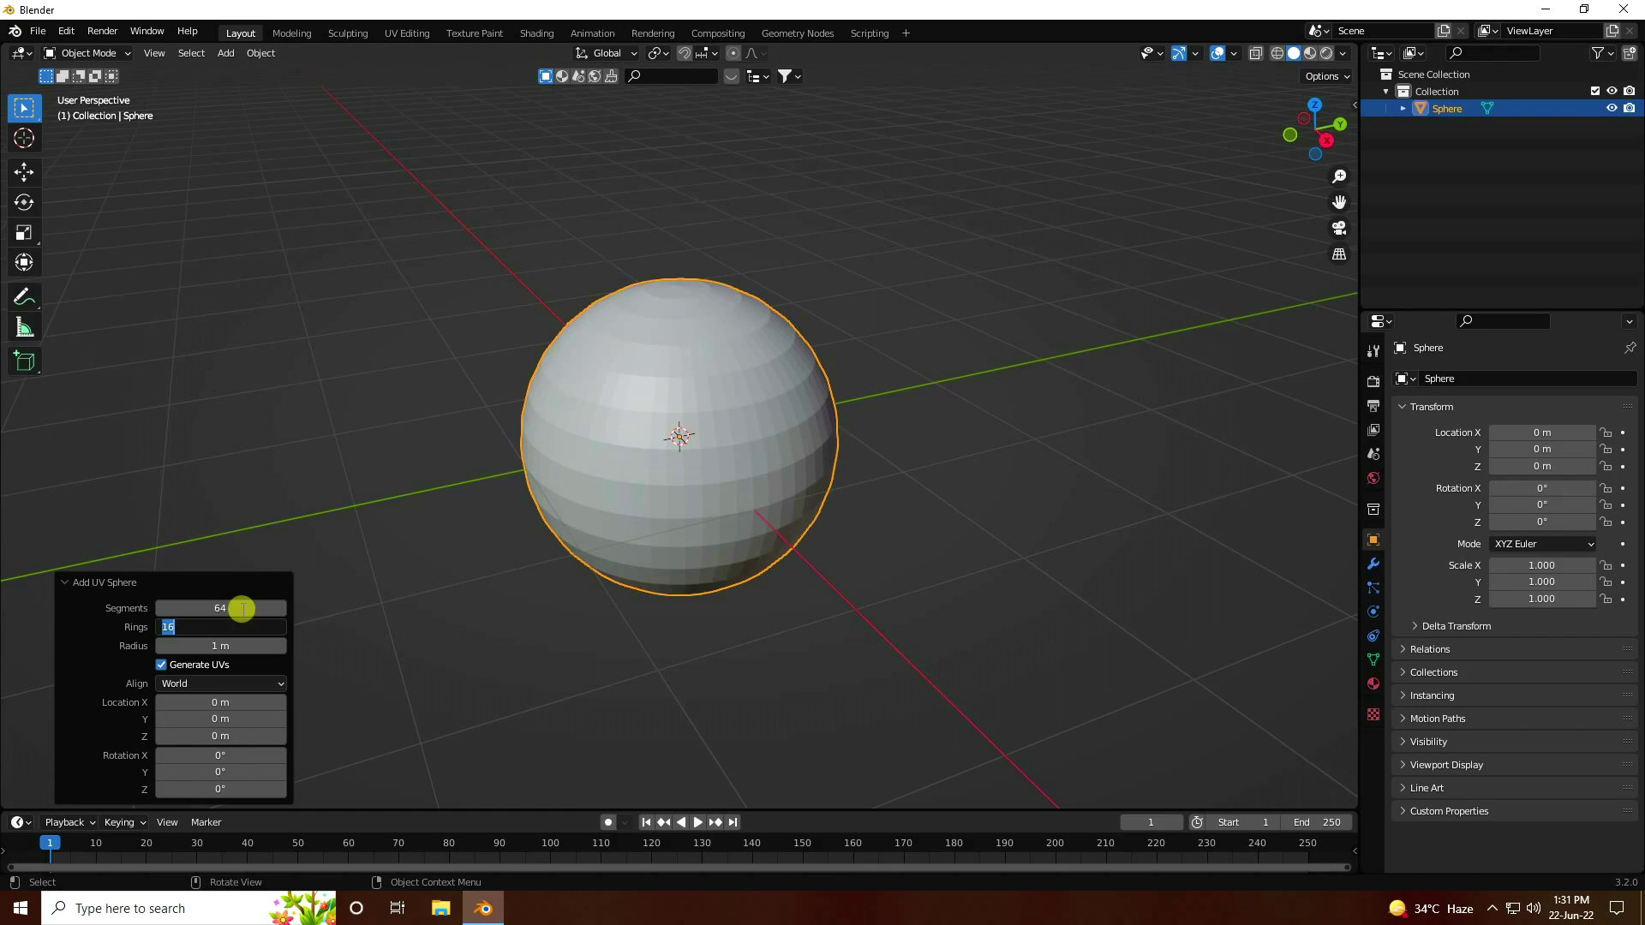
pyautogui.press('Tab')
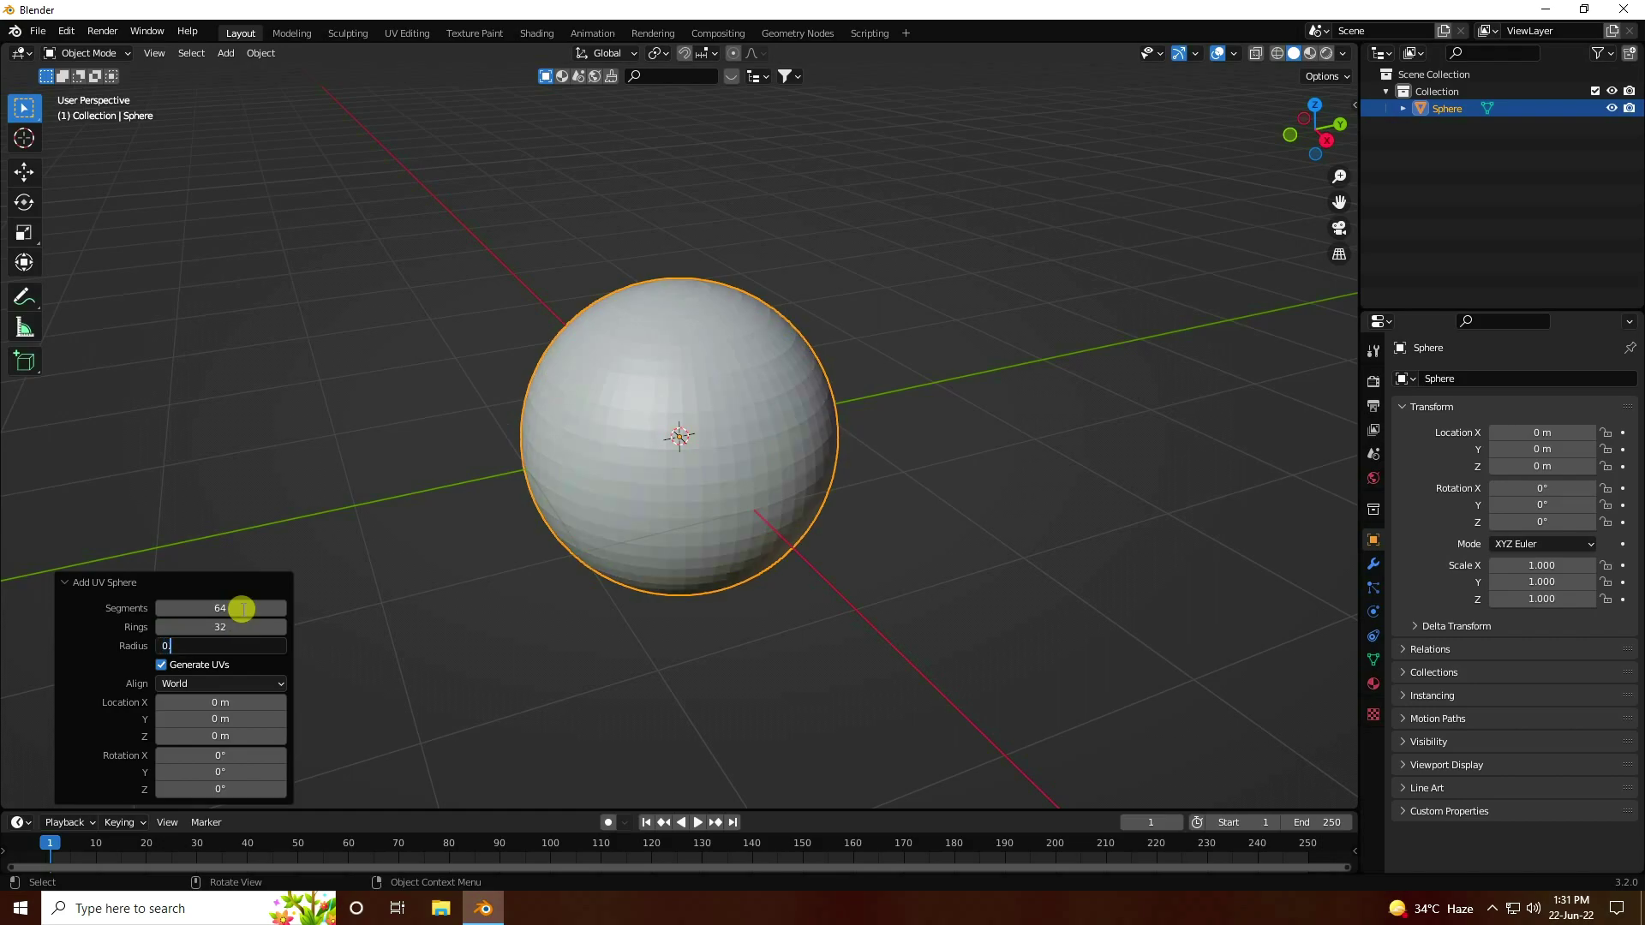
pyautogui.write('0.5')
pyautogui.press('Return')
# Step: Shade the sphere smooth
pyautogui.rightClick(631, 460)
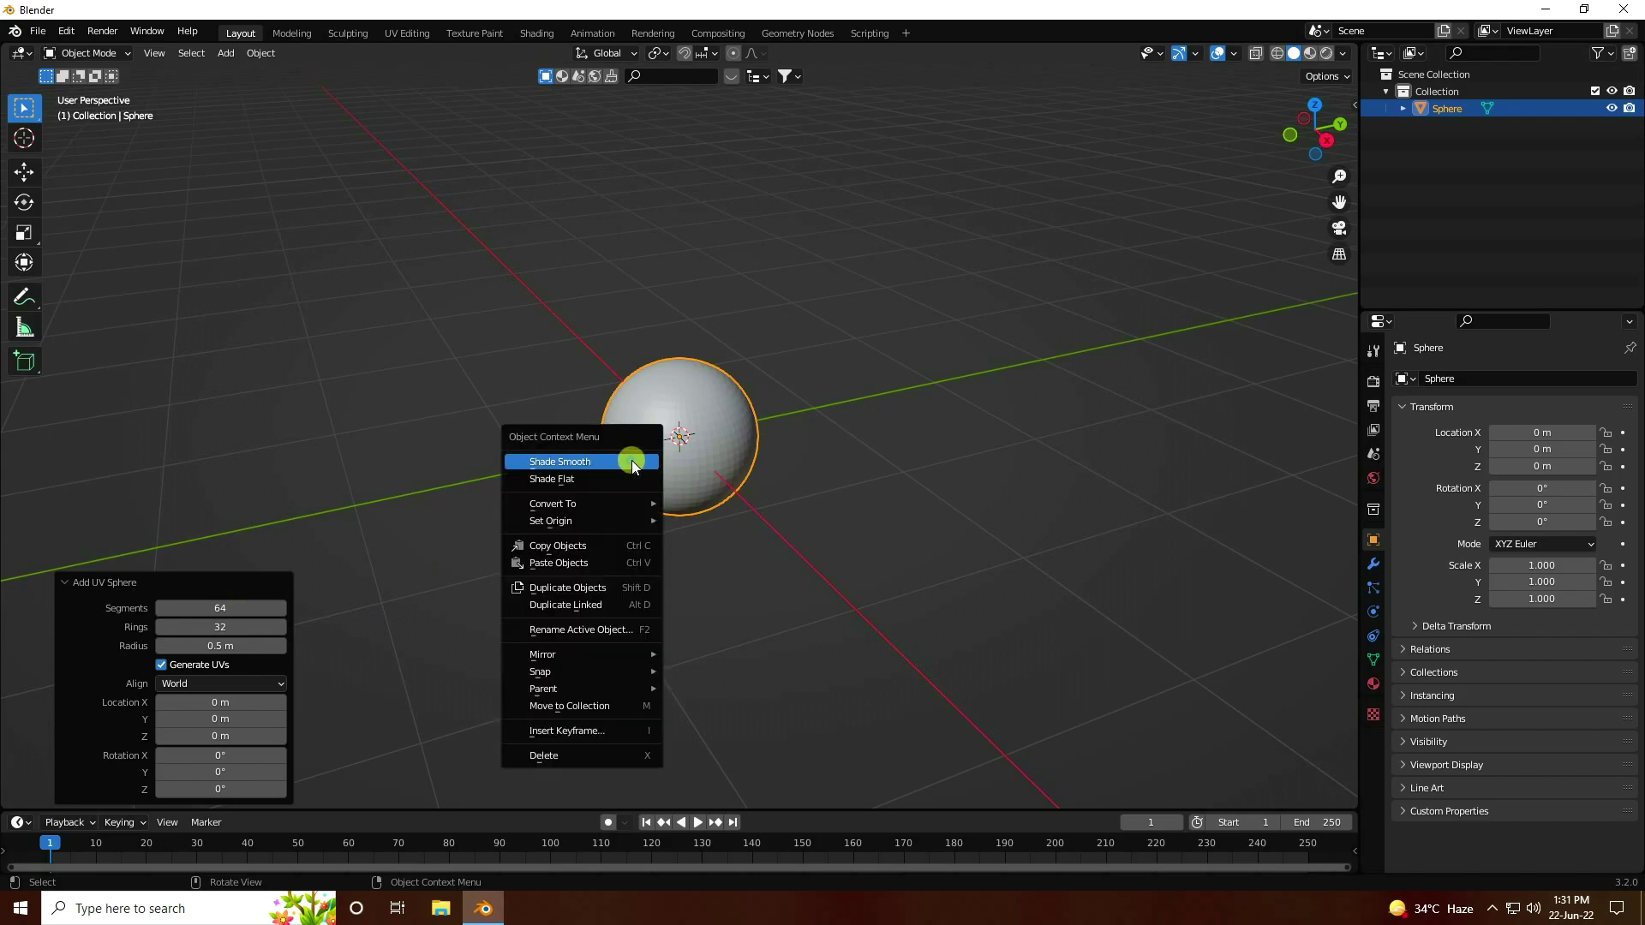
pyautogui.click(609, 460)
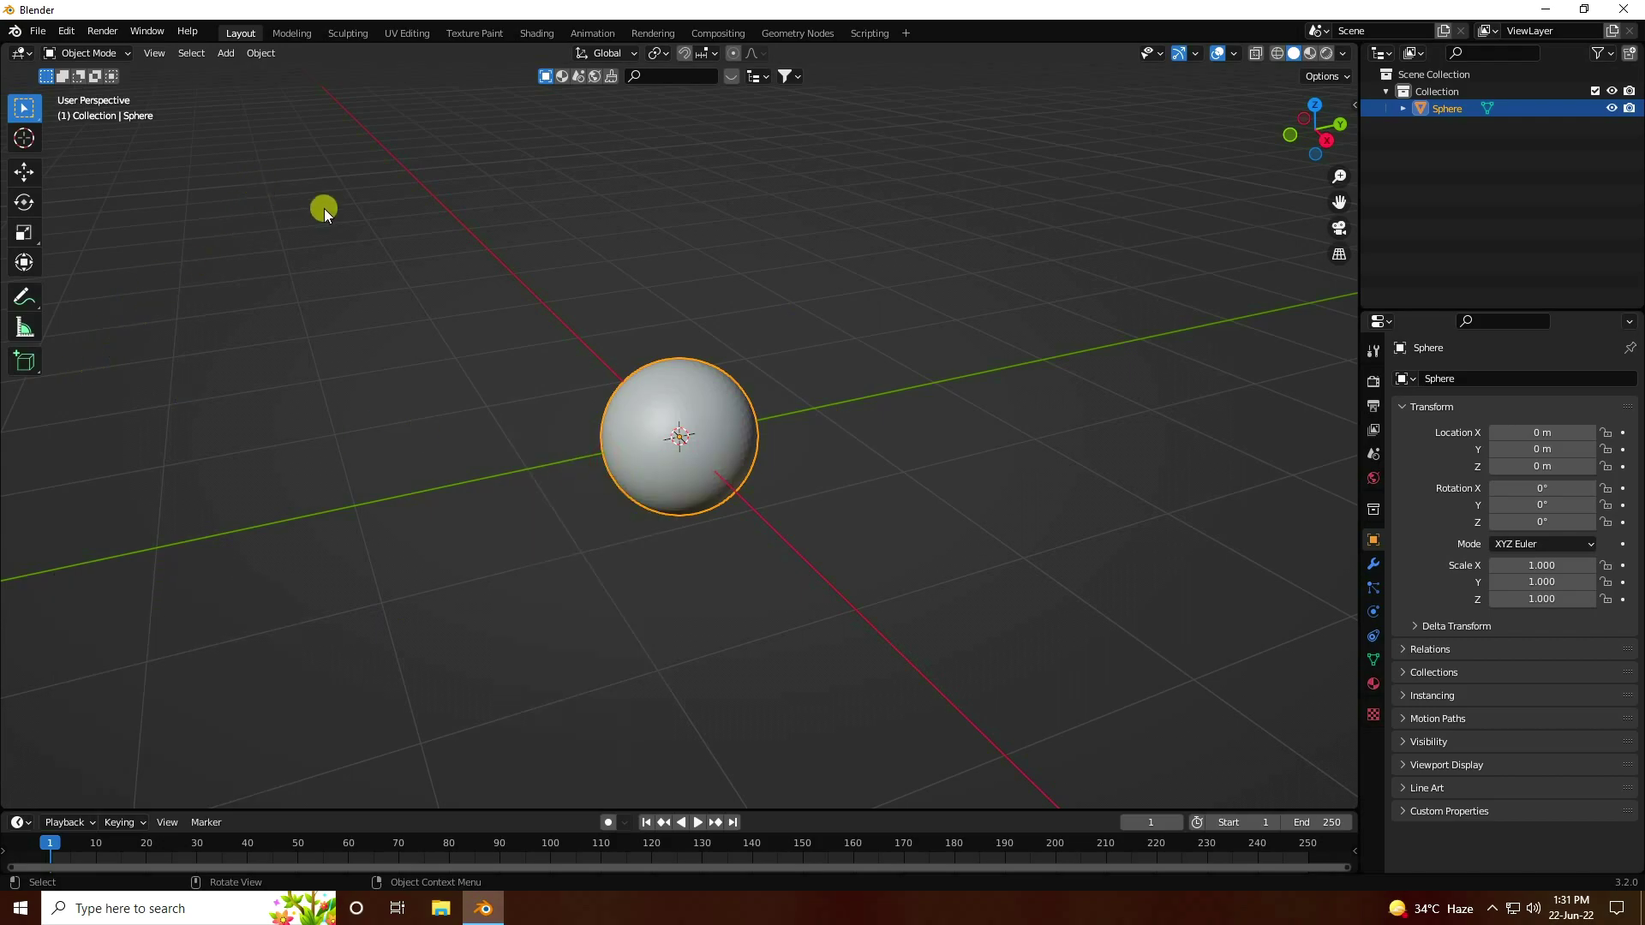
pyautogui.click(260, 52)
# Step: Apply Quick Smoke to the sphere and frame the new Smoke Domain box
pyautogui.moveTo(270, 70)
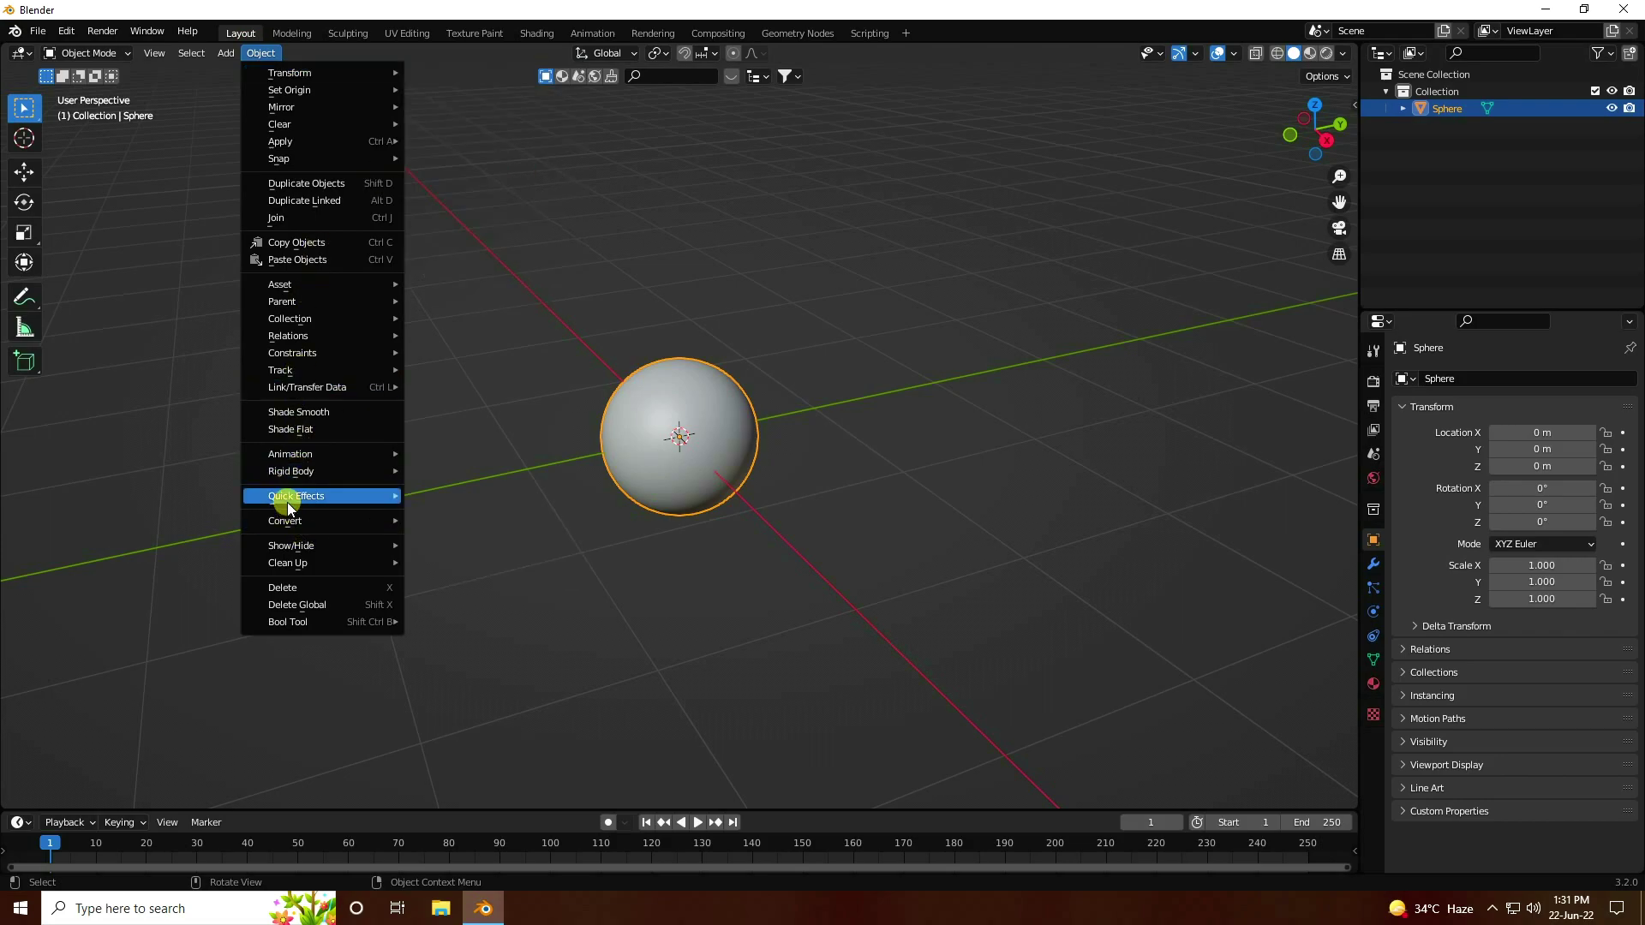
pyautogui.moveTo(282, 500)
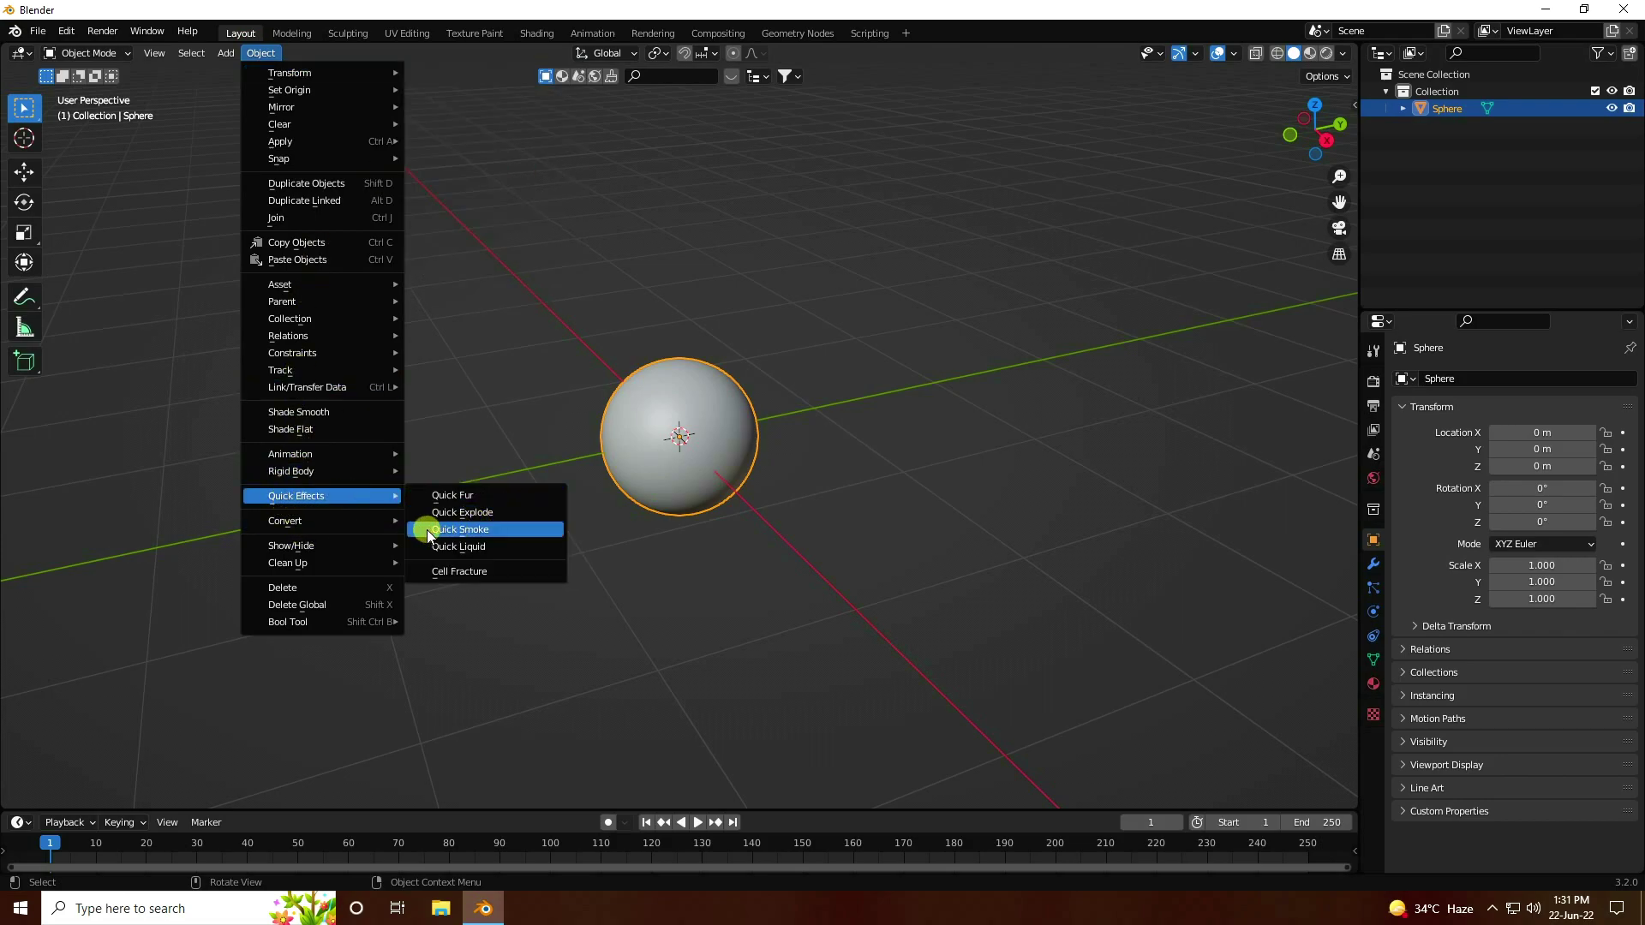
pyautogui.click(487, 528)
pyautogui.moveTo(600, 562); pyautogui.dragTo(645, 547, button='middle')
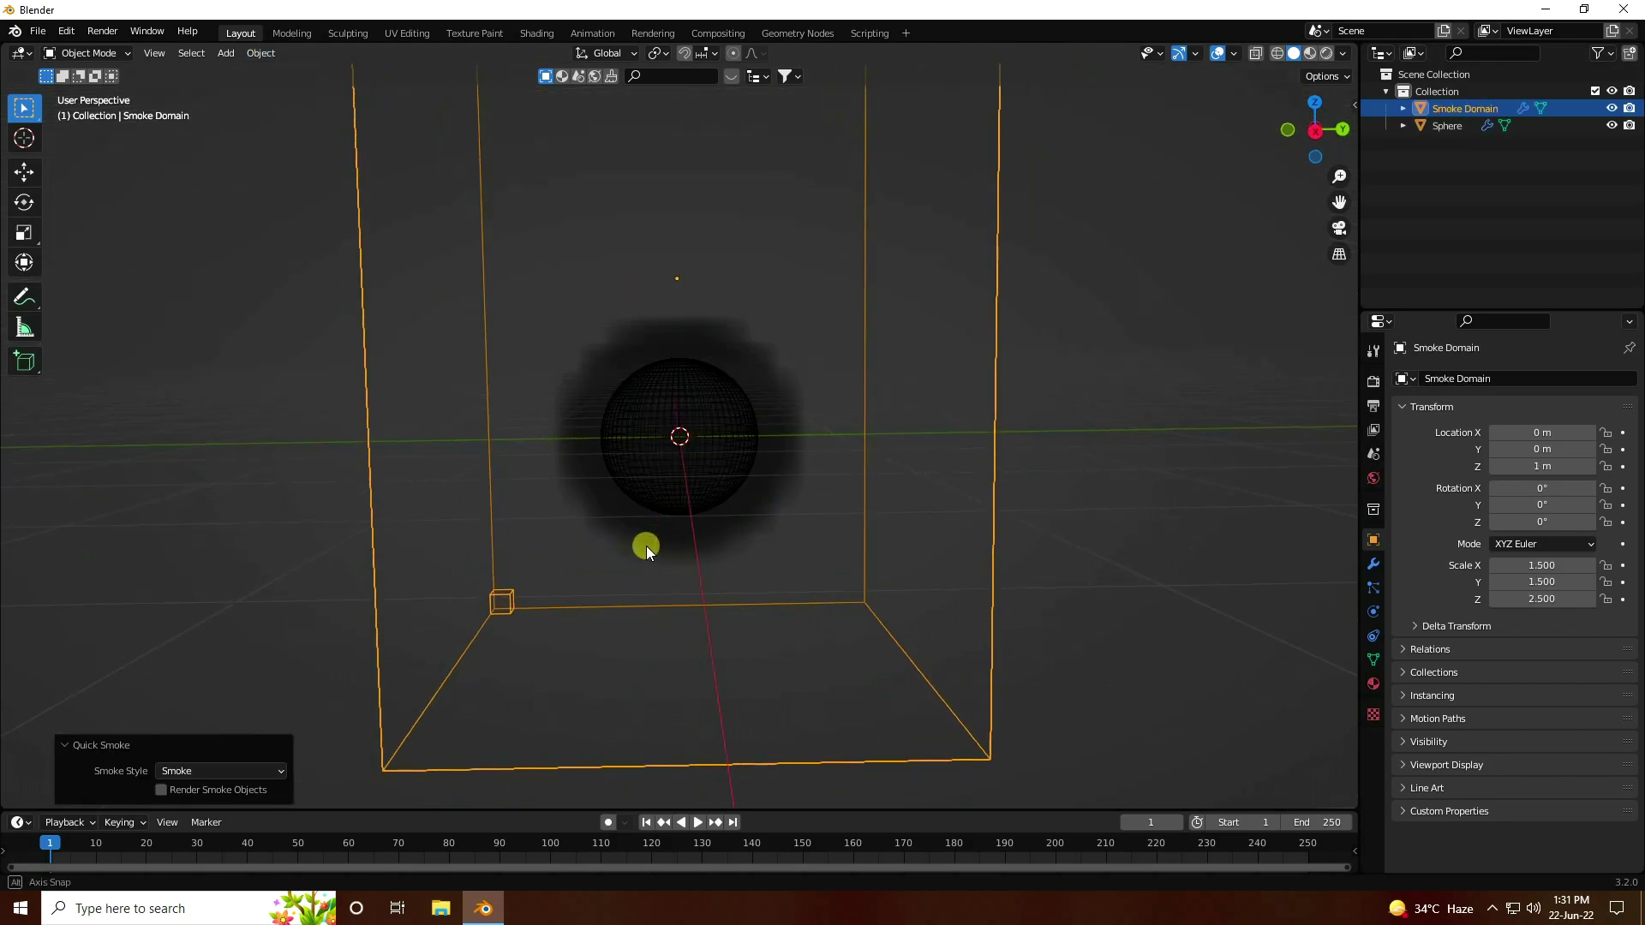
pyautogui.scroll(-5, 645, 546)
pyautogui.moveTo(1340, 199); pyautogui.dragTo(883, 368)
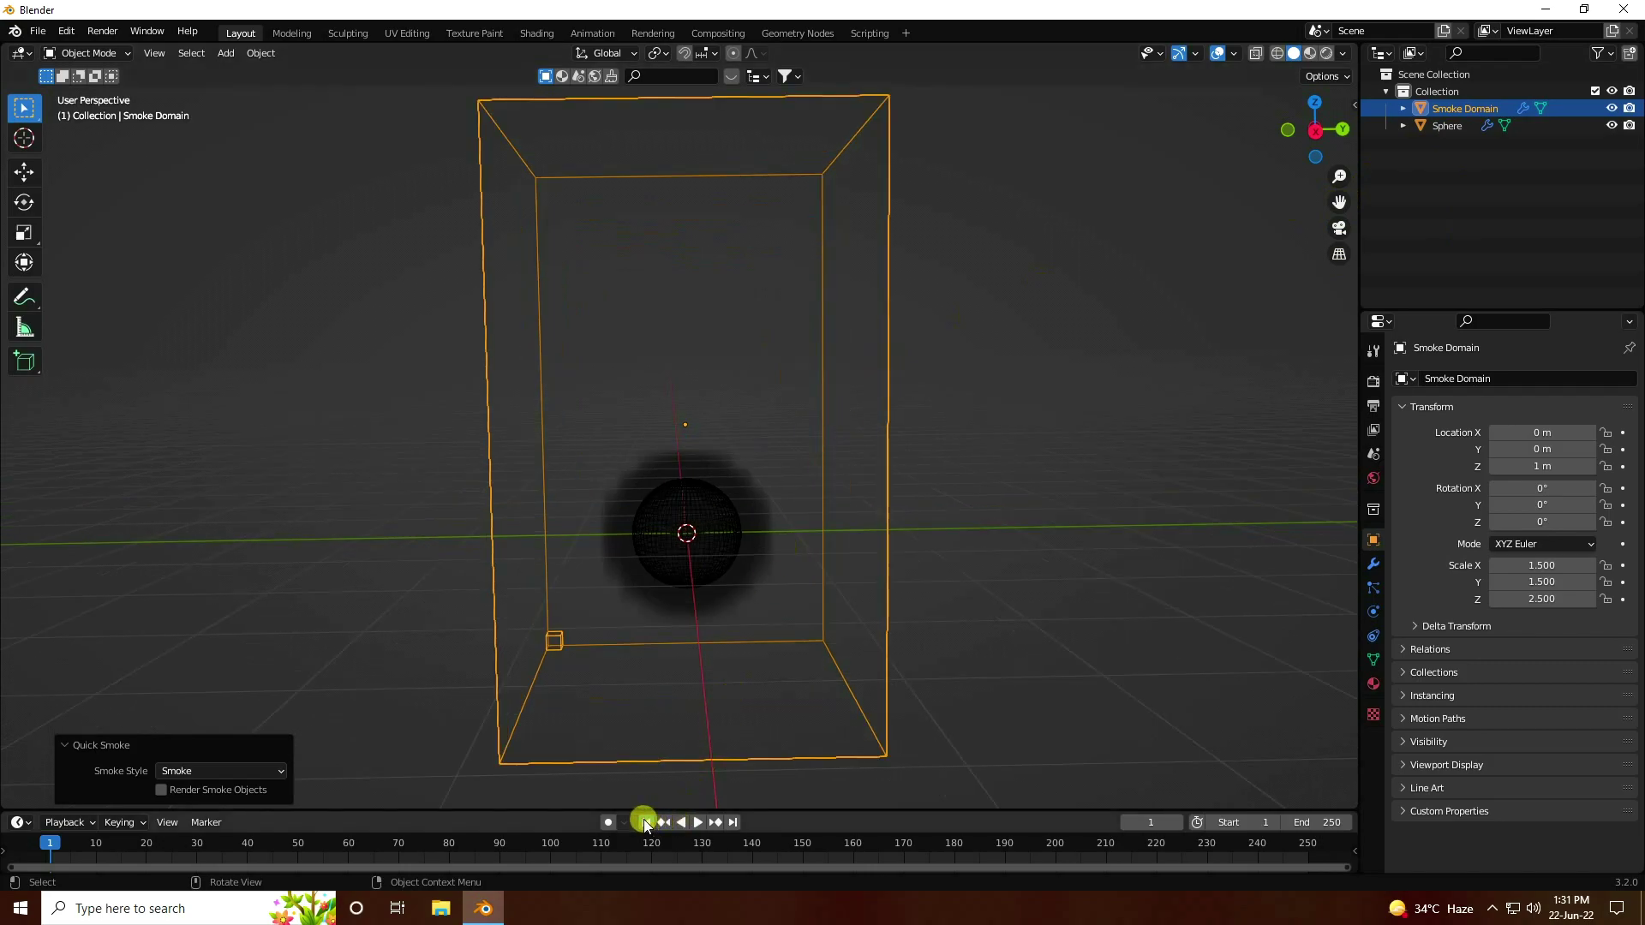
# Step: Play the smoke simulation preview, then stop and return to frame 1
pyautogui.click(696, 822)
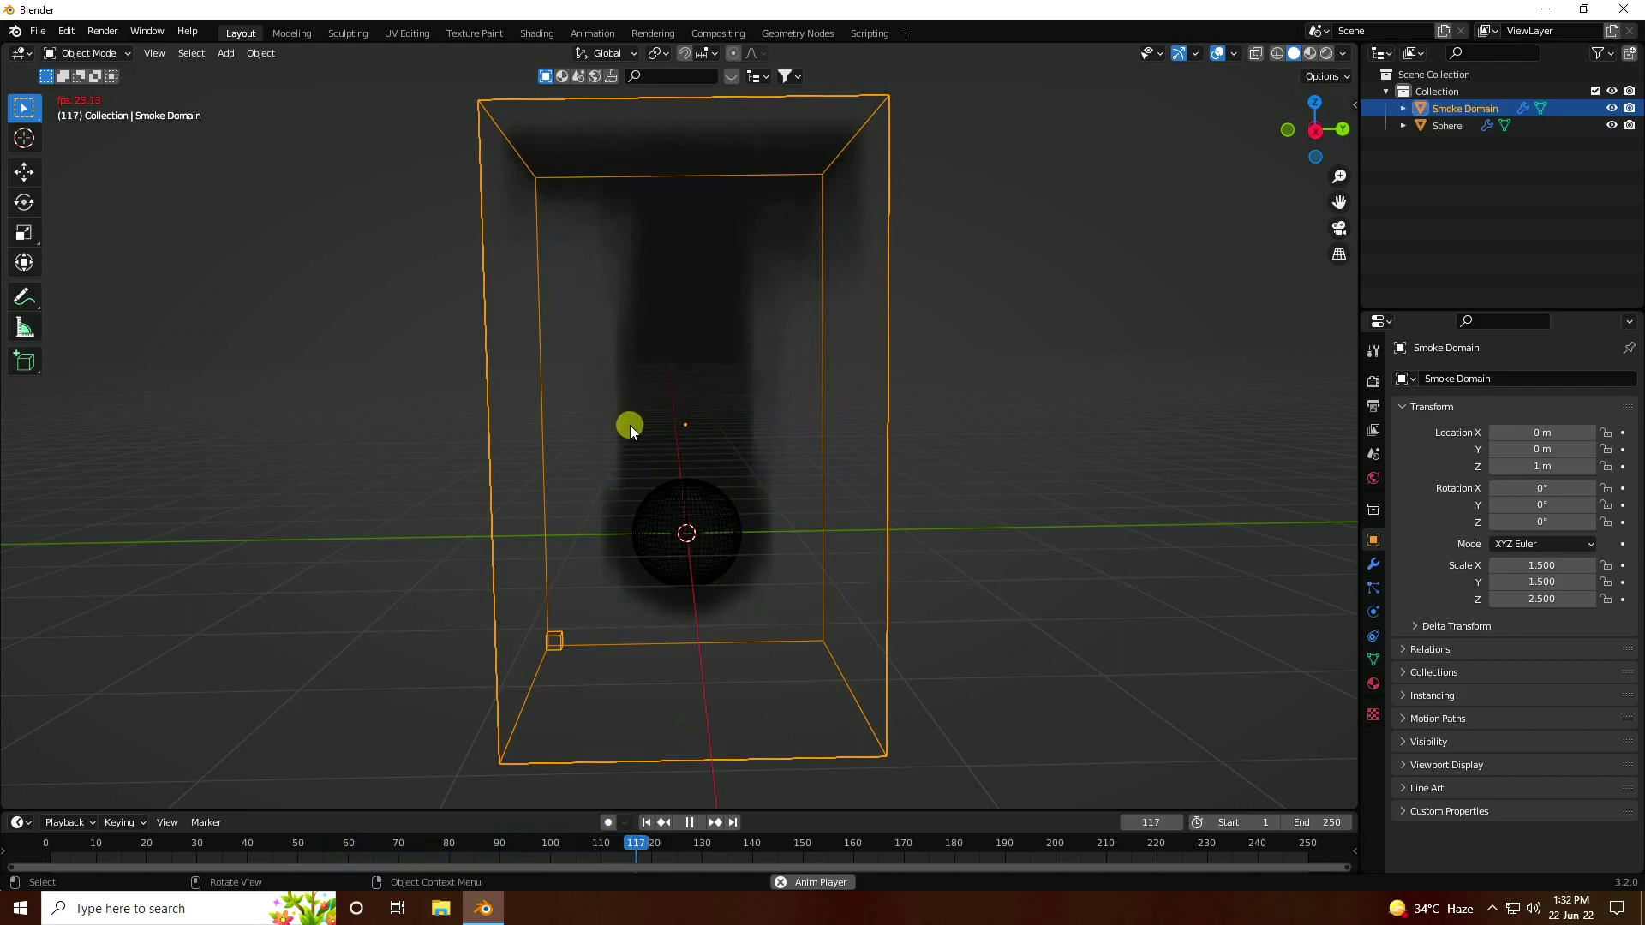
pyautogui.click(689, 823)
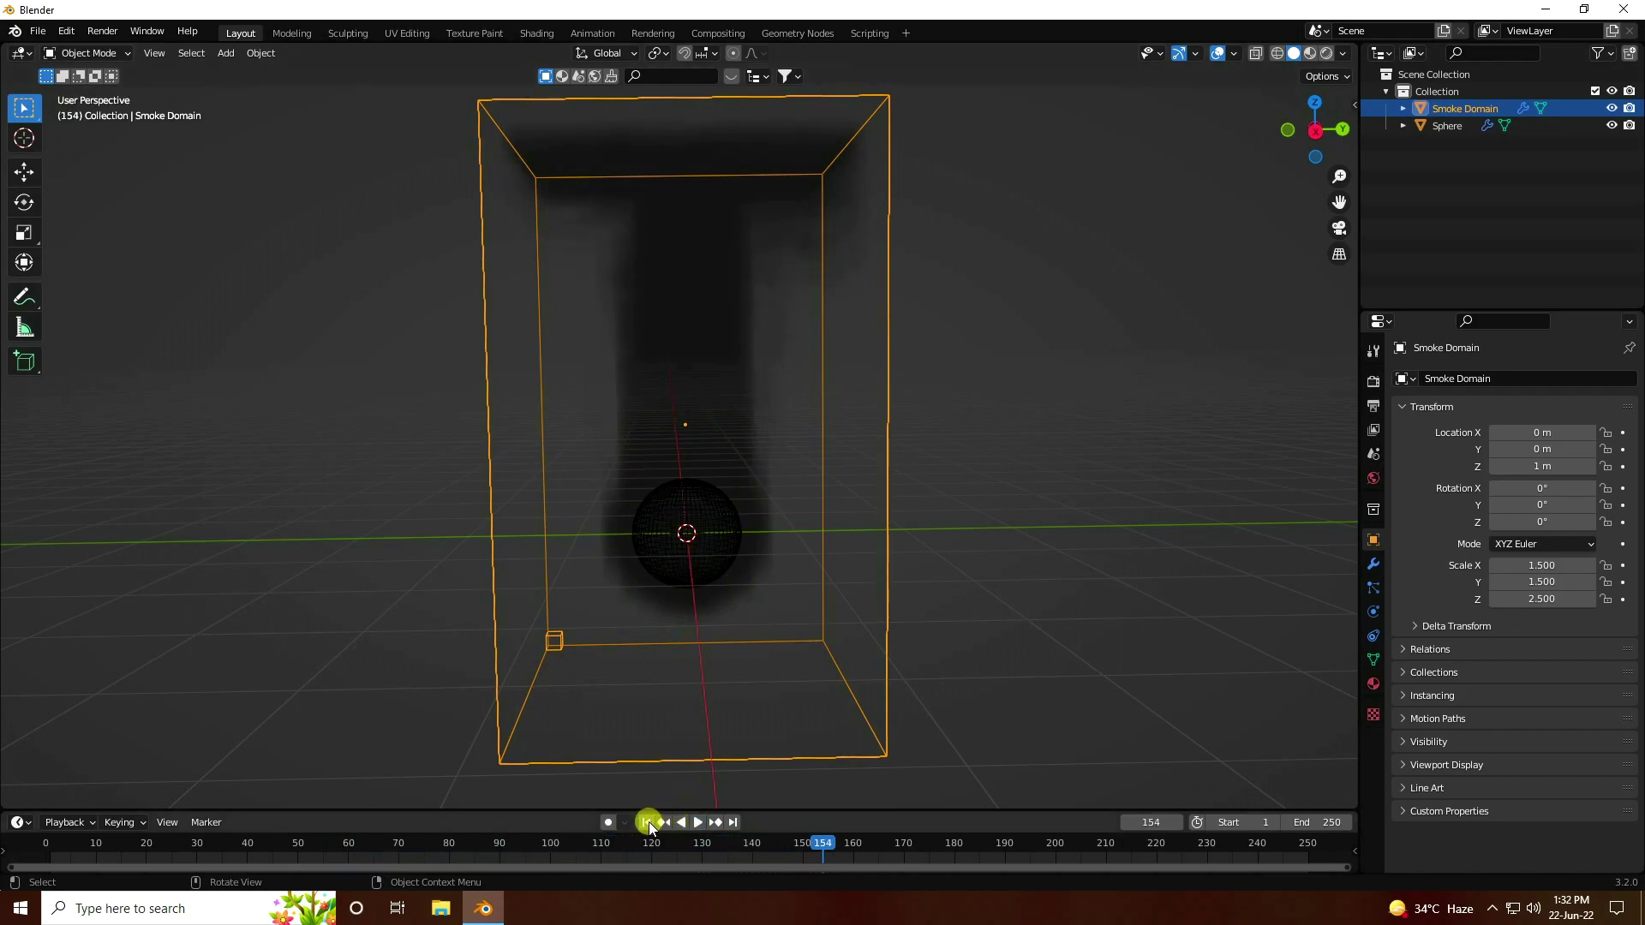
pyautogui.click(646, 823)
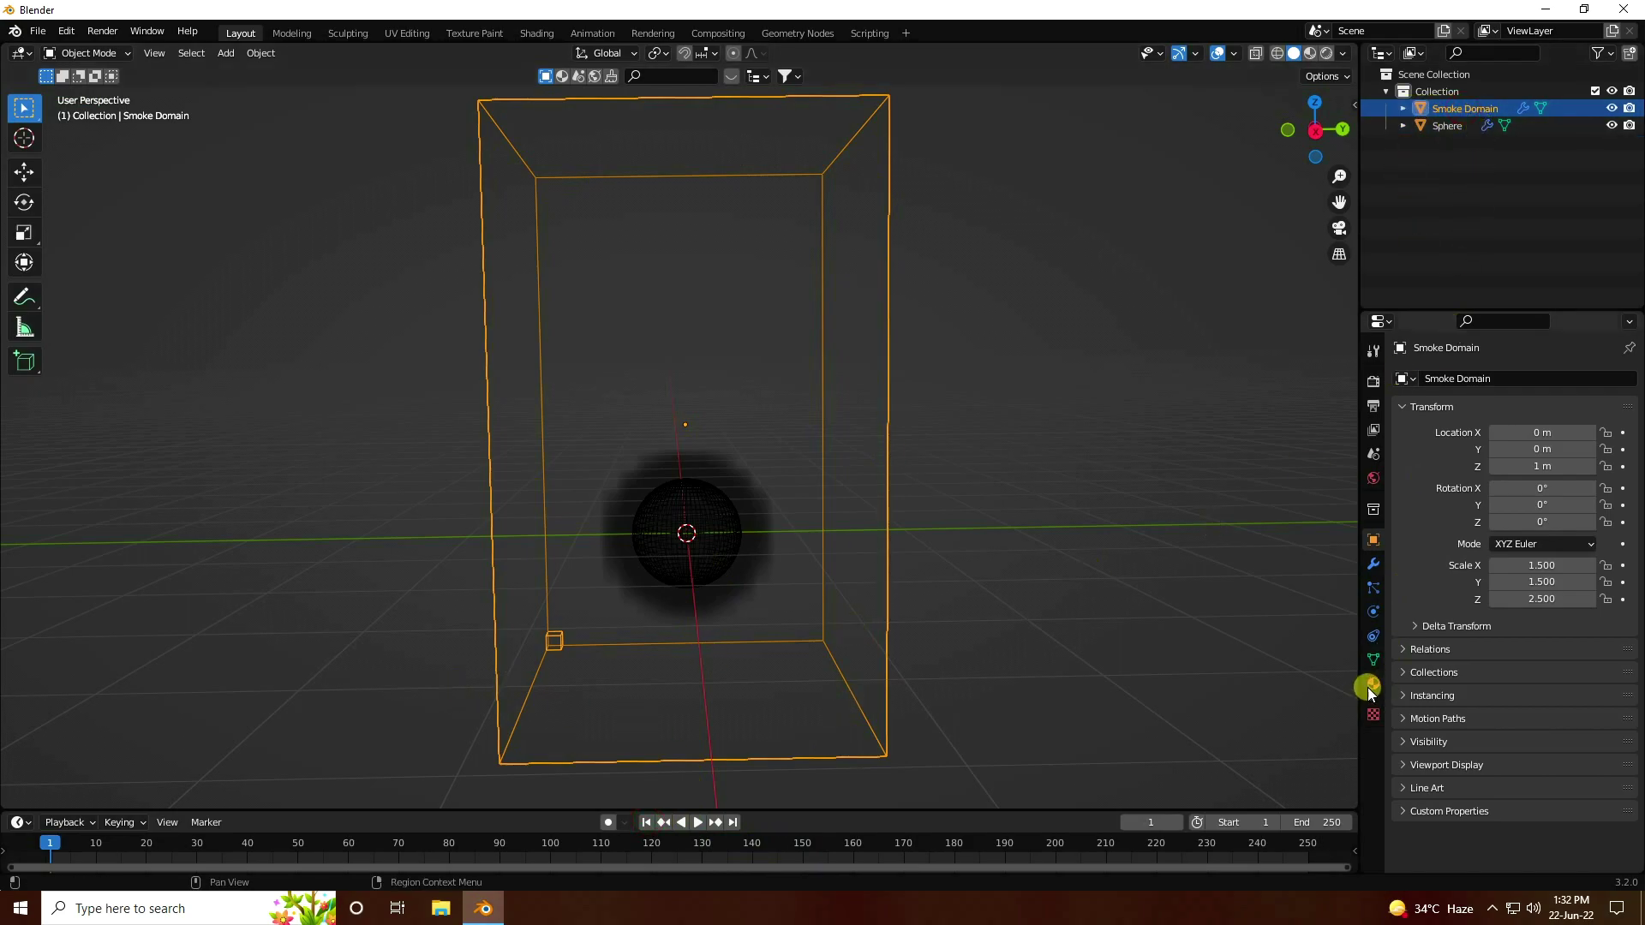
# Step: Set the Smoke Domain's cache type to All
pyautogui.click(1374, 612)
pyautogui.scroll(-10, 1421, 727)
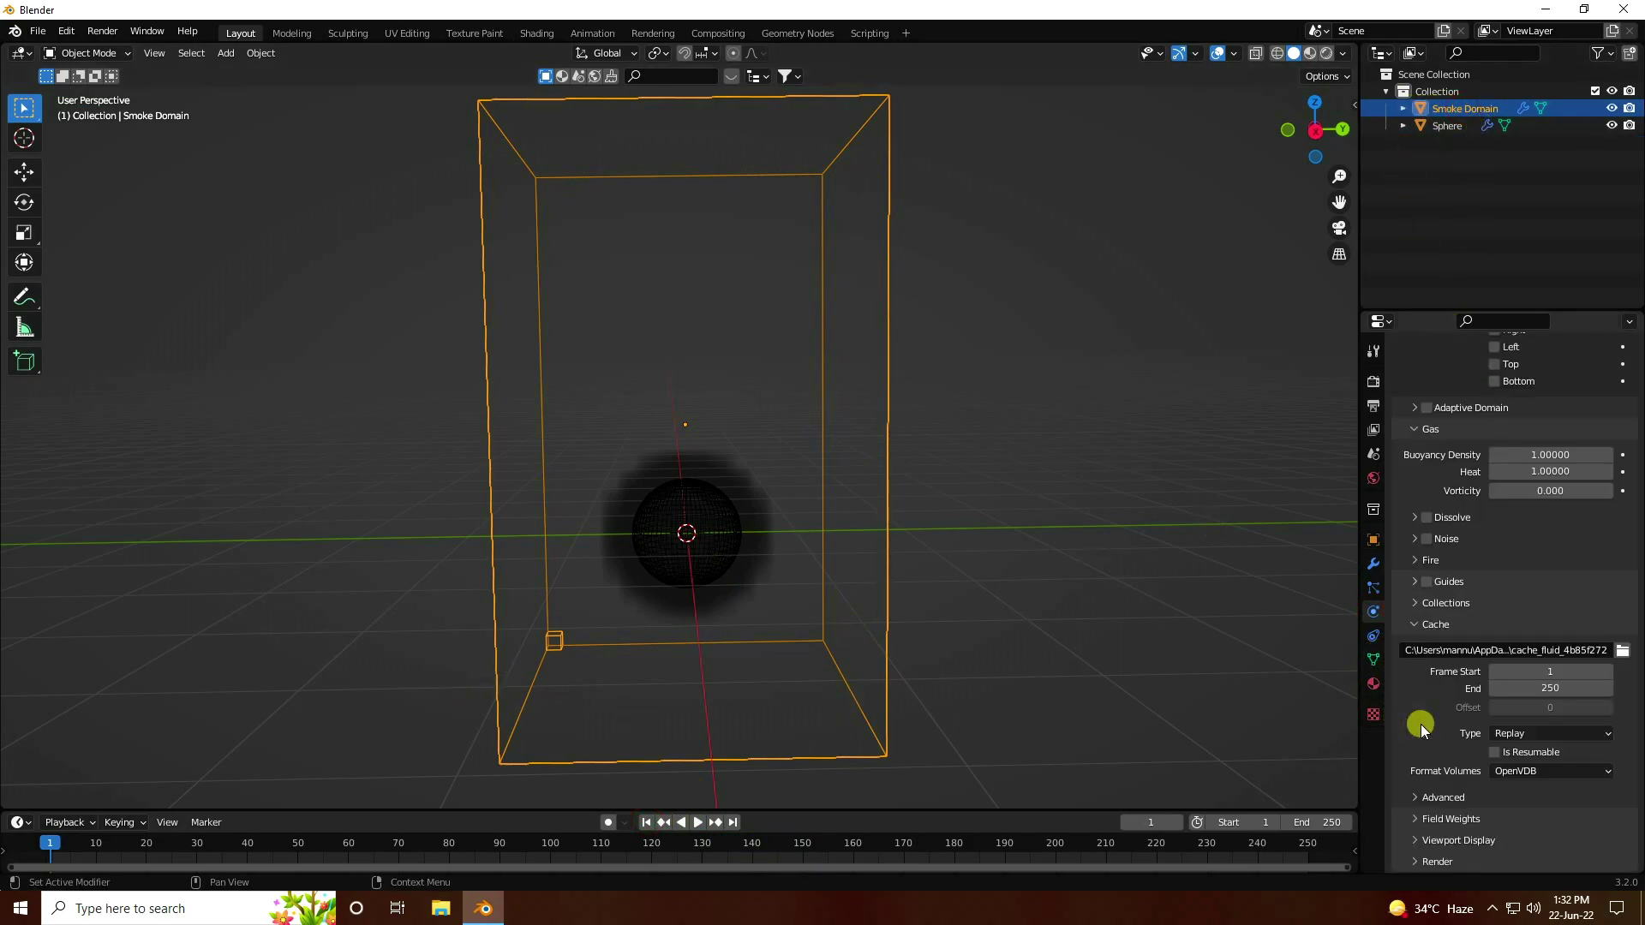
pyautogui.click(1501, 734)
pyautogui.click(1505, 789)
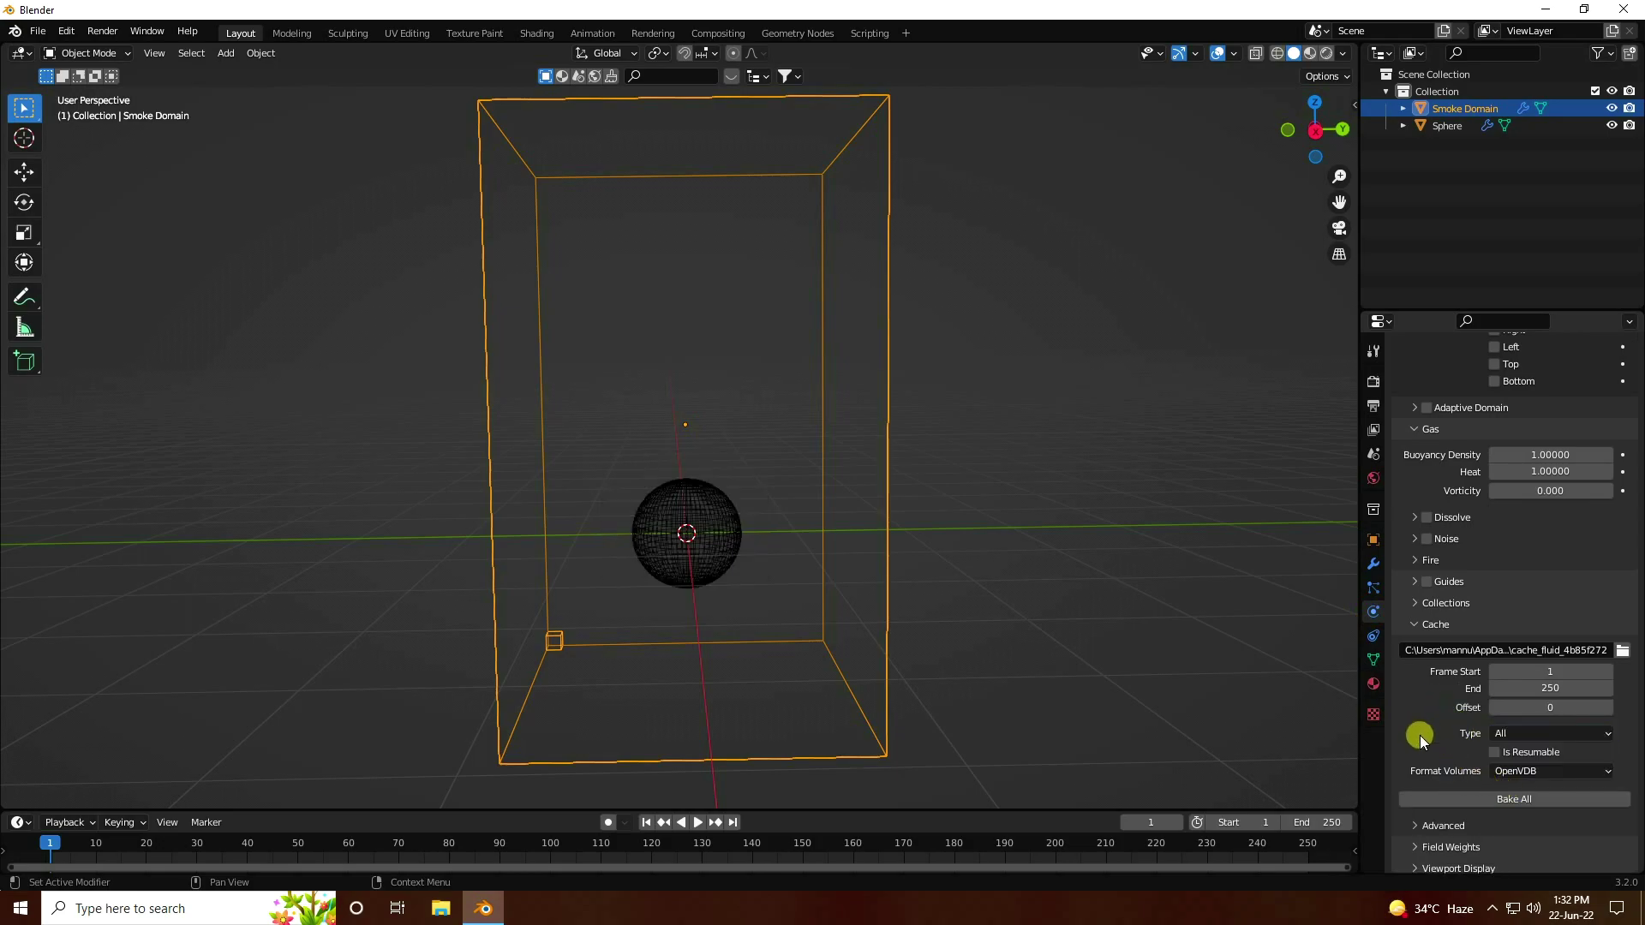
pyautogui.scroll(10, 1420, 737)
# Step: Scale the Smoke Domain to 10 × 5 × 5 and switch to front view
pyautogui.click(1373, 539)
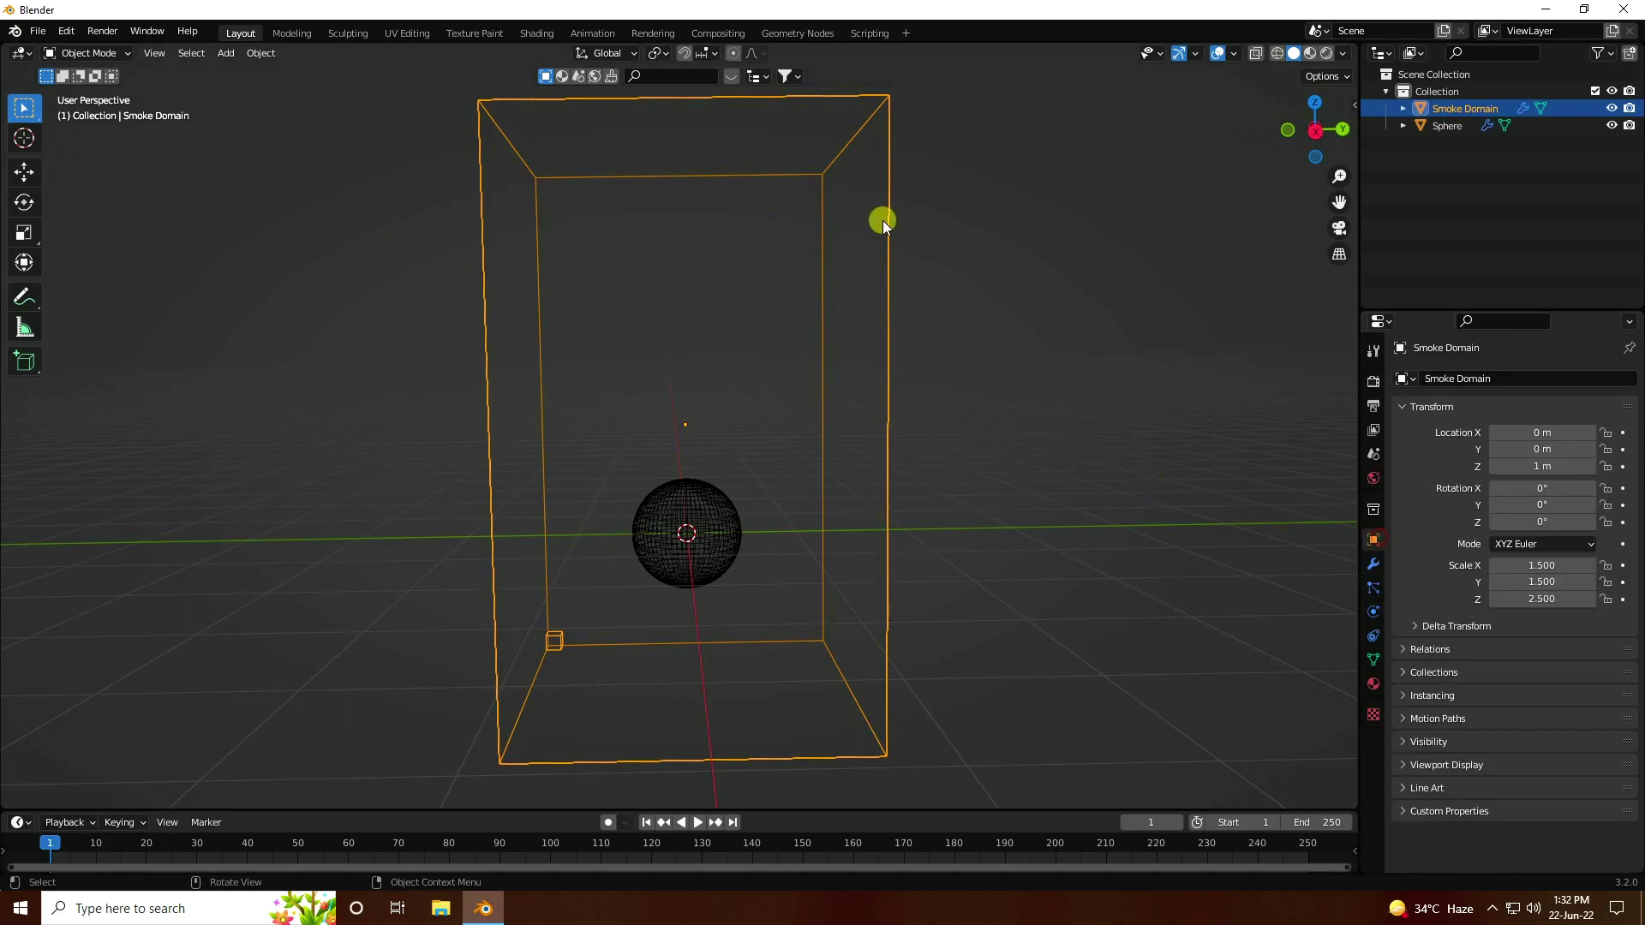
pyautogui.click(1544, 567)
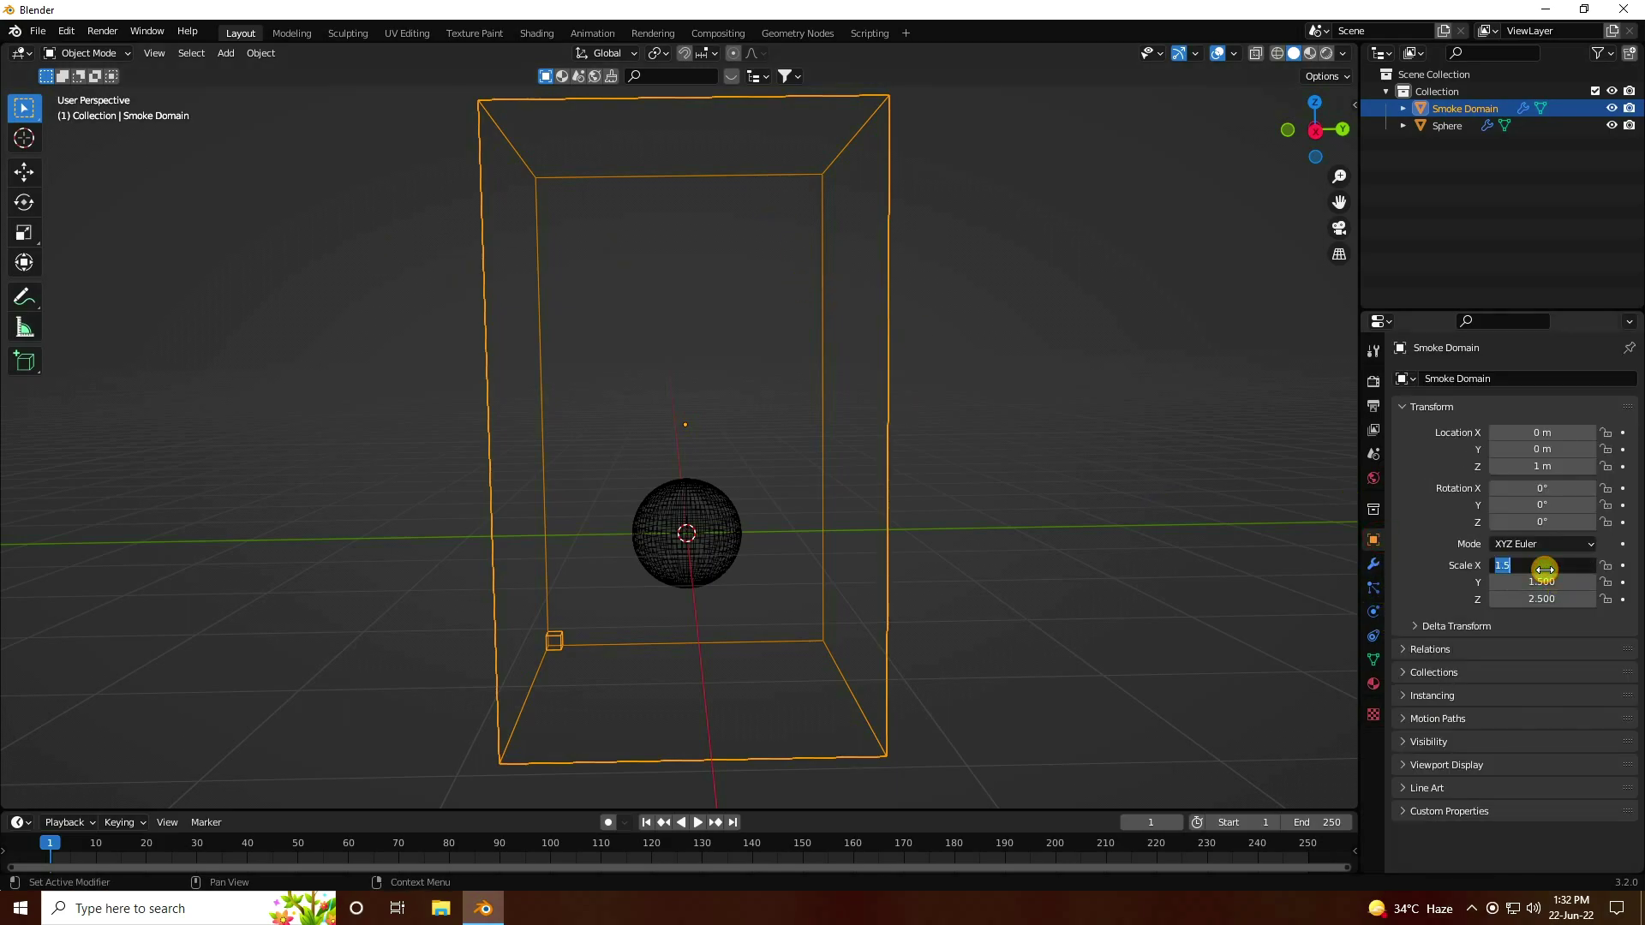
pyautogui.press('Tab')
pyautogui.write('5')
pyautogui.press('Tab')
pyautogui.write('5')
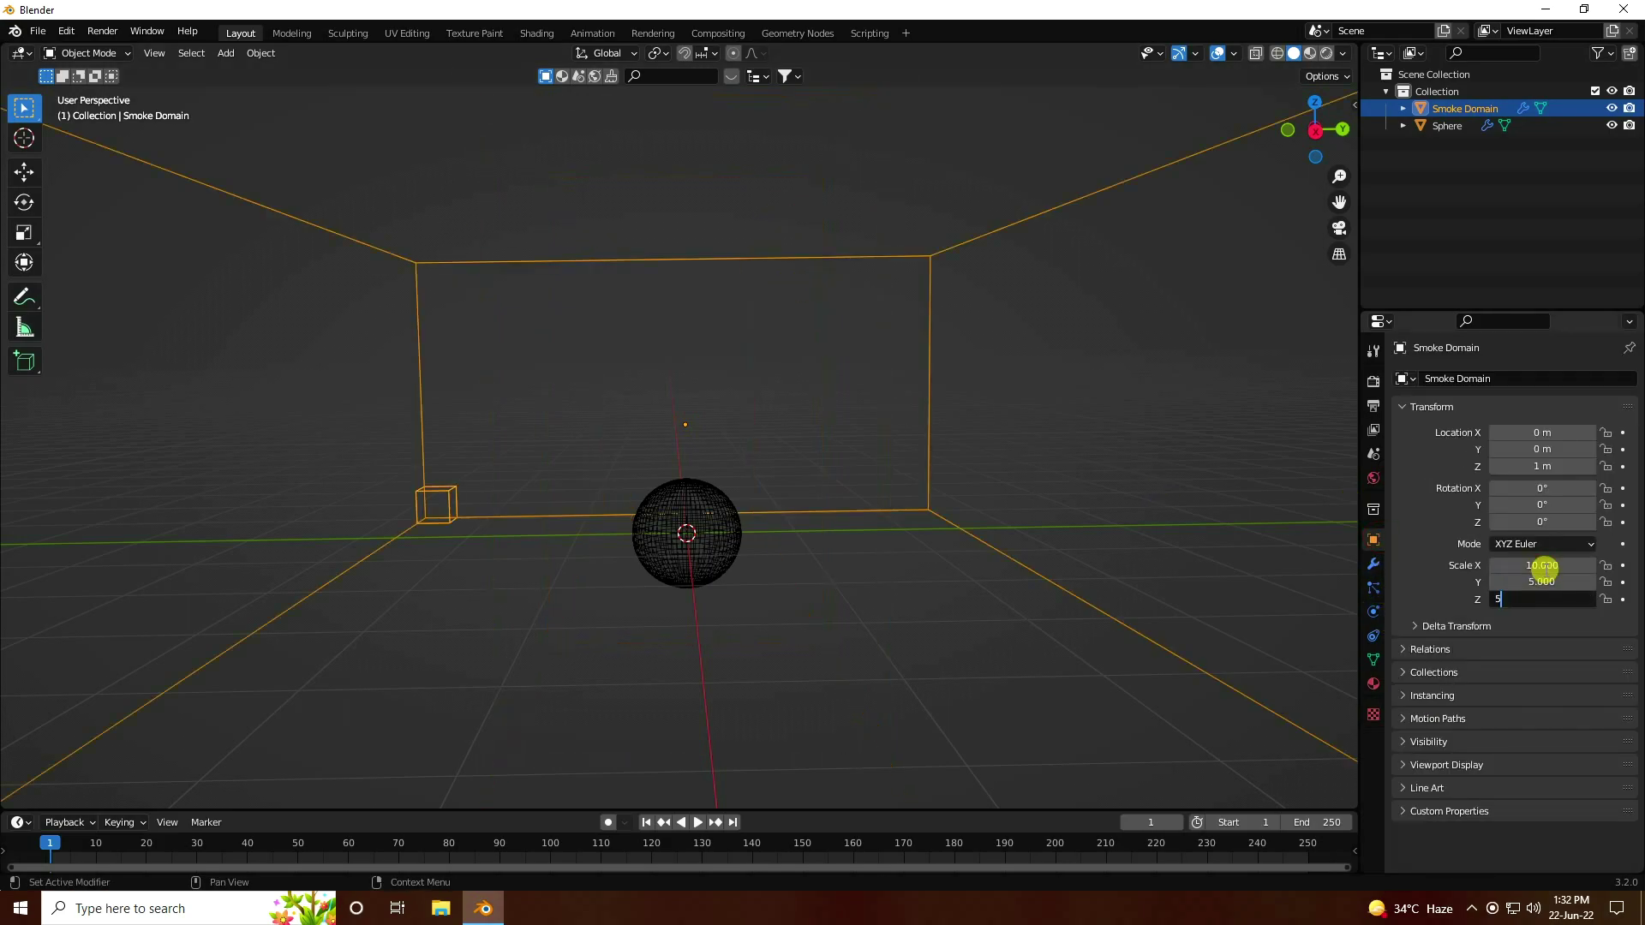
pyautogui.press('Return')
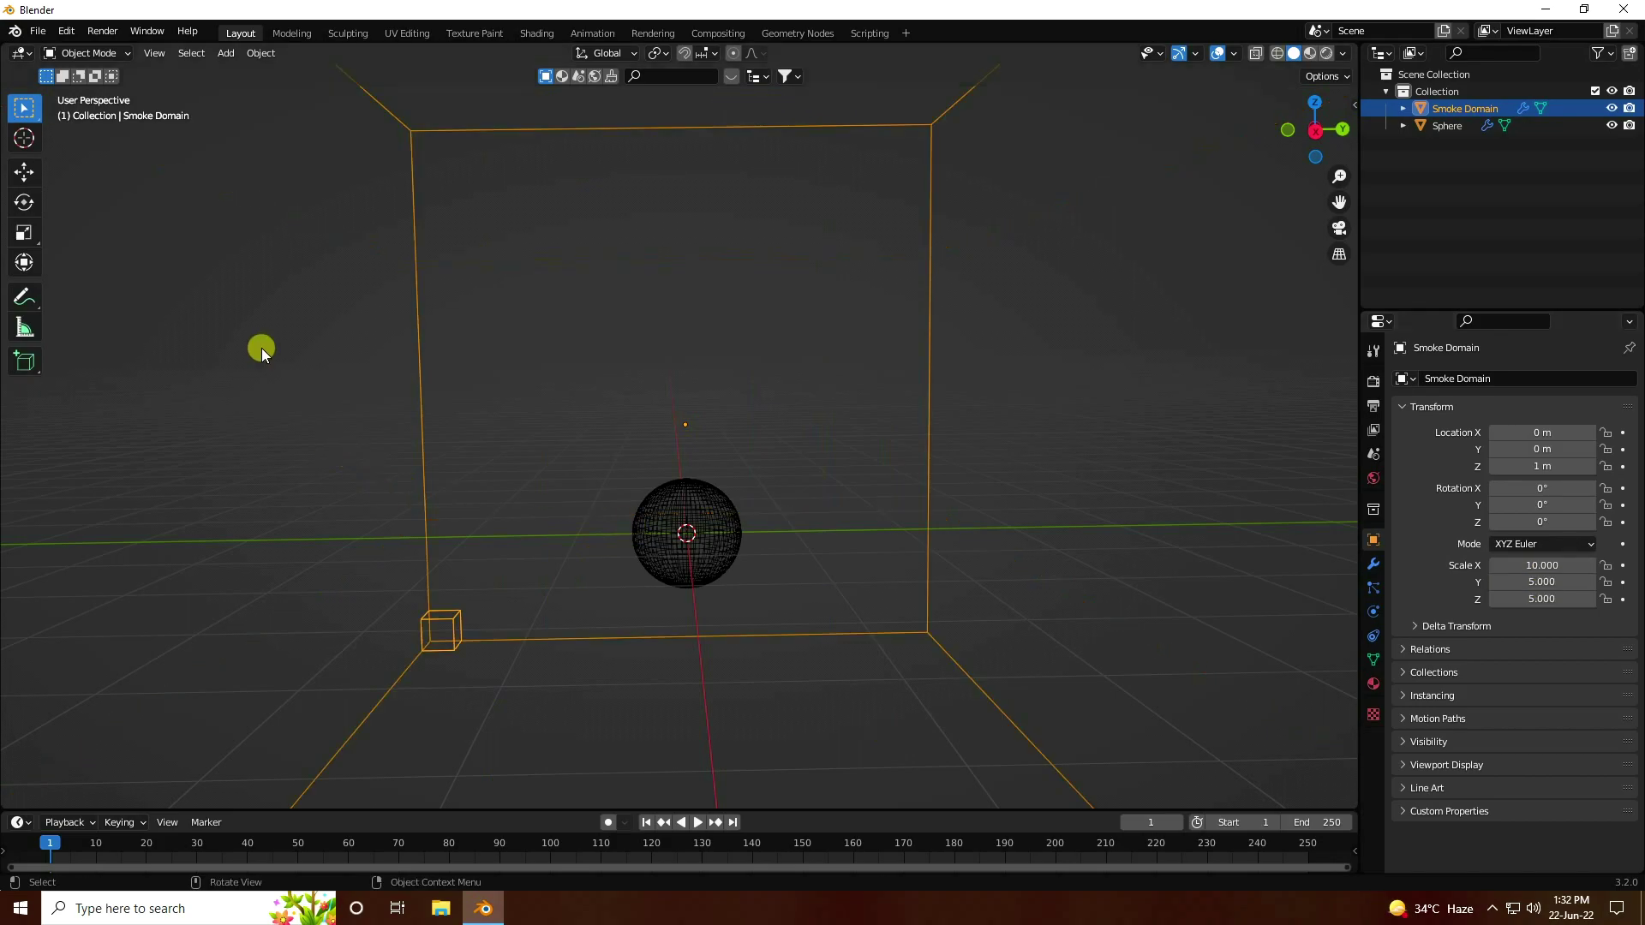
pyautogui.press('KP_1')
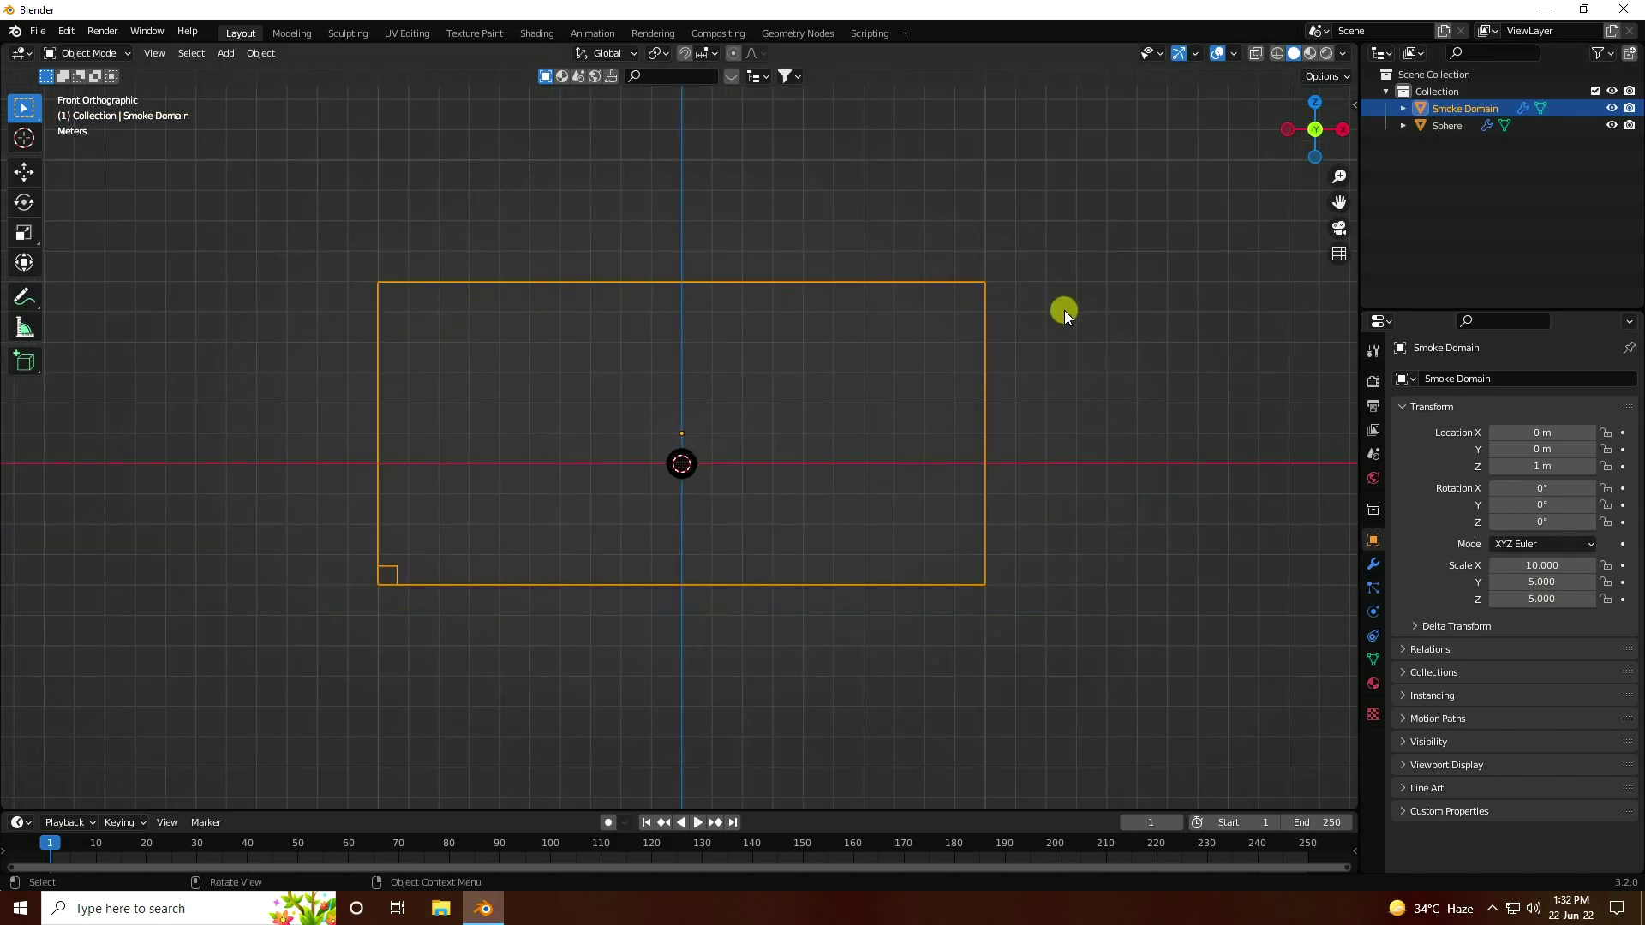
# Step: Move the sphere emitter to Location X = -7 m at the domain's left end
pyautogui.scroll(3, 514, 445)
pyautogui.click(681, 480)
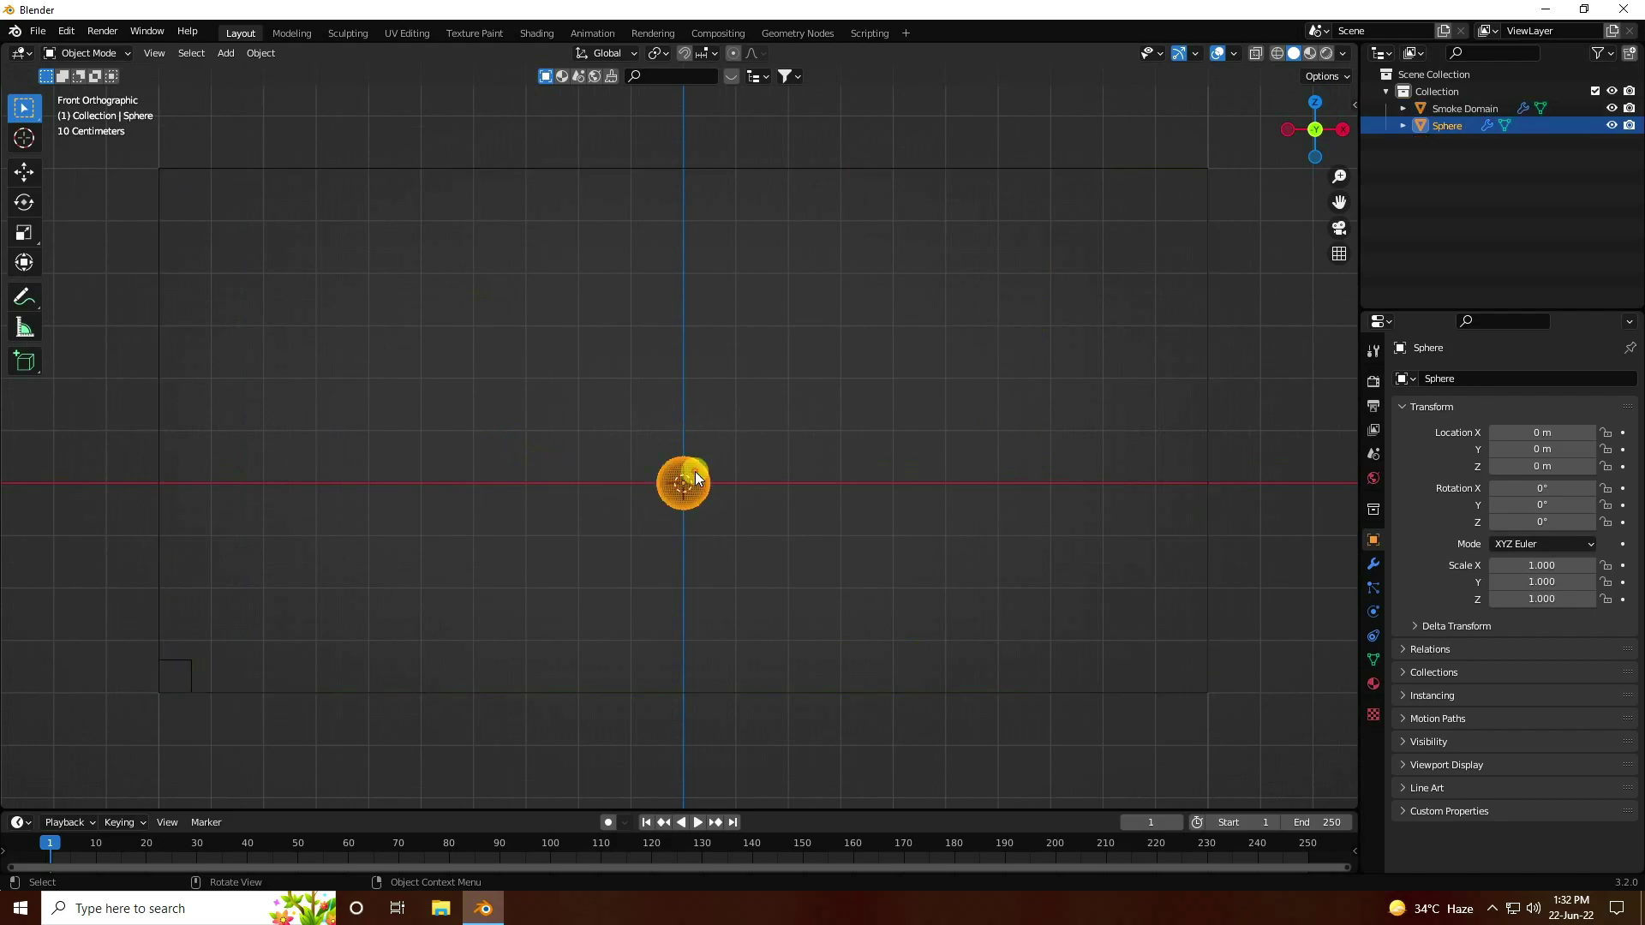
pyautogui.click(24, 171)
pyautogui.moveTo(758, 486); pyautogui.dragTo(378, 487)
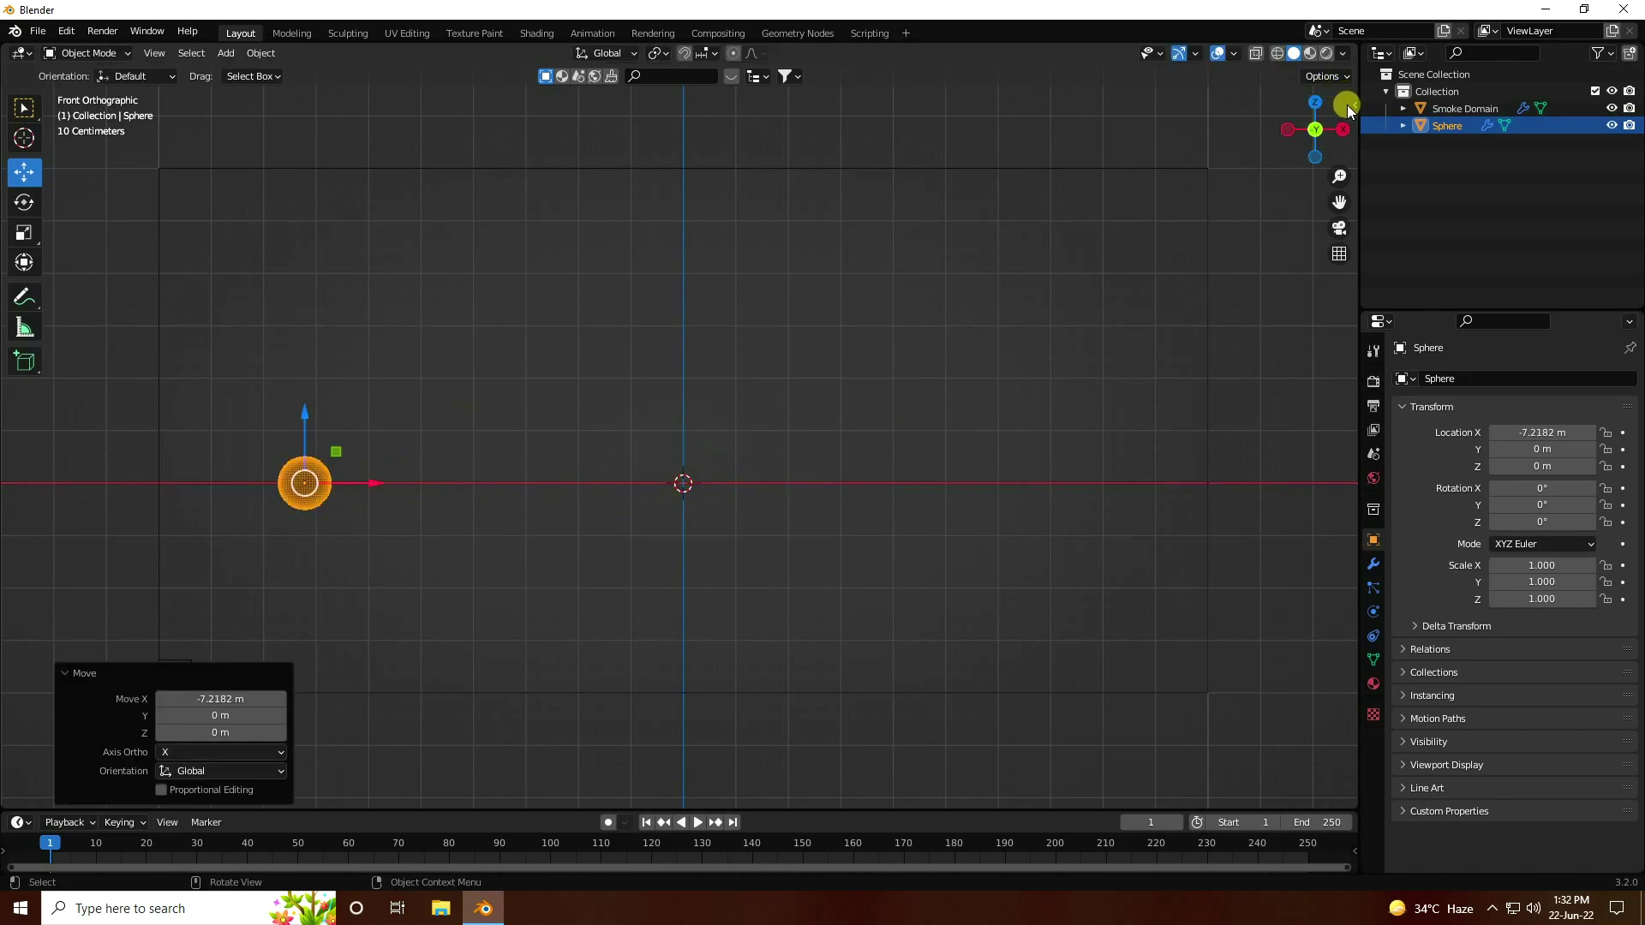
pyautogui.click(1352, 105)
pyautogui.click(1260, 142)
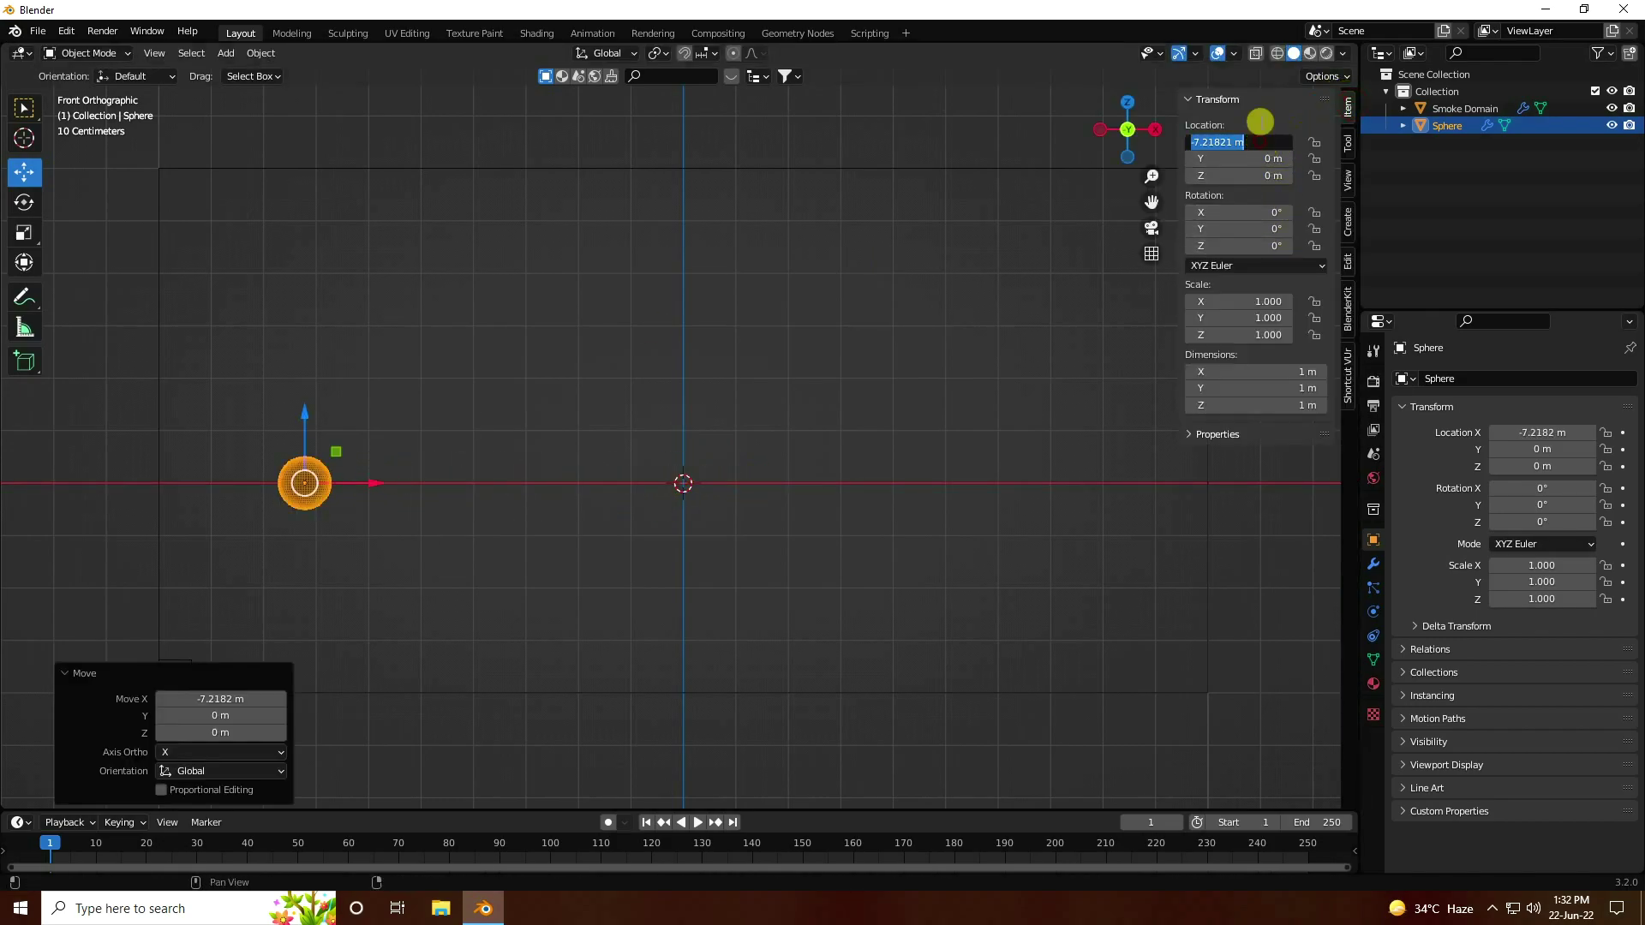
pyautogui.press('BackSpace')
pyautogui.write('-7')
pyautogui.press('Return')
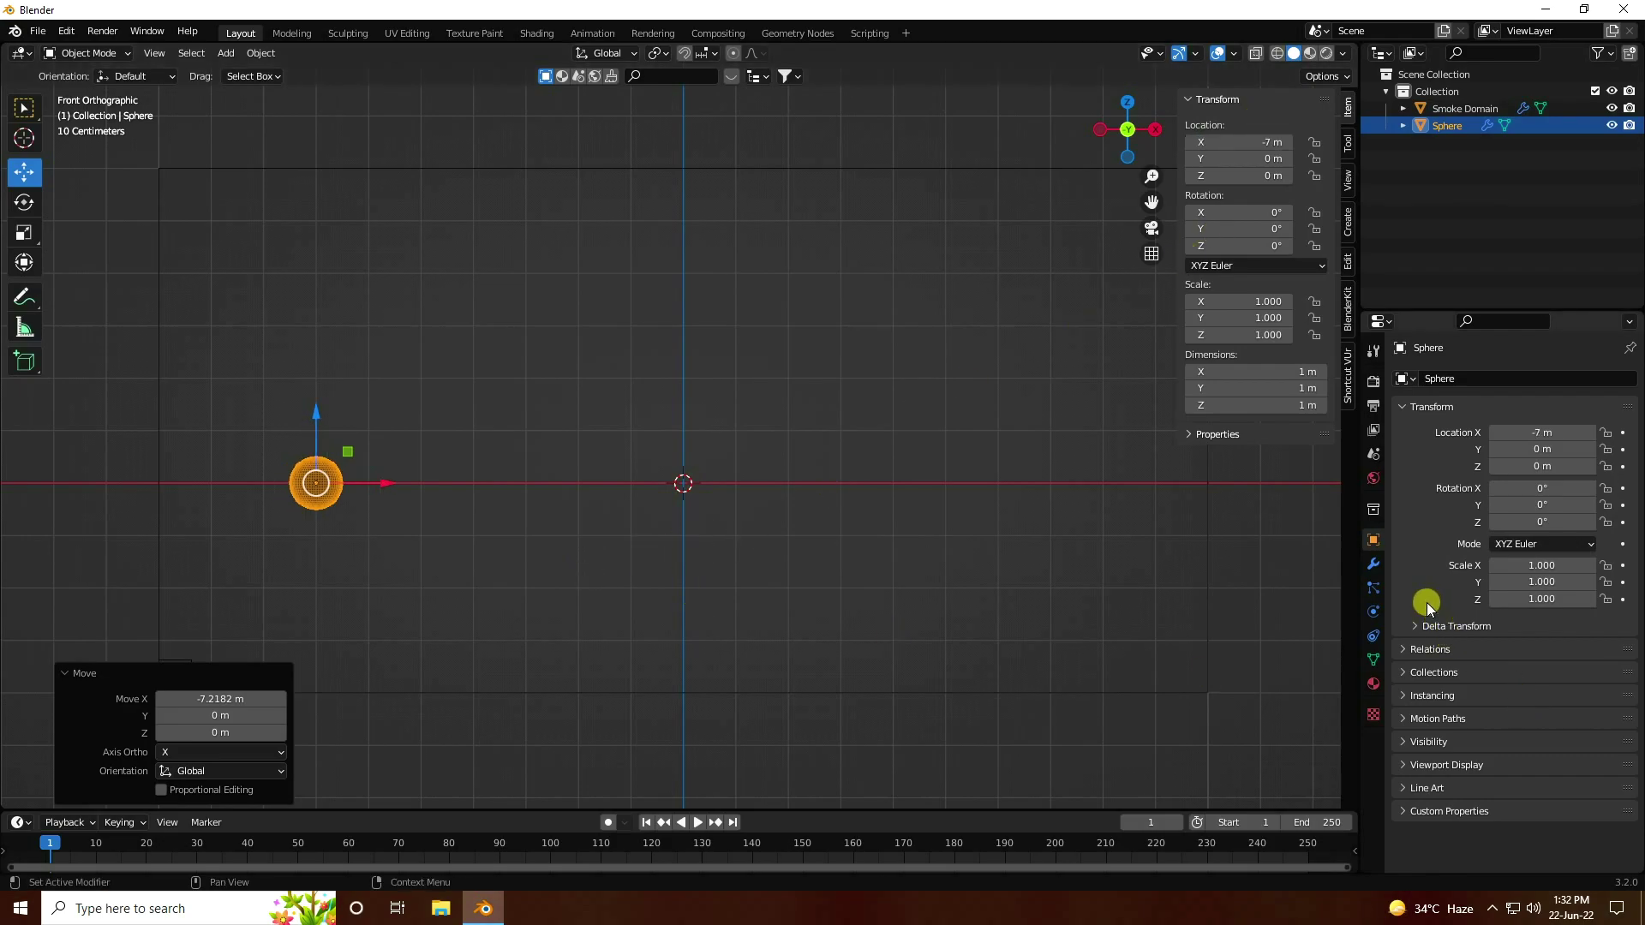
pyautogui.click(1448, 108)
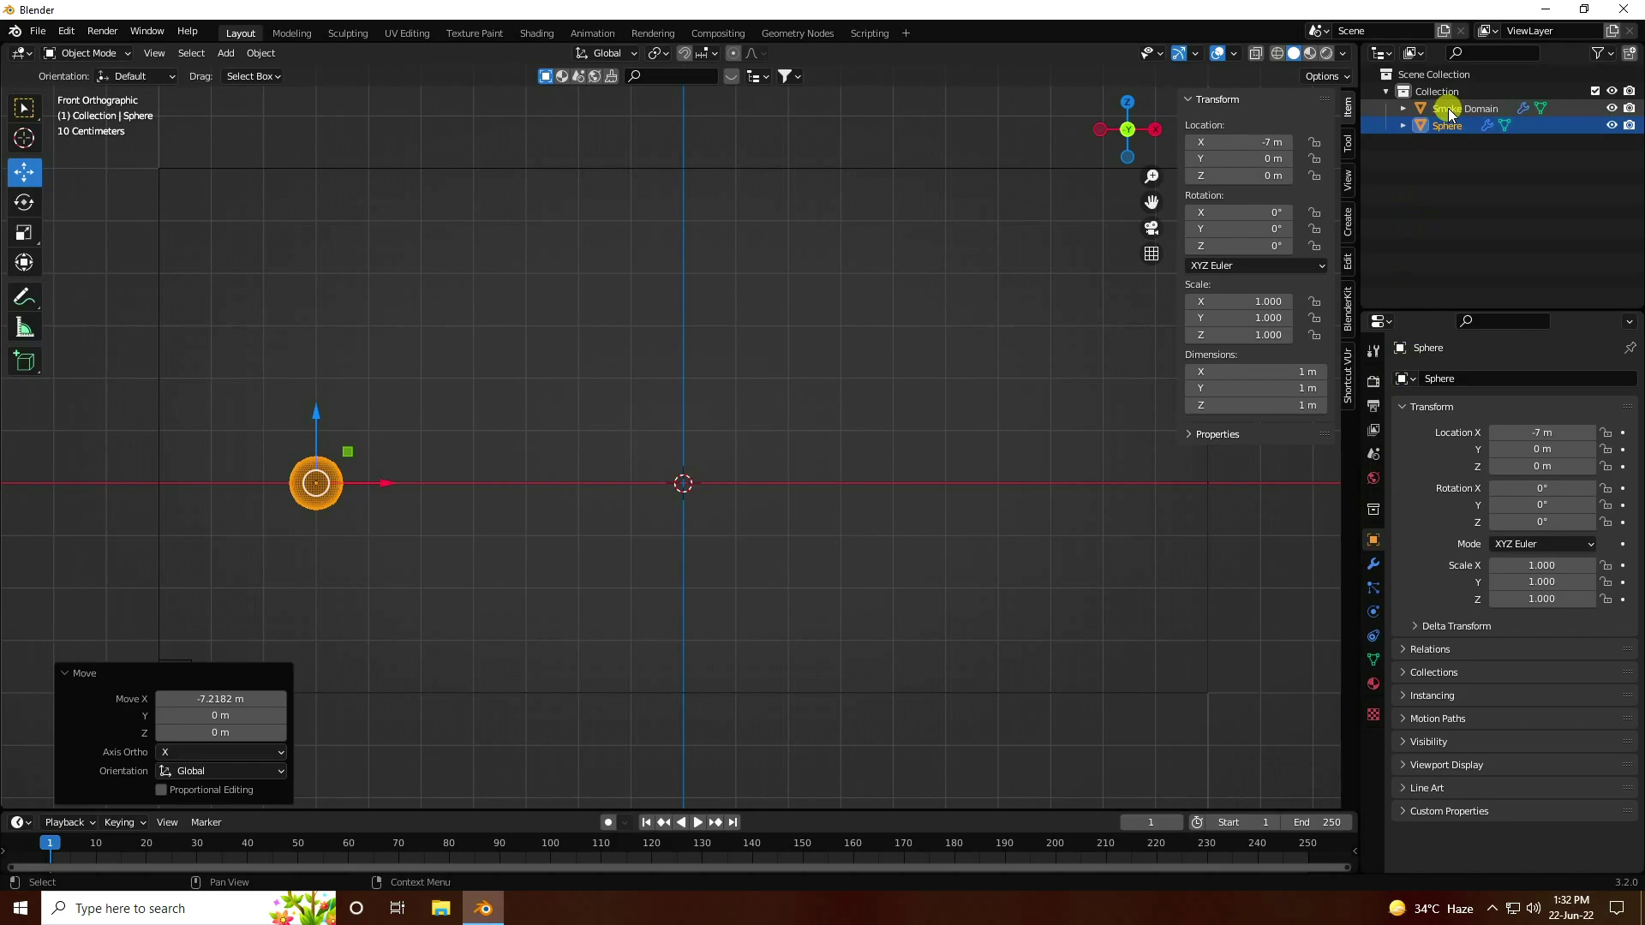
# Step: Set the Smoke Domain's resolution divisions to 256
pyautogui.click(1373, 611)
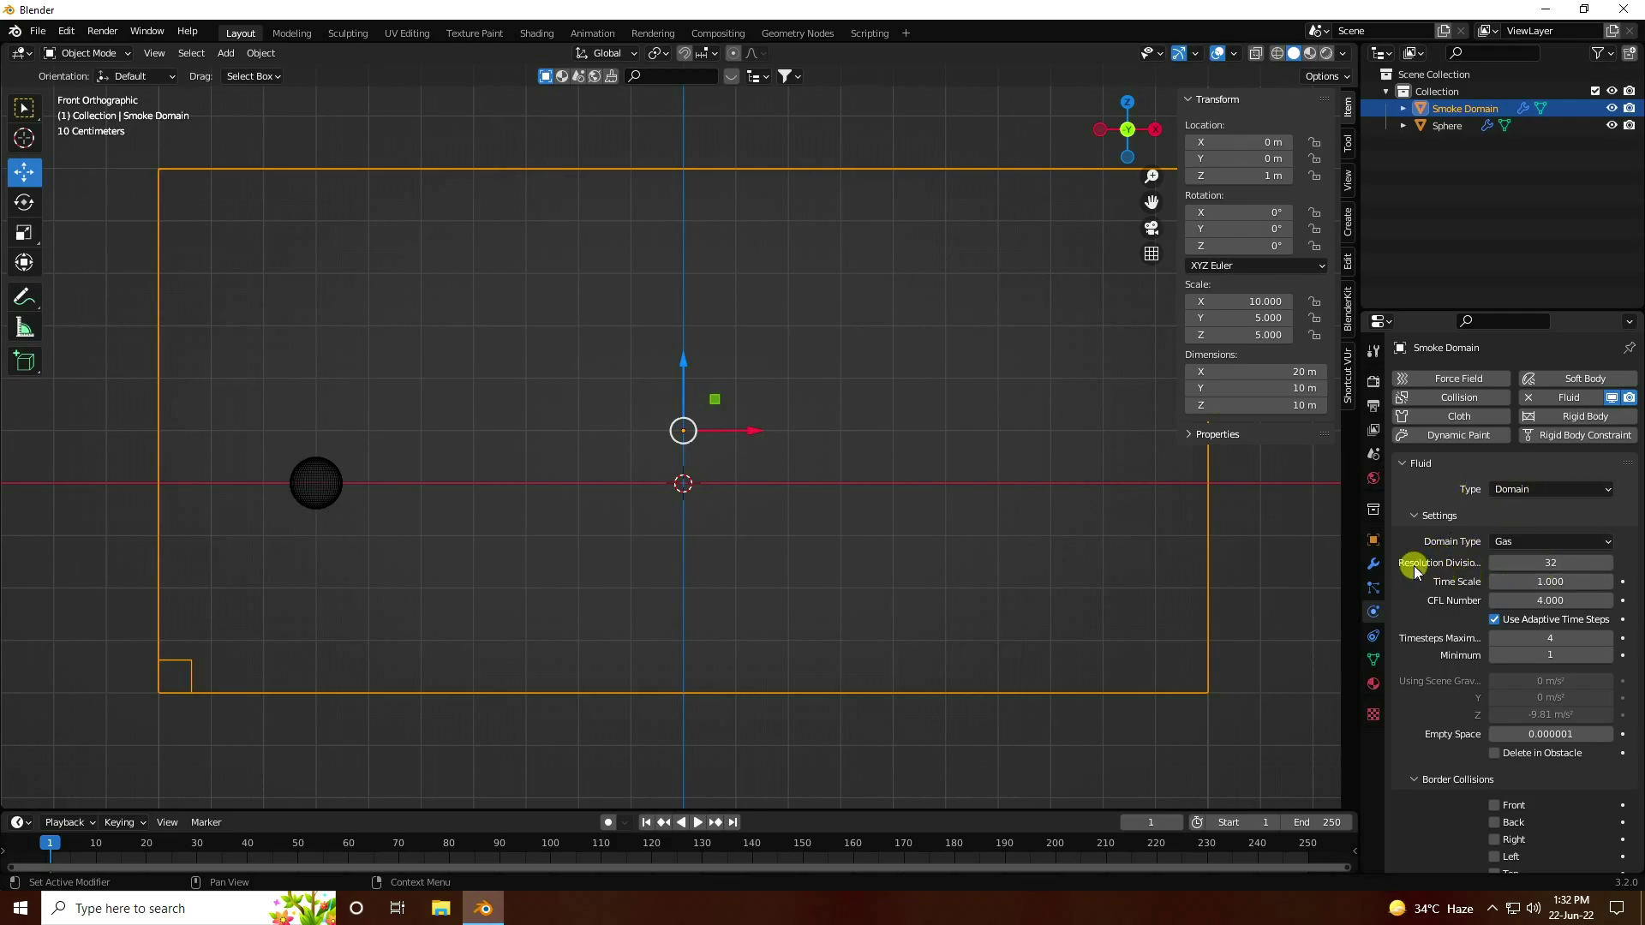
pyautogui.click(1547, 565)
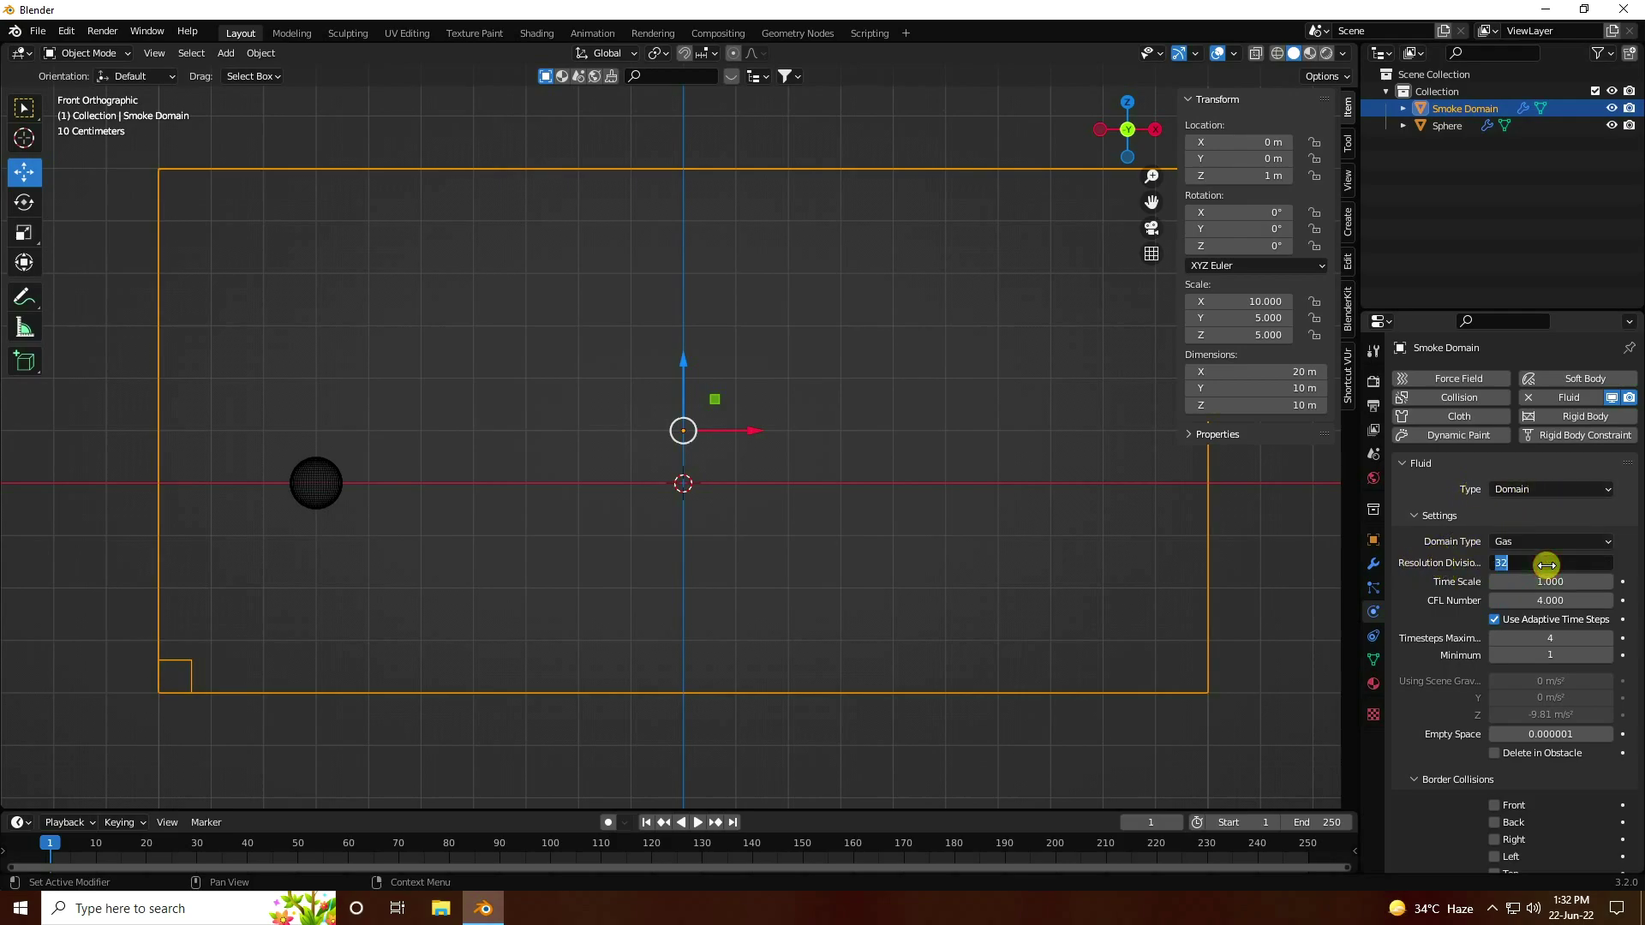
pyautogui.press('Return')
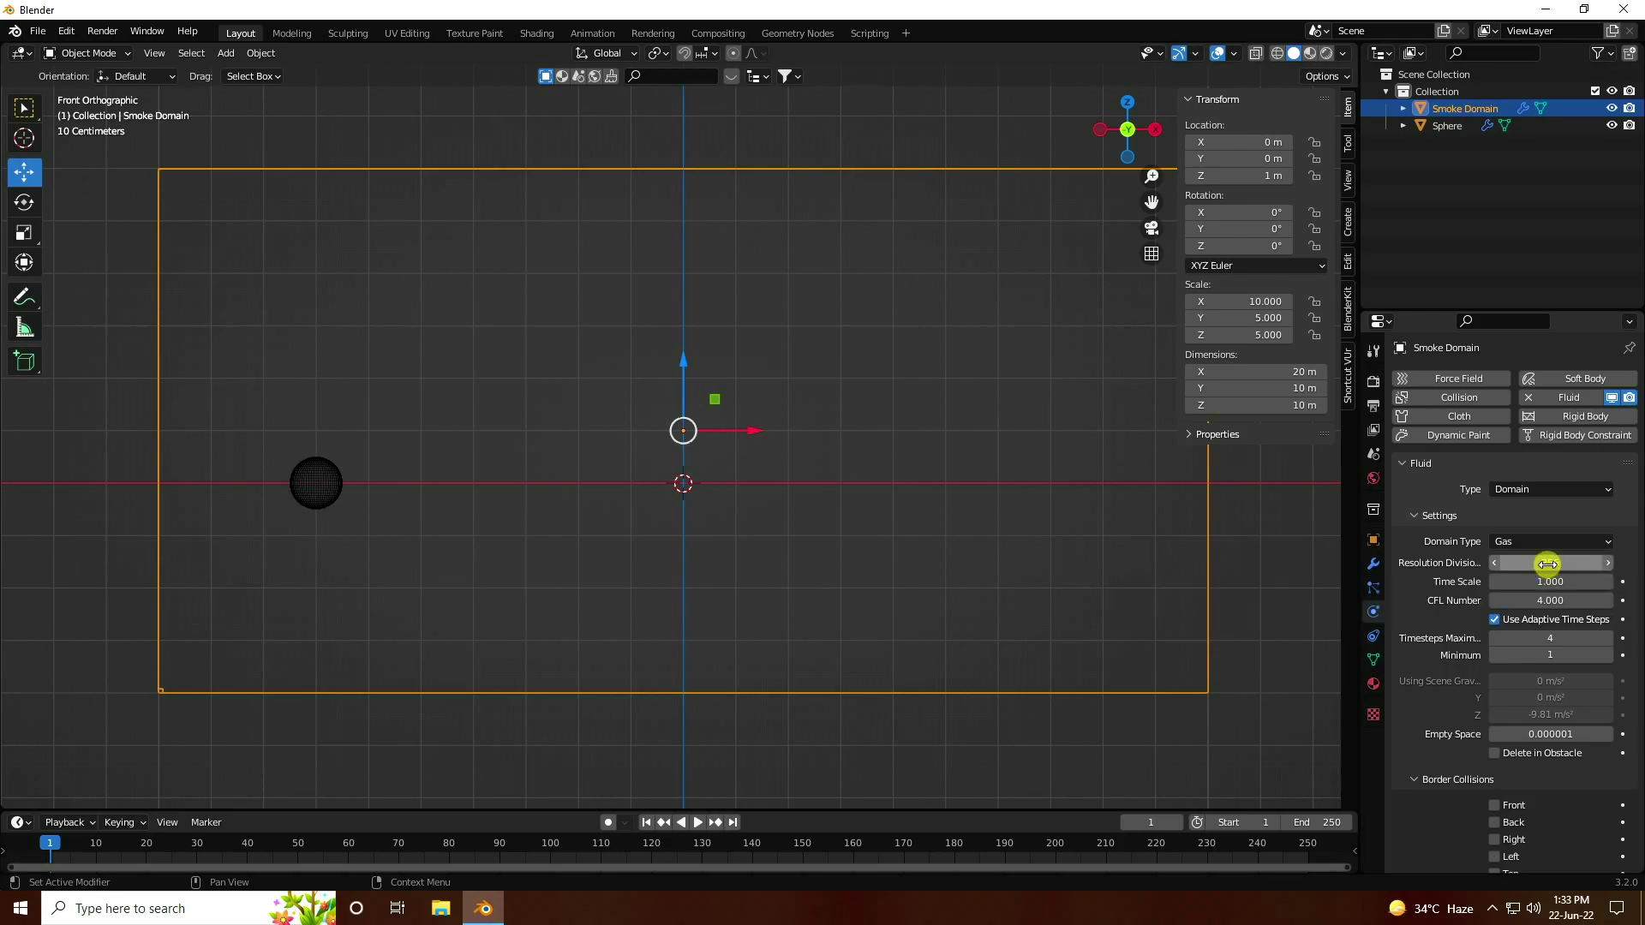
# Step: Set the domain's gas buoyancy density to 0
pyautogui.scroll(-8, 1416, 716)
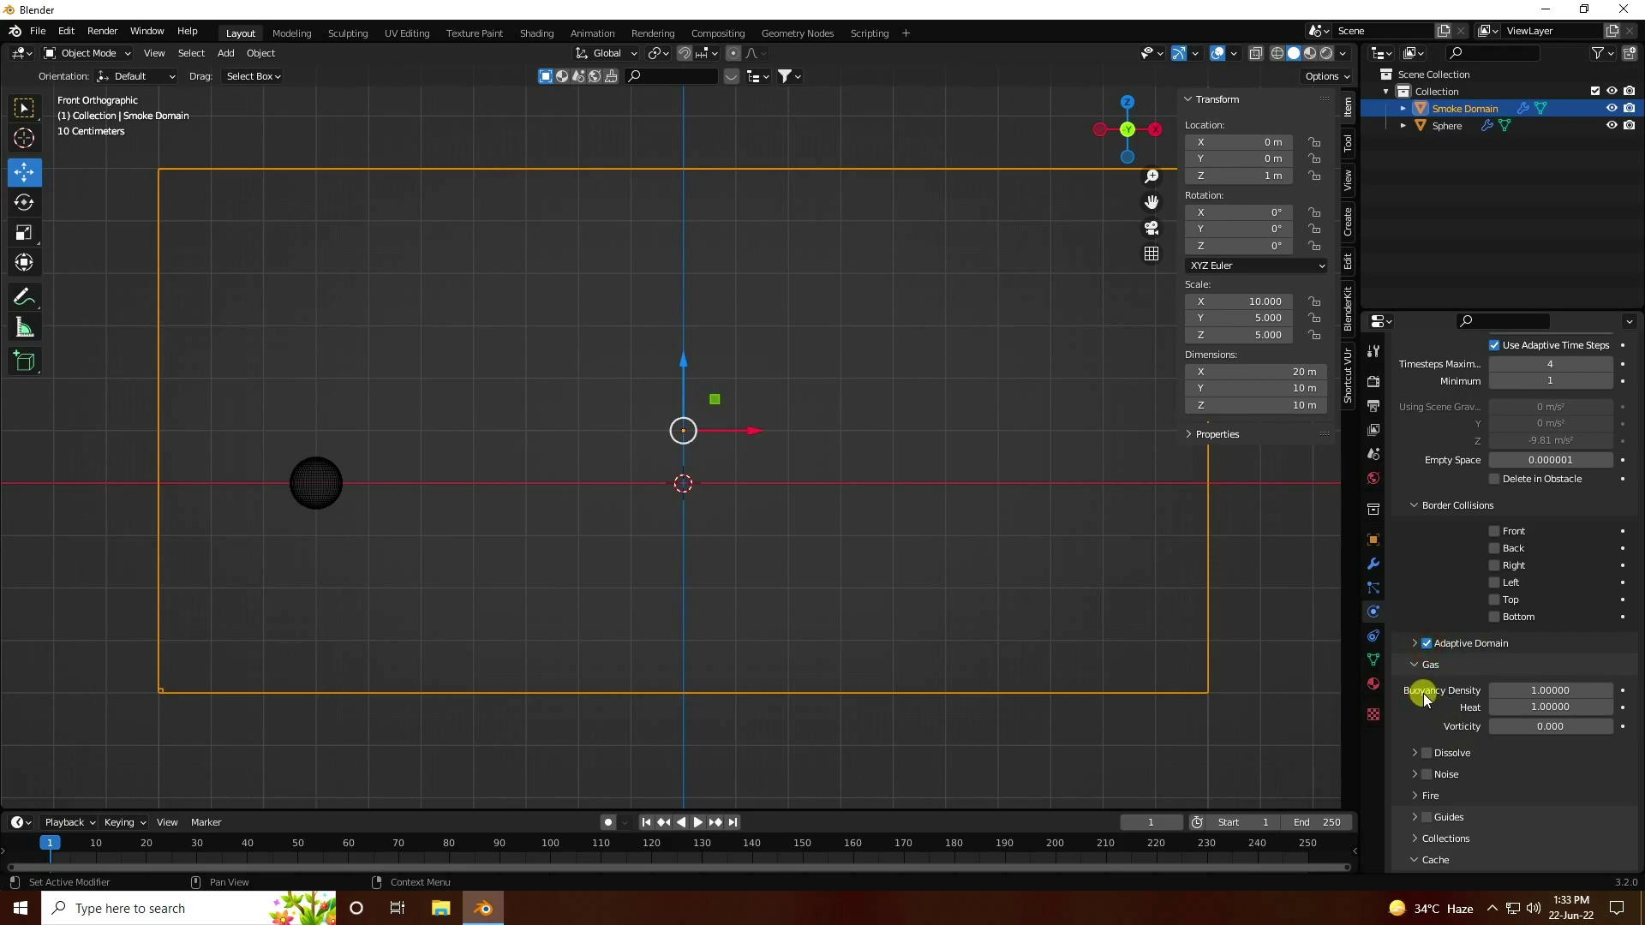
pyautogui.click(1542, 689)
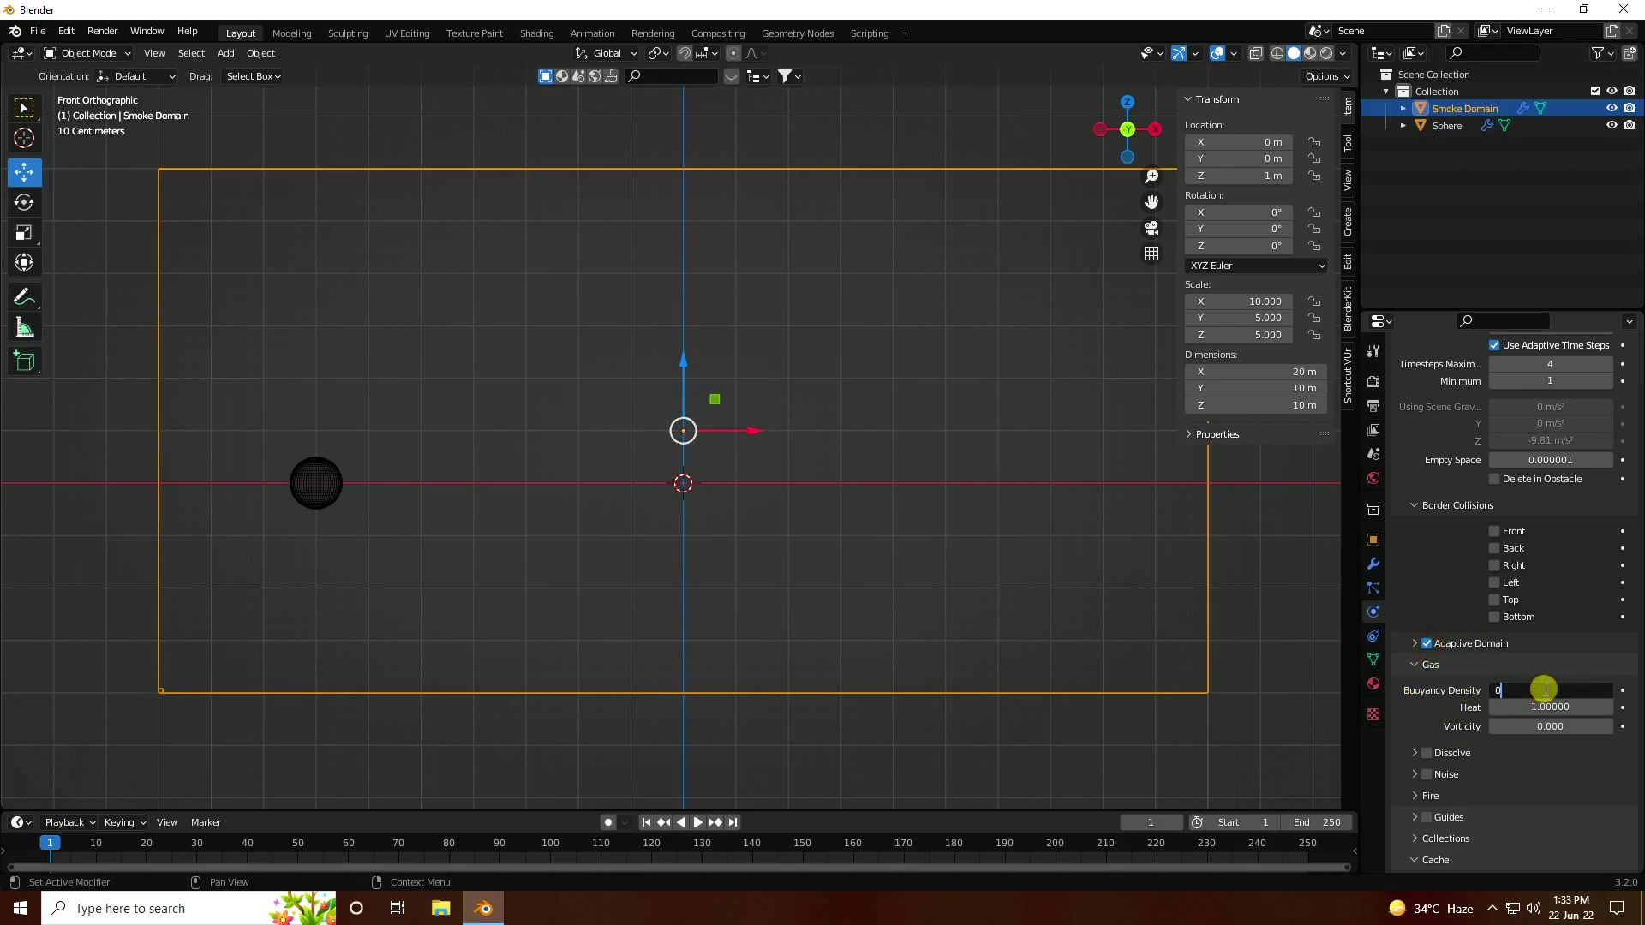
pyautogui.press('Return')
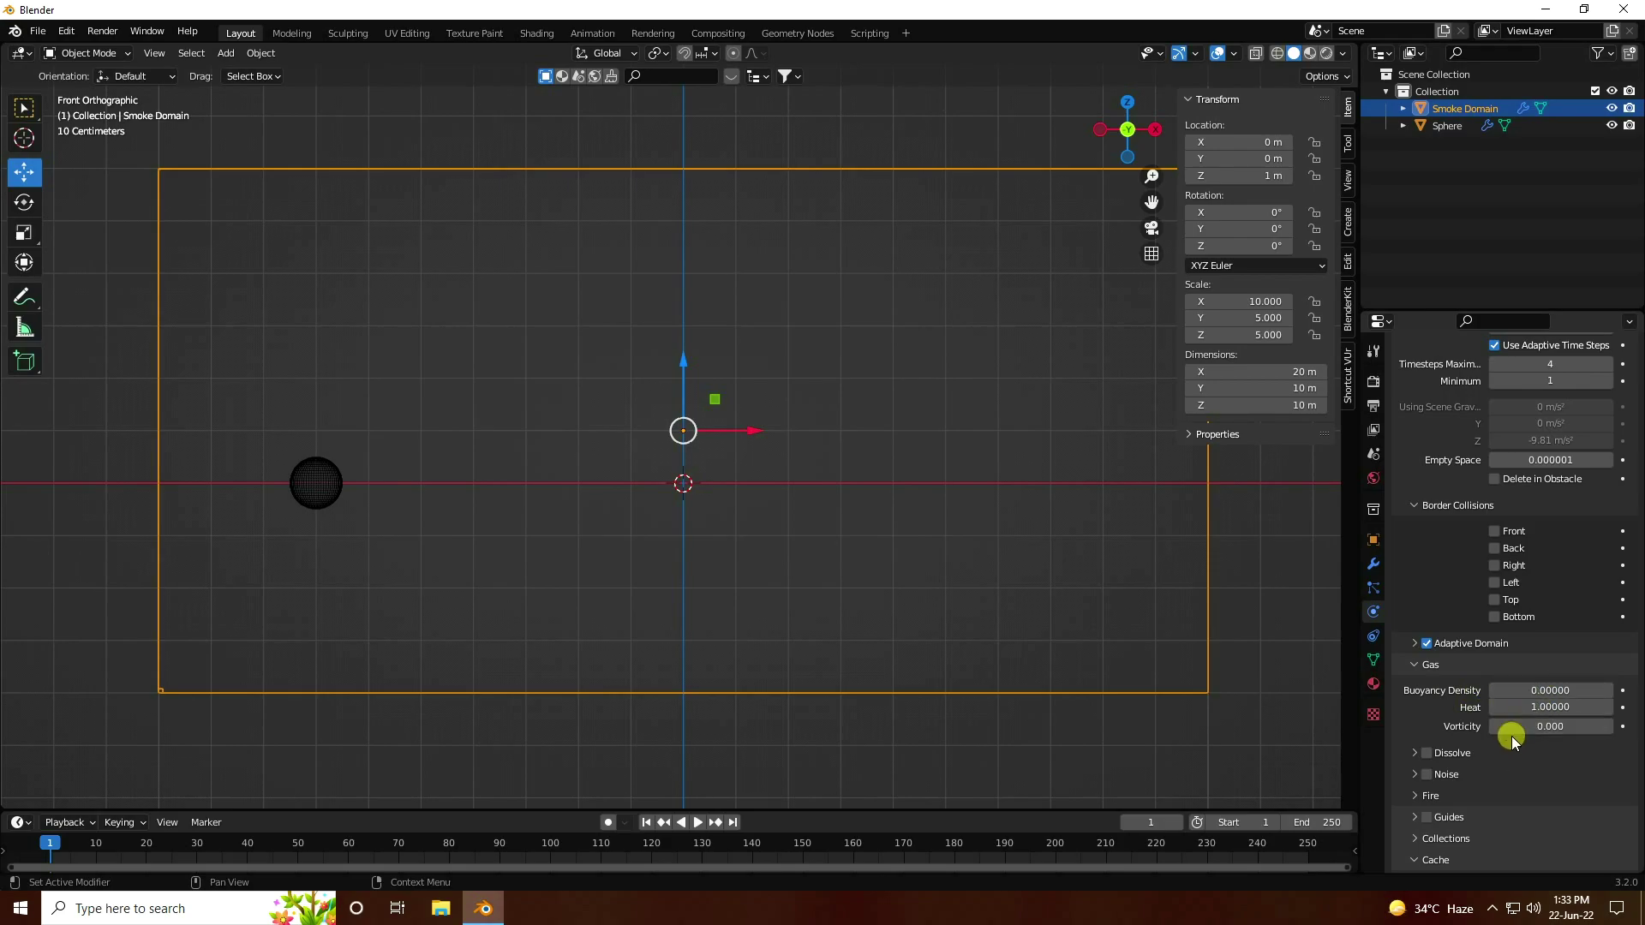
pyautogui.scroll(-5, 1499, 737)
pyautogui.scroll(-2, 1484, 747)
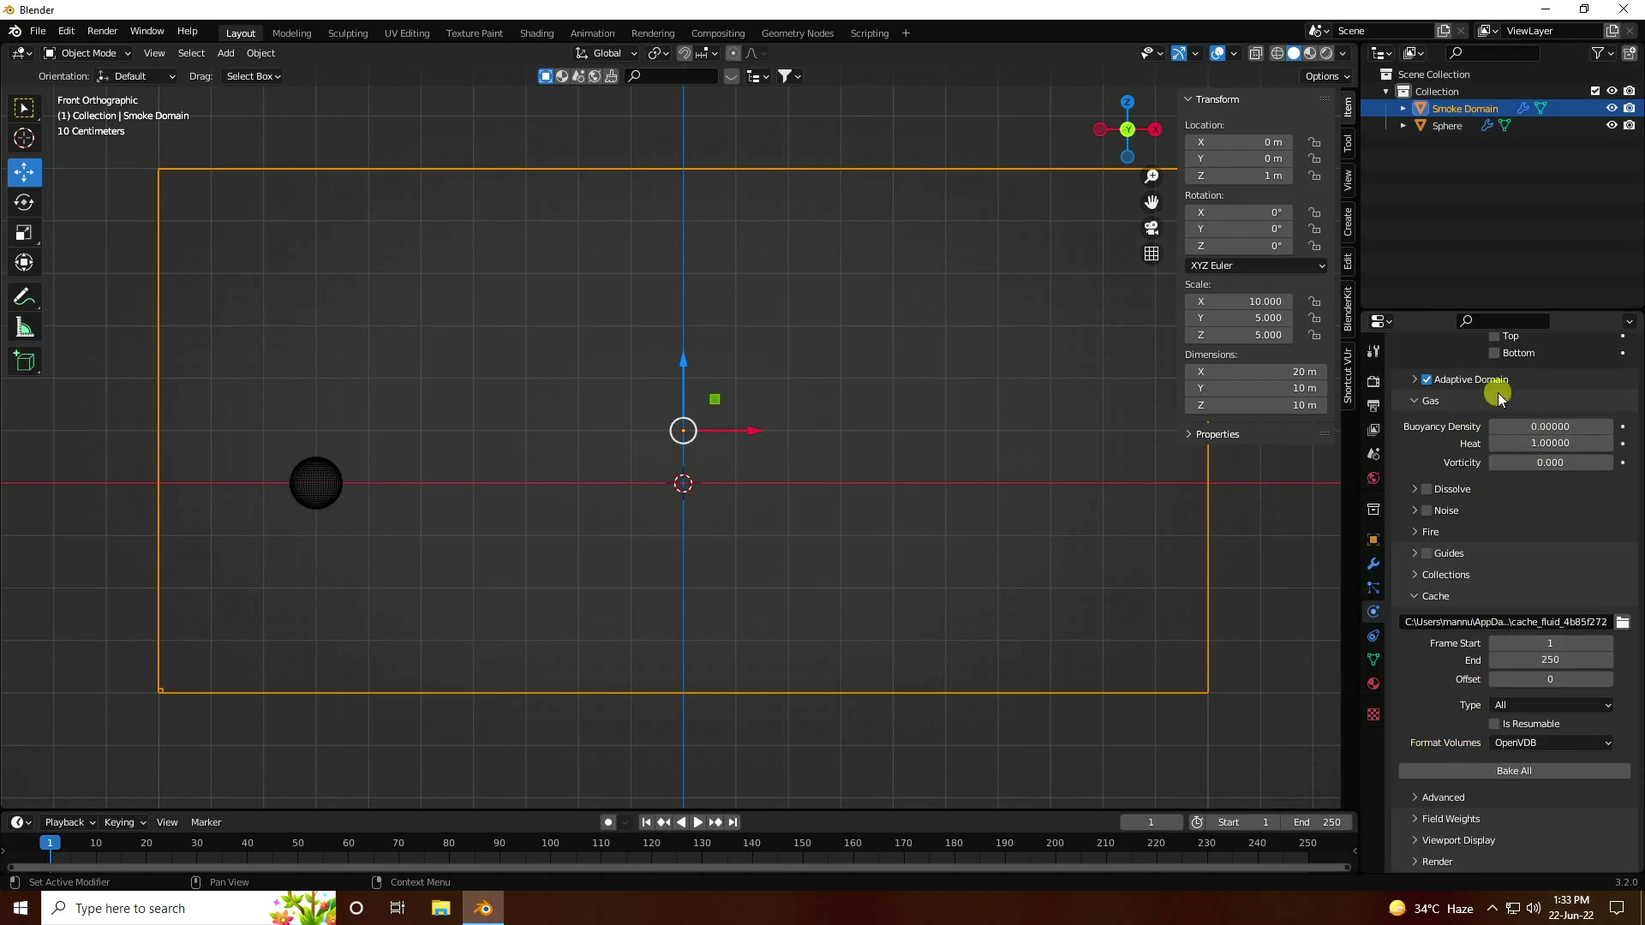
pyautogui.click(1447, 125)
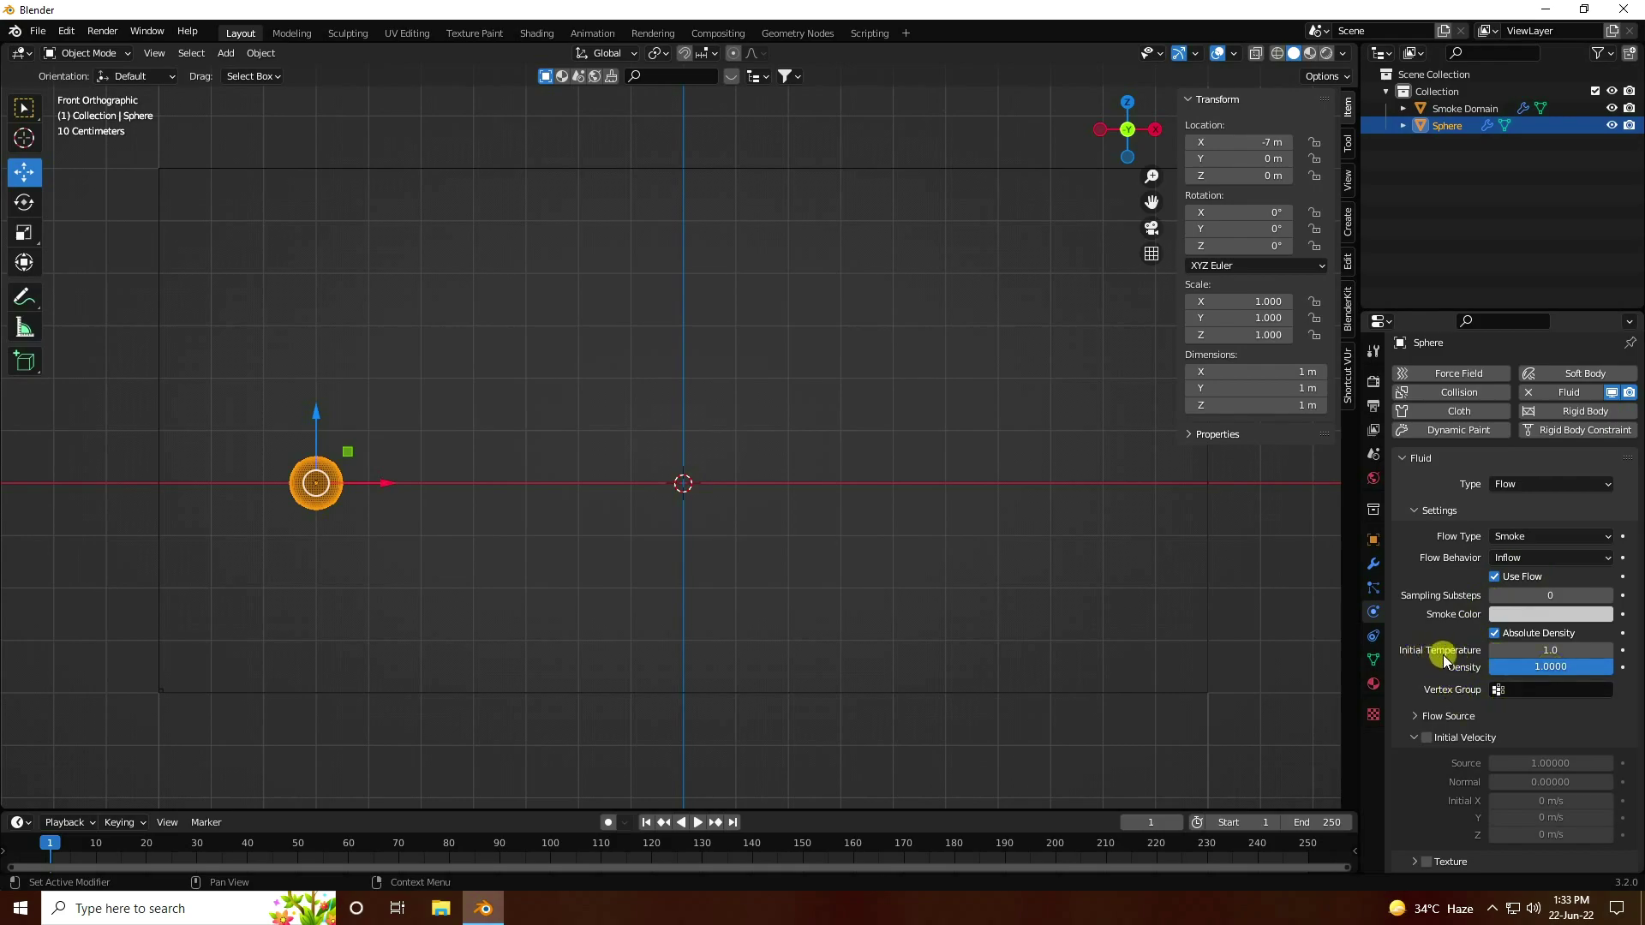
# Step: Set the sphere's initial temperature to 0 and enable initial velocity with X at 4 m/s
pyautogui.click(1537, 650)
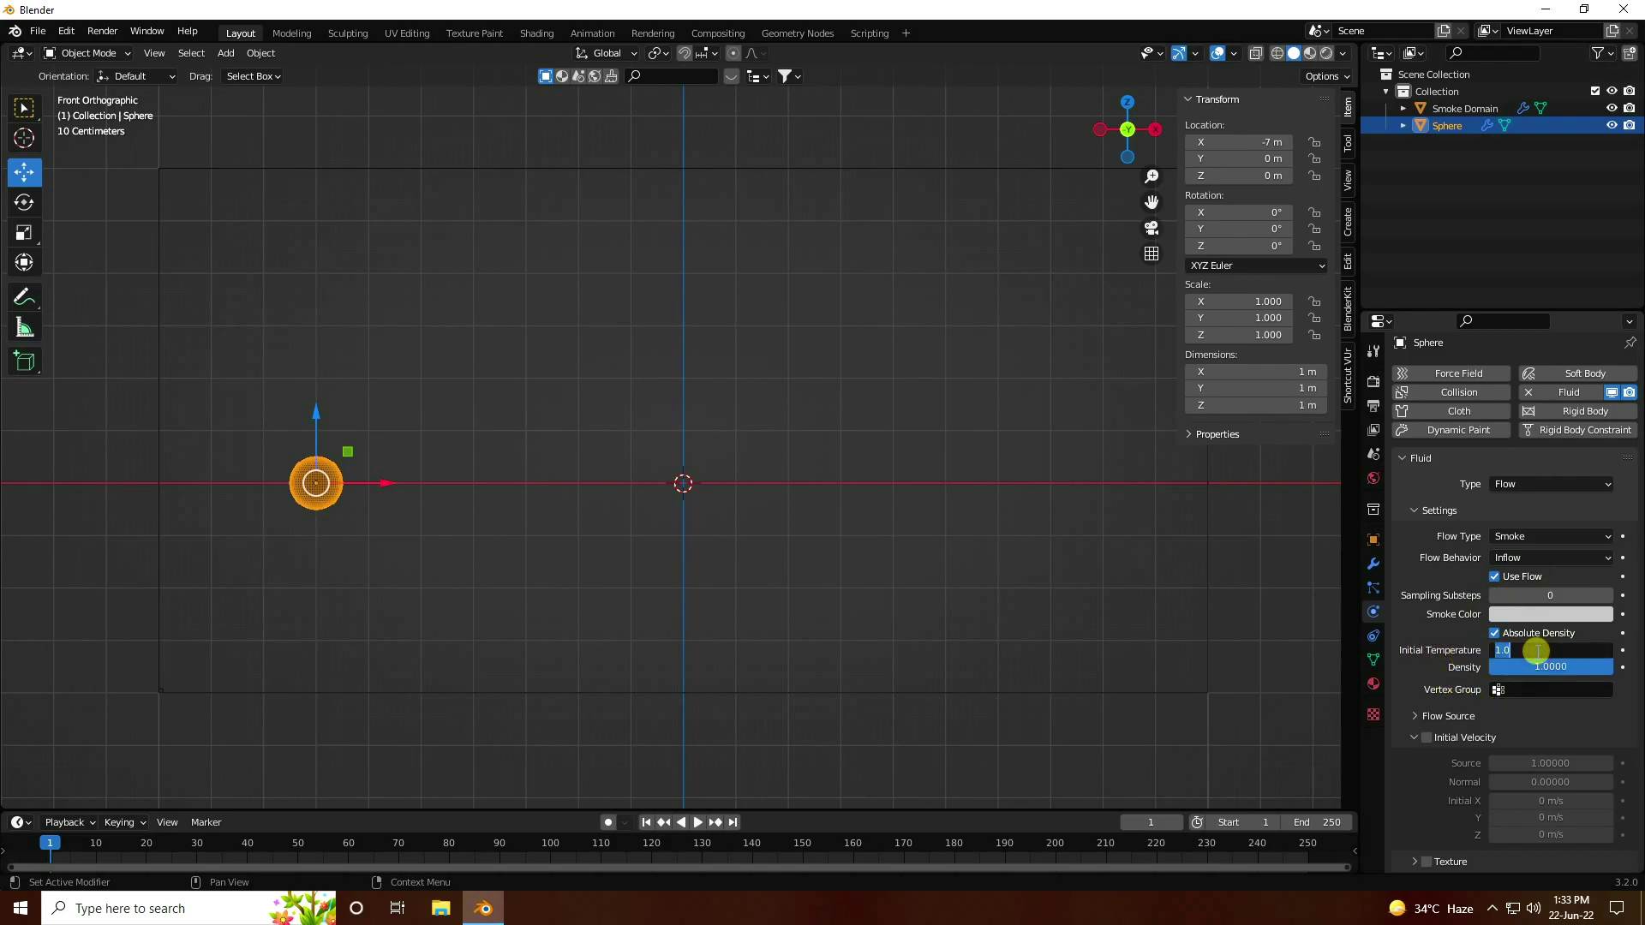
pyautogui.press('Return')
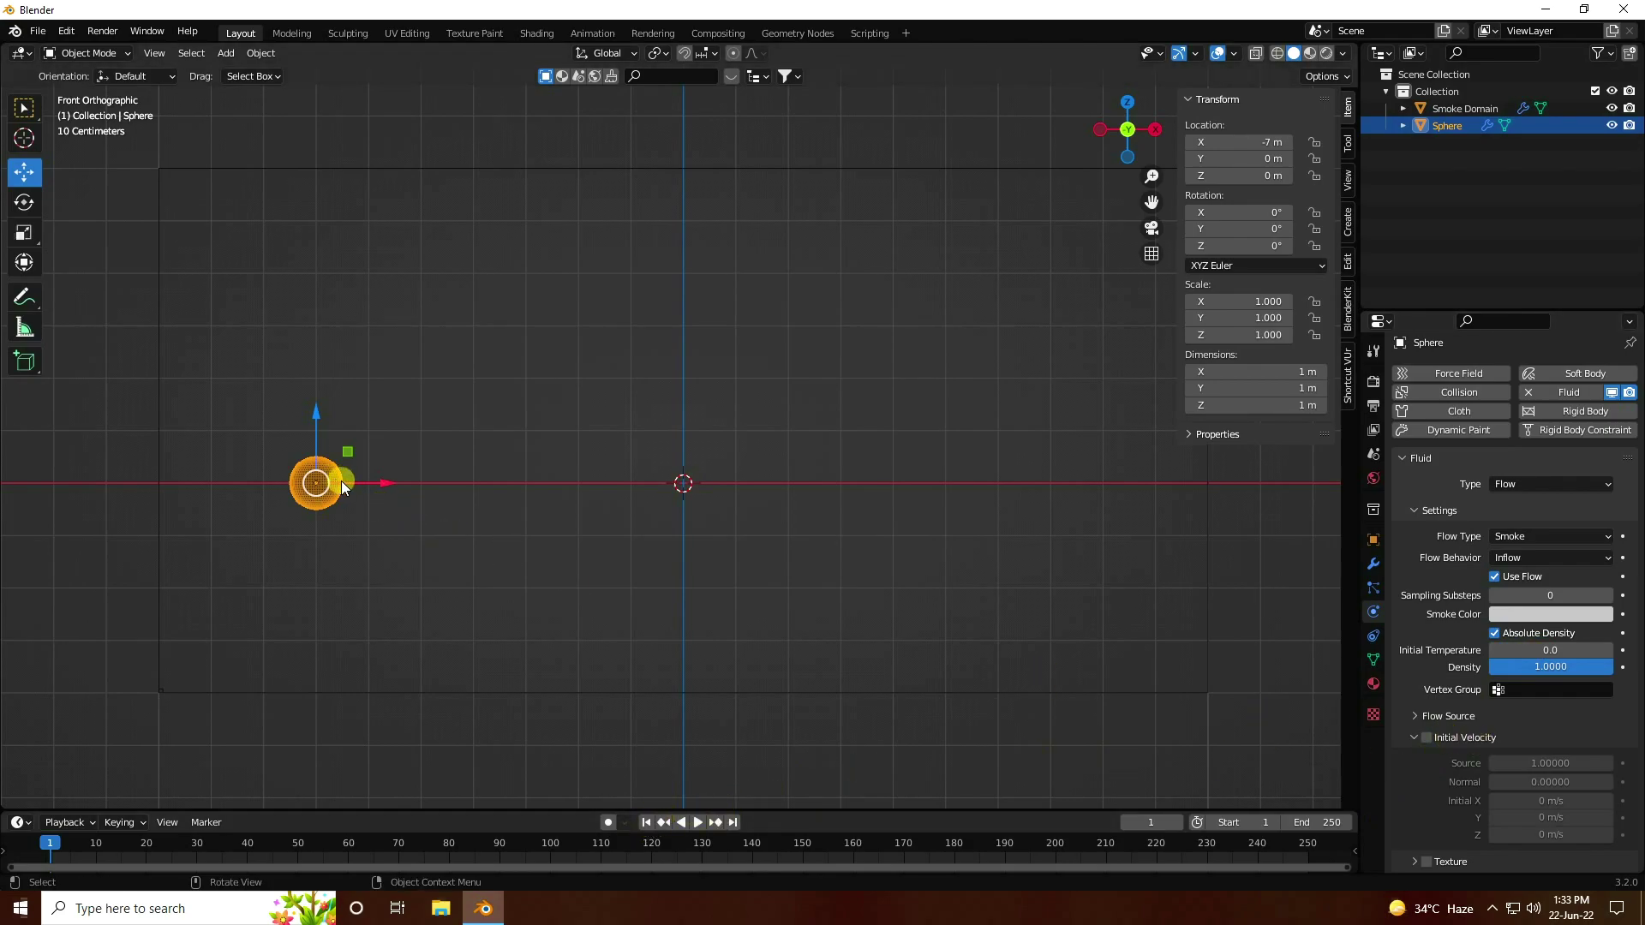
pyautogui.click(1426, 737)
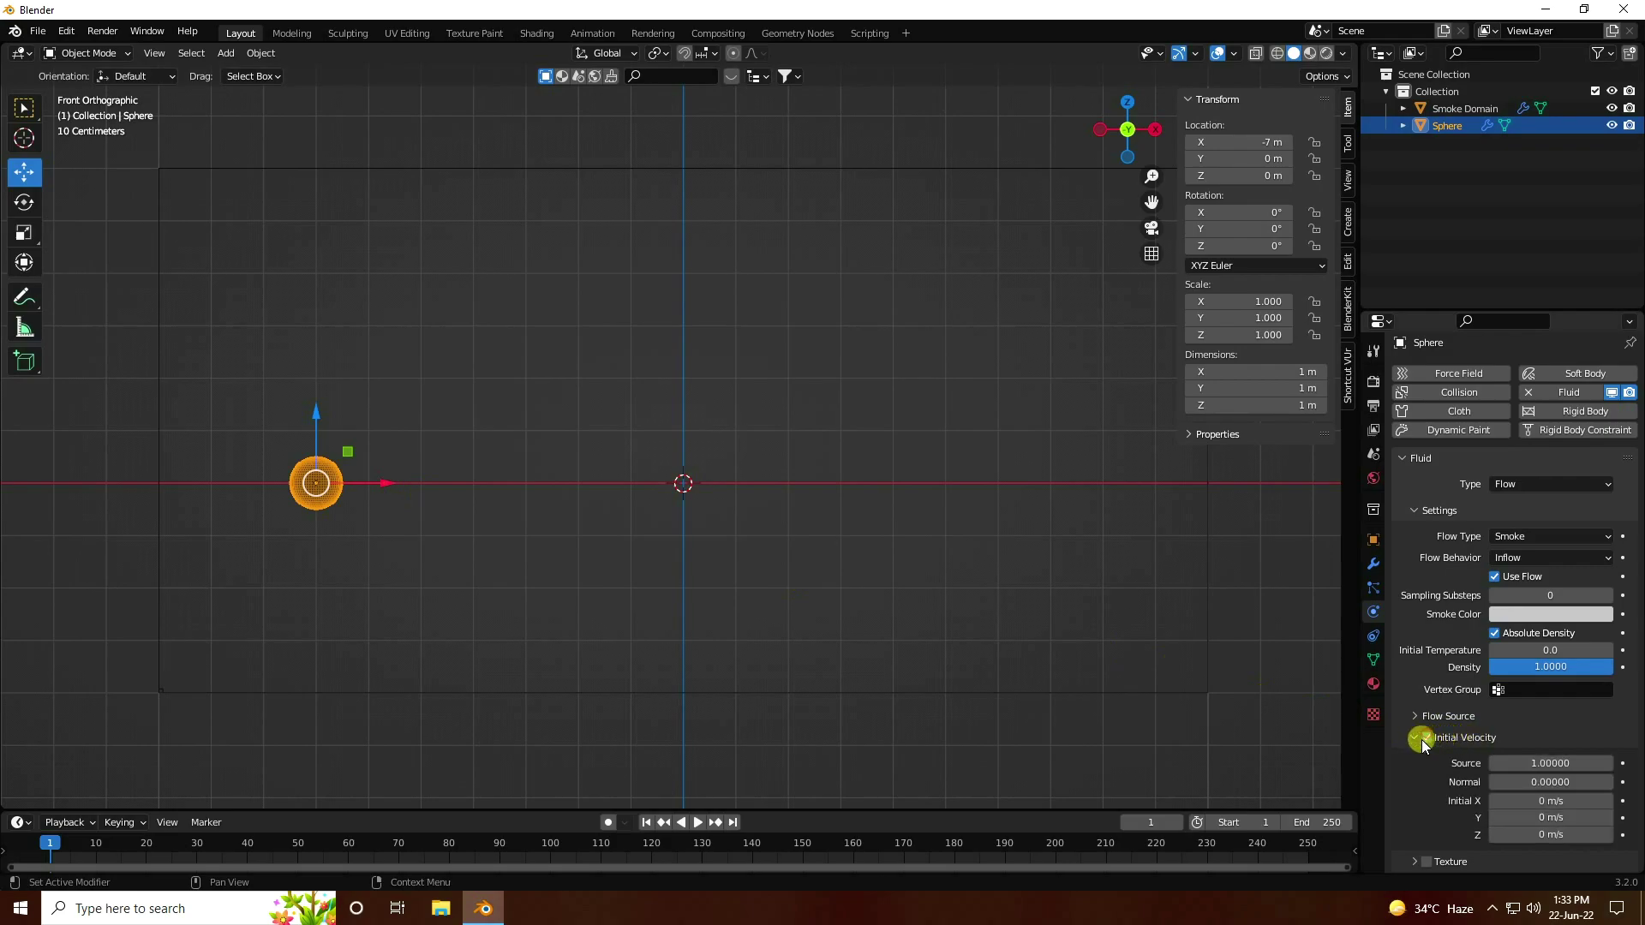
pyautogui.click(1539, 797)
pyautogui.write('1')
pyautogui.press('Return')
# Step: Make the smoke colour blue with HSV 0.6, 1, 1
pyautogui.click(1500, 613)
pyautogui.click(1501, 556)
pyautogui.write('0.6')
pyautogui.press('Tab')
pyautogui.write('1')
pyautogui.press('Tab')
pyautogui.write('1')
pyautogui.press('Return')
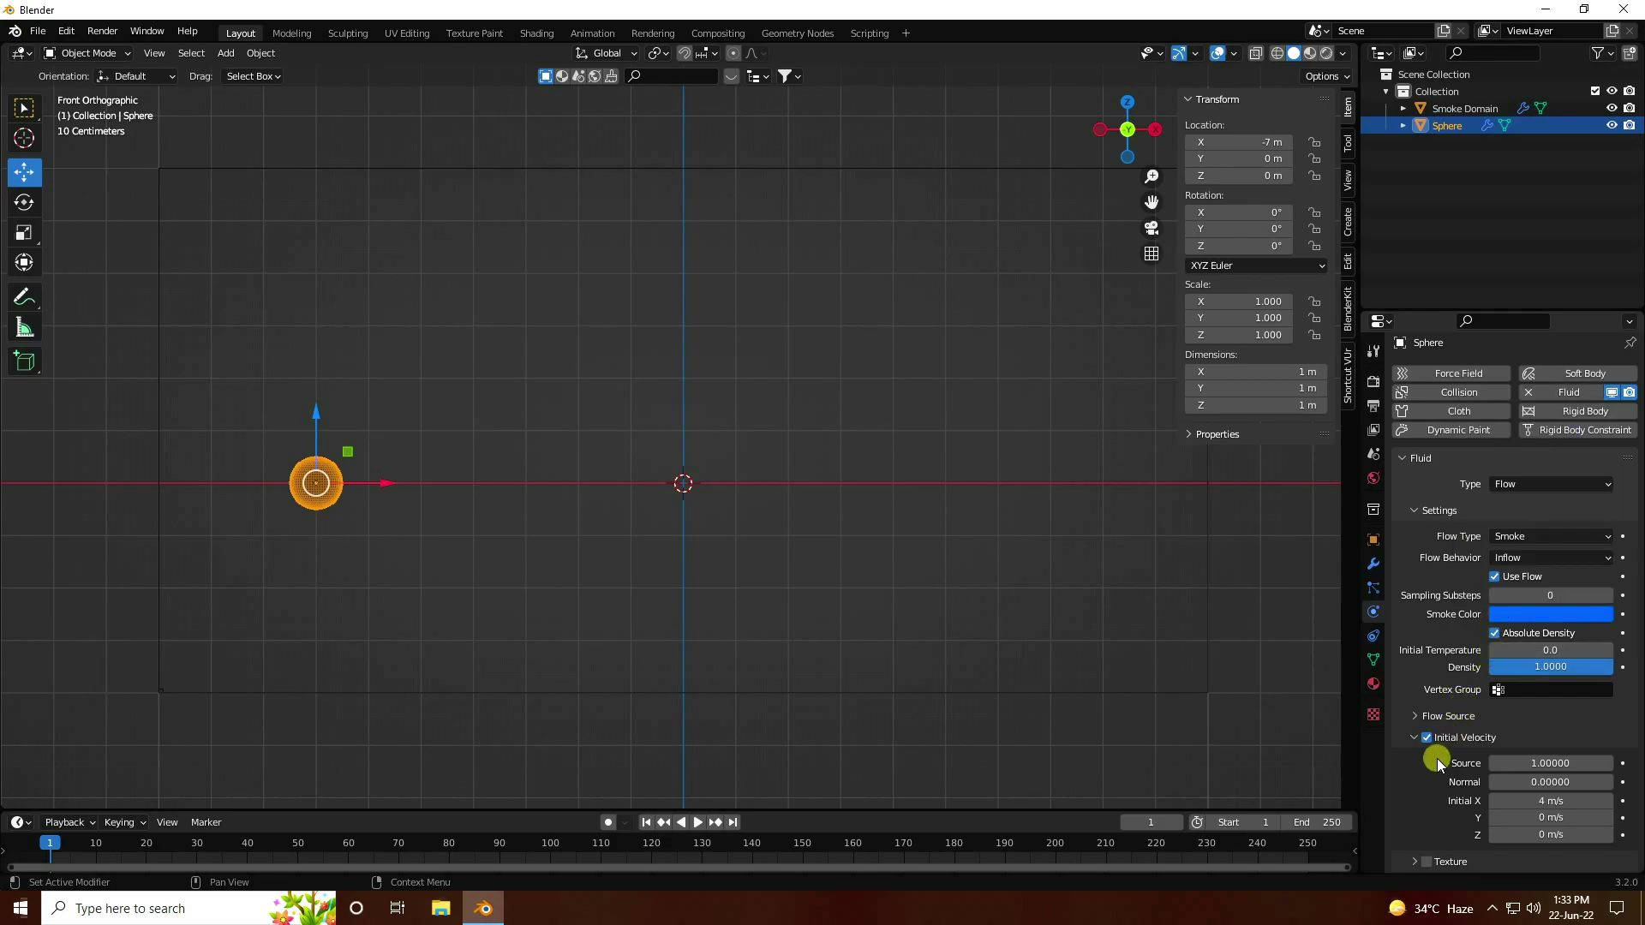
# Step: Set the Smoke Domain's cache end to frame 150 and bake all frames
pyautogui.click(1435, 109)
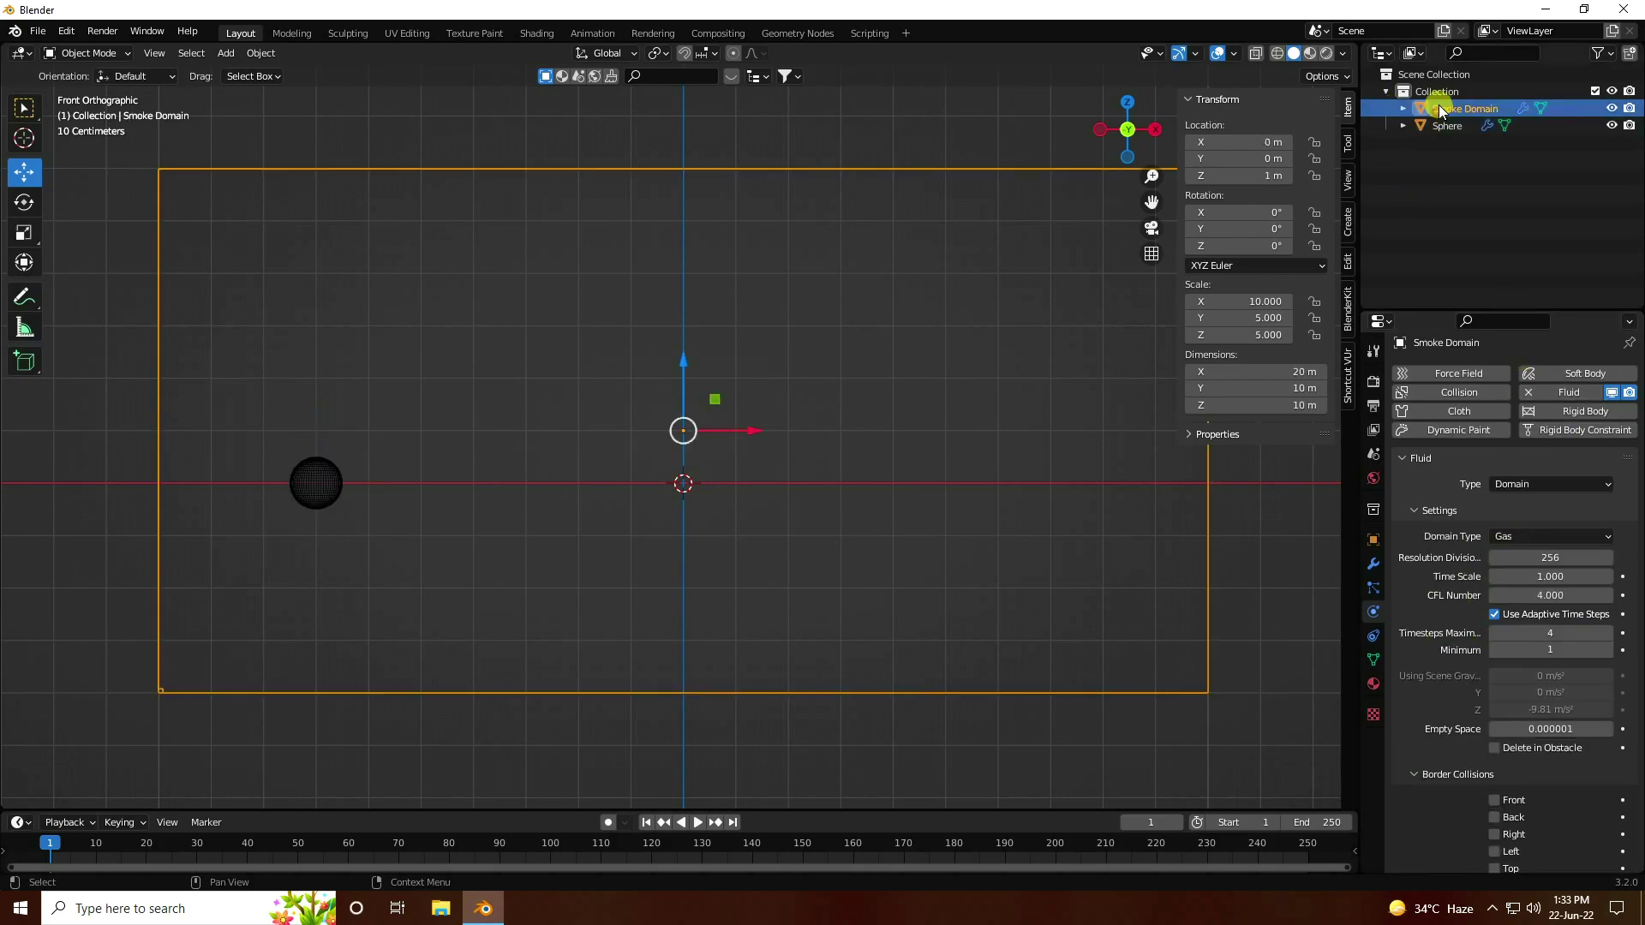
pyautogui.scroll(-10, 1451, 696)
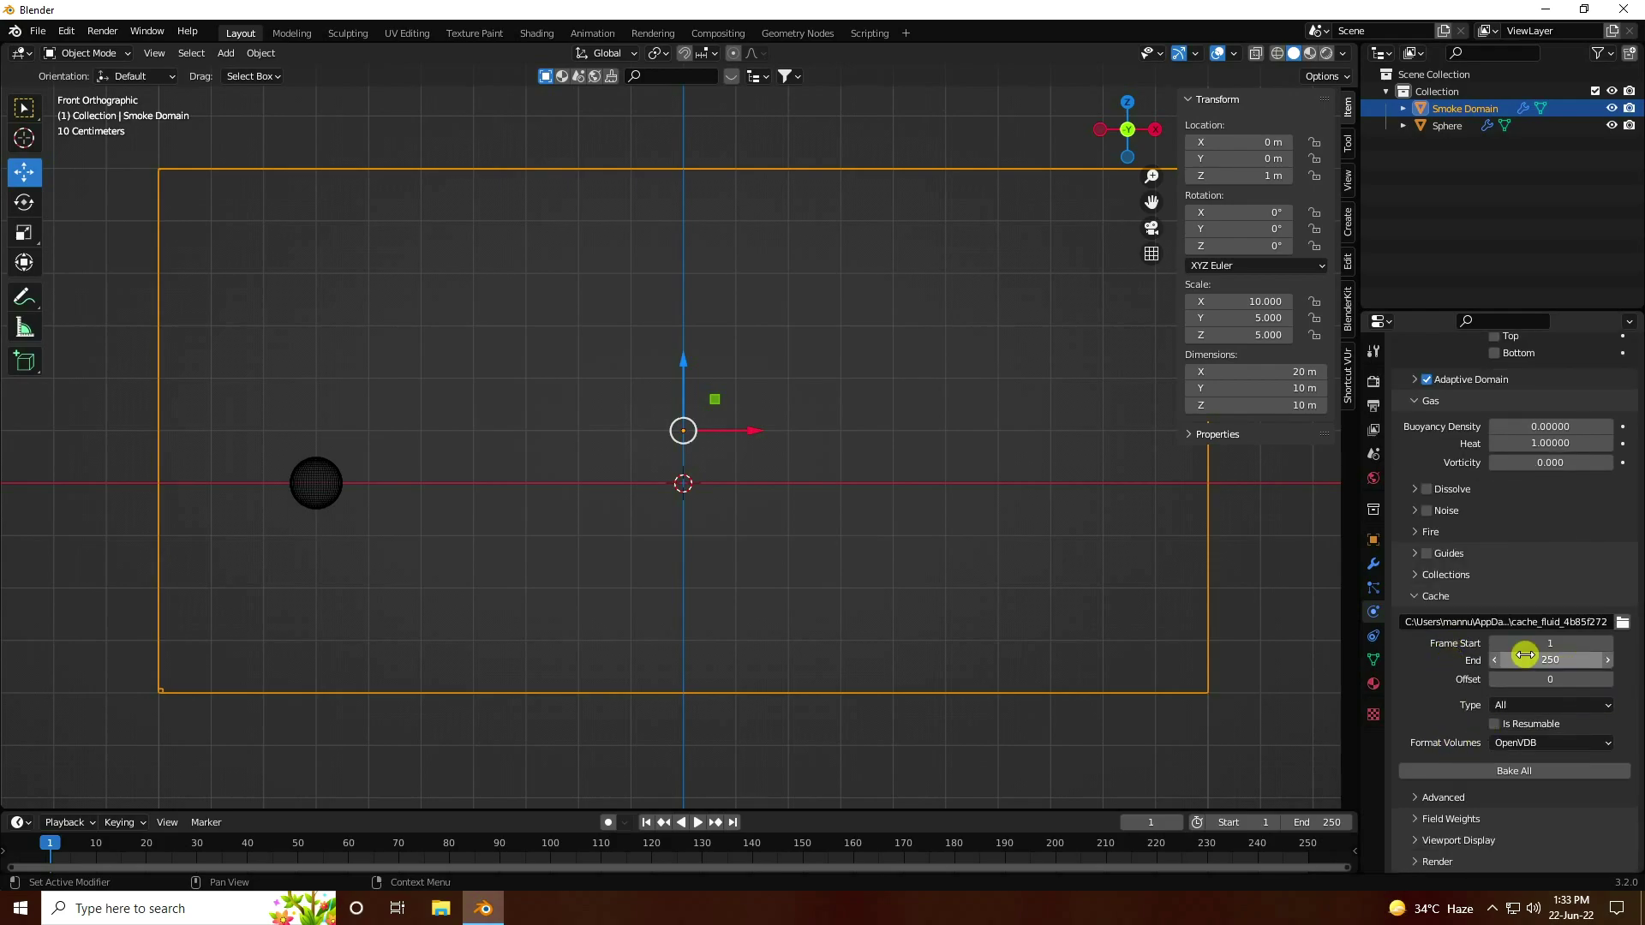
pyautogui.click(1570, 660)
pyautogui.write('15')
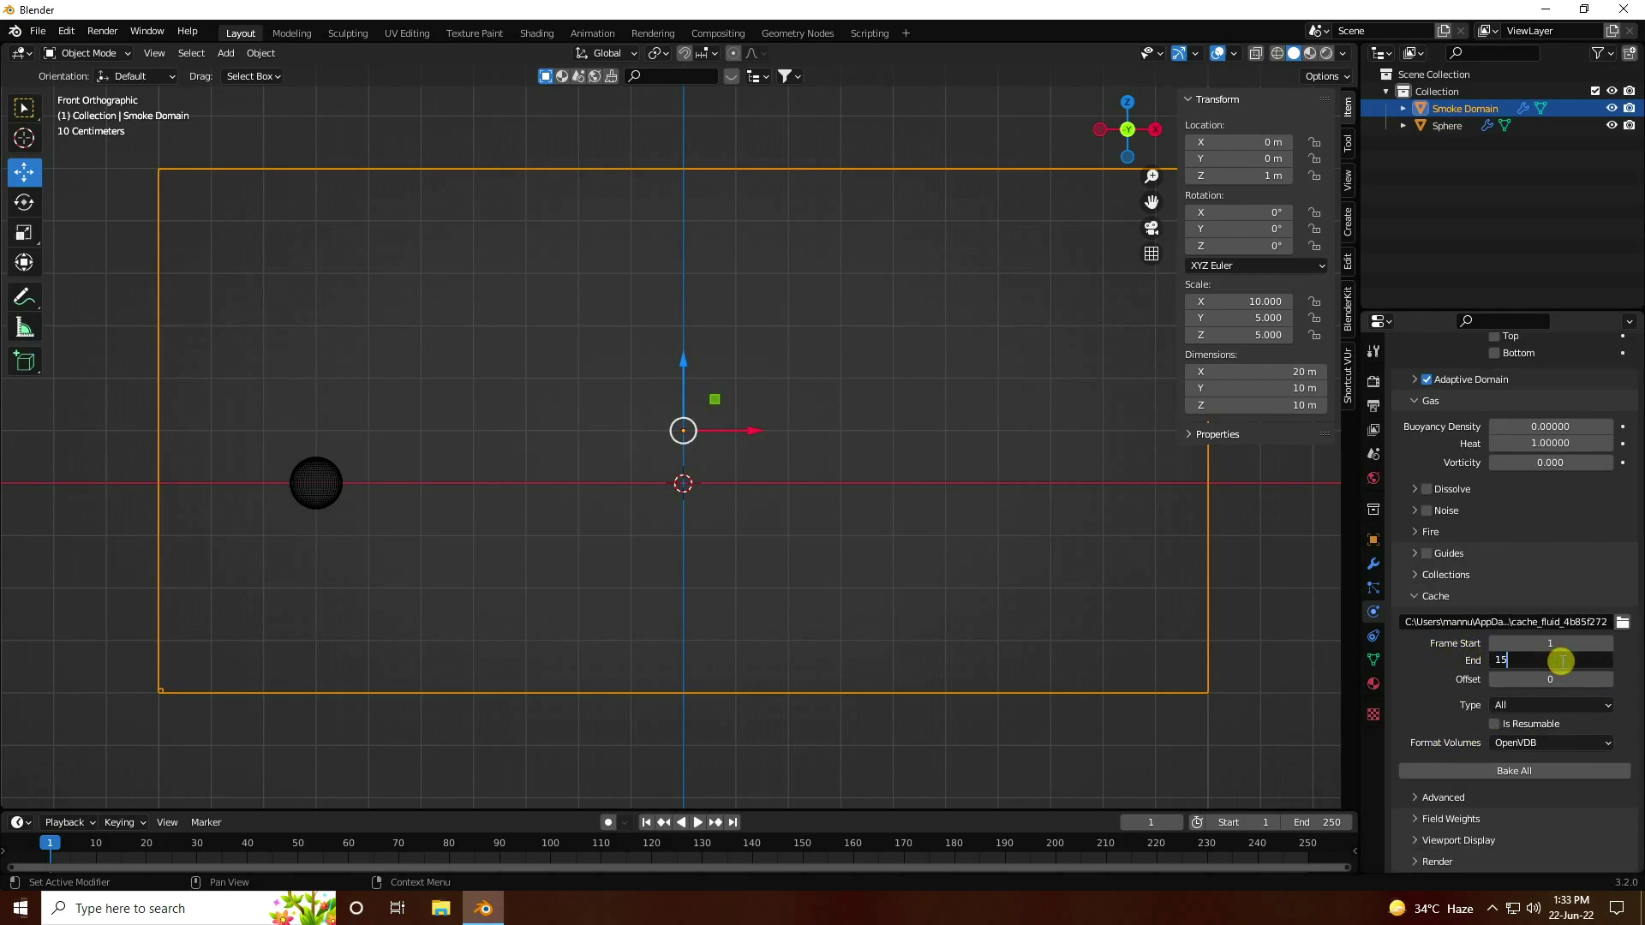
pyautogui.write('0')
pyautogui.press('Return')
pyautogui.click(1530, 771)
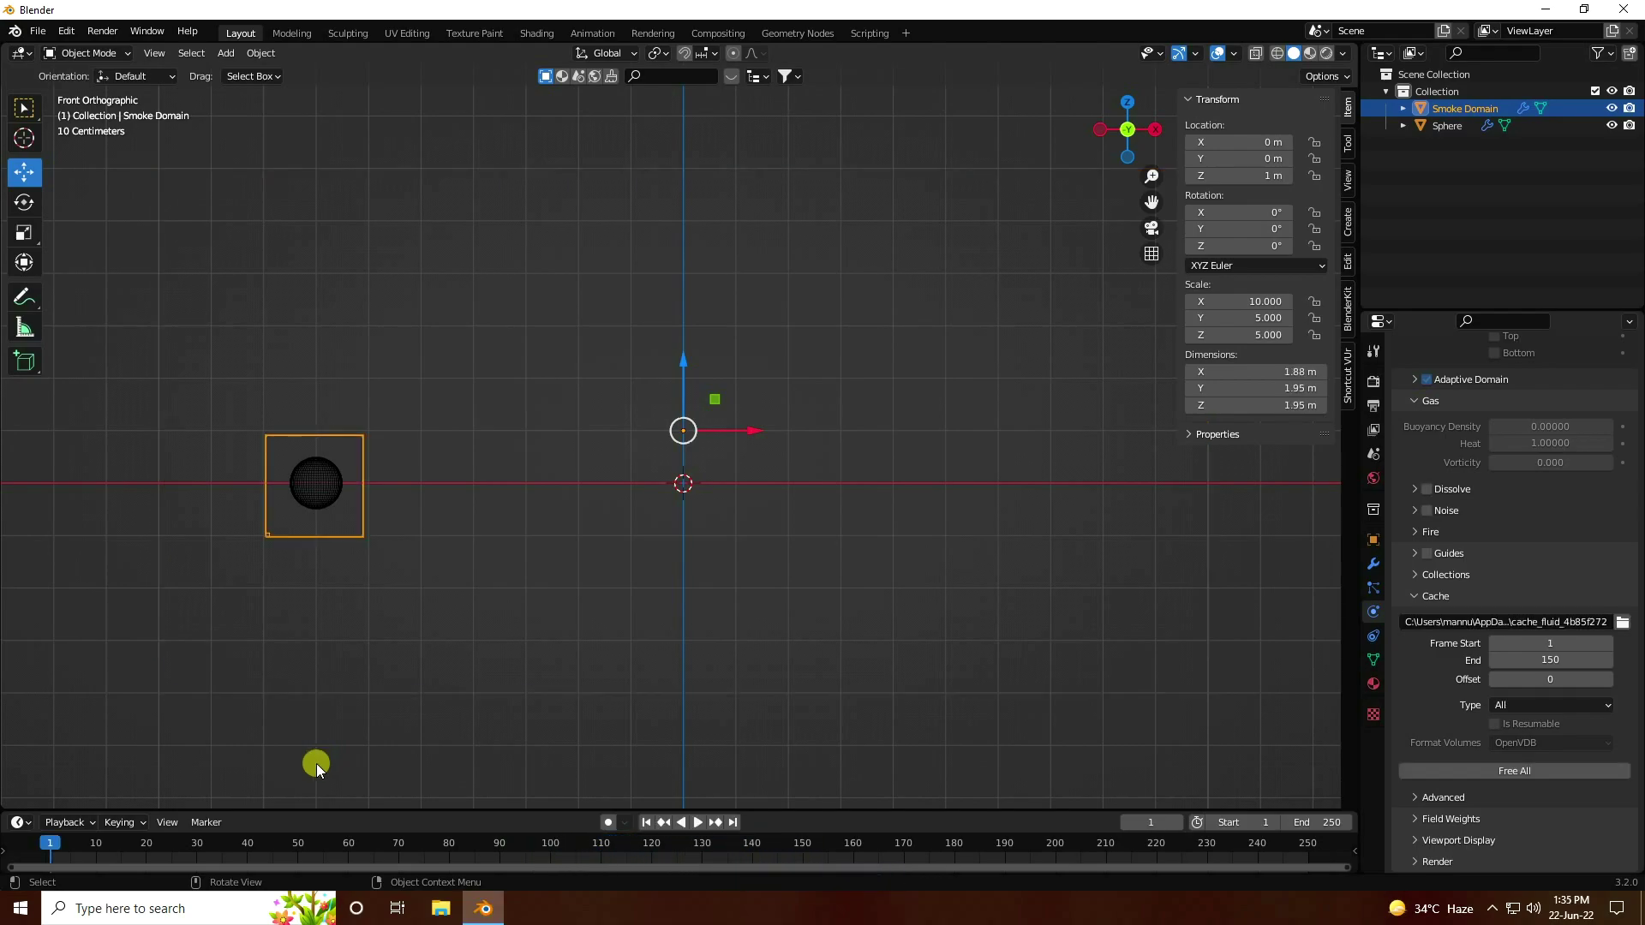
pyautogui.click(696, 821)
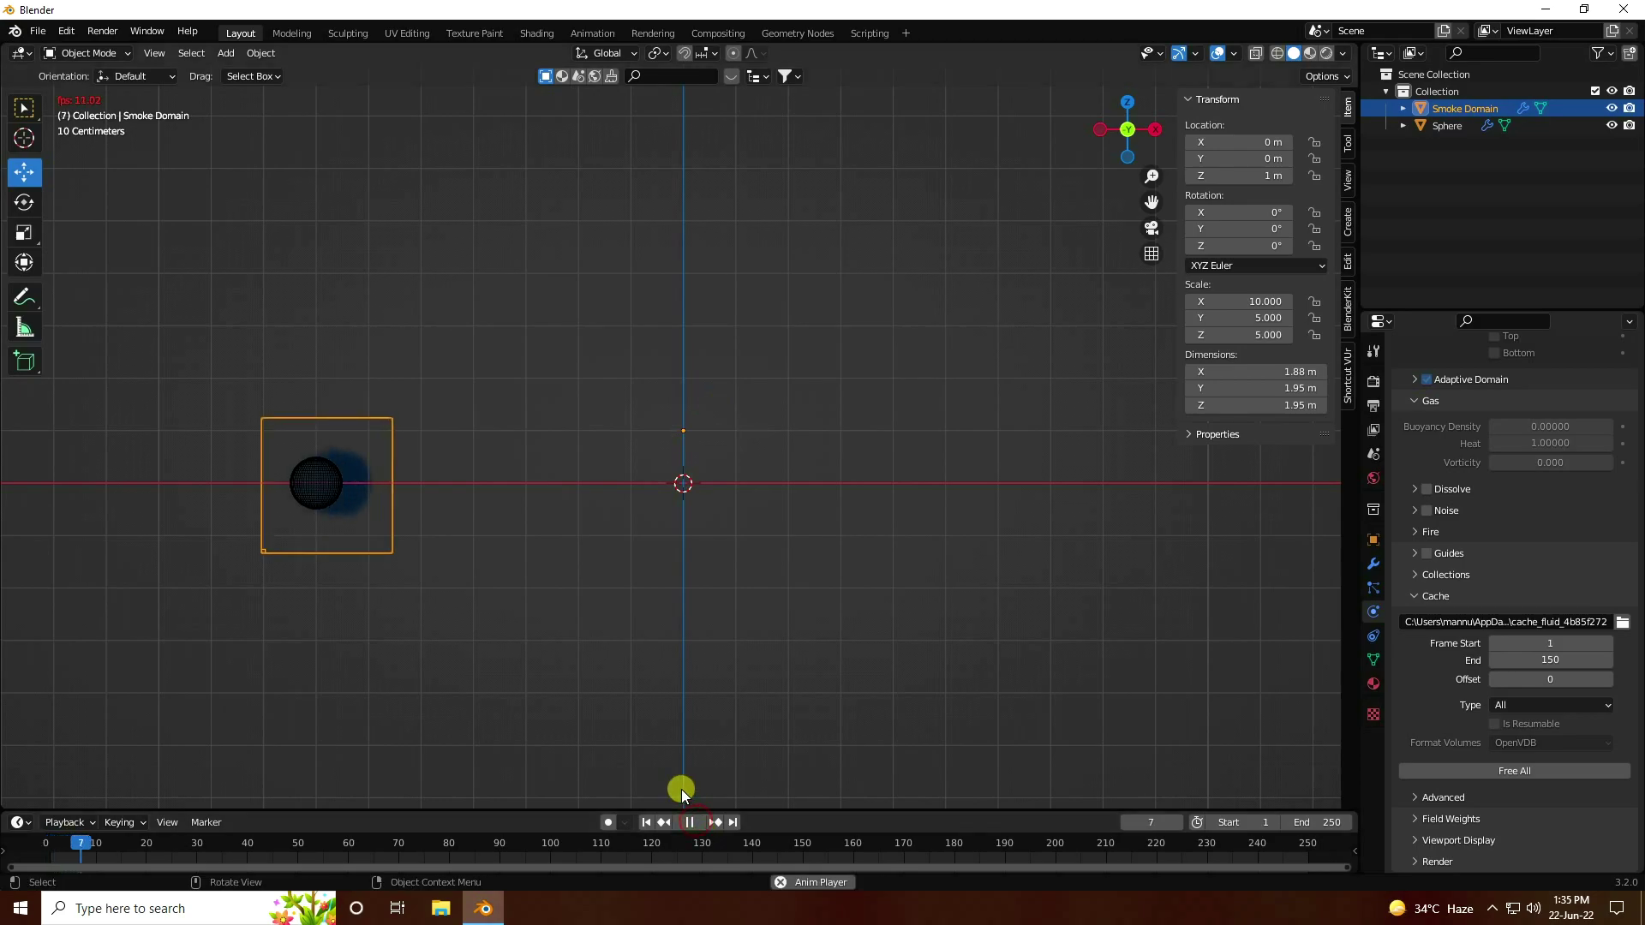
pyautogui.scroll(4, 416, 313)
pyautogui.scroll(-1, 418, 342)
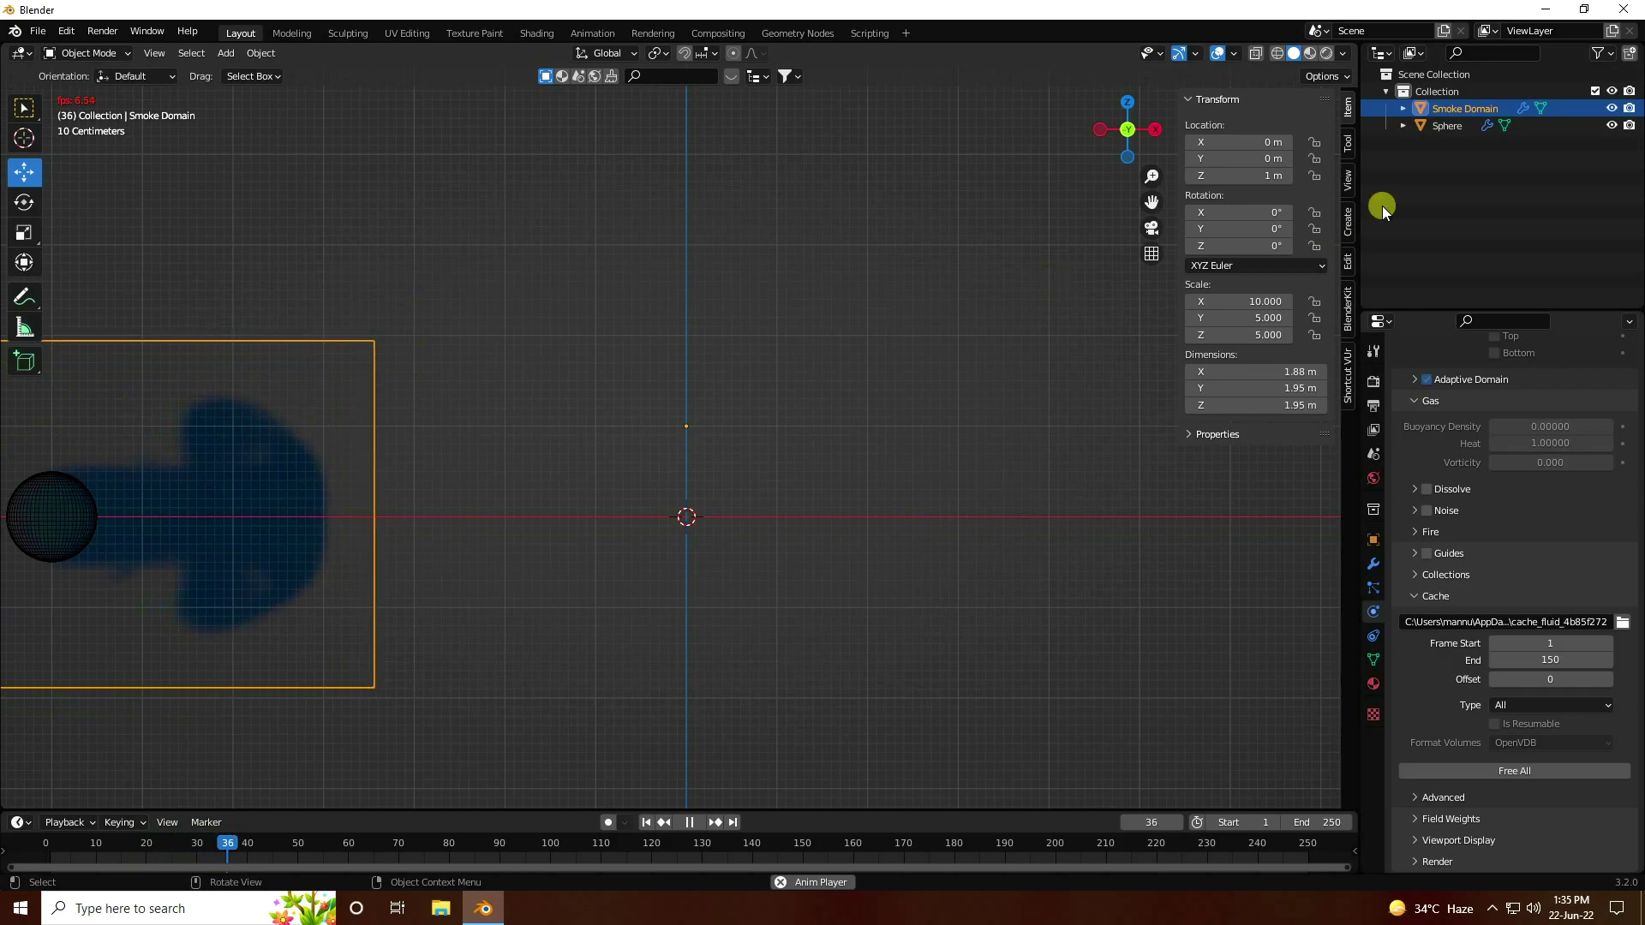
pyautogui.moveTo(1151, 202); pyautogui.dragTo(1290, 202)
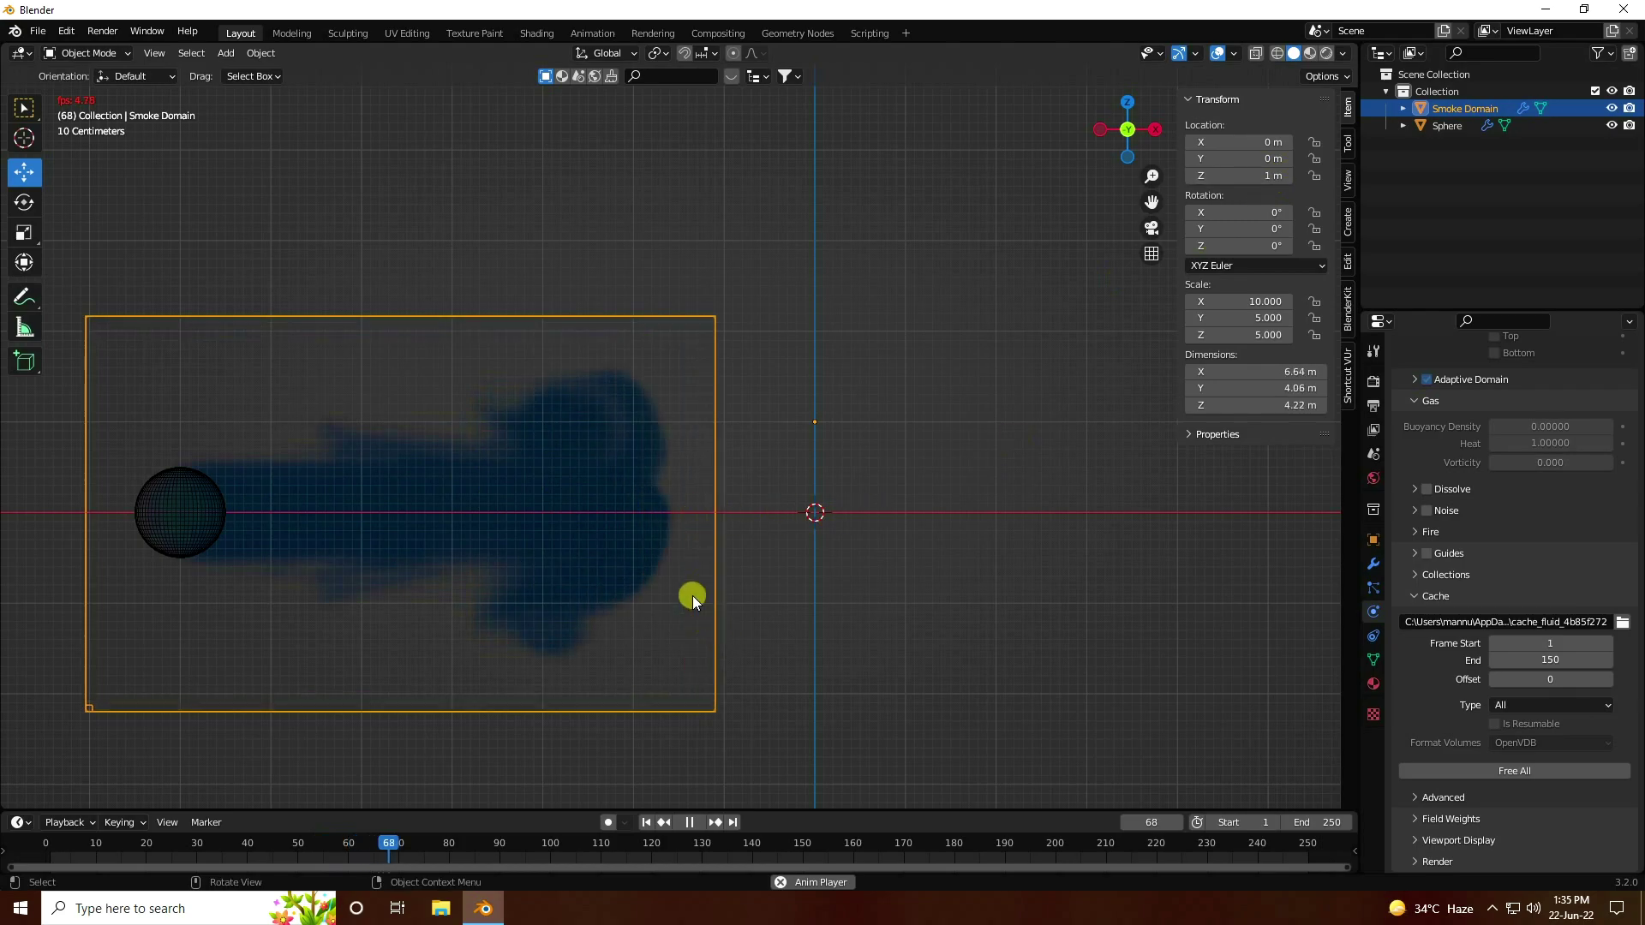
pyautogui.moveTo(708, 599); pyautogui.dragTo(634, 522, button='middle')
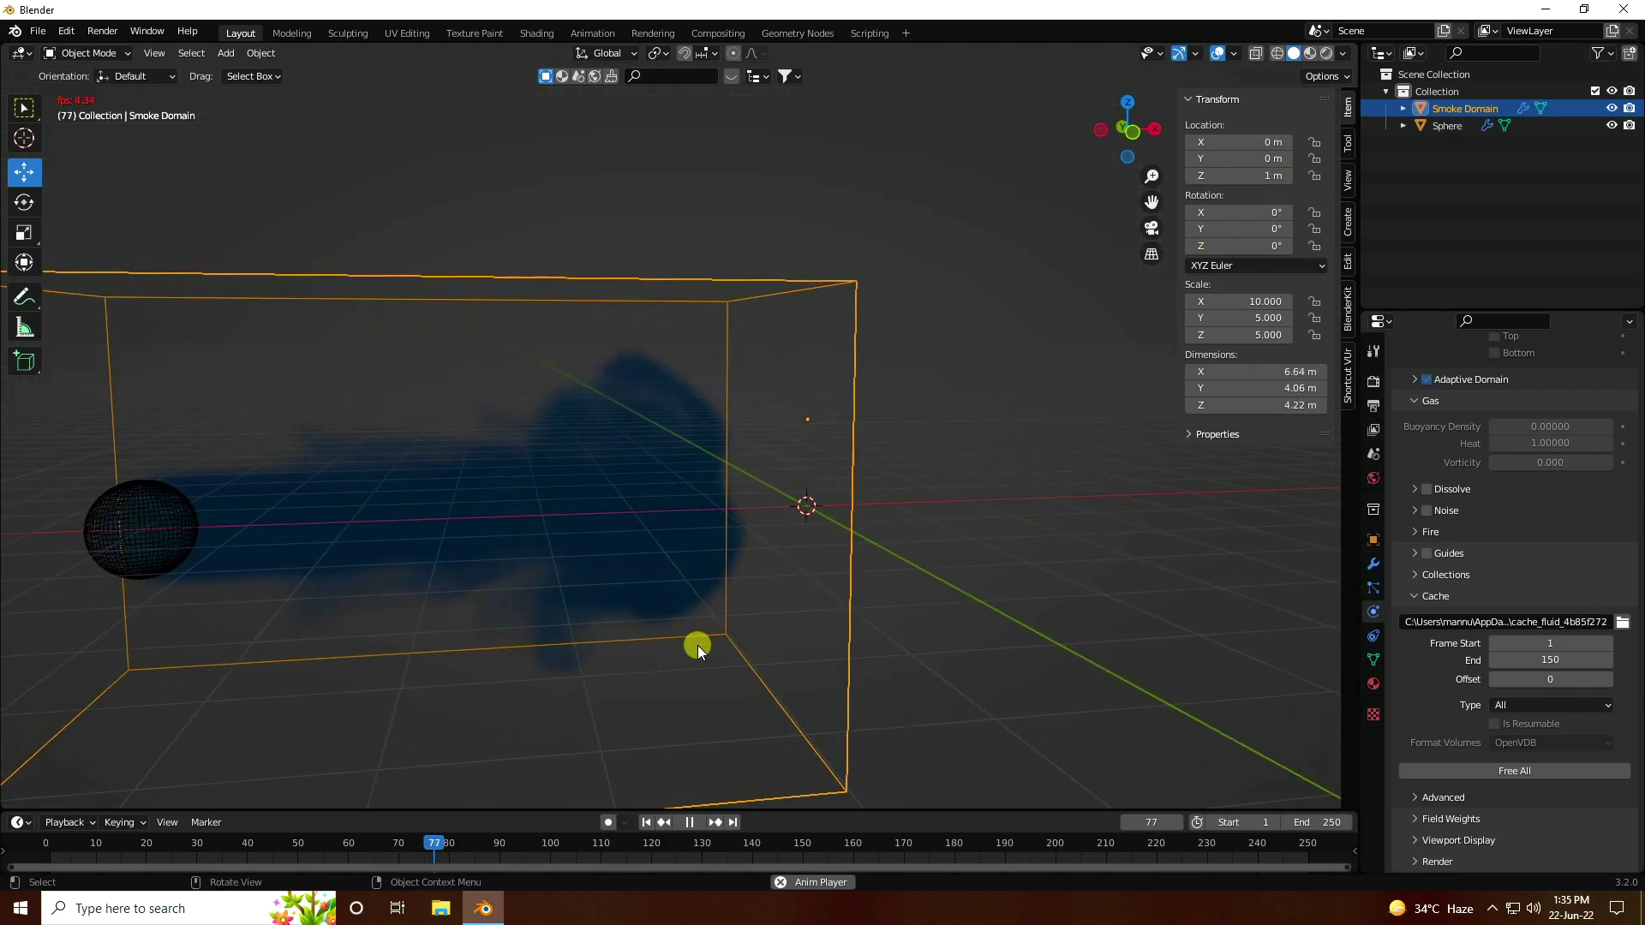
pyautogui.click(646, 822)
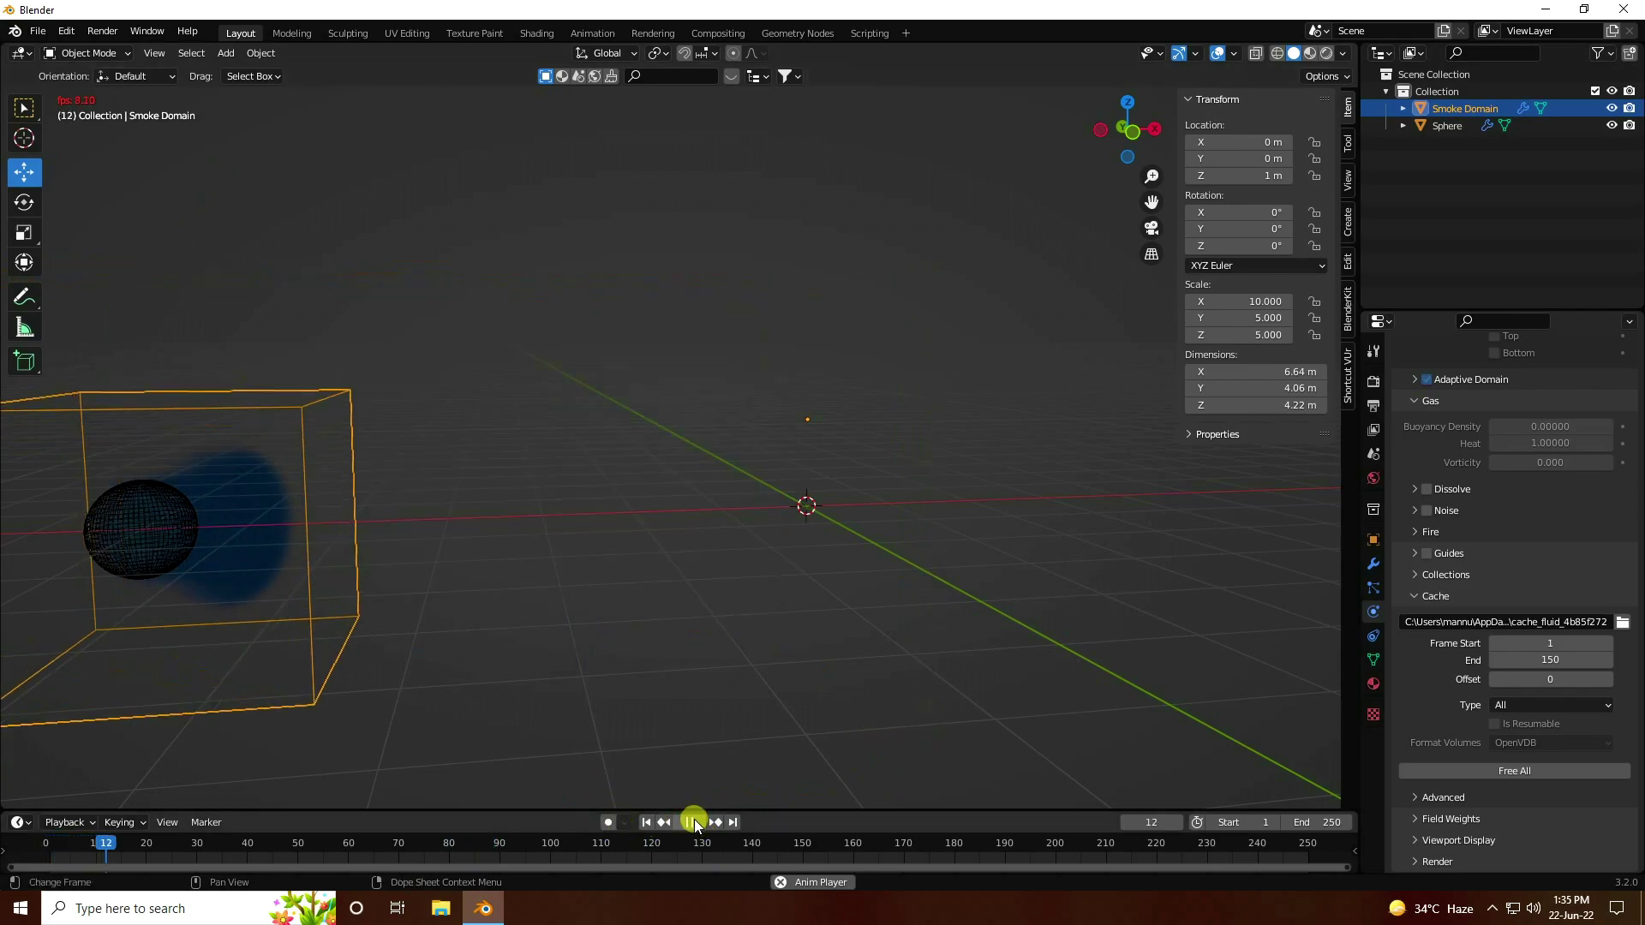
pyautogui.press('space')
pyautogui.click(646, 822)
pyautogui.scroll(-3, 321, 554)
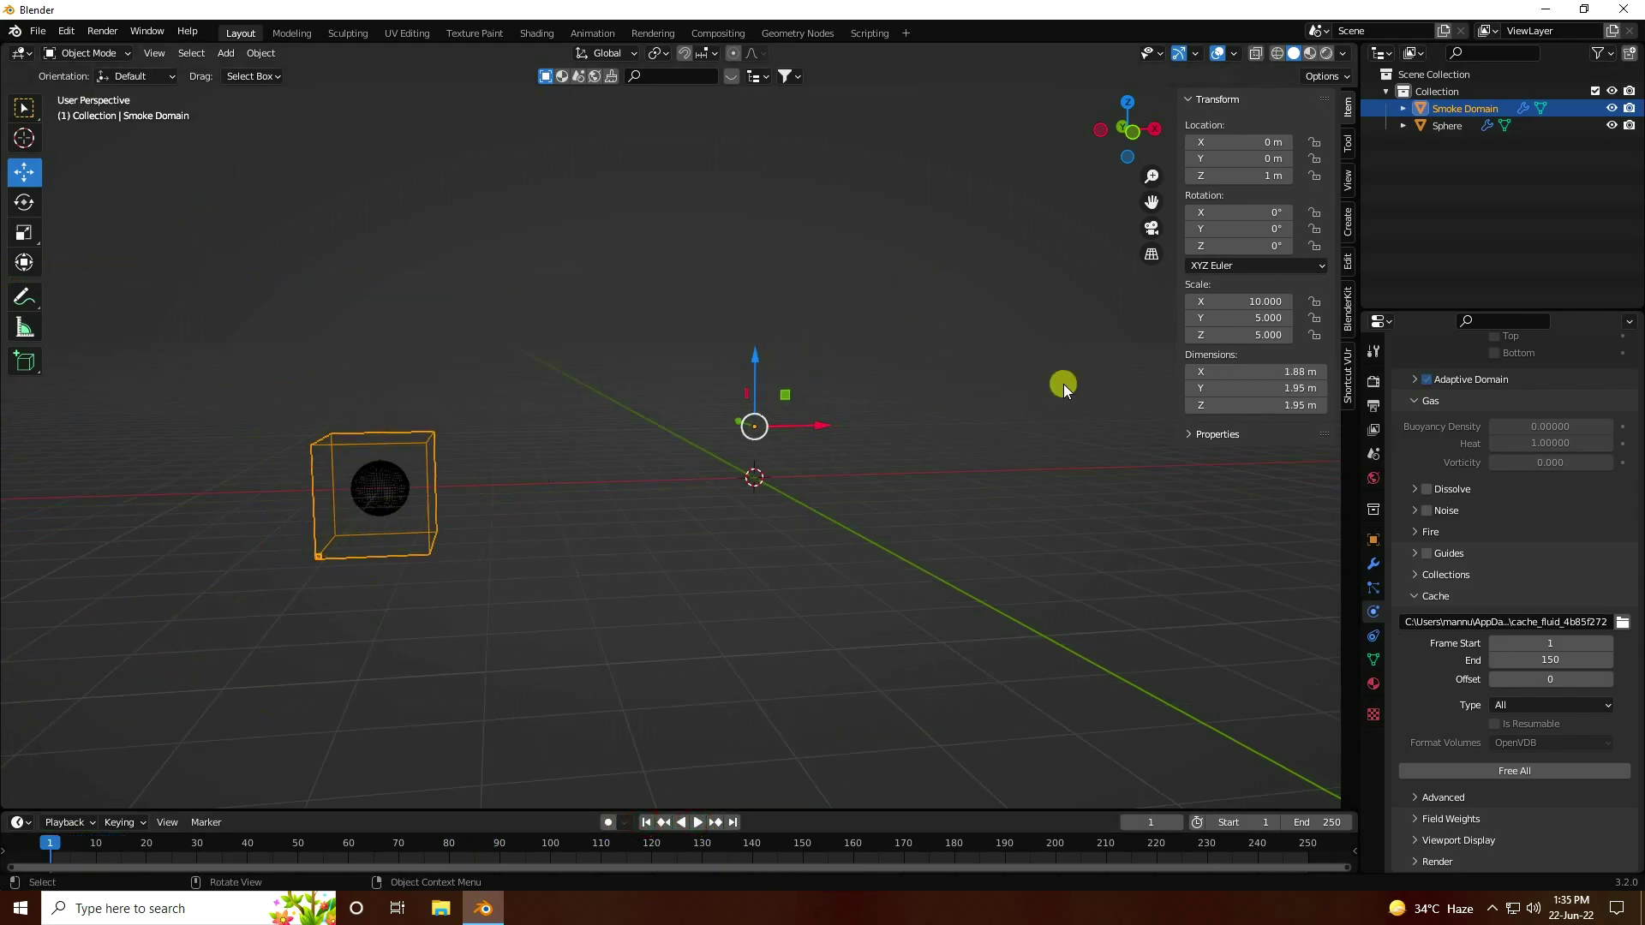
pyautogui.press('KP_1')
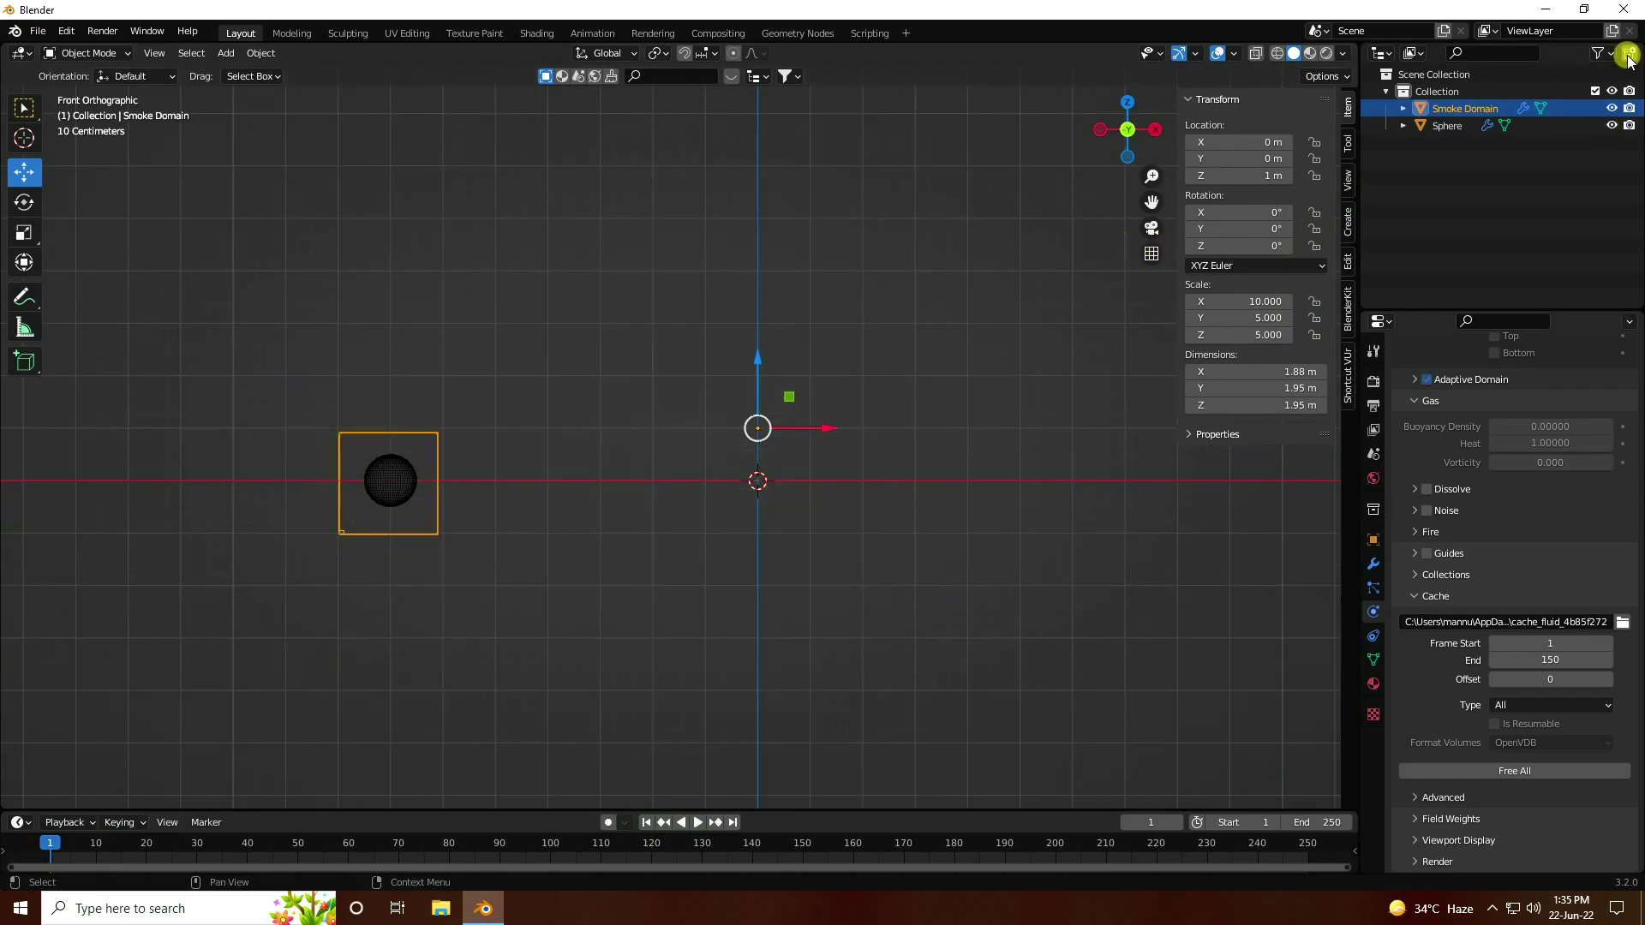
# Step: Free the baked cache, then duplicate the sphere and place the copy at X = 7 m
pyautogui.click(1452, 126)
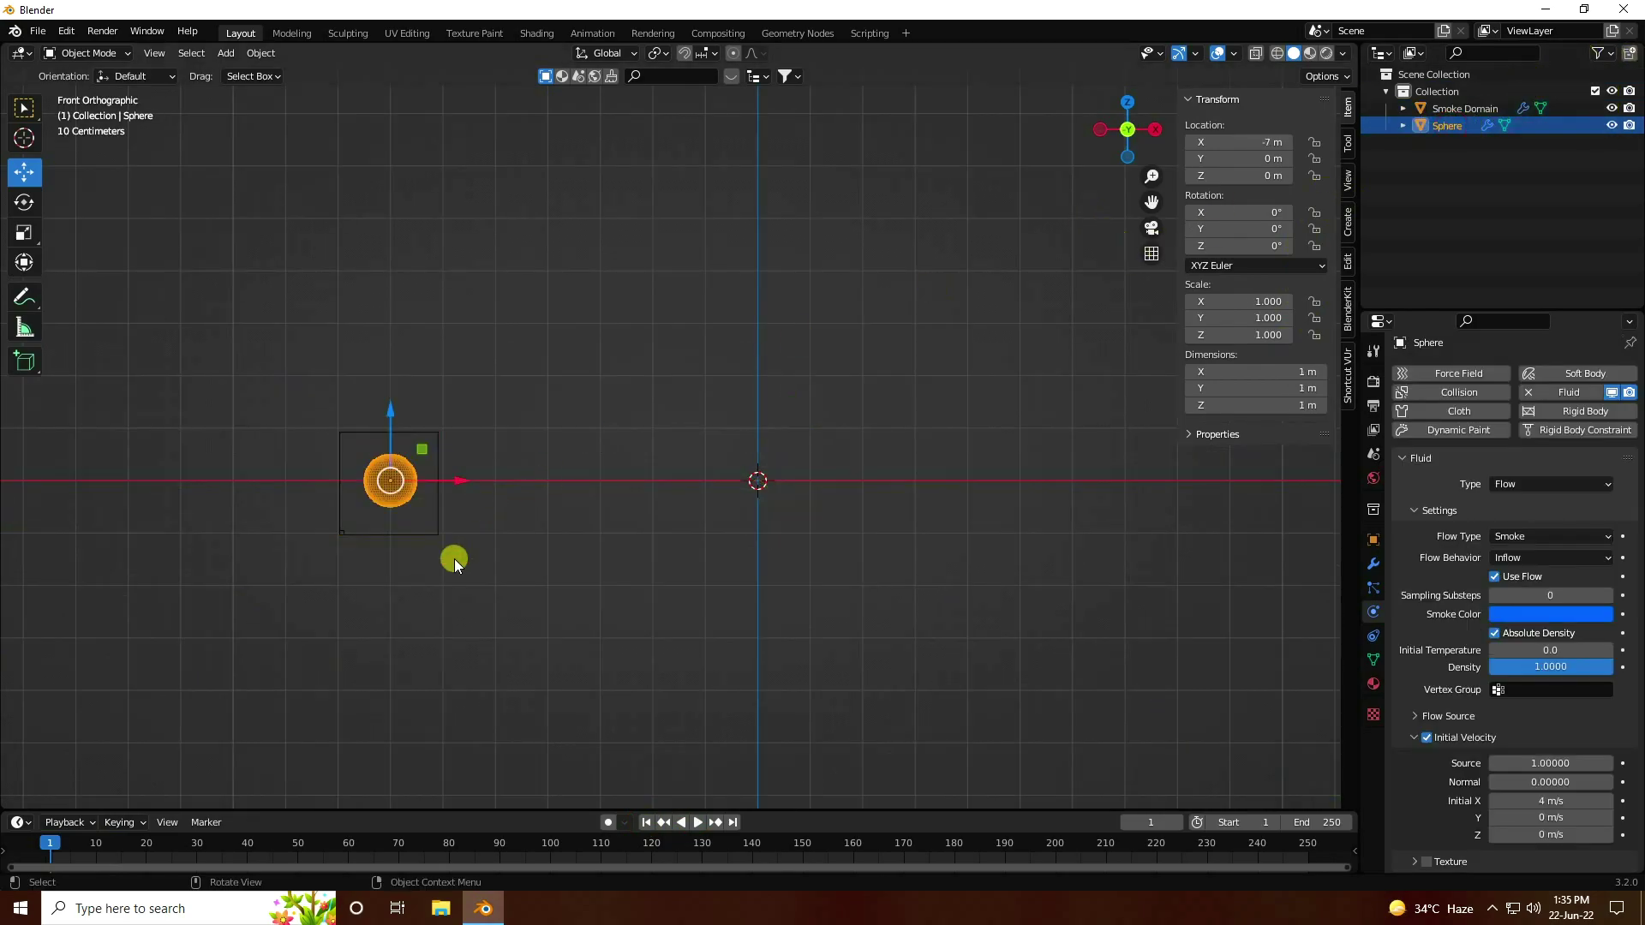
pyautogui.scroll(-15, 1423, 720)
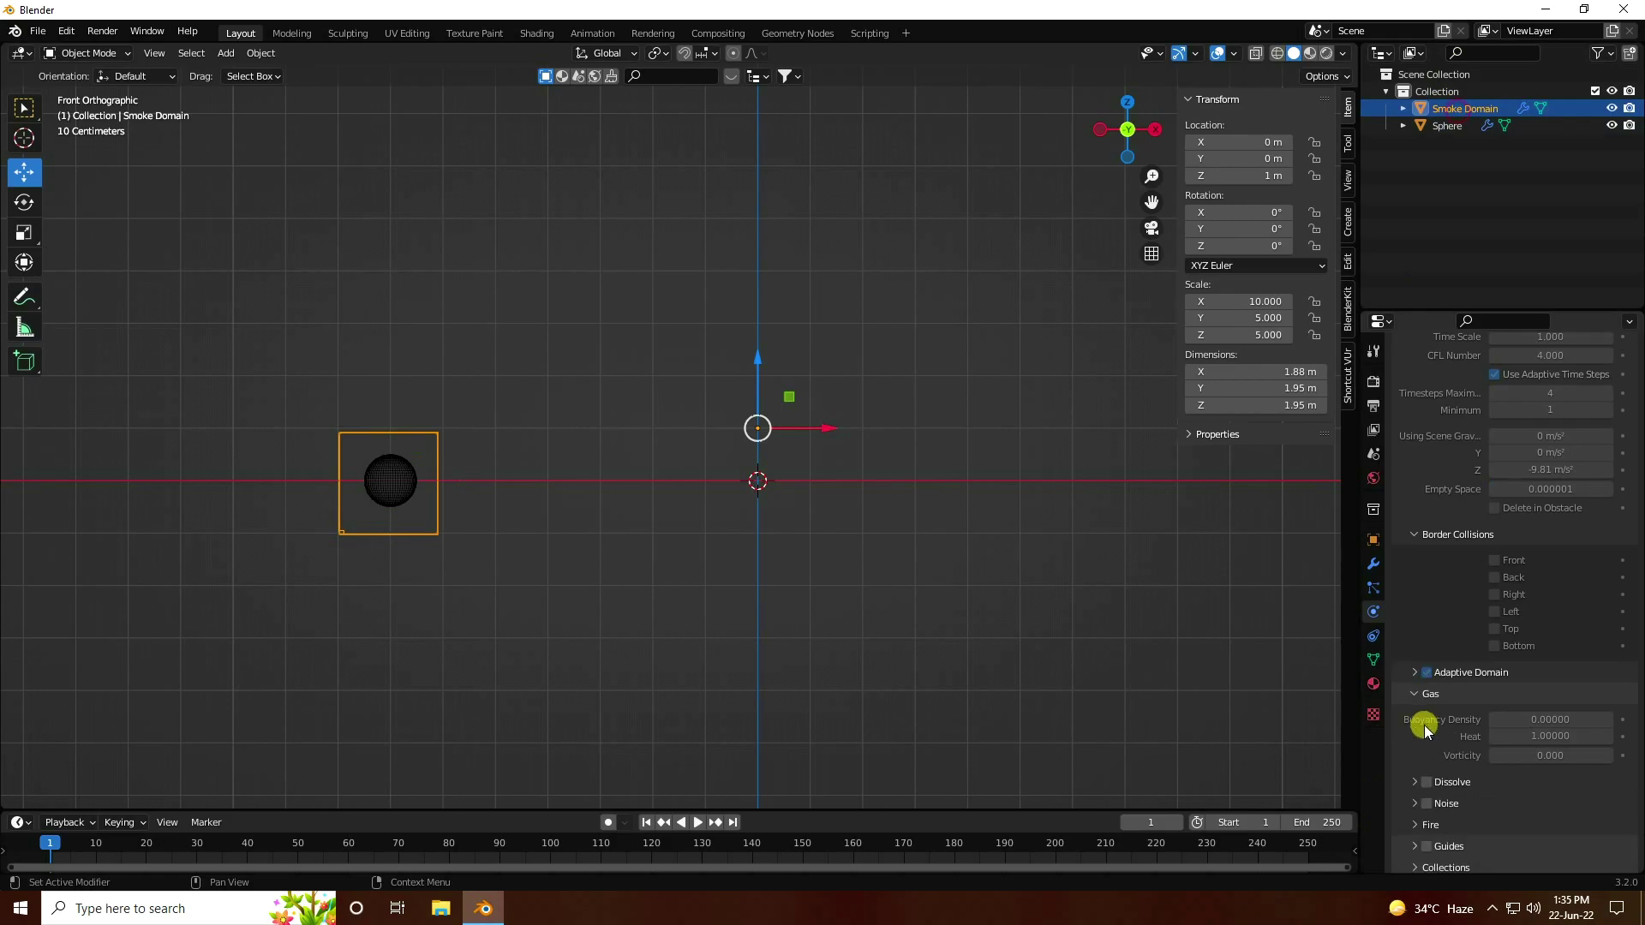
pyautogui.click(1512, 771)
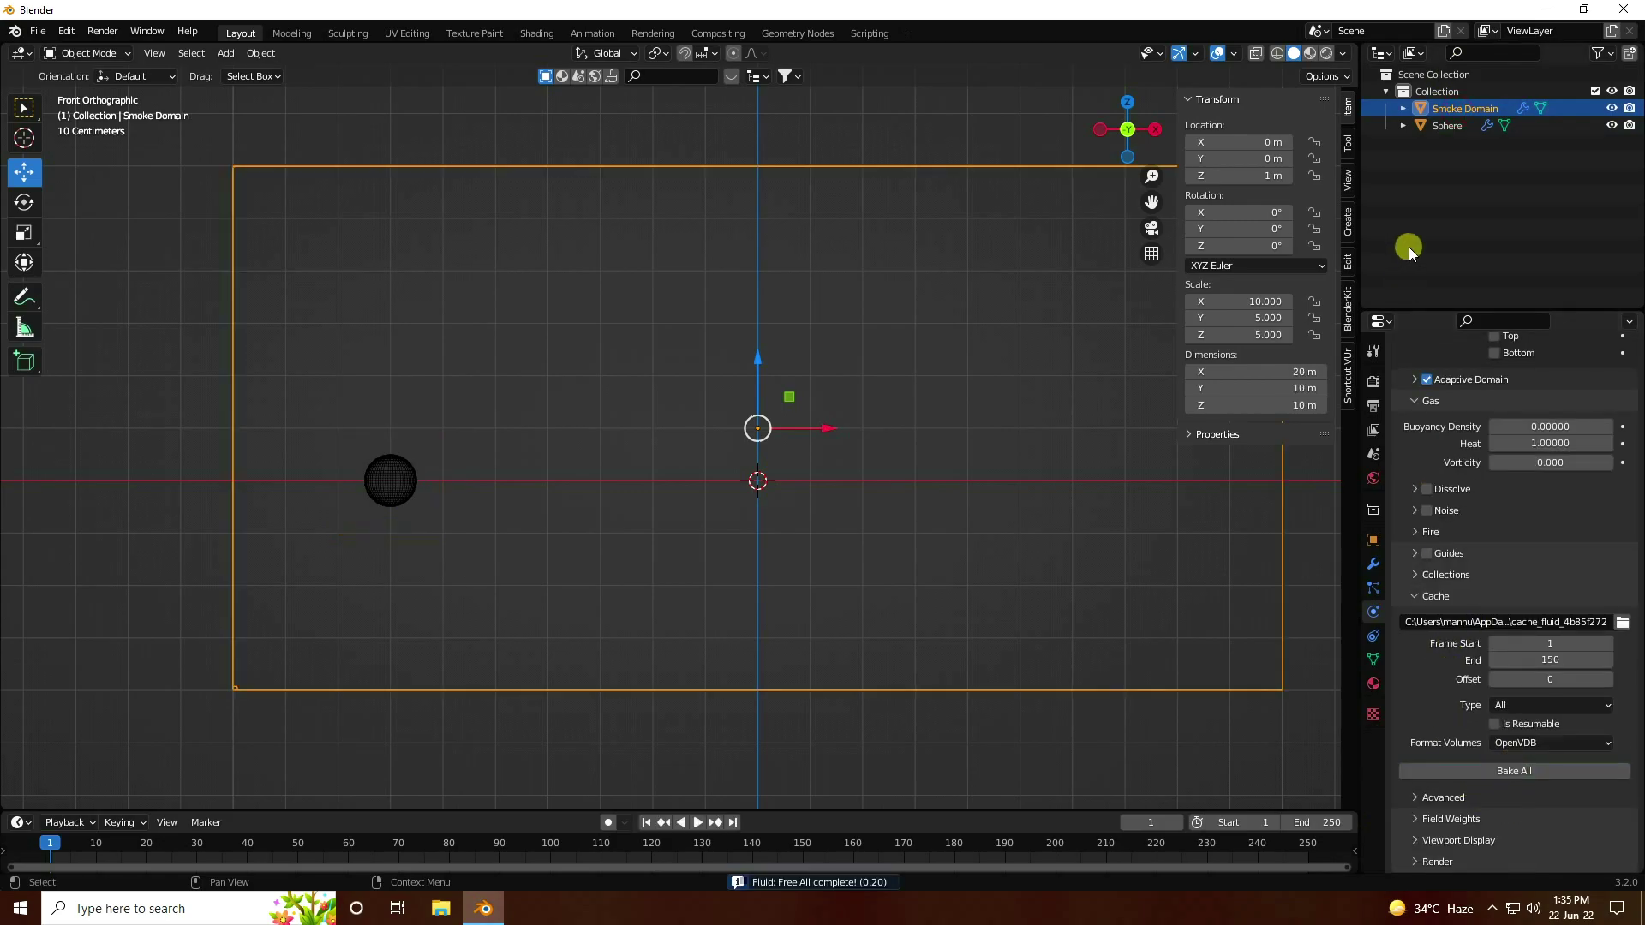
pyautogui.click(1446, 126)
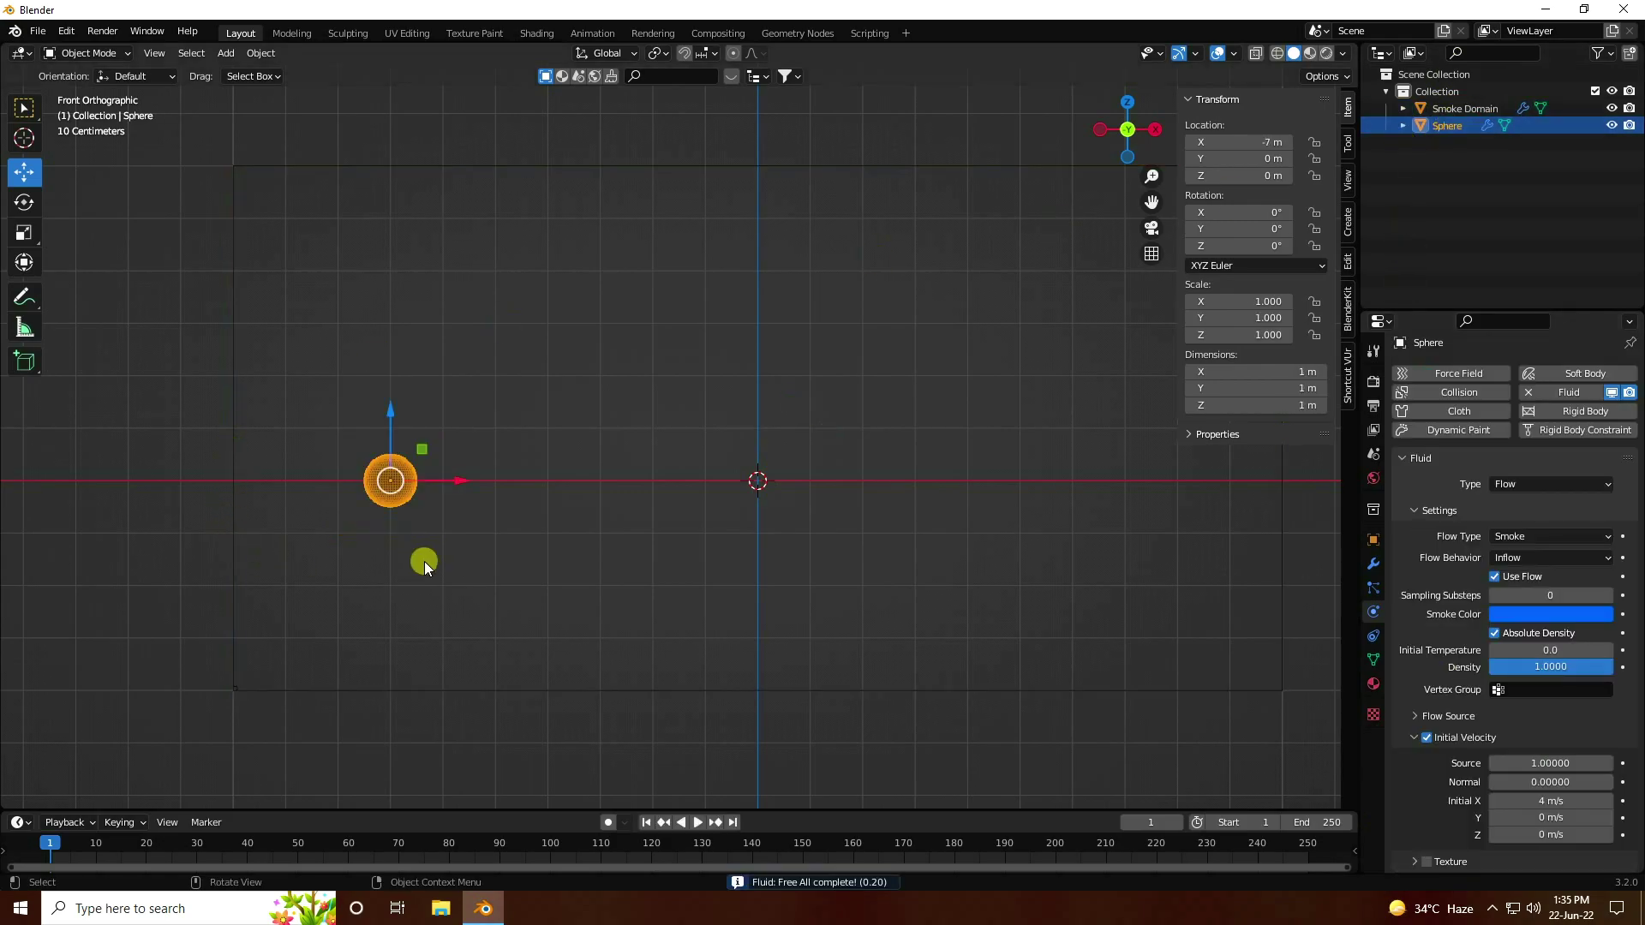
pyautogui.hotkey('ctrl', 'c')
pyautogui.hotkey('ctrl', 'v')
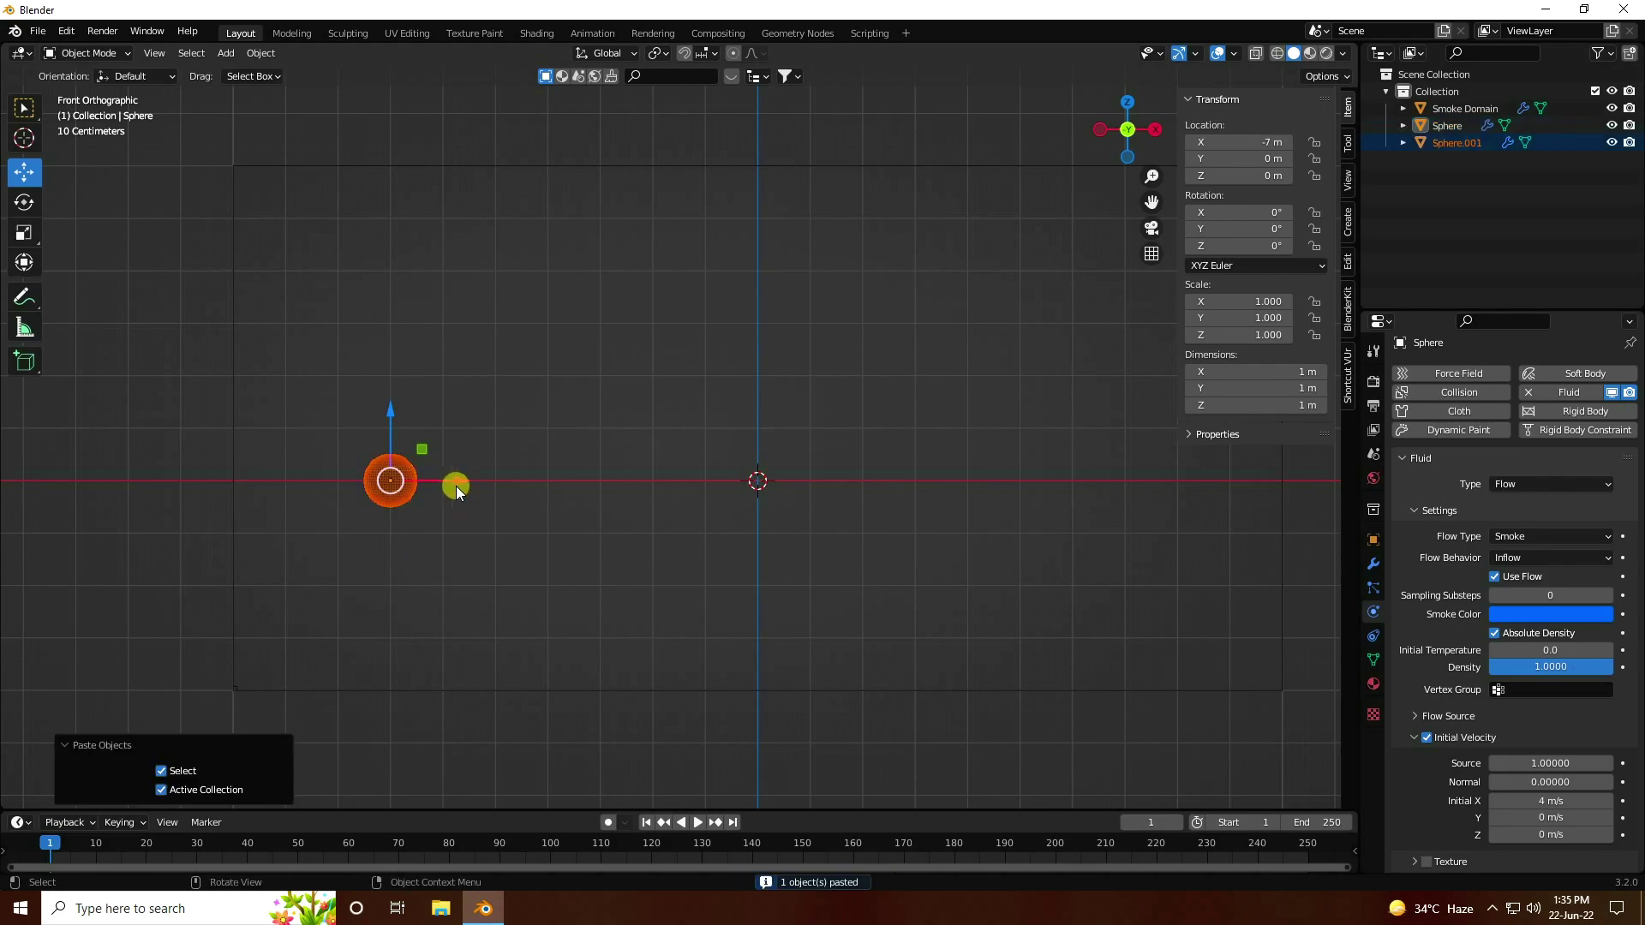
pyautogui.press('g')
pyautogui.click(1167, 495)
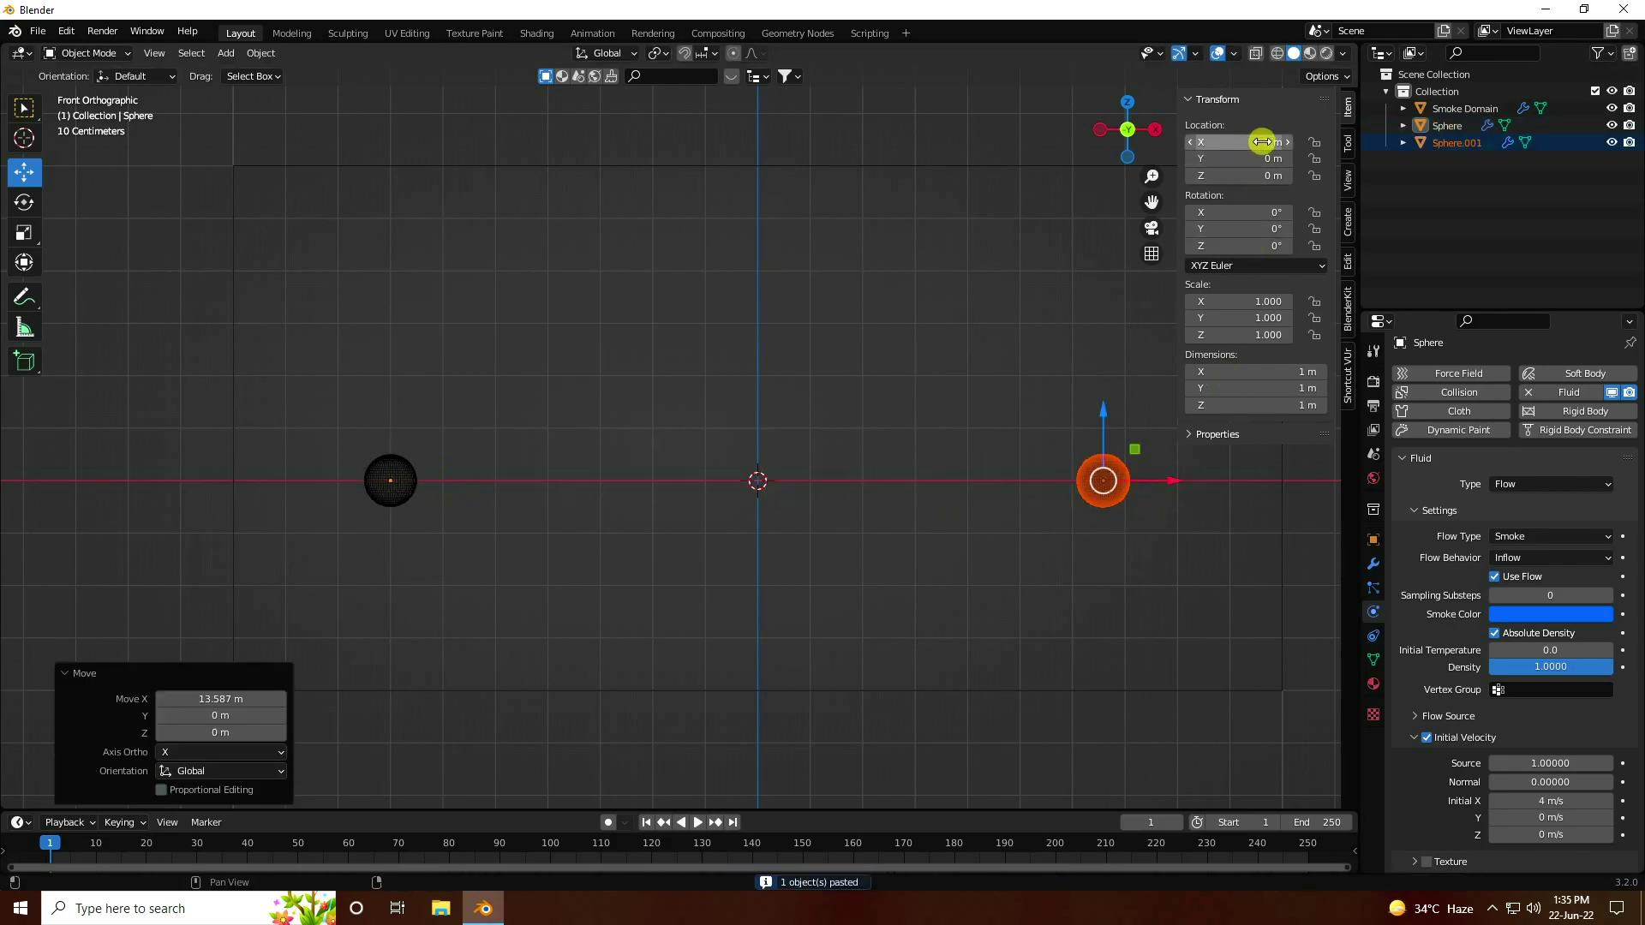
pyautogui.click(1446, 142)
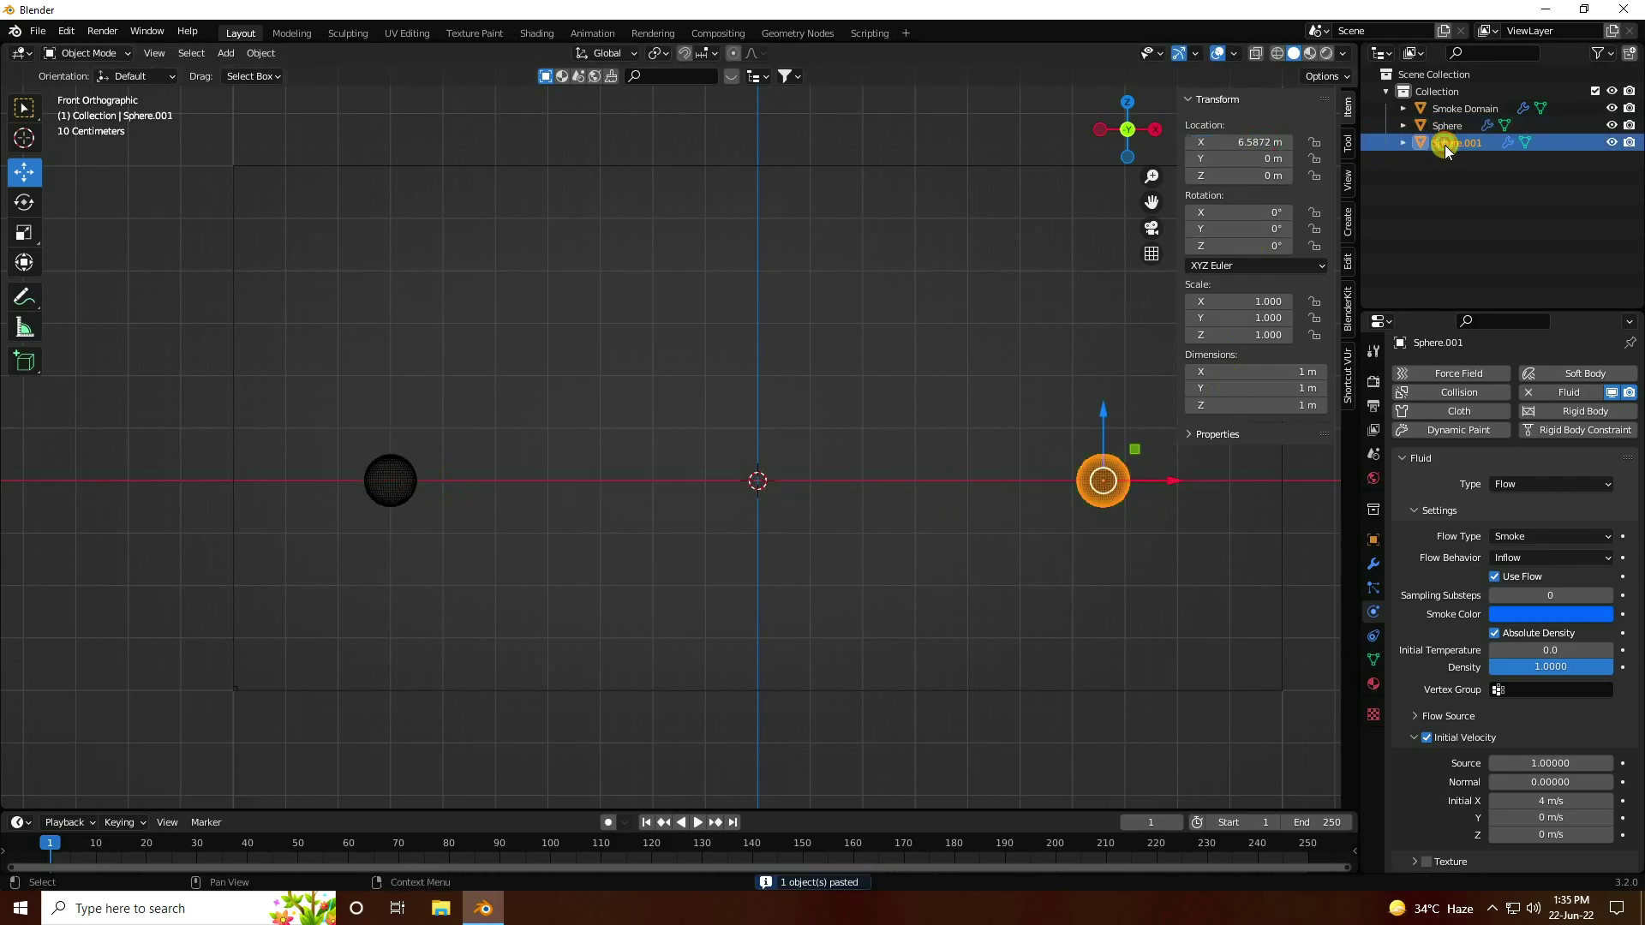
pyautogui.click(1255, 146)
pyautogui.write('7')
pyautogui.press('Return')
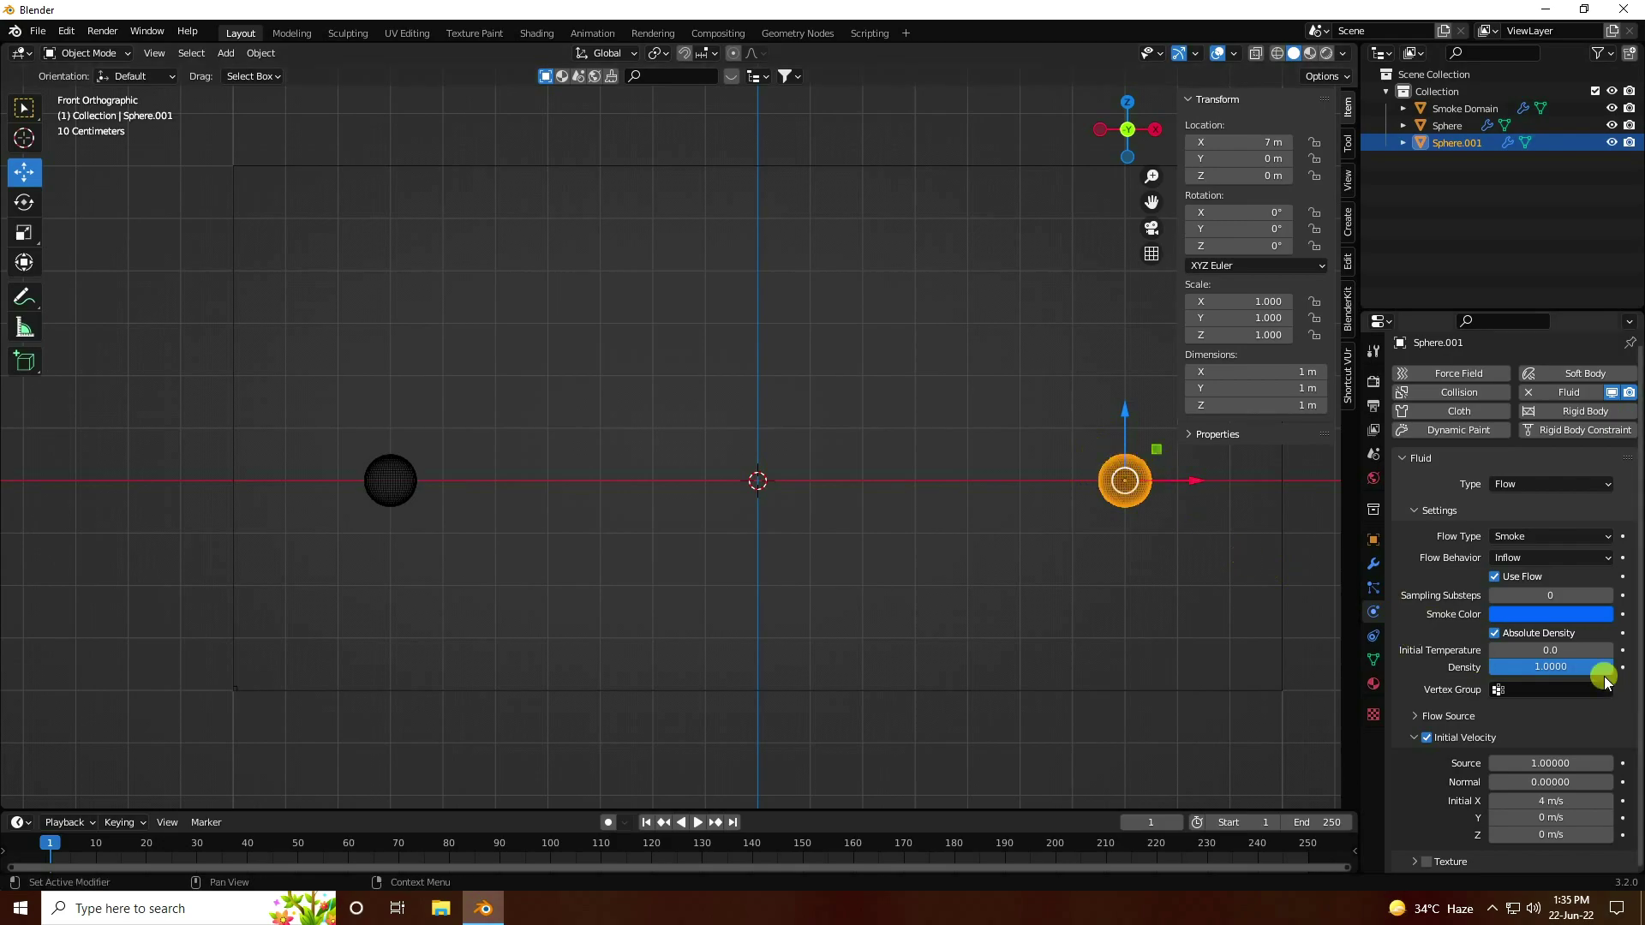
# Step: Give the copy pink smoke (hue 0.9) and an initial X velocity of -4 m/s
pyautogui.click(1530, 615)
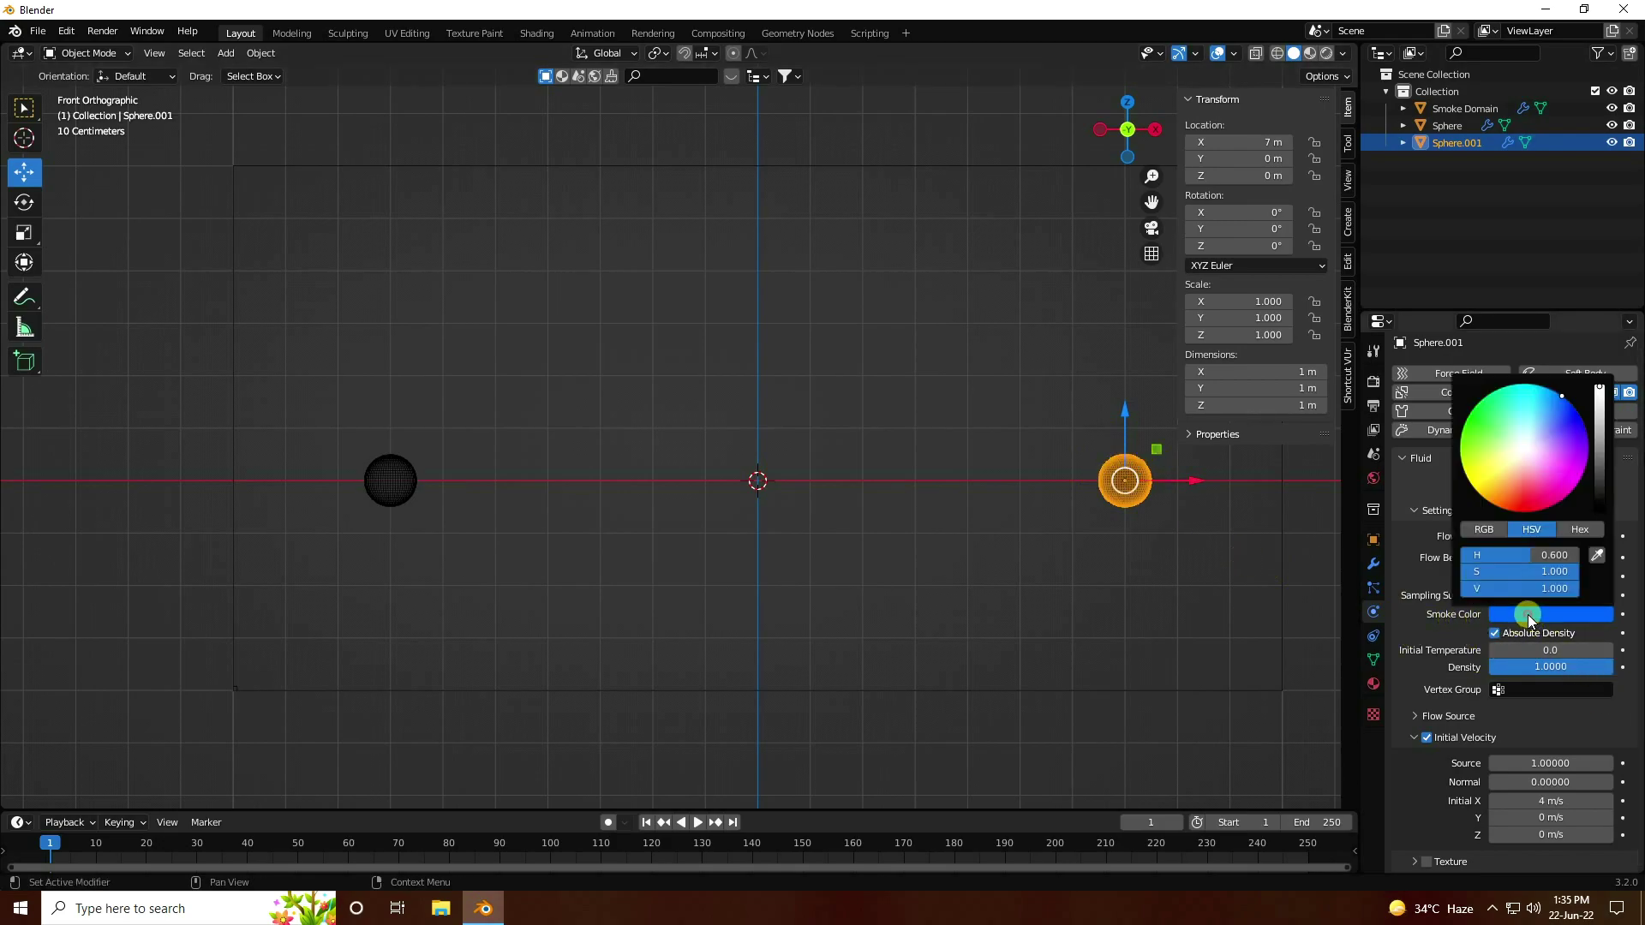
pyautogui.click(1533, 551)
pyautogui.write('0.9')
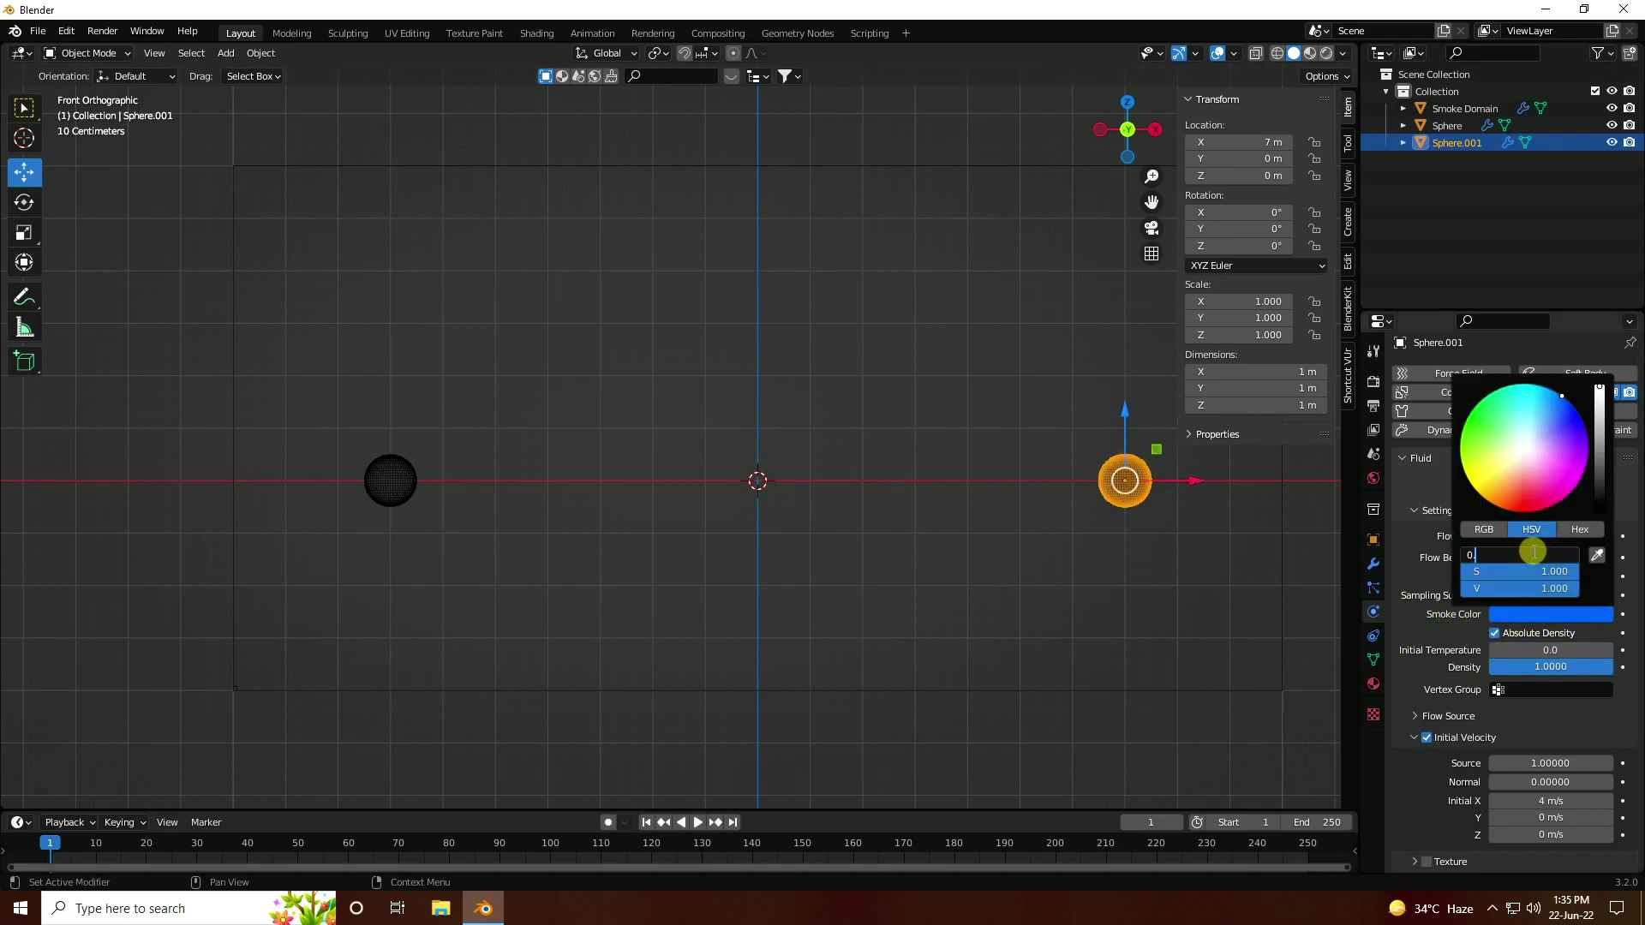
pyautogui.press('Return')
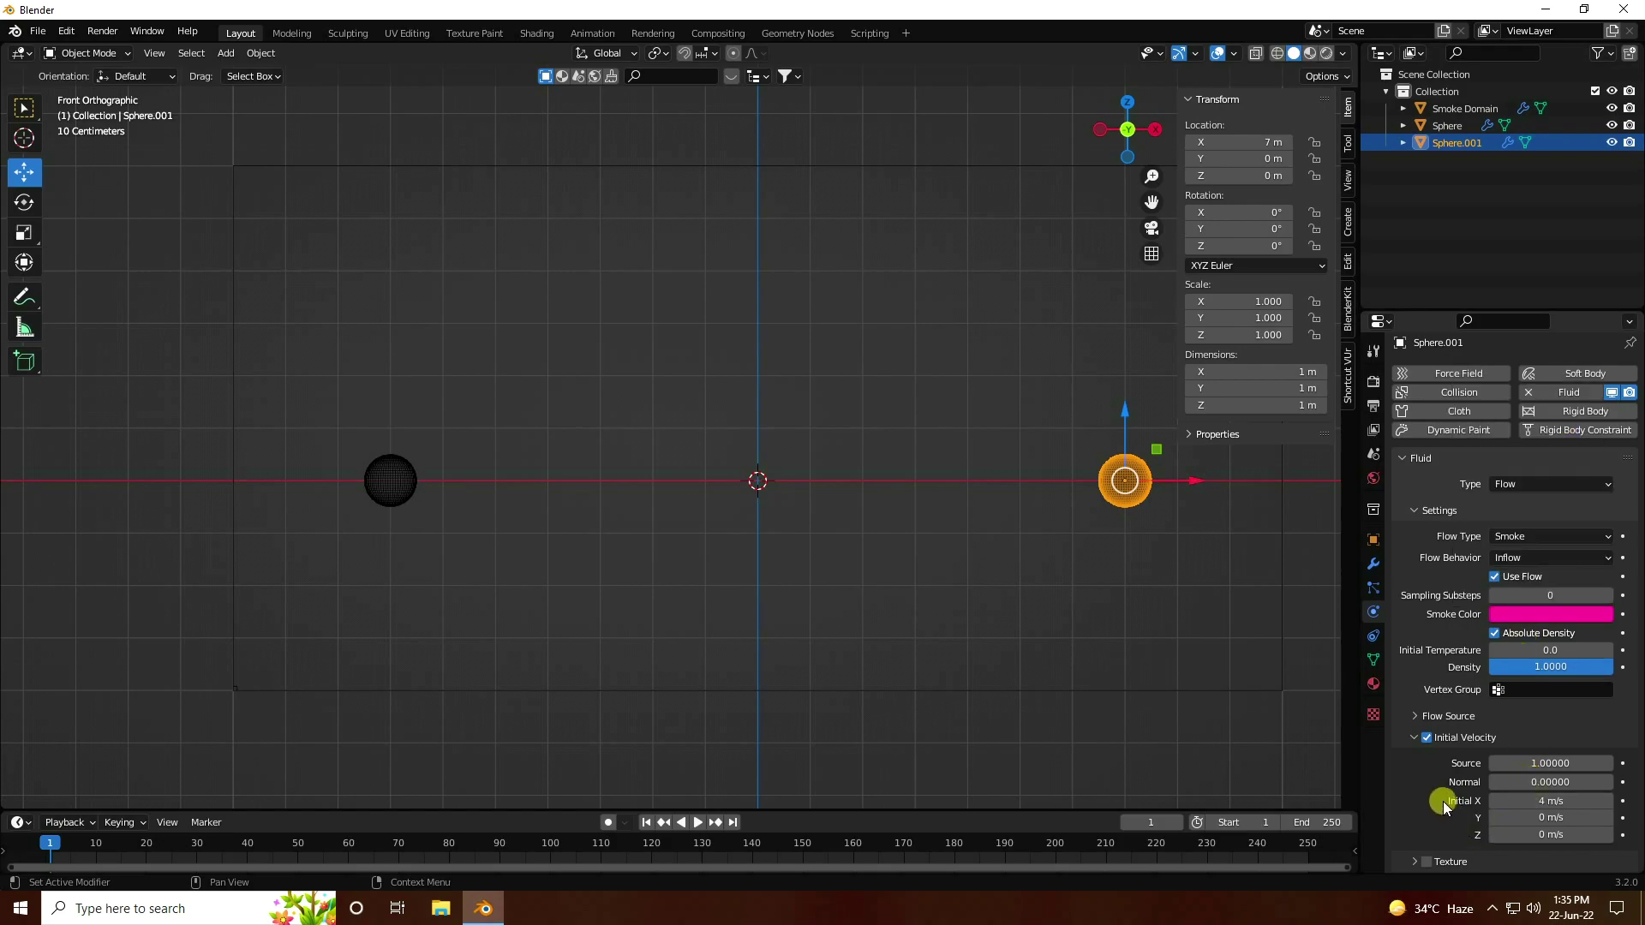
pyautogui.click(1528, 801)
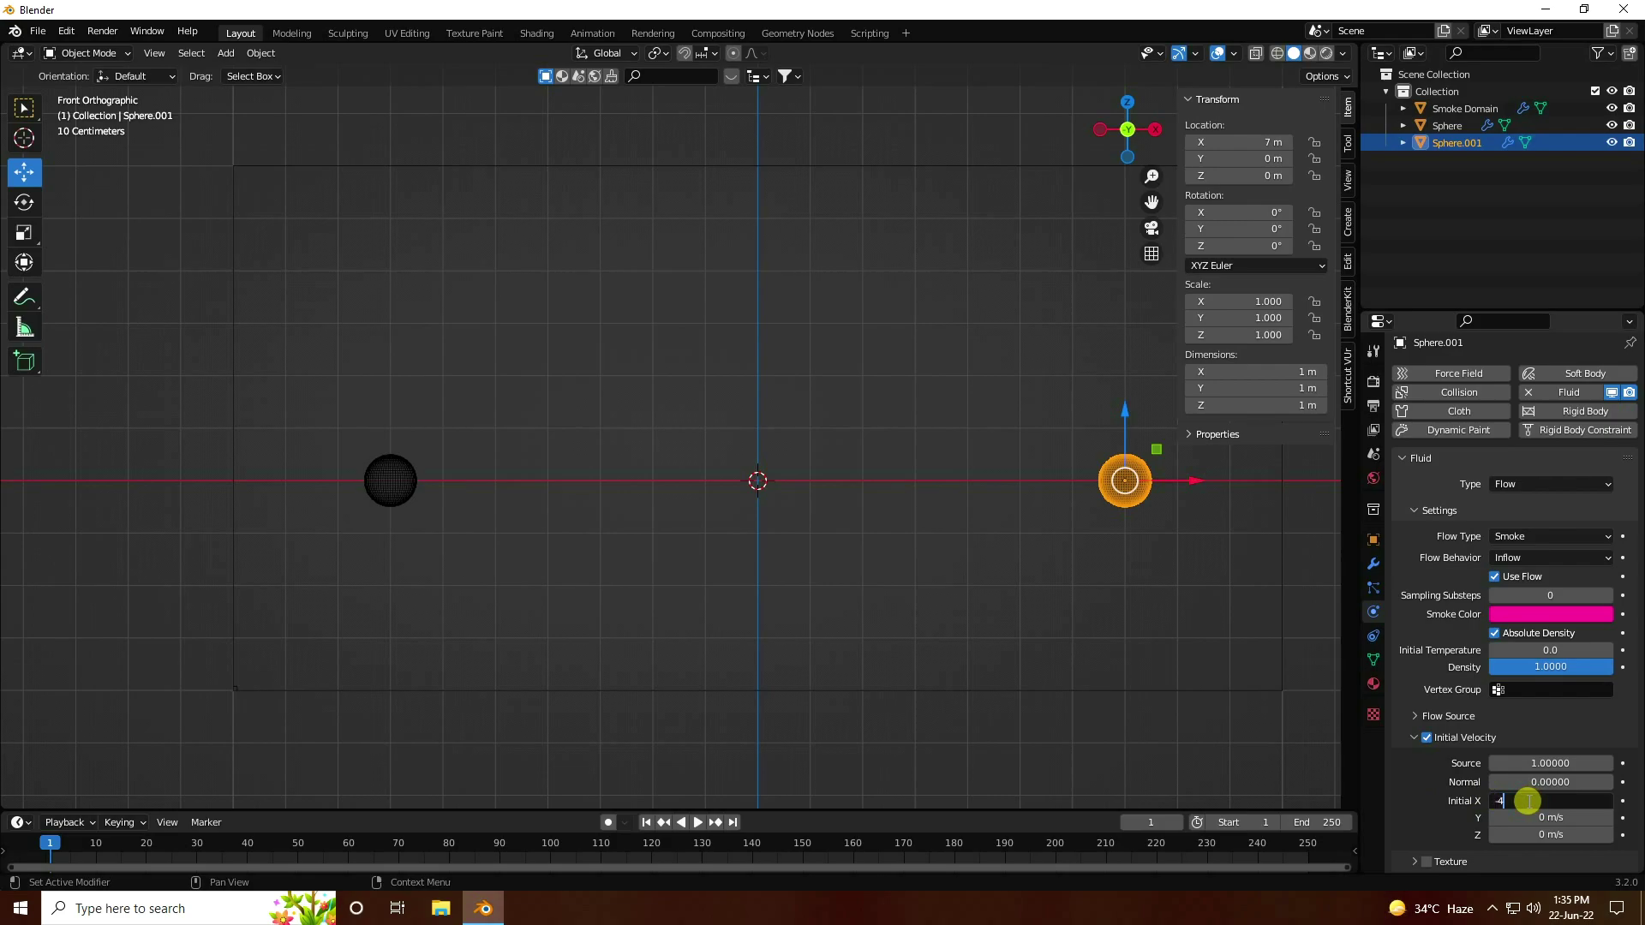
pyautogui.write('-4')
pyautogui.press('Return')
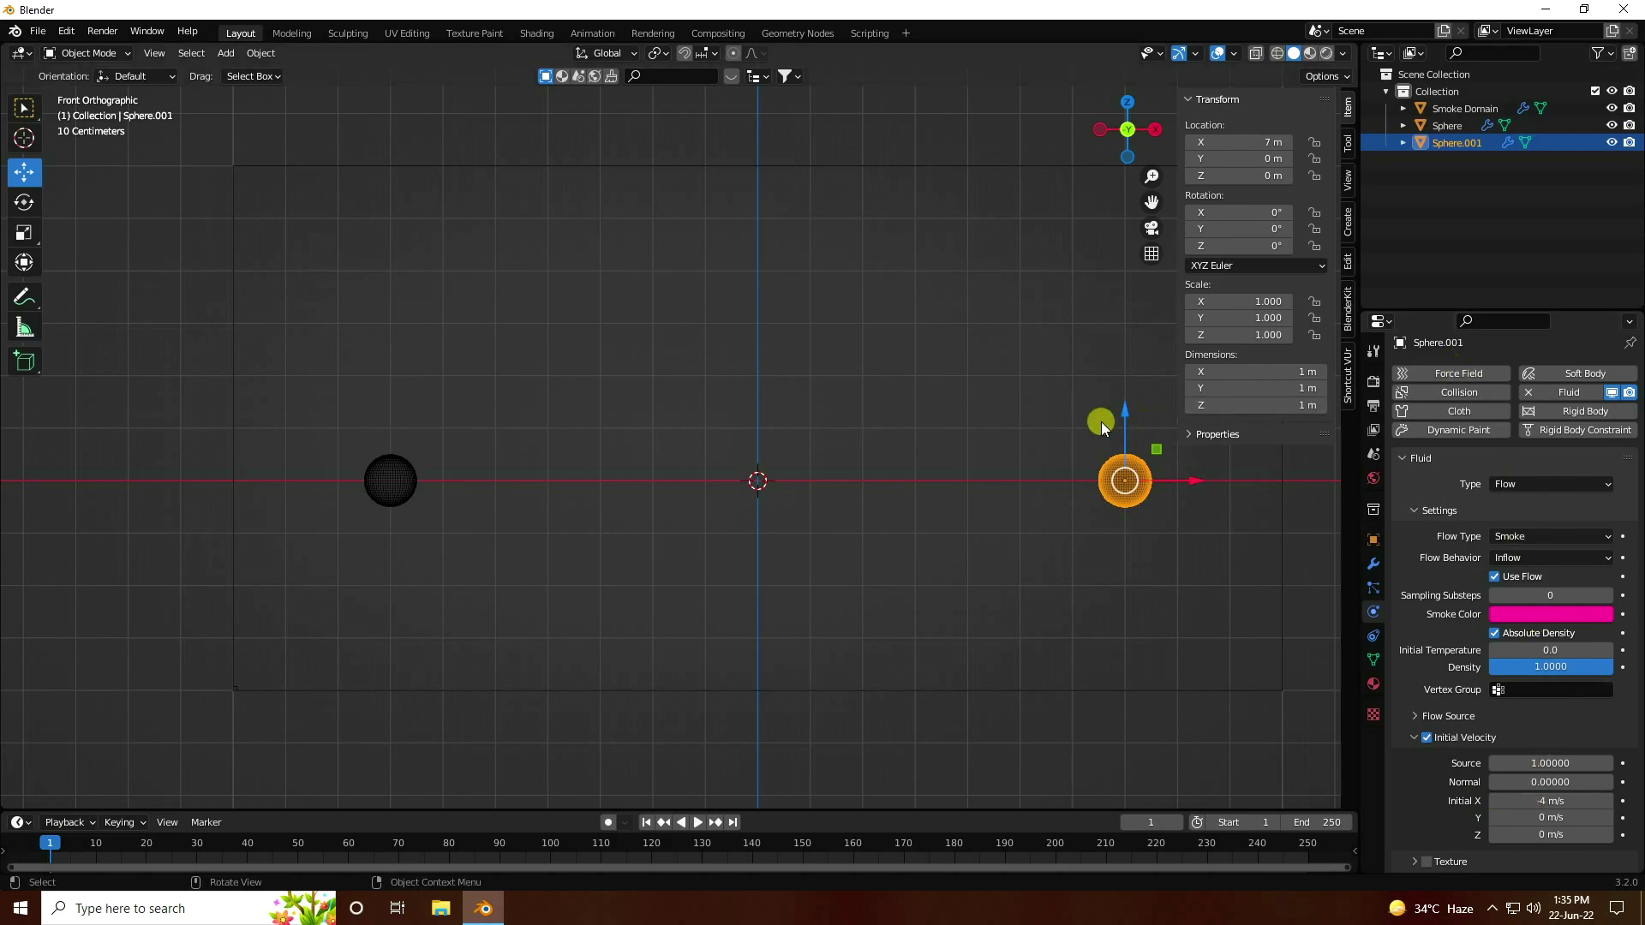
pyautogui.moveTo(1150, 202); pyautogui.dragTo(1065, 228)
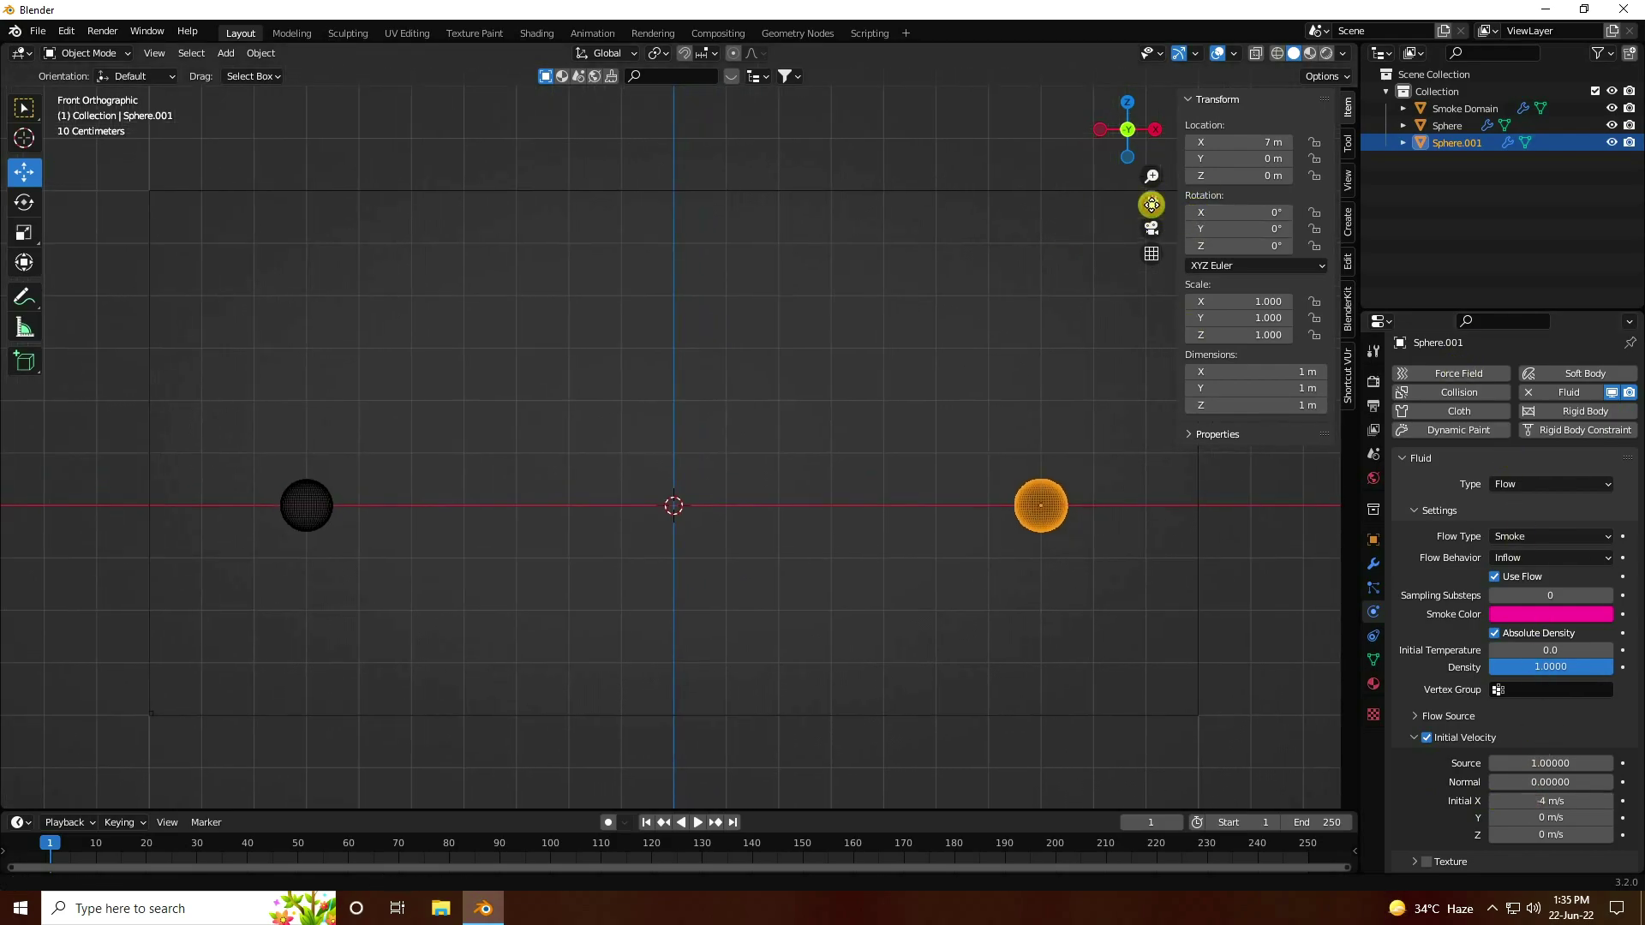
pyautogui.press('n')
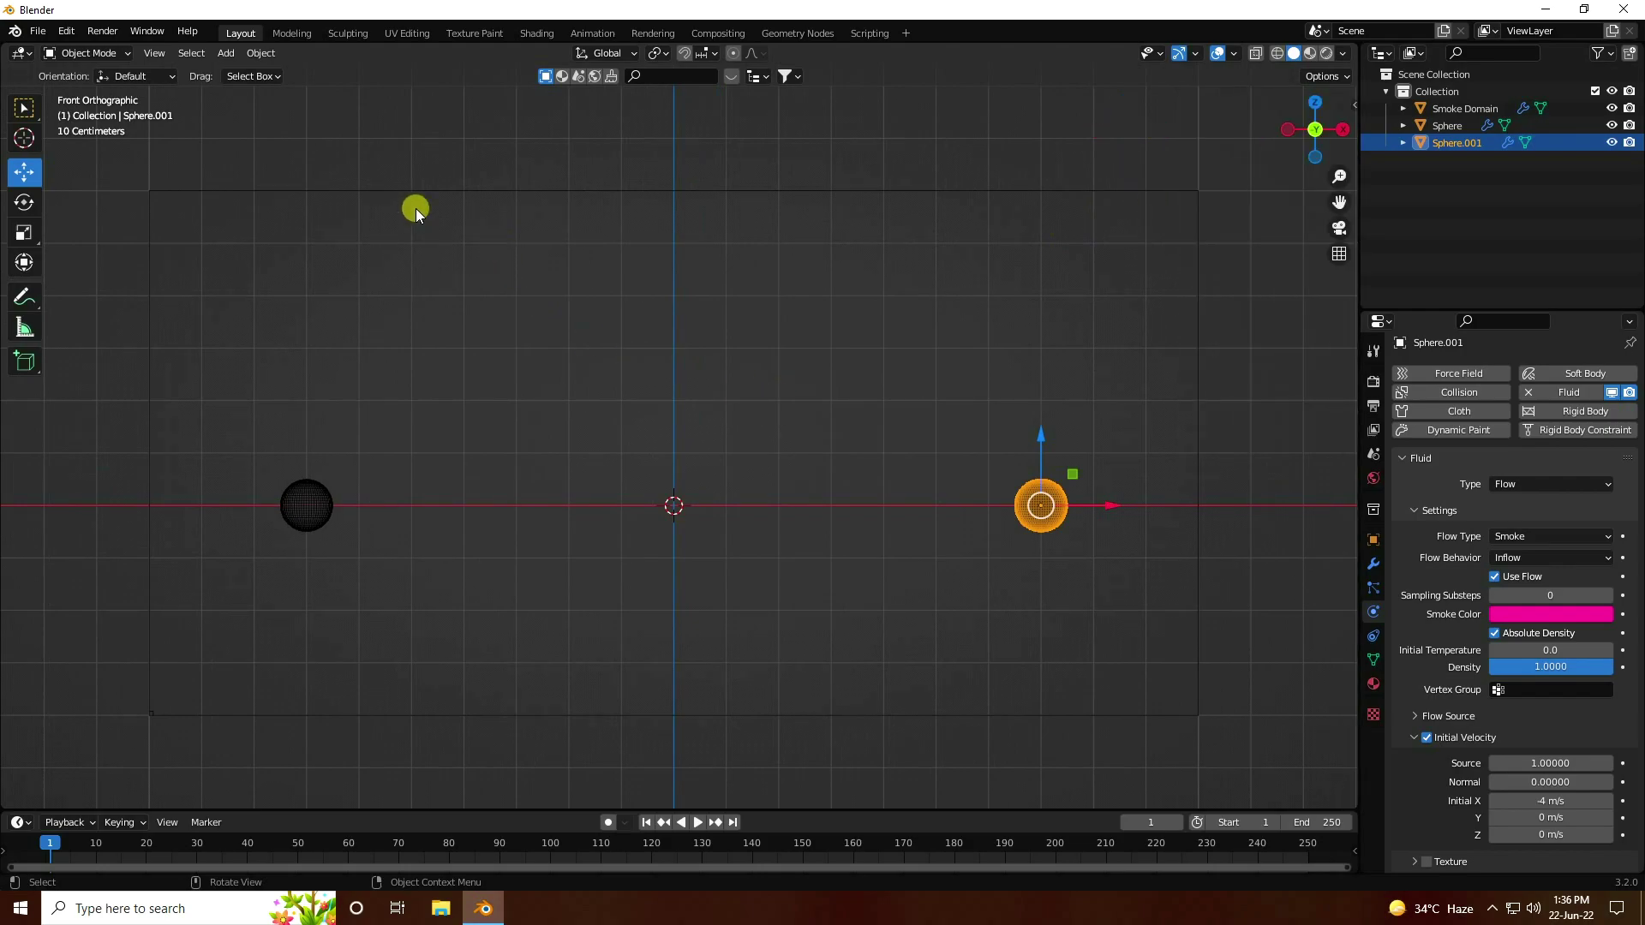
# Step: Add a Turbulence force field with strength 0.3
pyautogui.click(1462, 109)
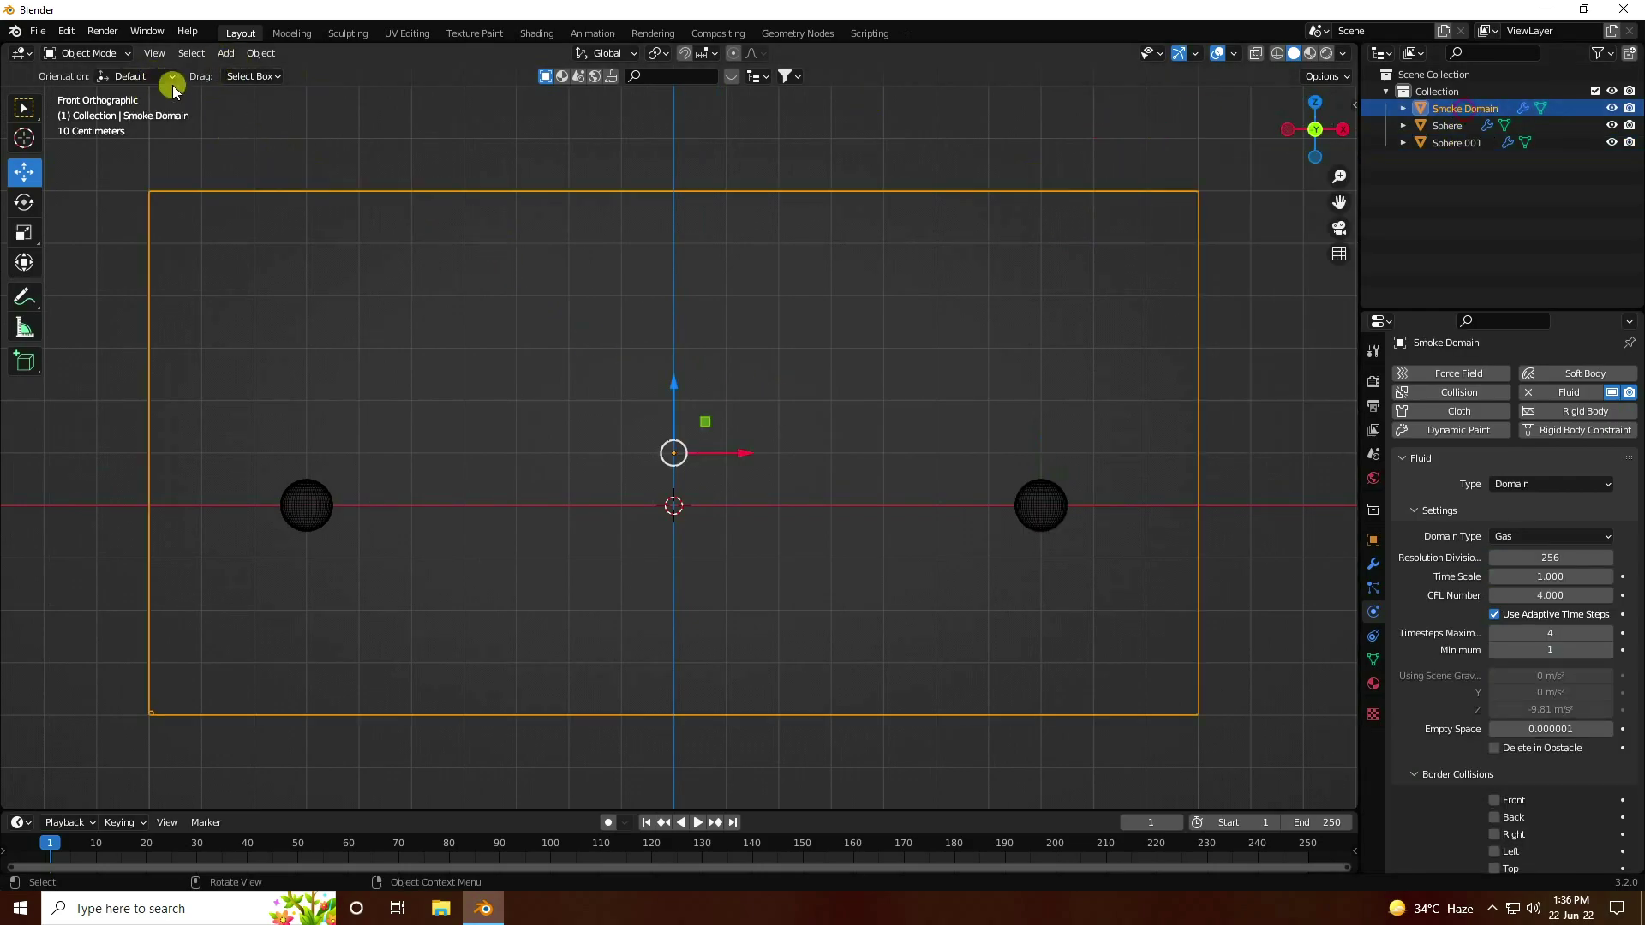
pyautogui.click(227, 54)
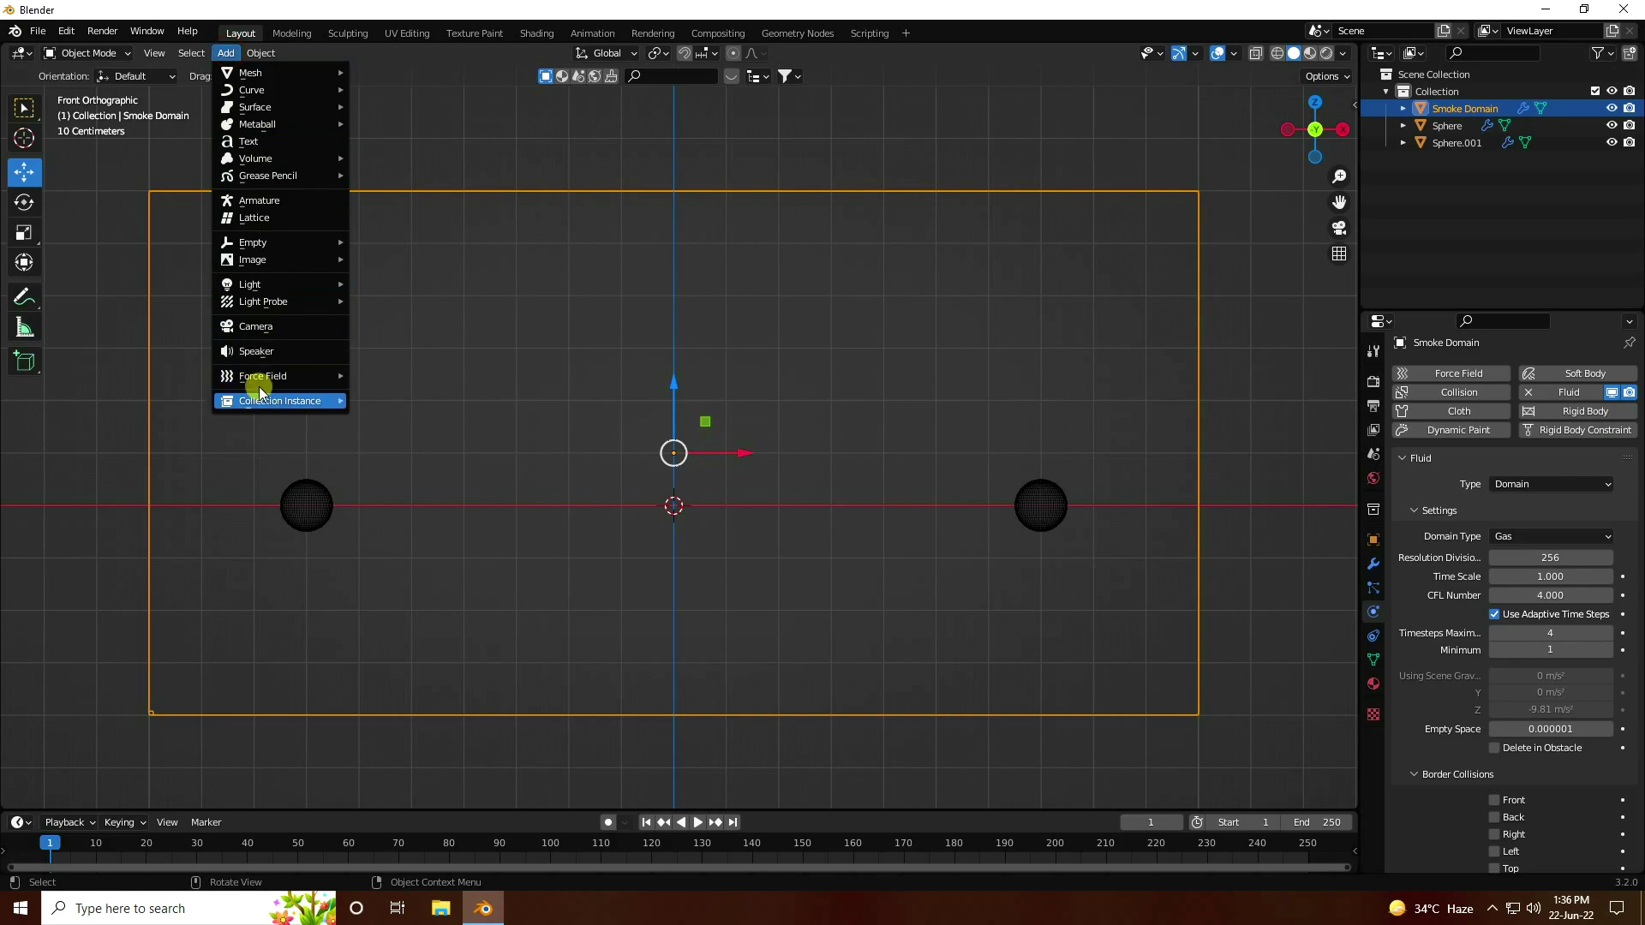
pyautogui.moveTo(249, 379)
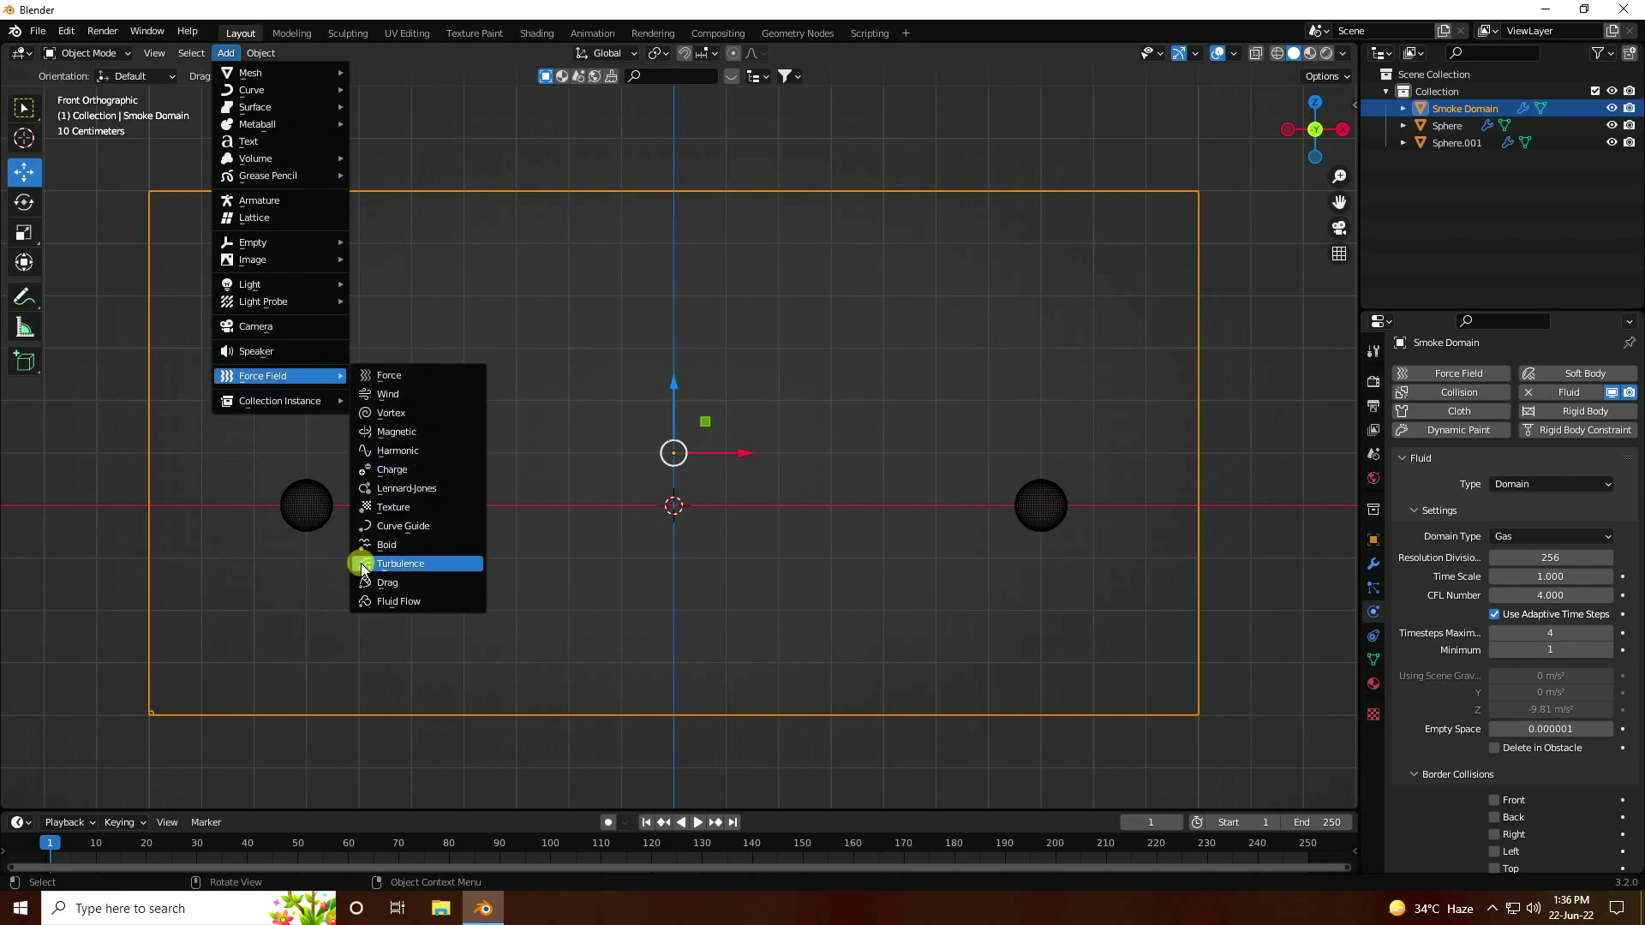
pyautogui.click(439, 564)
pyautogui.click(1543, 511)
pyautogui.write('0.3')
pyautogui.press('Return')
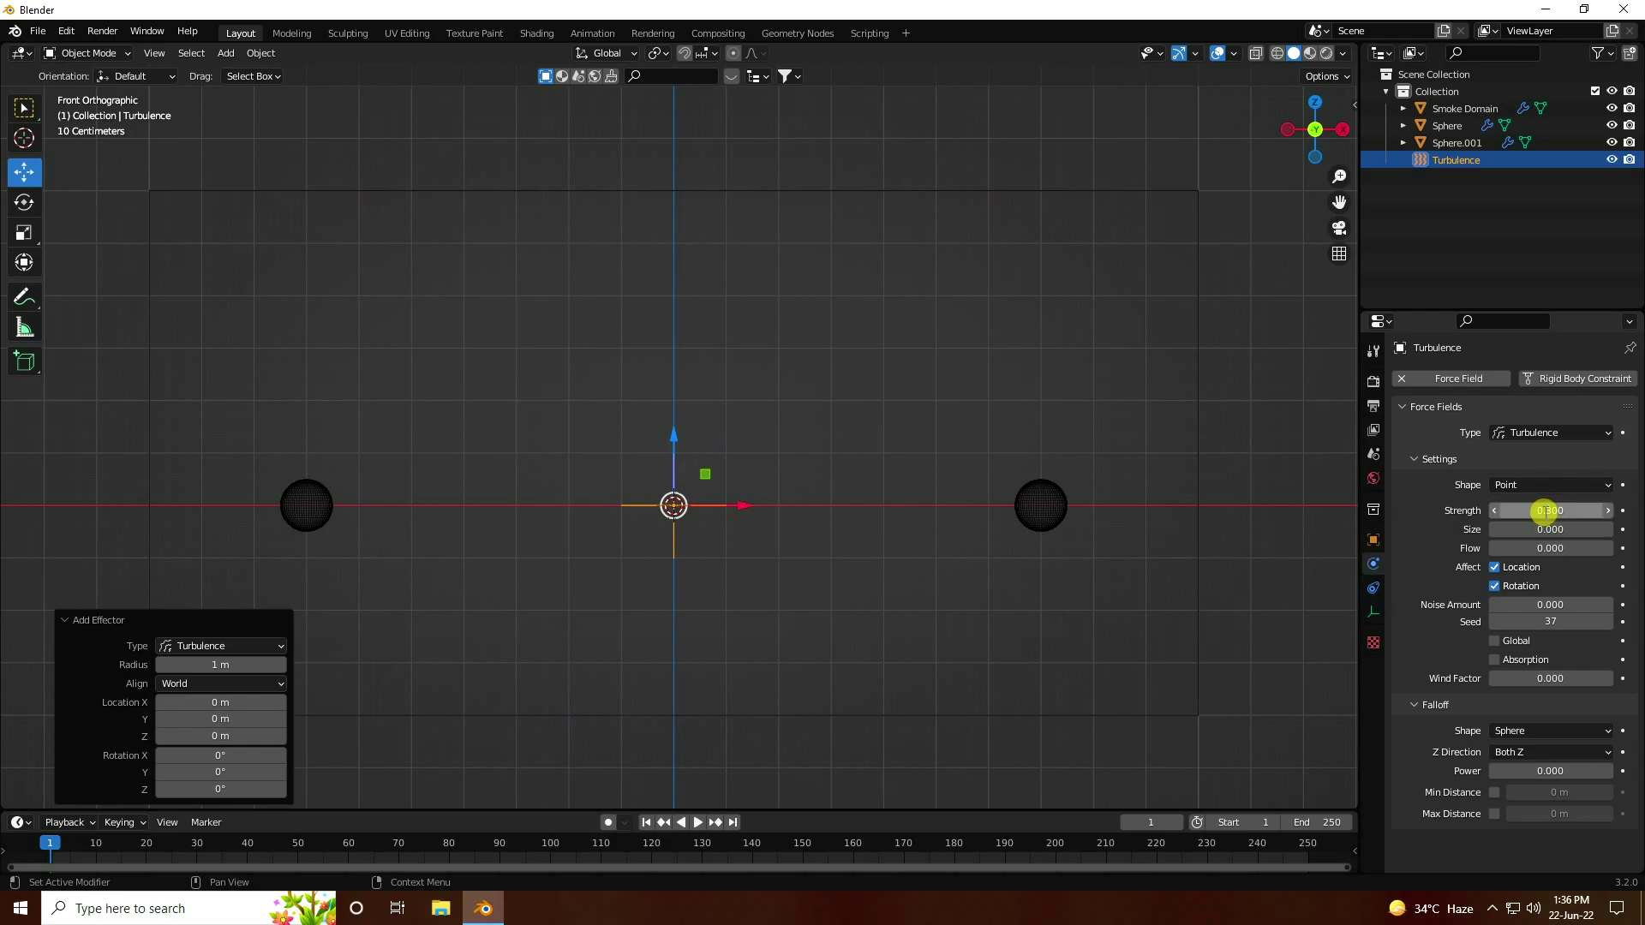
# Step: Select the Smoke Domain and start baking the smoke simulation
pyautogui.click(1441, 108)
pyautogui.scroll(-15, 1446, 677)
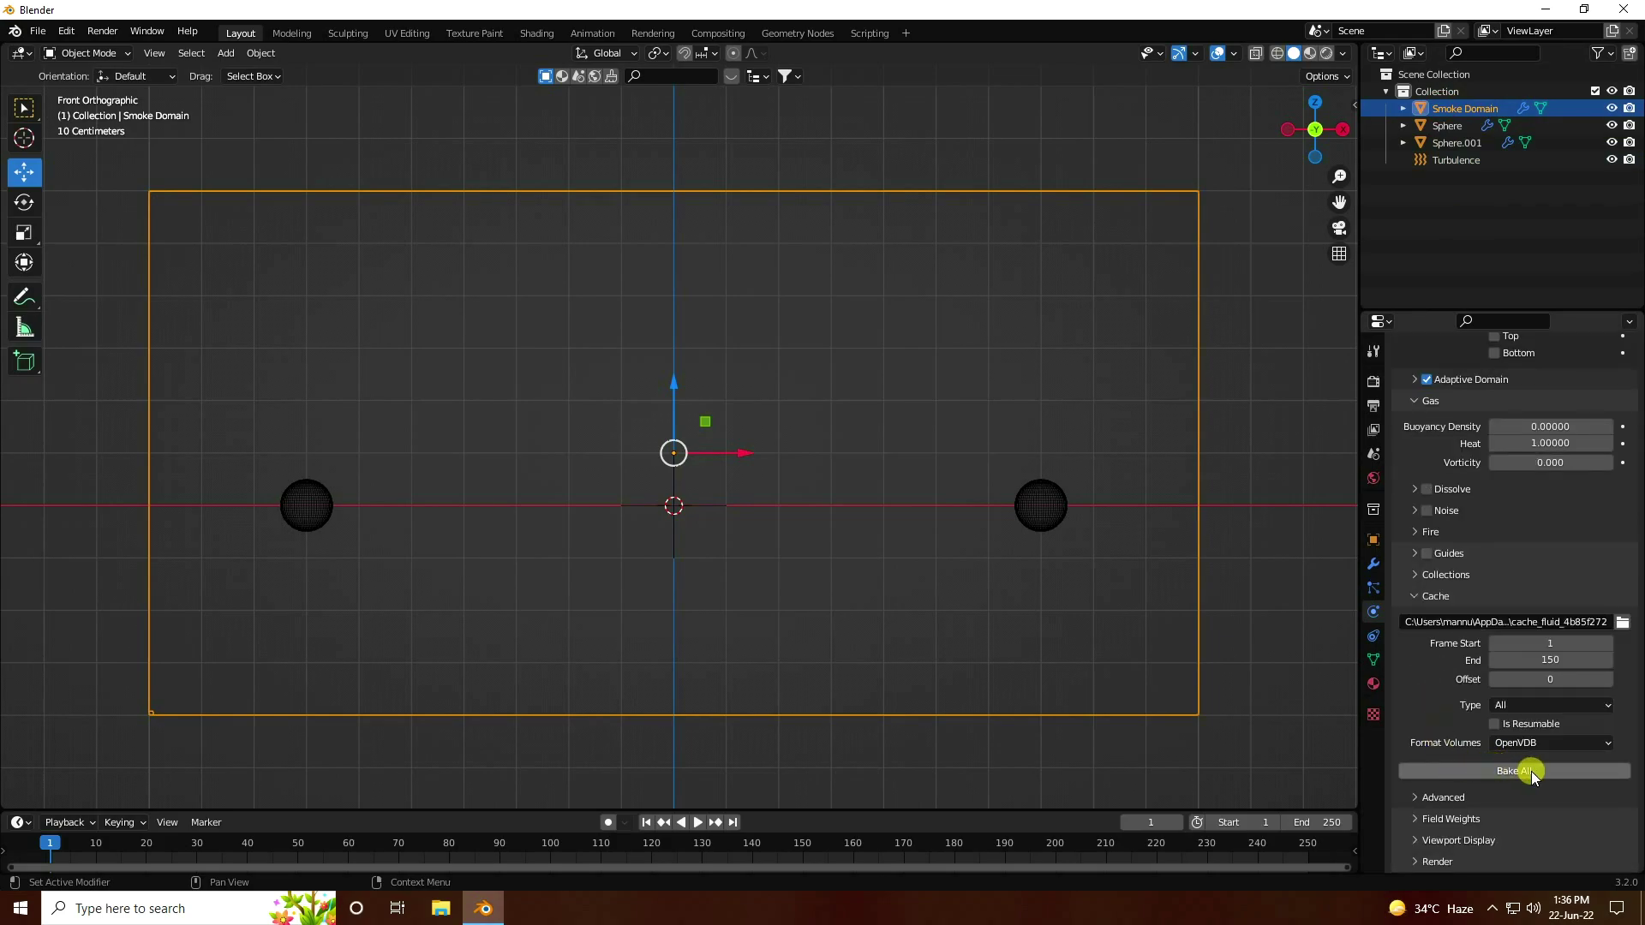
pyautogui.click(1532, 771)
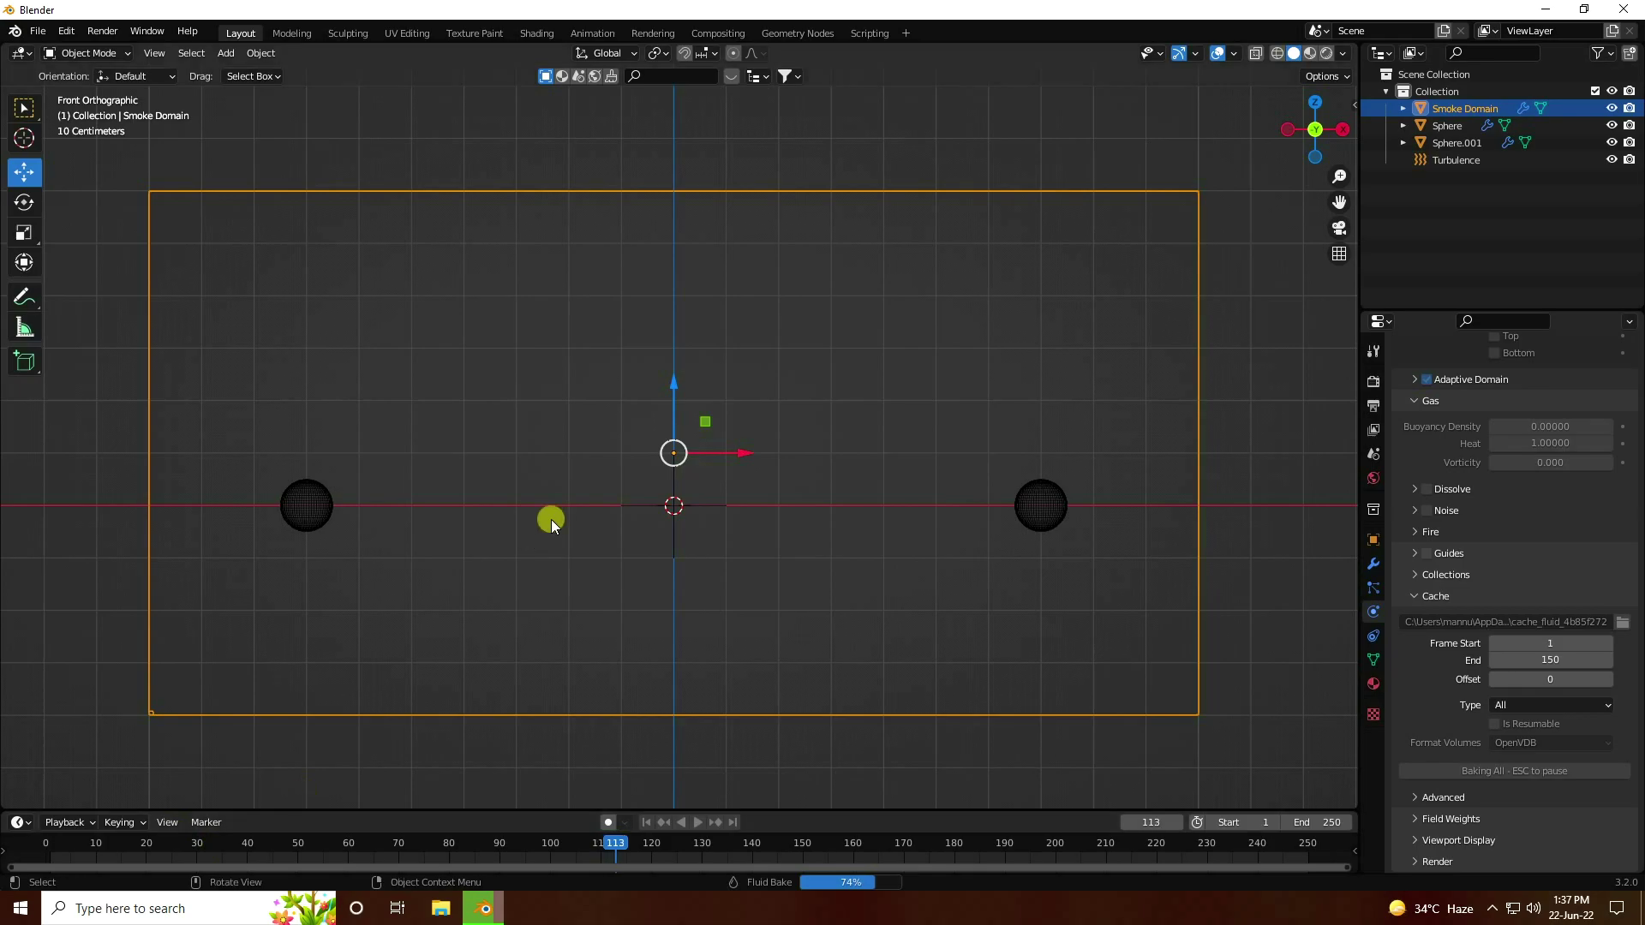
# Step: Jump to frame 113 and reframe the view in perspective to inspect the baked smoke
pyautogui.click(620, 848)
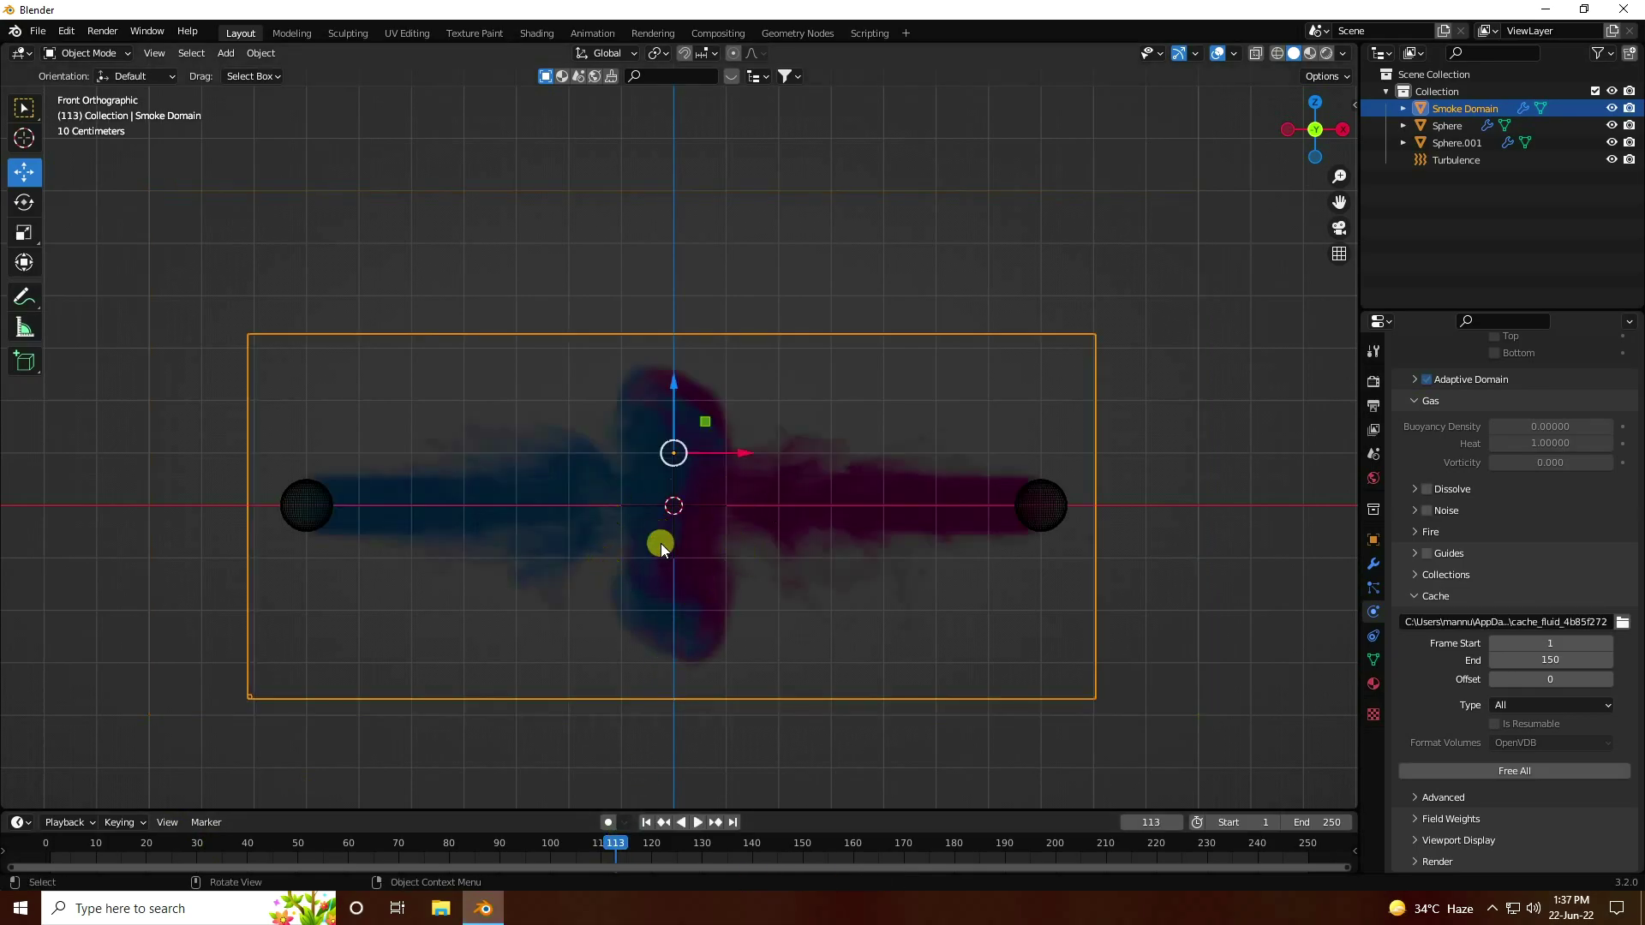
pyautogui.moveTo(697, 542); pyautogui.dragTo(698, 639, button='middle')
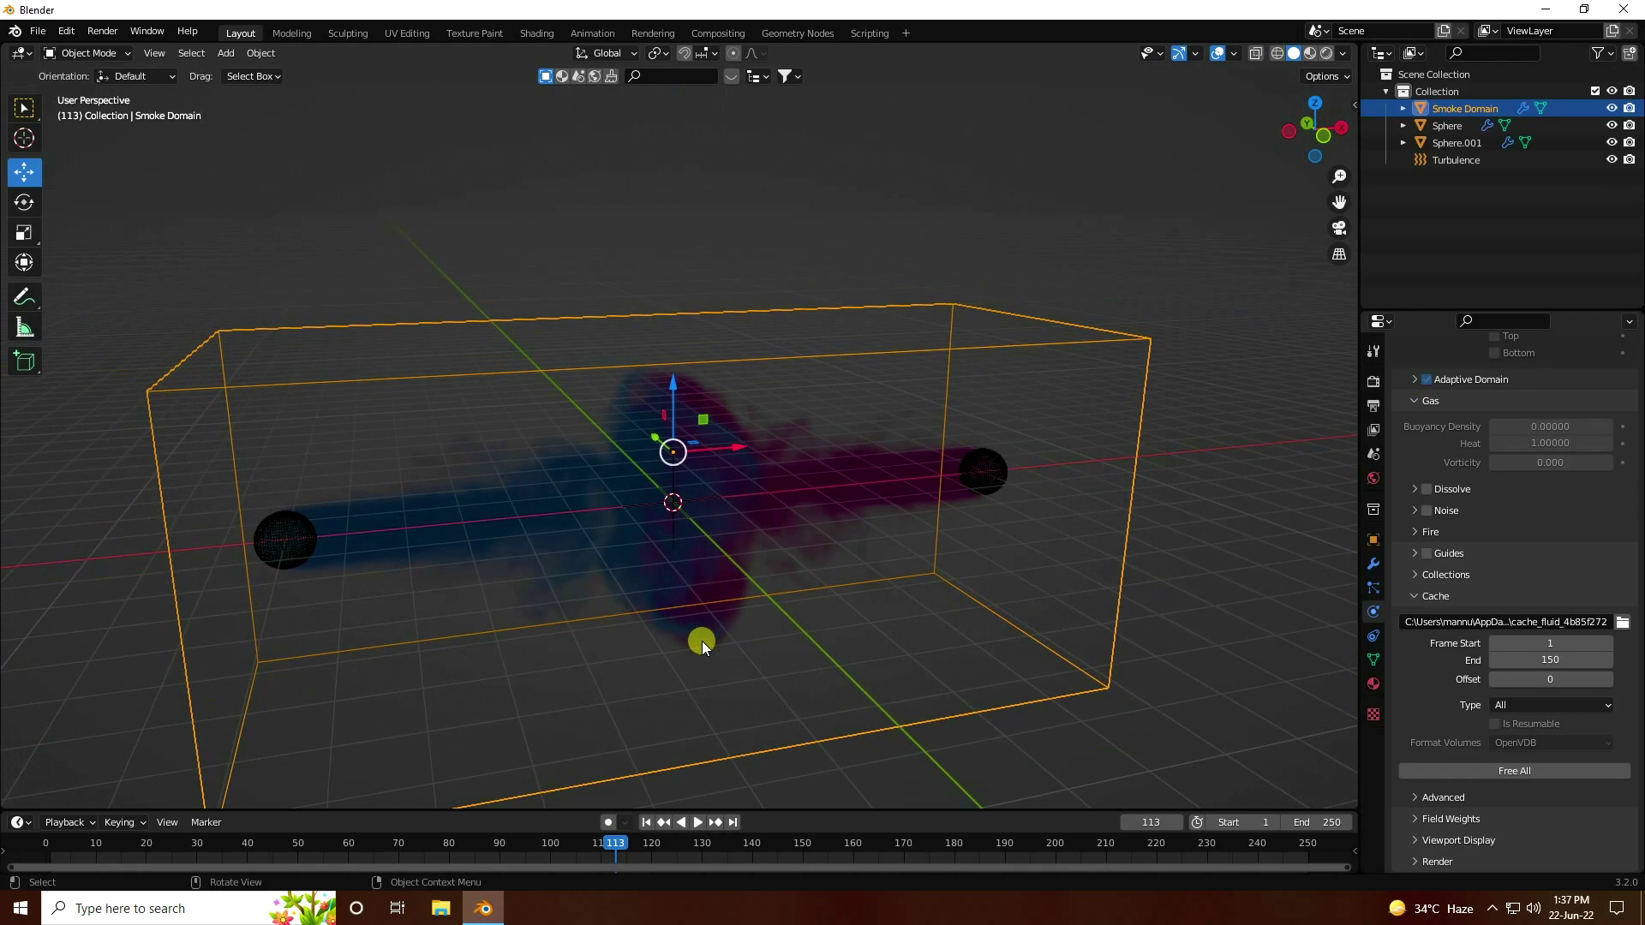
pyautogui.scroll(1, 701, 641)
pyautogui.moveTo(1339, 218); pyautogui.dragTo(660, 798)
# Step: Play the smoke from the first frame and stop at frame 48 as the plumes meet
pyautogui.click(646, 823)
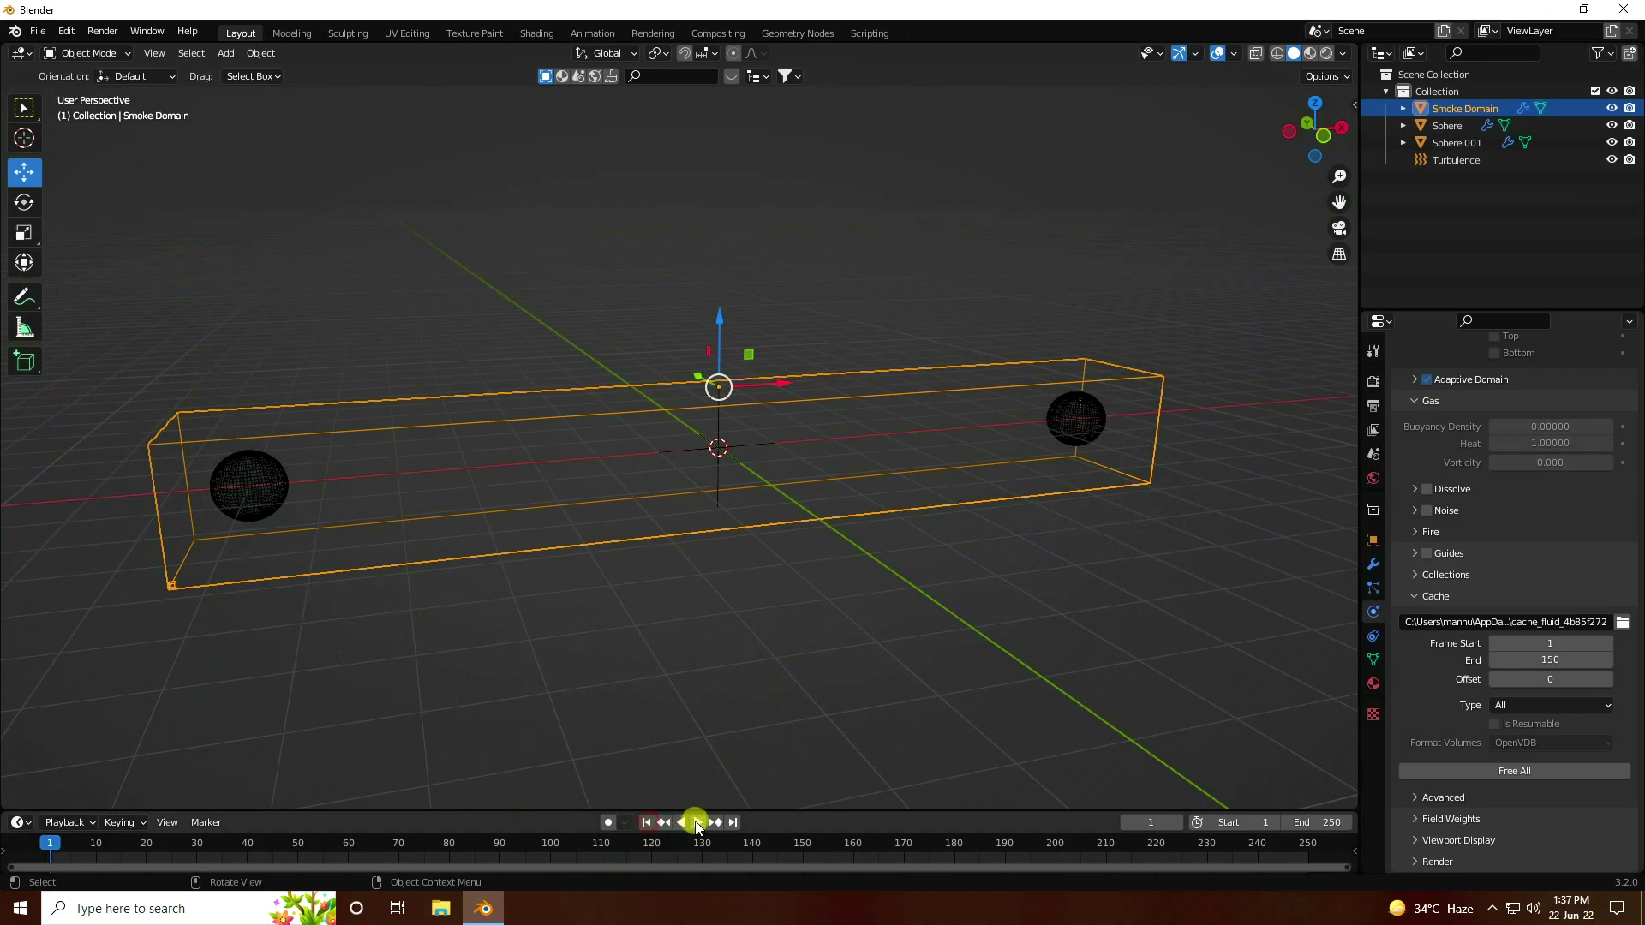
pyautogui.click(697, 822)
pyautogui.scroll(2, 797, 385)
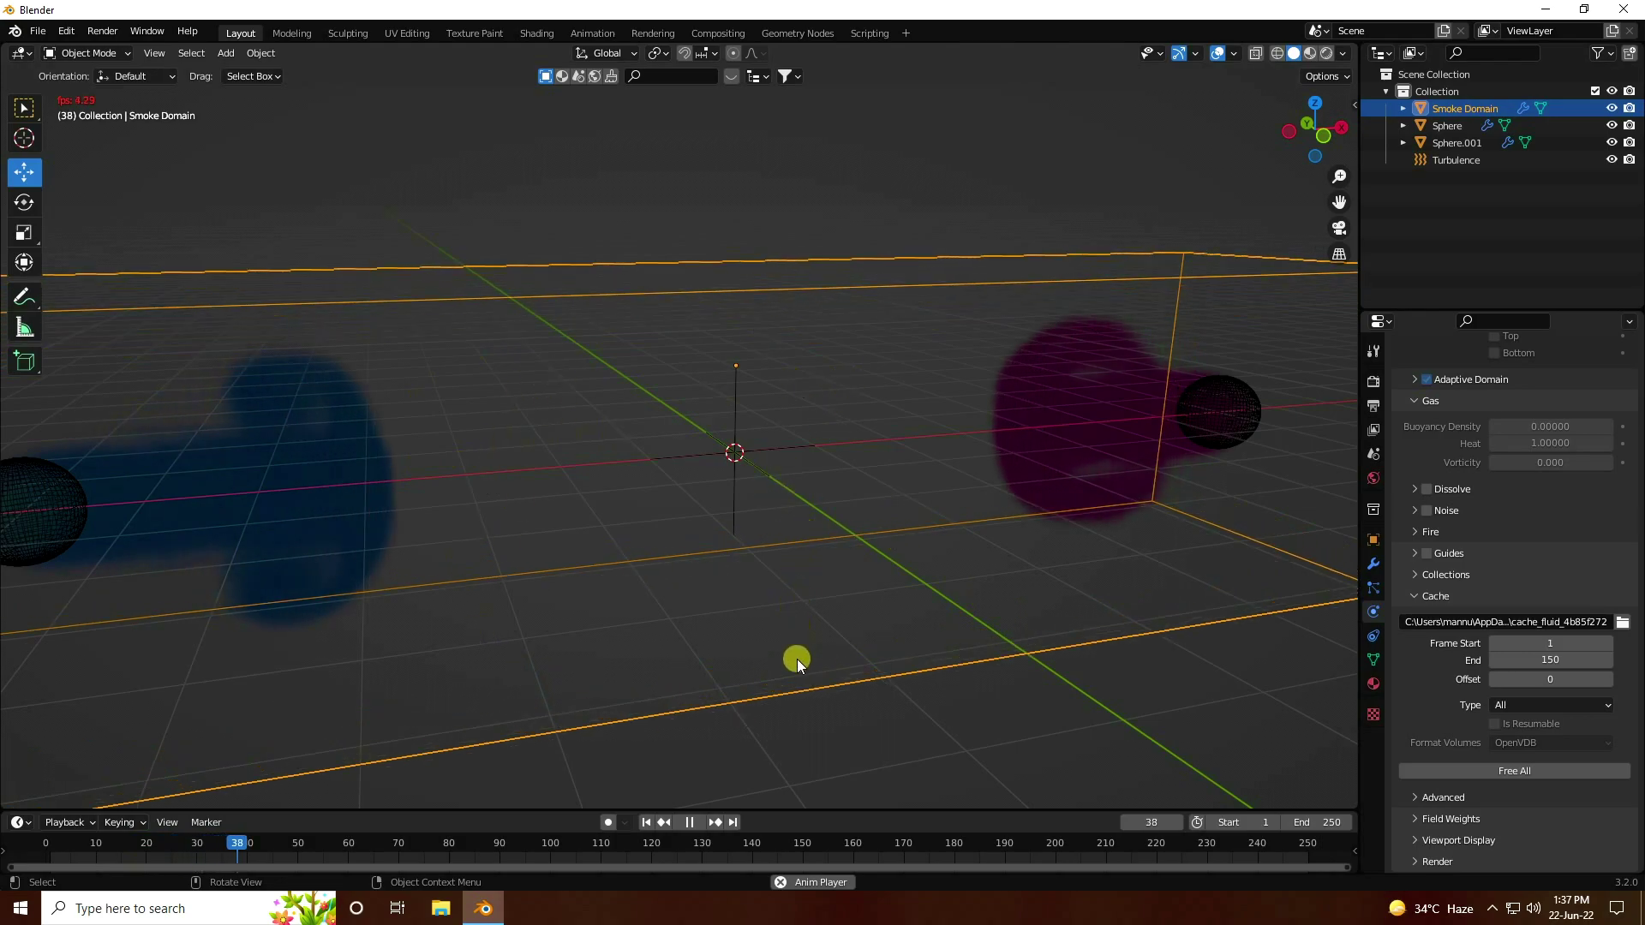
pyautogui.click(689, 822)
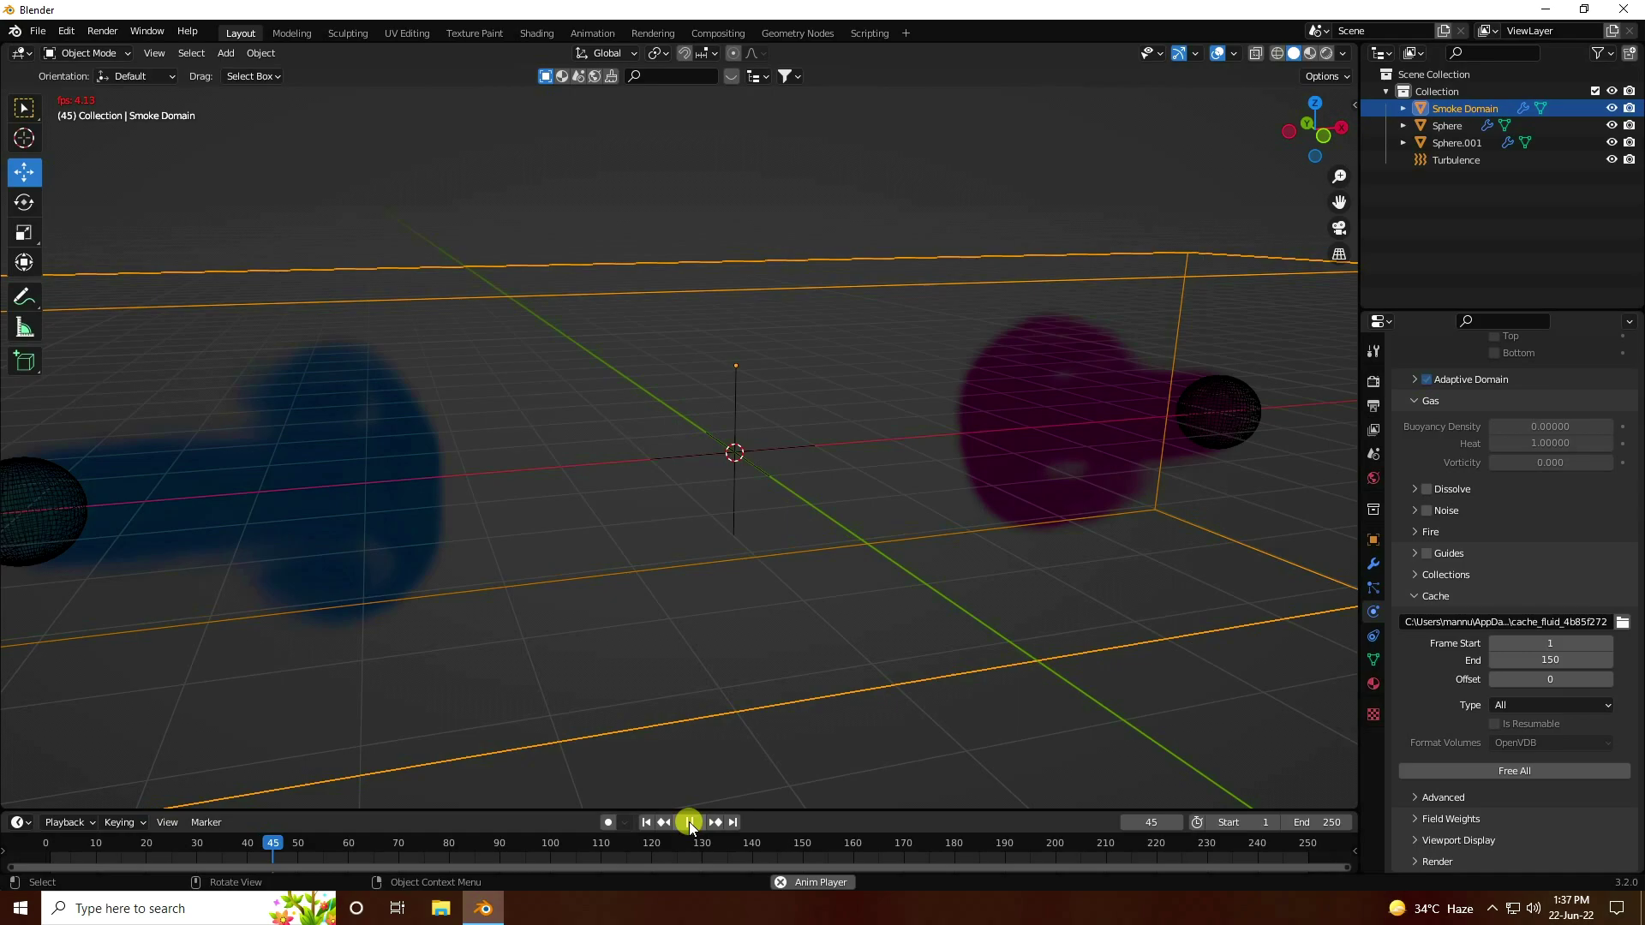
pyautogui.click(644, 659)
pyautogui.moveTo(642, 656); pyautogui.dragTo(691, 612, button='middle')
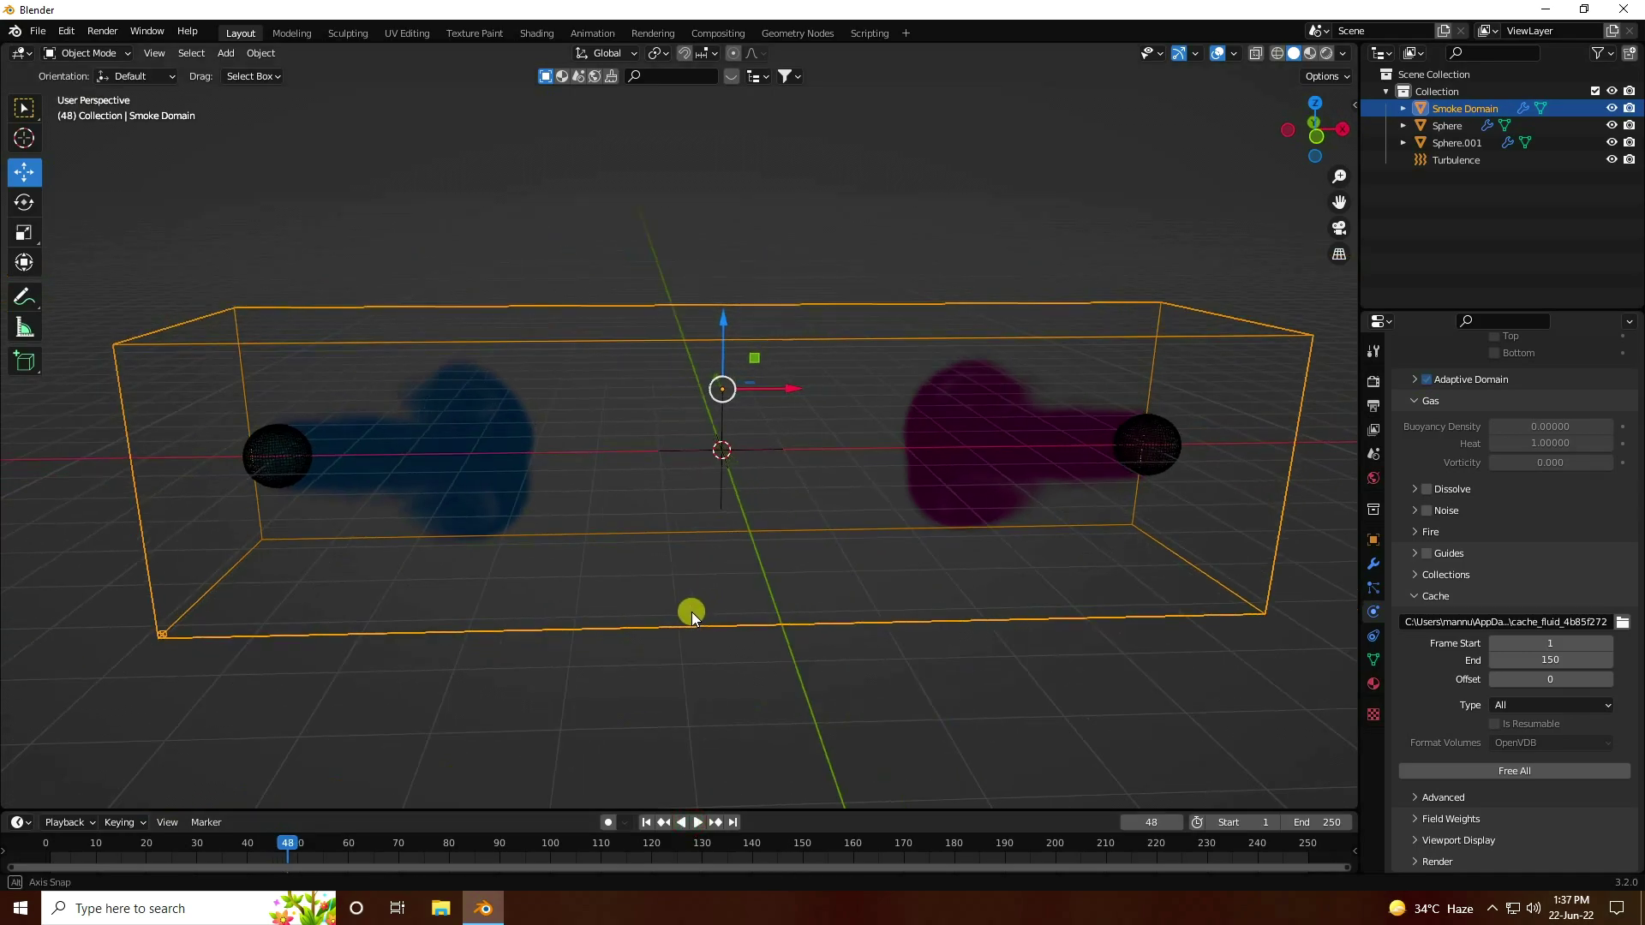
pyautogui.click(223, 53)
# Step: Add an Area light and raise it about 6 m up
pyautogui.moveTo(271, 283)
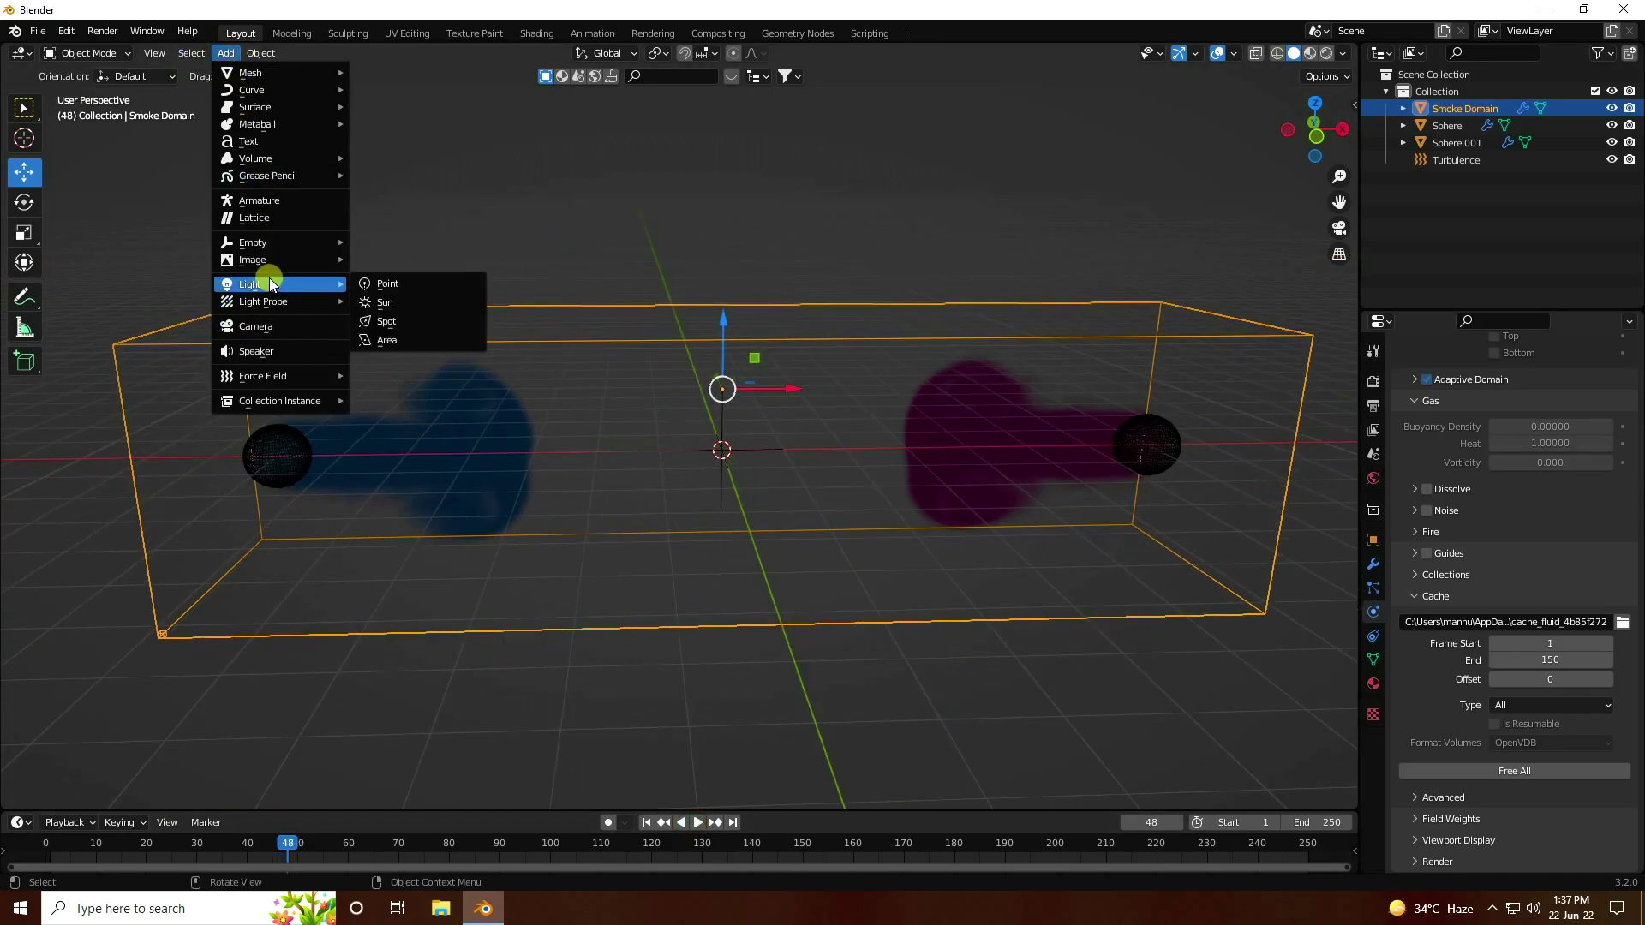
pyautogui.click(405, 336)
pyautogui.scroll(-4, 677, 454)
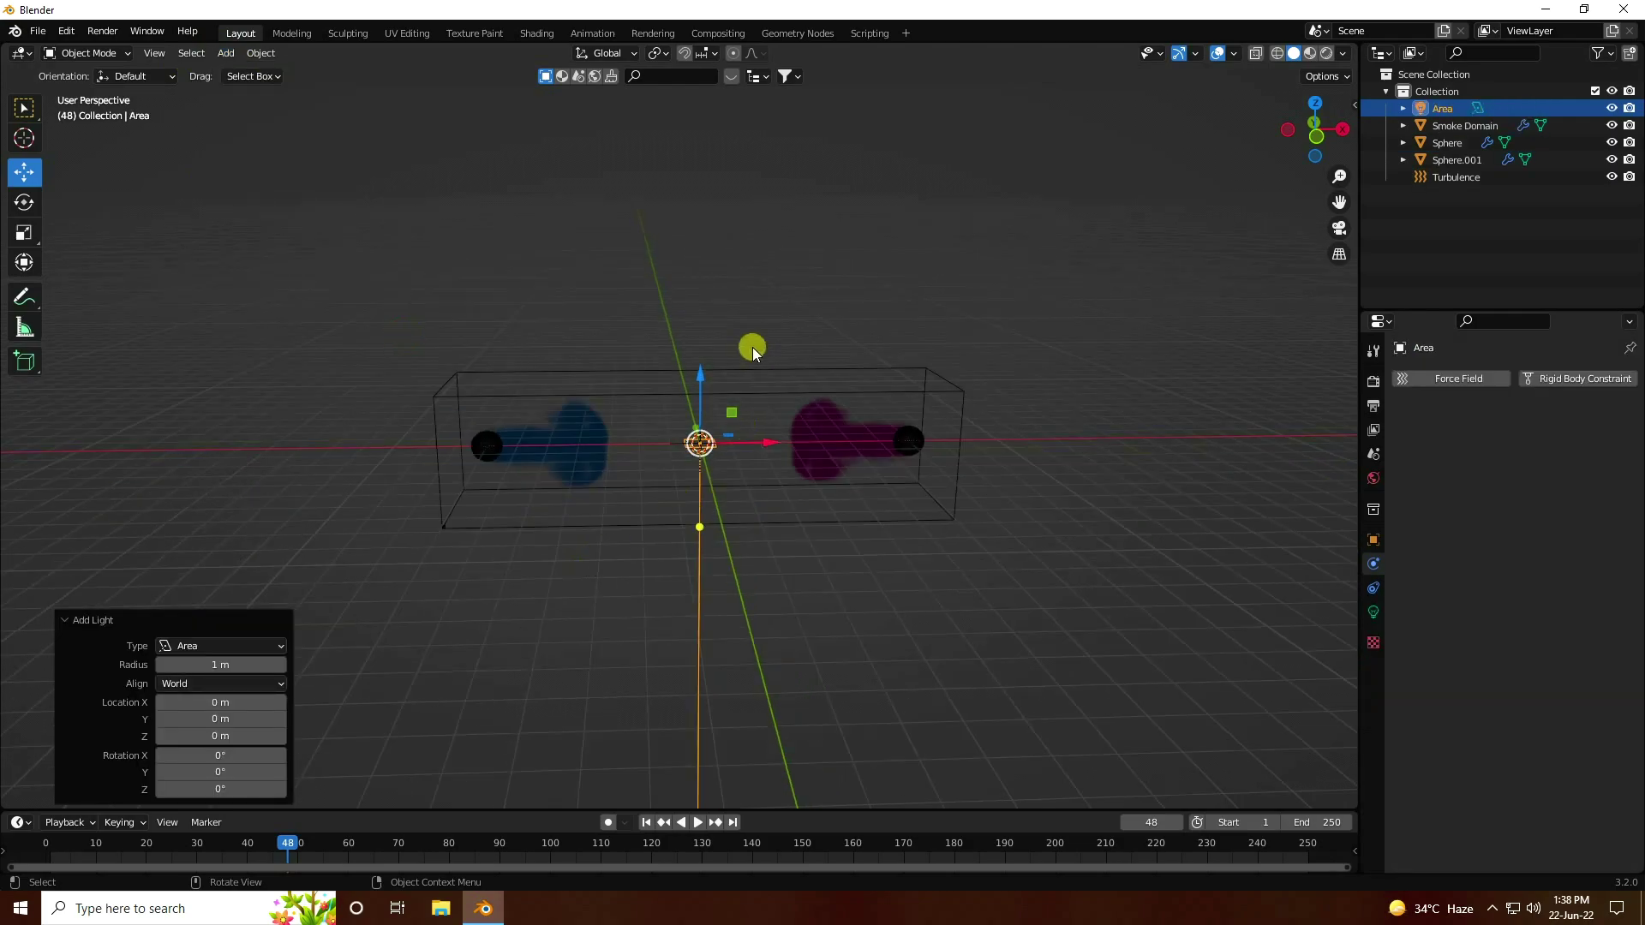
pyautogui.moveTo(703, 371); pyautogui.dragTo(698, 184)
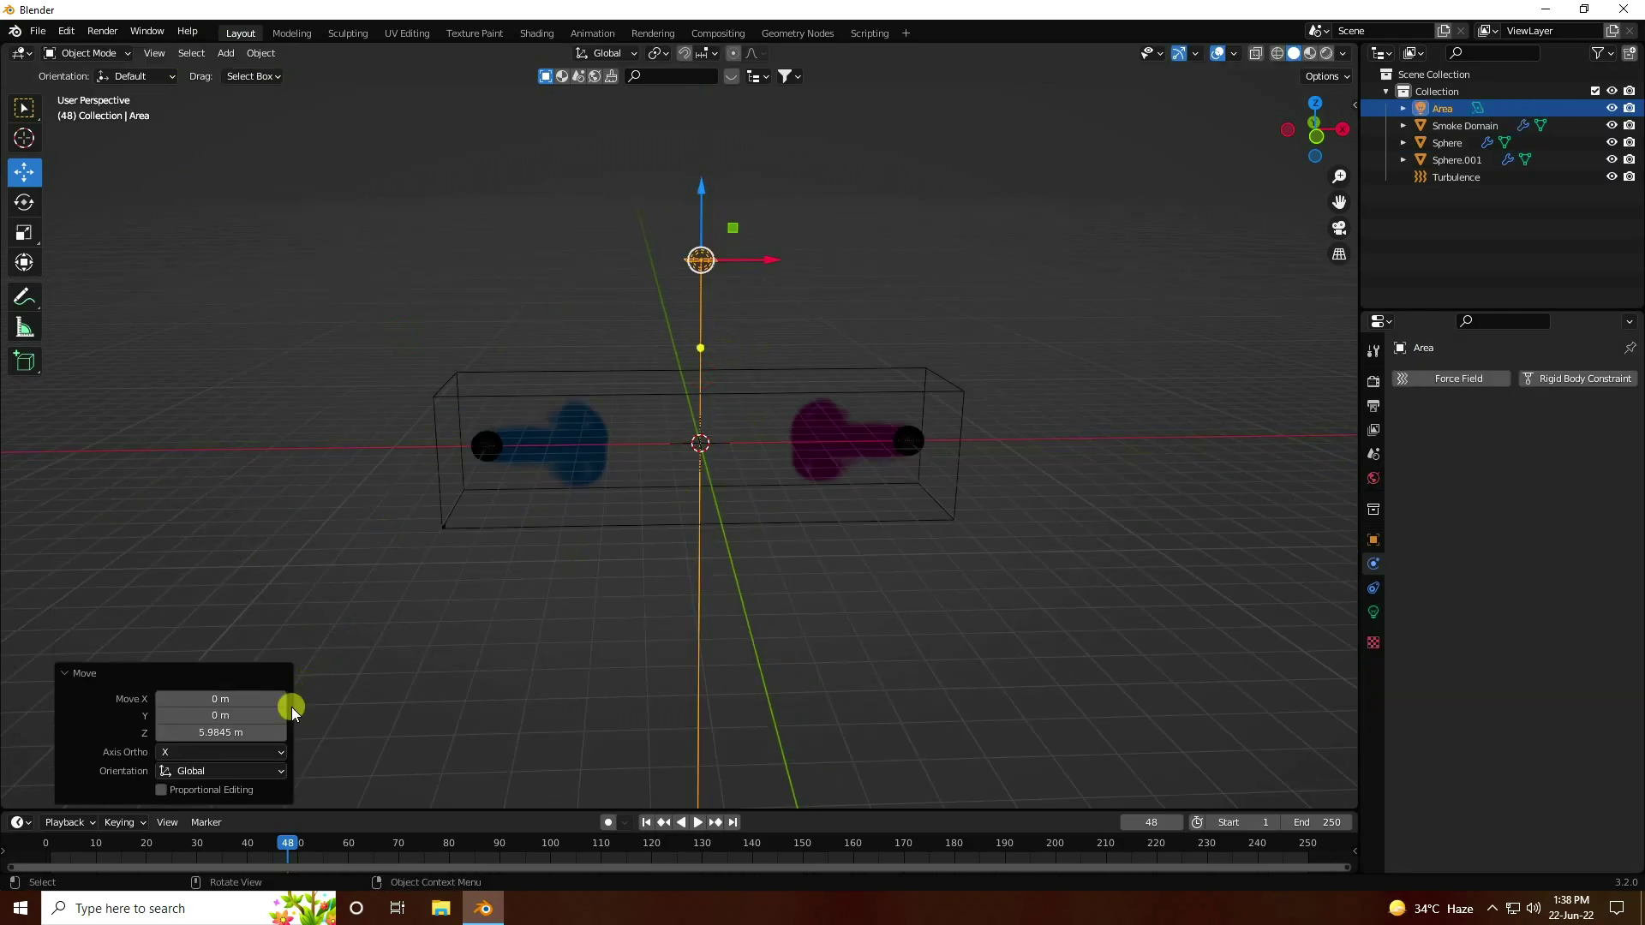
# Step: Set the area light's power to 500 W and size to 3 m
pyautogui.click(1373, 610)
pyautogui.click(1545, 495)
pyautogui.write('500')
pyautogui.press('Return')
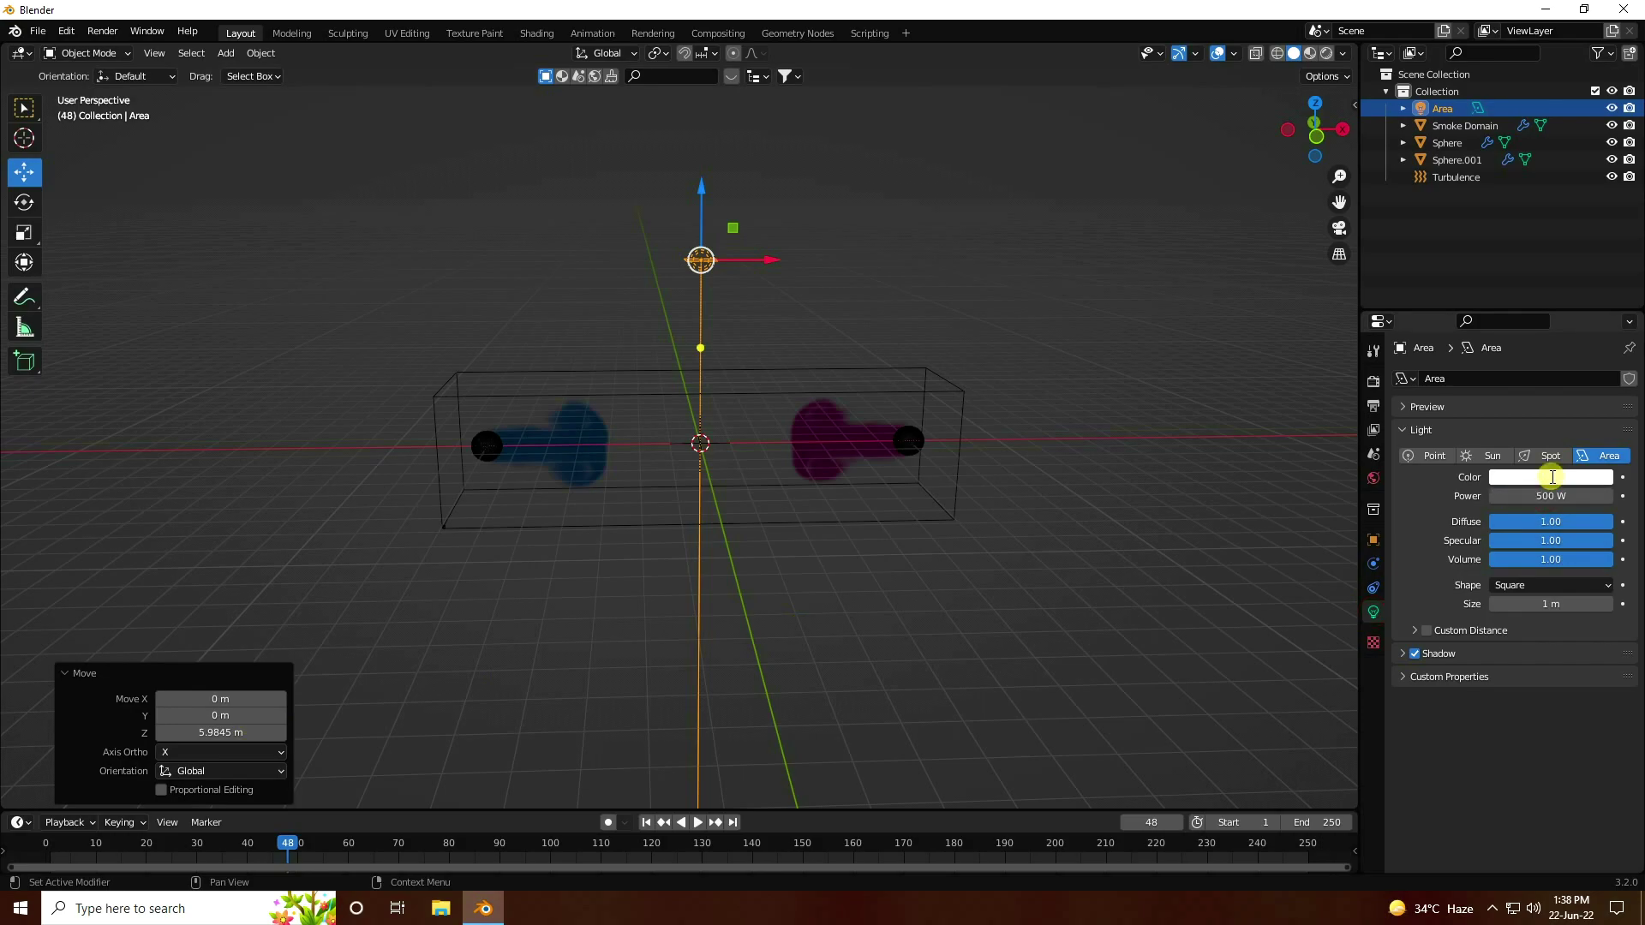
pyautogui.click(1538, 607)
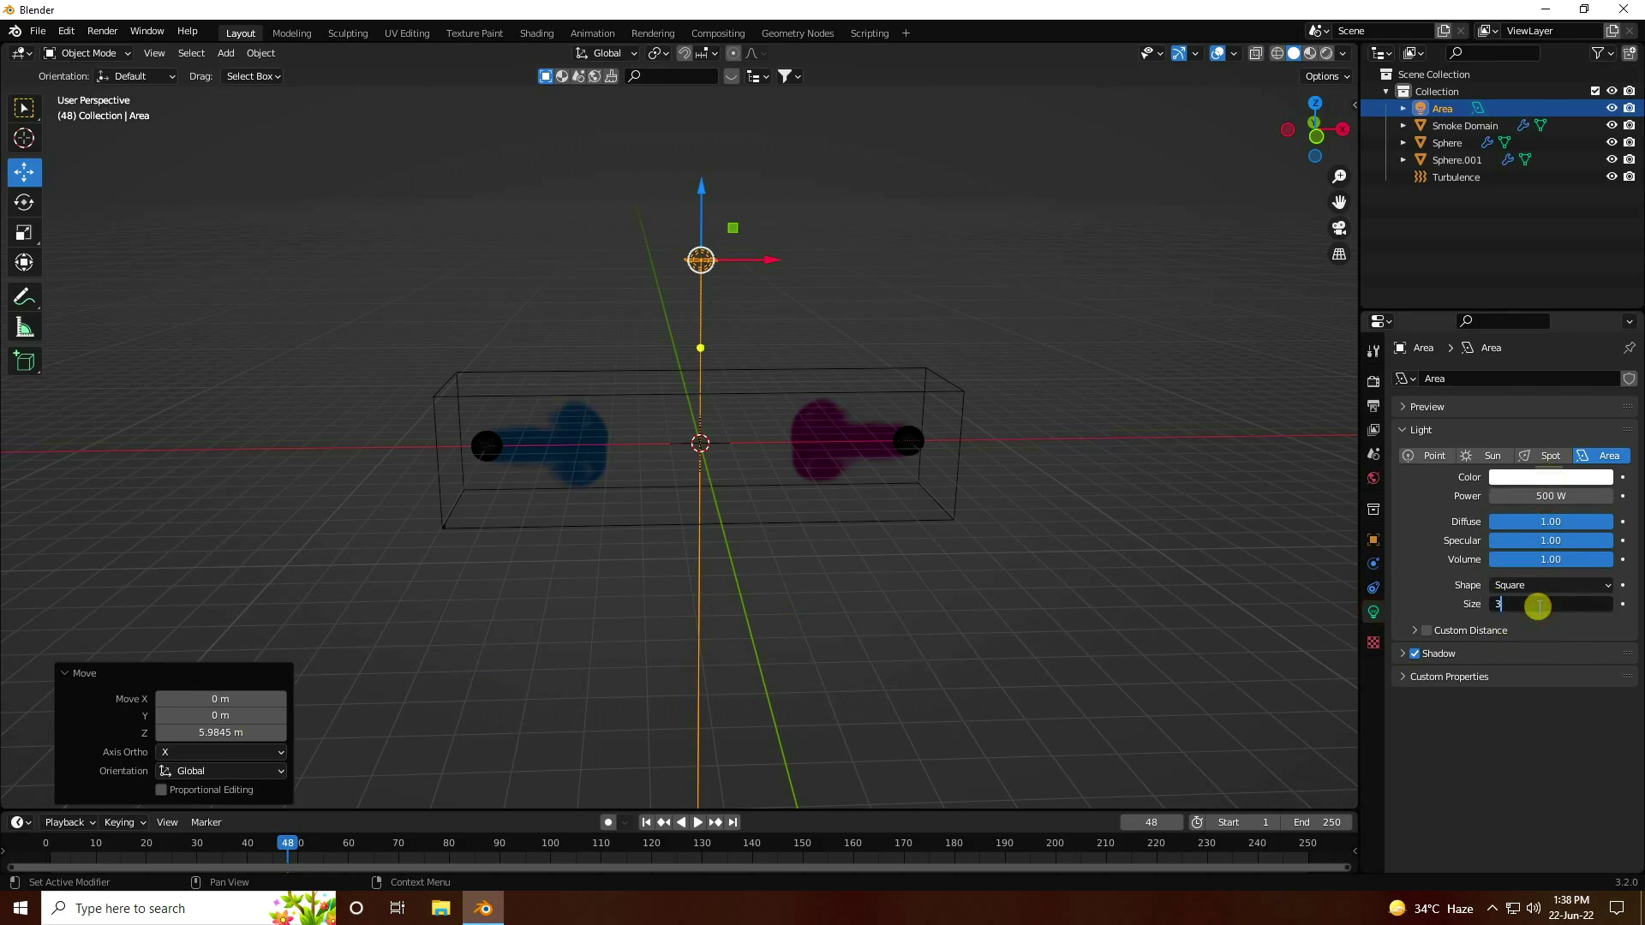
pyautogui.write('3')
pyautogui.press('Return')
# Step: Tilt the light 59.8° on X and move it to -10.962 m along Y
pyautogui.moveTo(663, 374); pyautogui.dragTo(572, 394, button='middle')
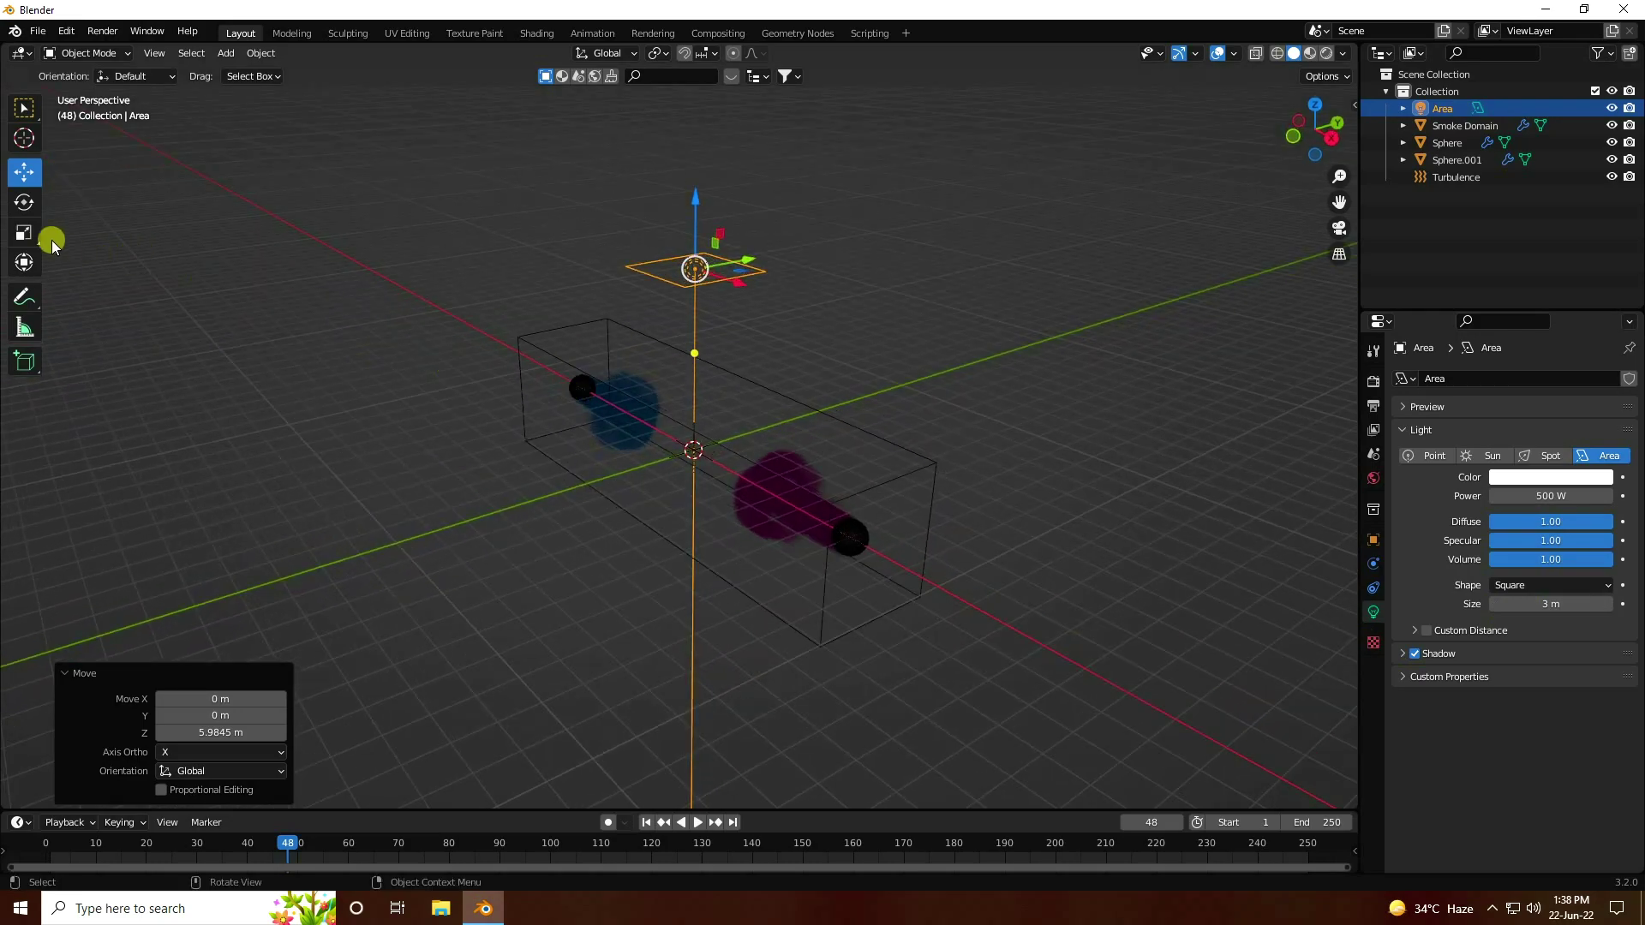
pyautogui.click(24, 202)
pyautogui.moveTo(665, 233); pyautogui.dragTo(640, 276)
pyautogui.click(23, 172)
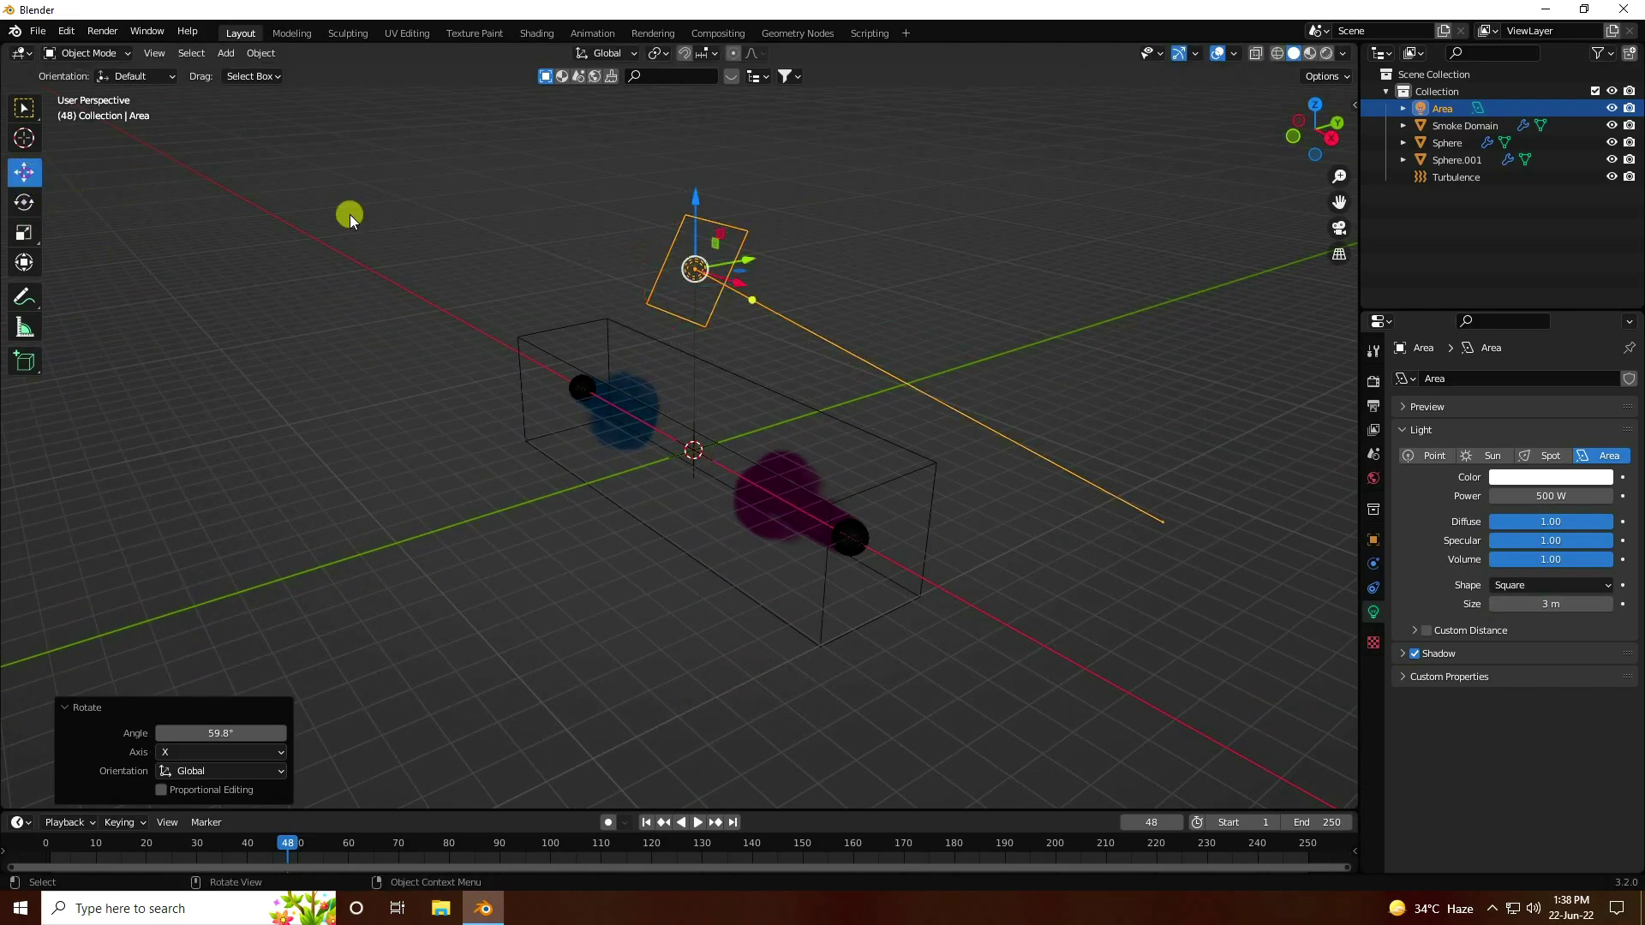
pyautogui.moveTo(744, 261); pyautogui.dragTo(376, 394)
pyautogui.moveTo(376, 394); pyautogui.dragTo(239, 352, button='middle')
pyautogui.click(226, 52)
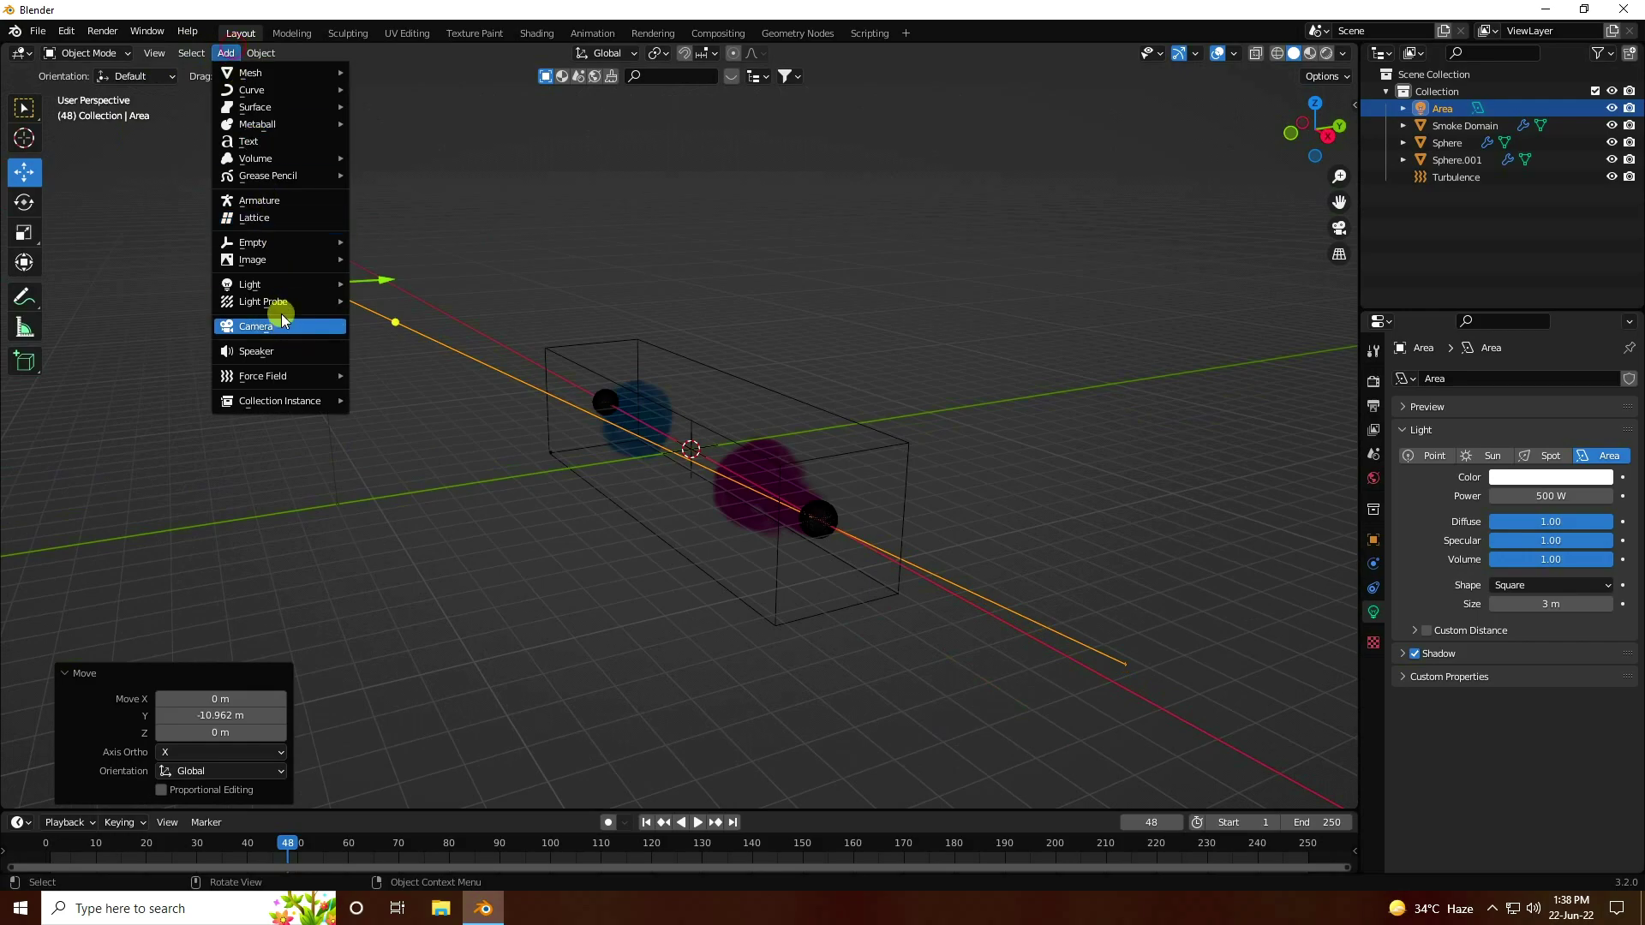
# Step: Add a second area light, move it -8.94 m on X and rotate it -90° on Y
pyautogui.moveTo(292, 283)
pyautogui.click(415, 337)
pyautogui.moveTo(562, 461); pyautogui.dragTo(767, 443, button='middle')
pyautogui.moveTo(767, 444); pyautogui.dragTo(488, 426)
pyautogui.click(25, 206)
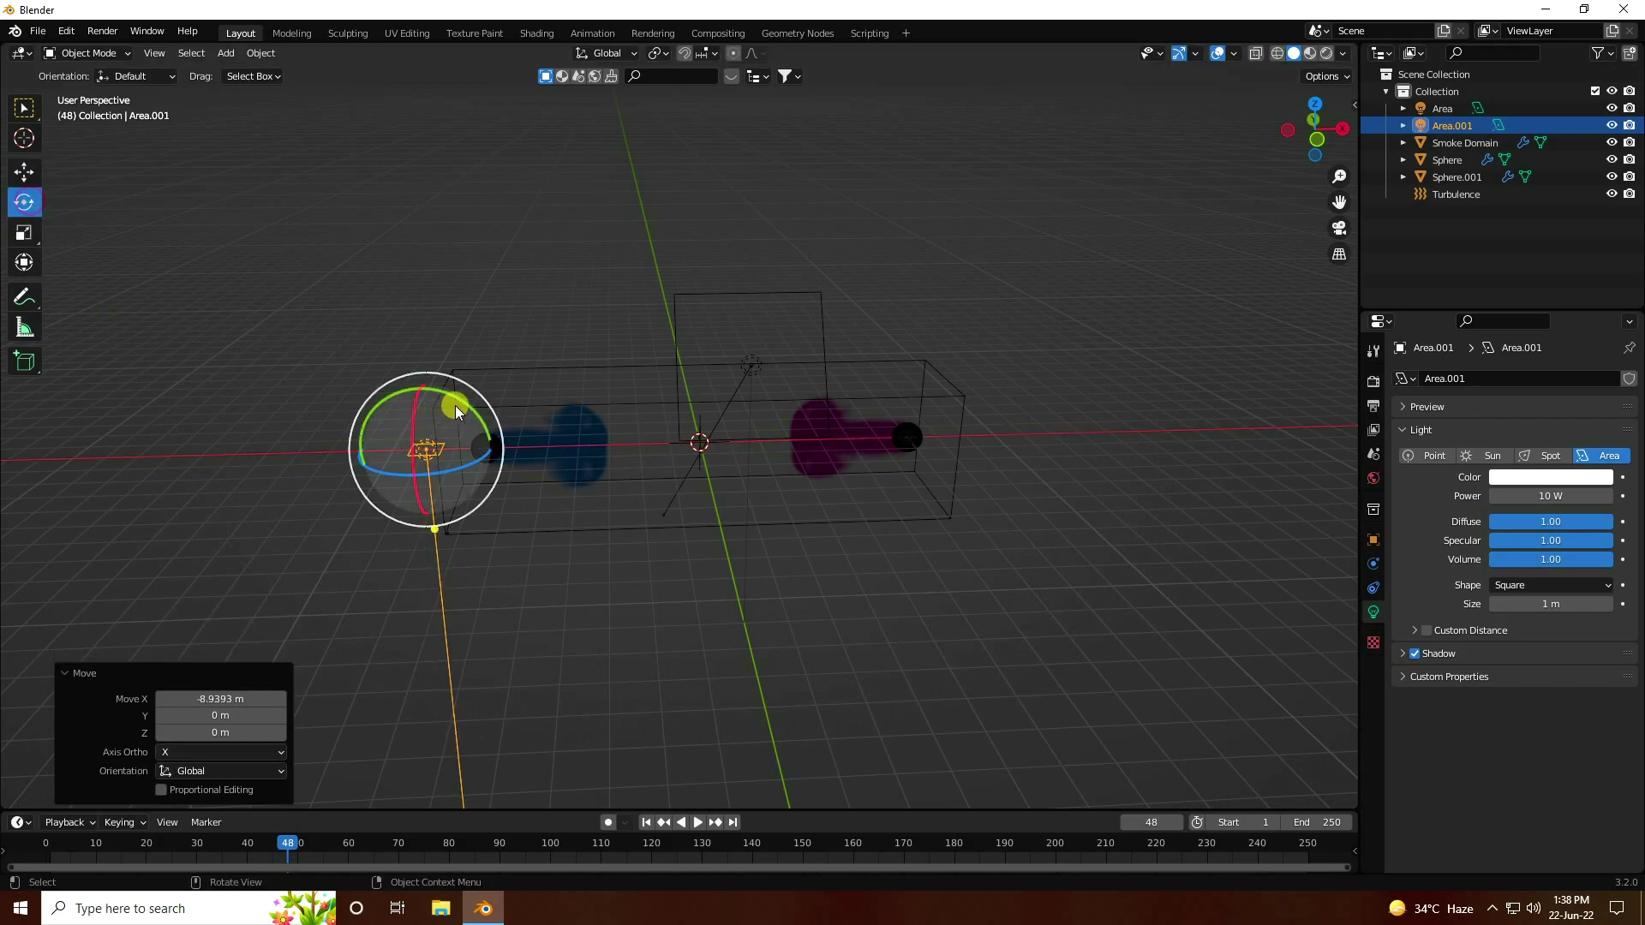
pyautogui.moveTo(460, 407); pyautogui.dragTo(343, 398)
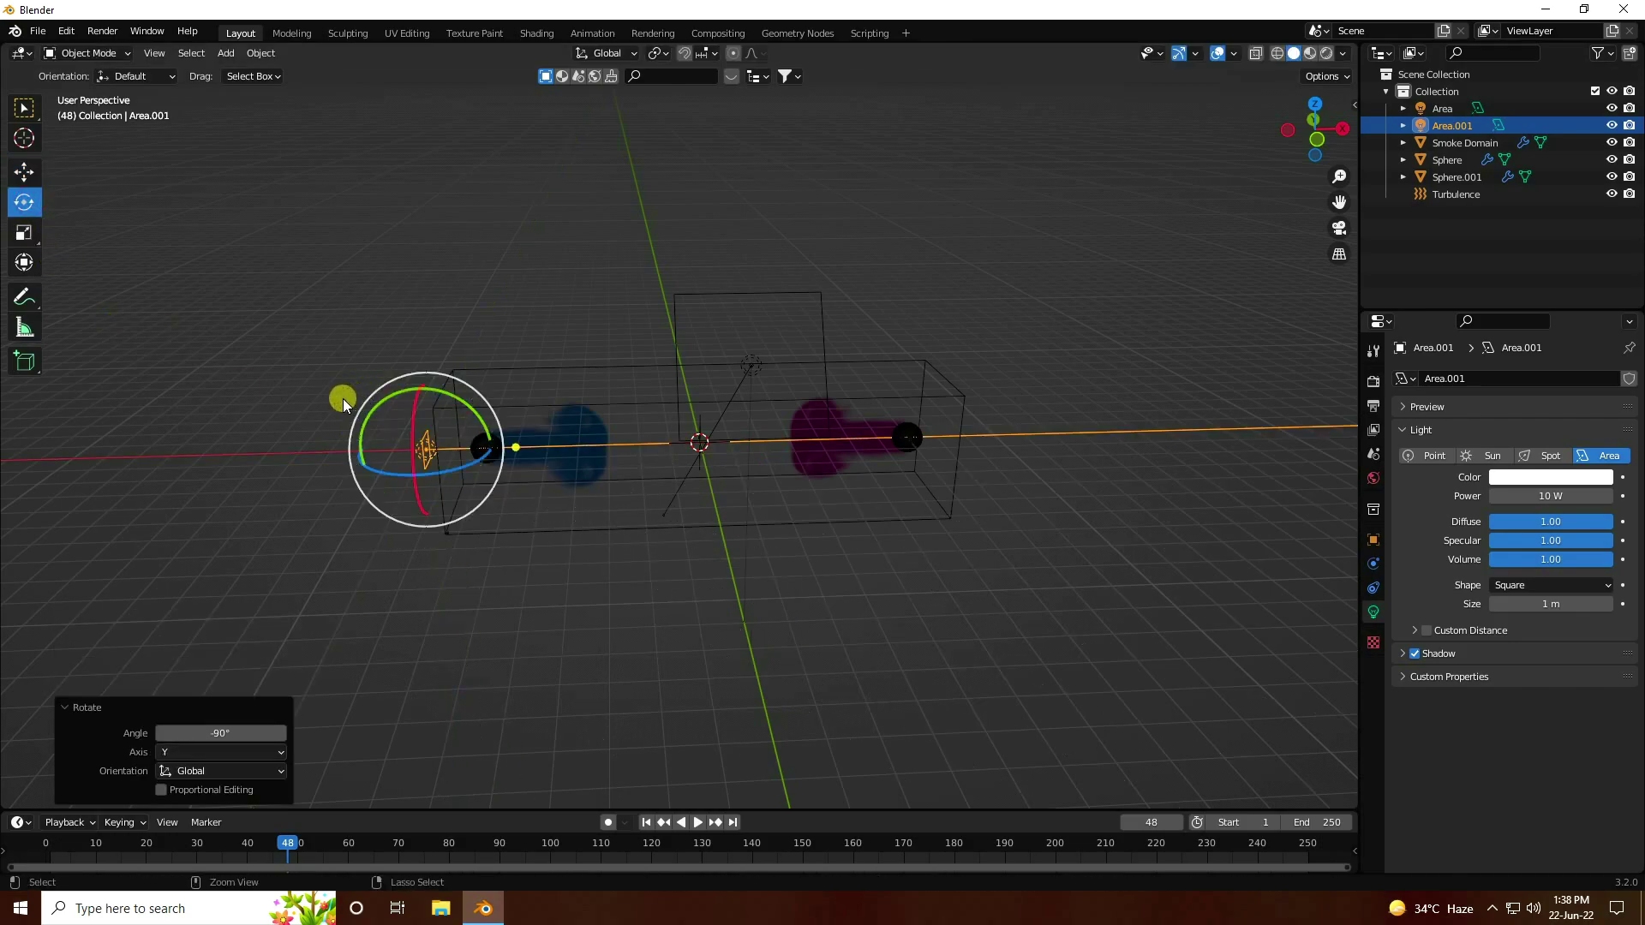
# Step: Give the new area light 500 W power and a 3 m size
pyautogui.click(1559, 499)
pyautogui.write('500')
pyautogui.press('Return')
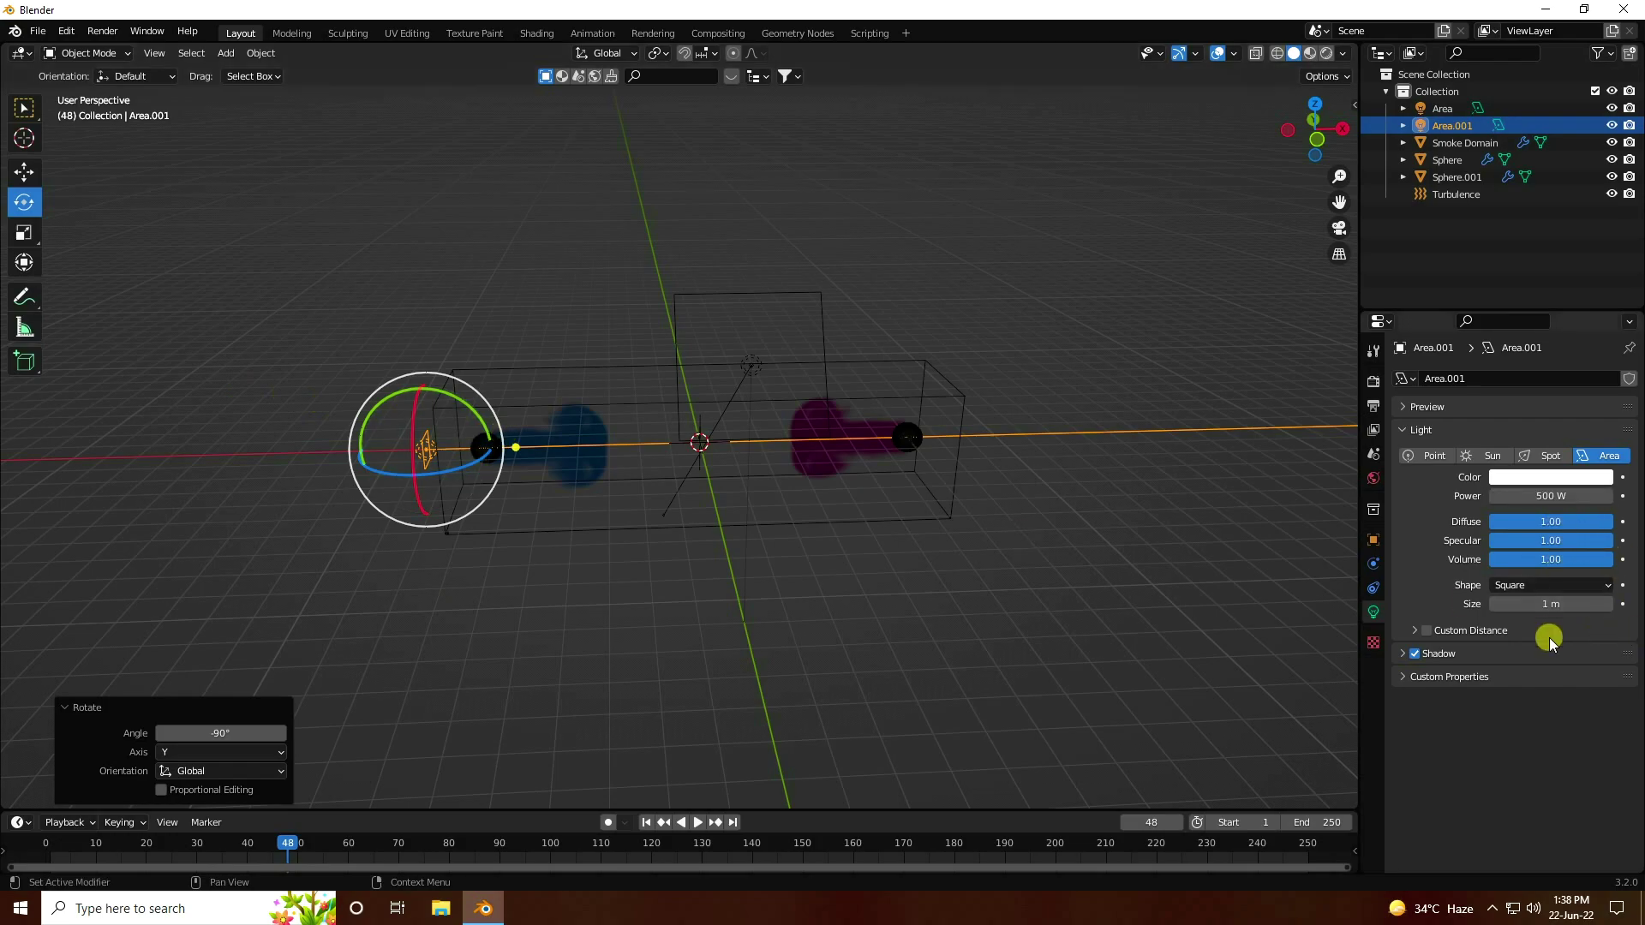
pyautogui.click(1558, 604)
pyautogui.write('3')
pyautogui.press('Return')
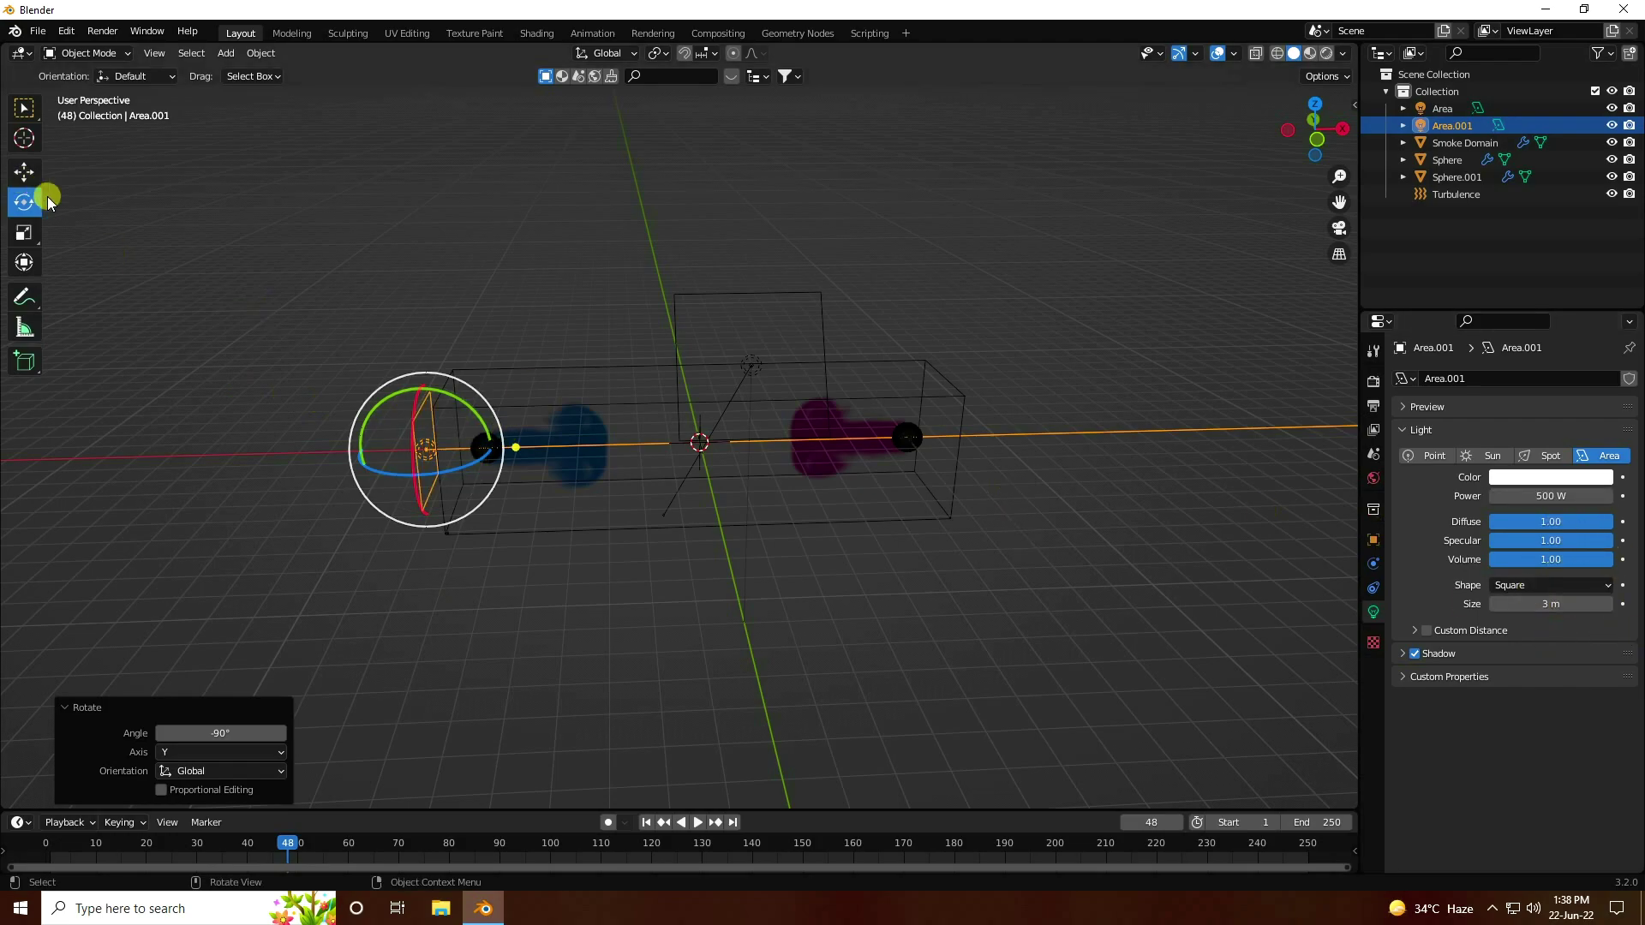
# Step: Duplicate the light and move the copy +18.1 m on X beyond the pink emitter
pyautogui.click(24, 178)
pyautogui.hotkey('ctrl', 'c')
pyautogui.hotkey('ctrl', 'v')
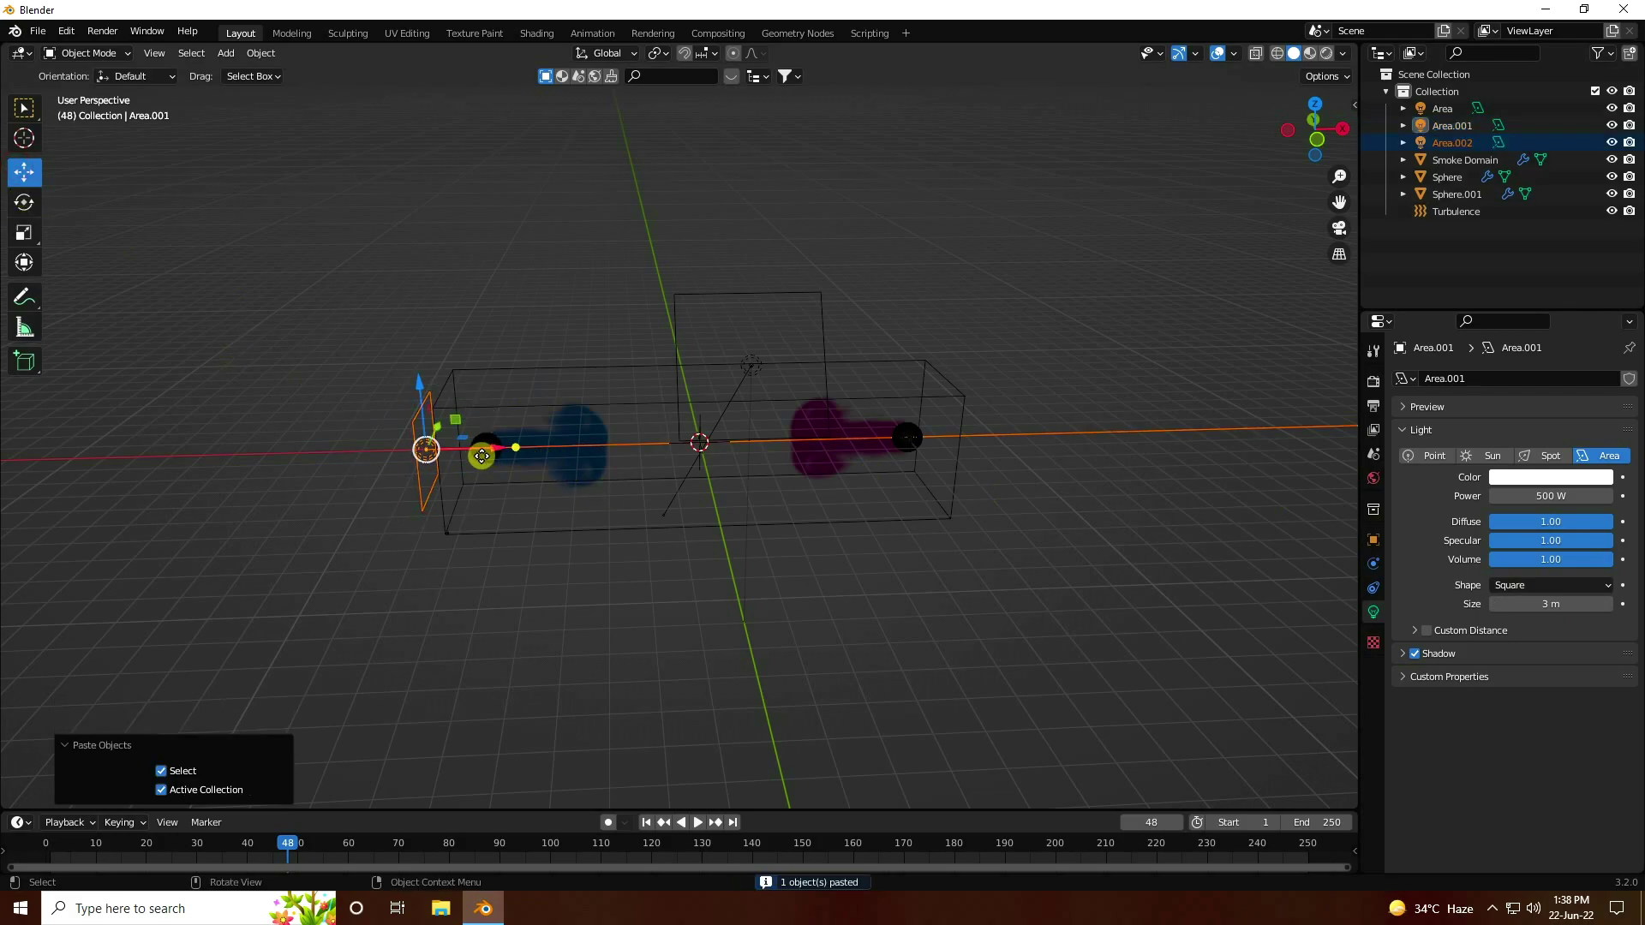
pyautogui.press('g')
pyautogui.press('x')
pyautogui.click(1066, 494)
# Step: Rotate the duplicate light 180° to face the emitters, then deselect it
pyautogui.moveTo(1067, 494); pyautogui.dragTo(942, 480, button='middle')
pyautogui.click(33, 204)
pyautogui.moveTo(1040, 422); pyautogui.dragTo(955, 512)
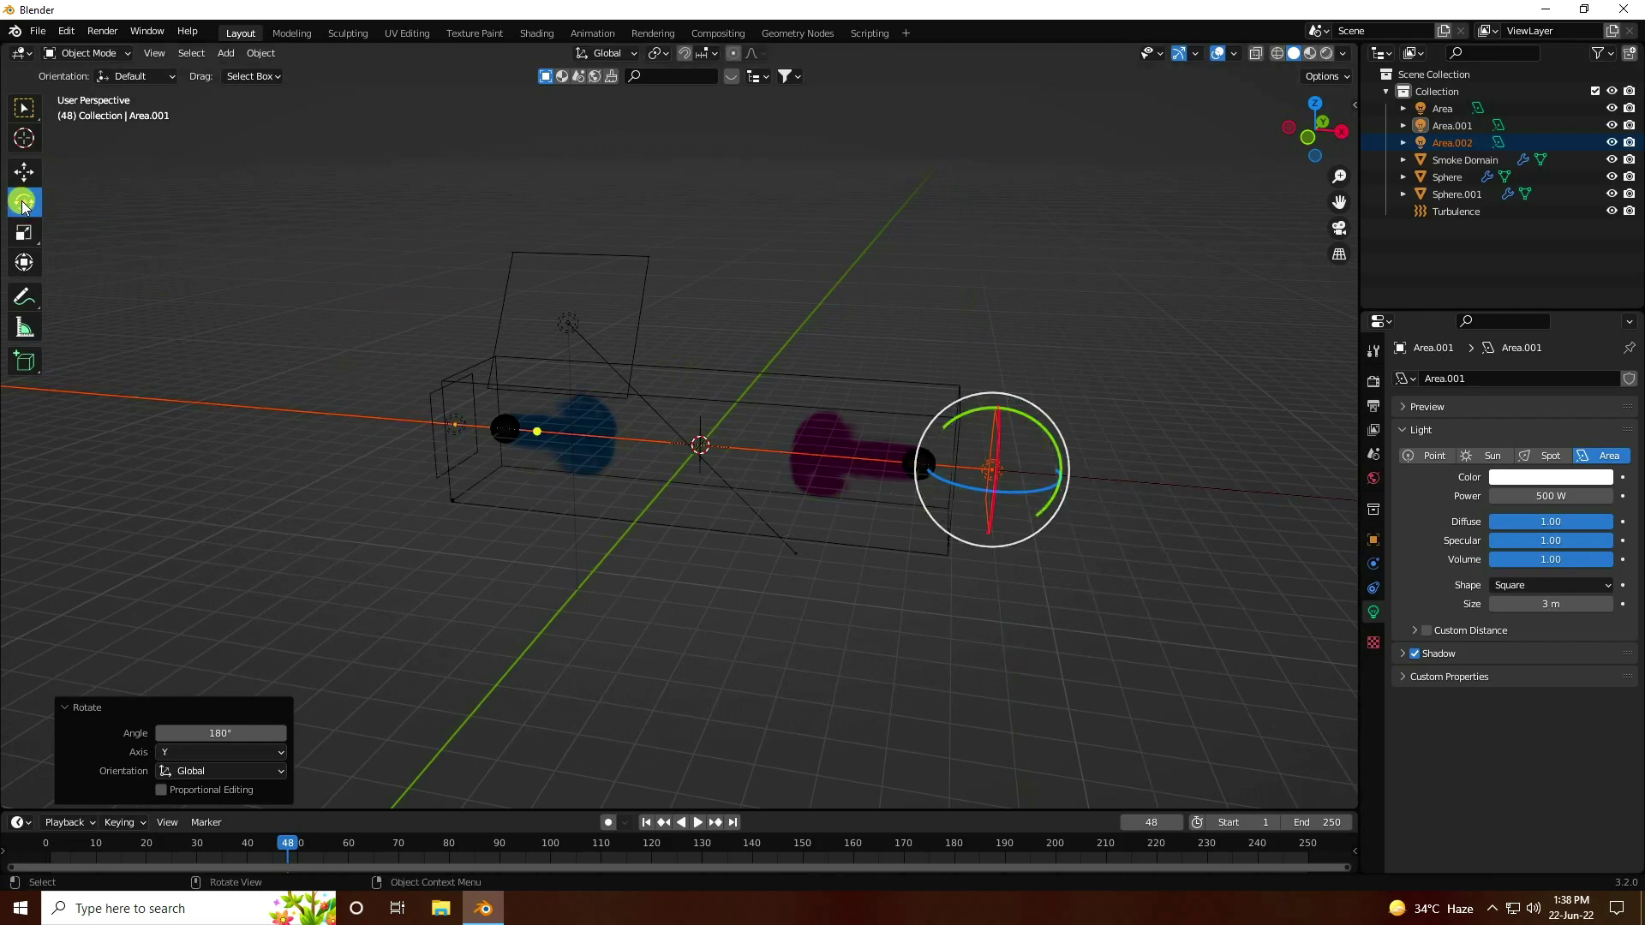
pyautogui.click(24, 172)
pyautogui.click(717, 450)
pyautogui.moveTo(717, 449); pyautogui.dragTo(617, 482, button='middle')
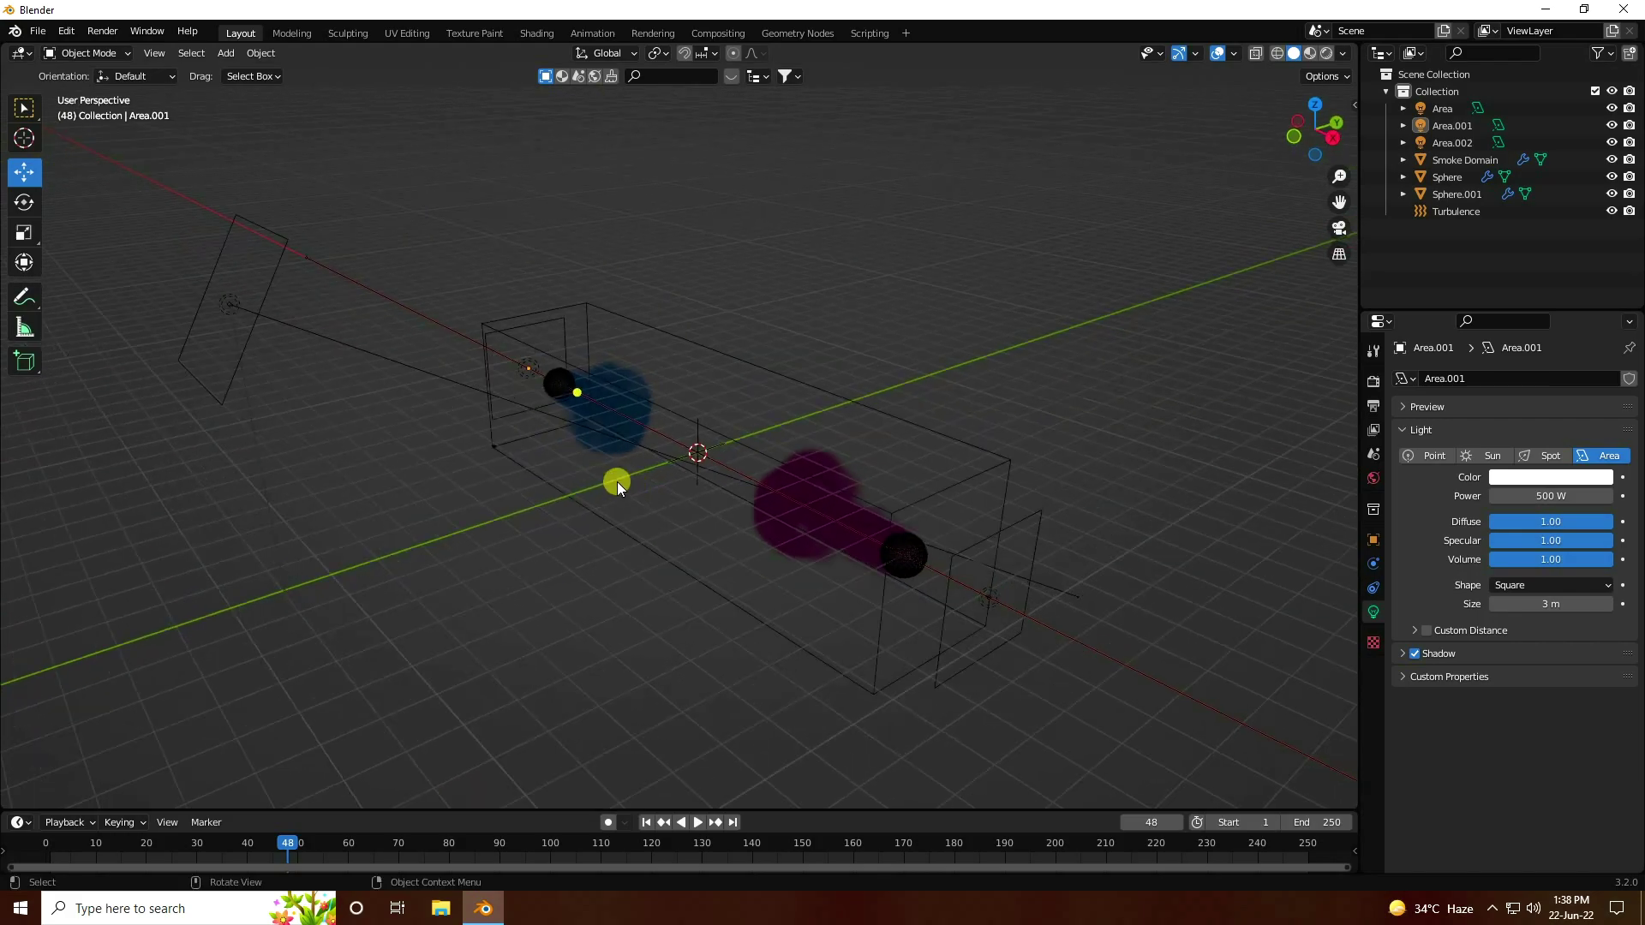
pyautogui.click(225, 55)
# Step: Add a Plane and lower it beneath the emitters and smoke domain in front view
pyautogui.moveTo(251, 74)
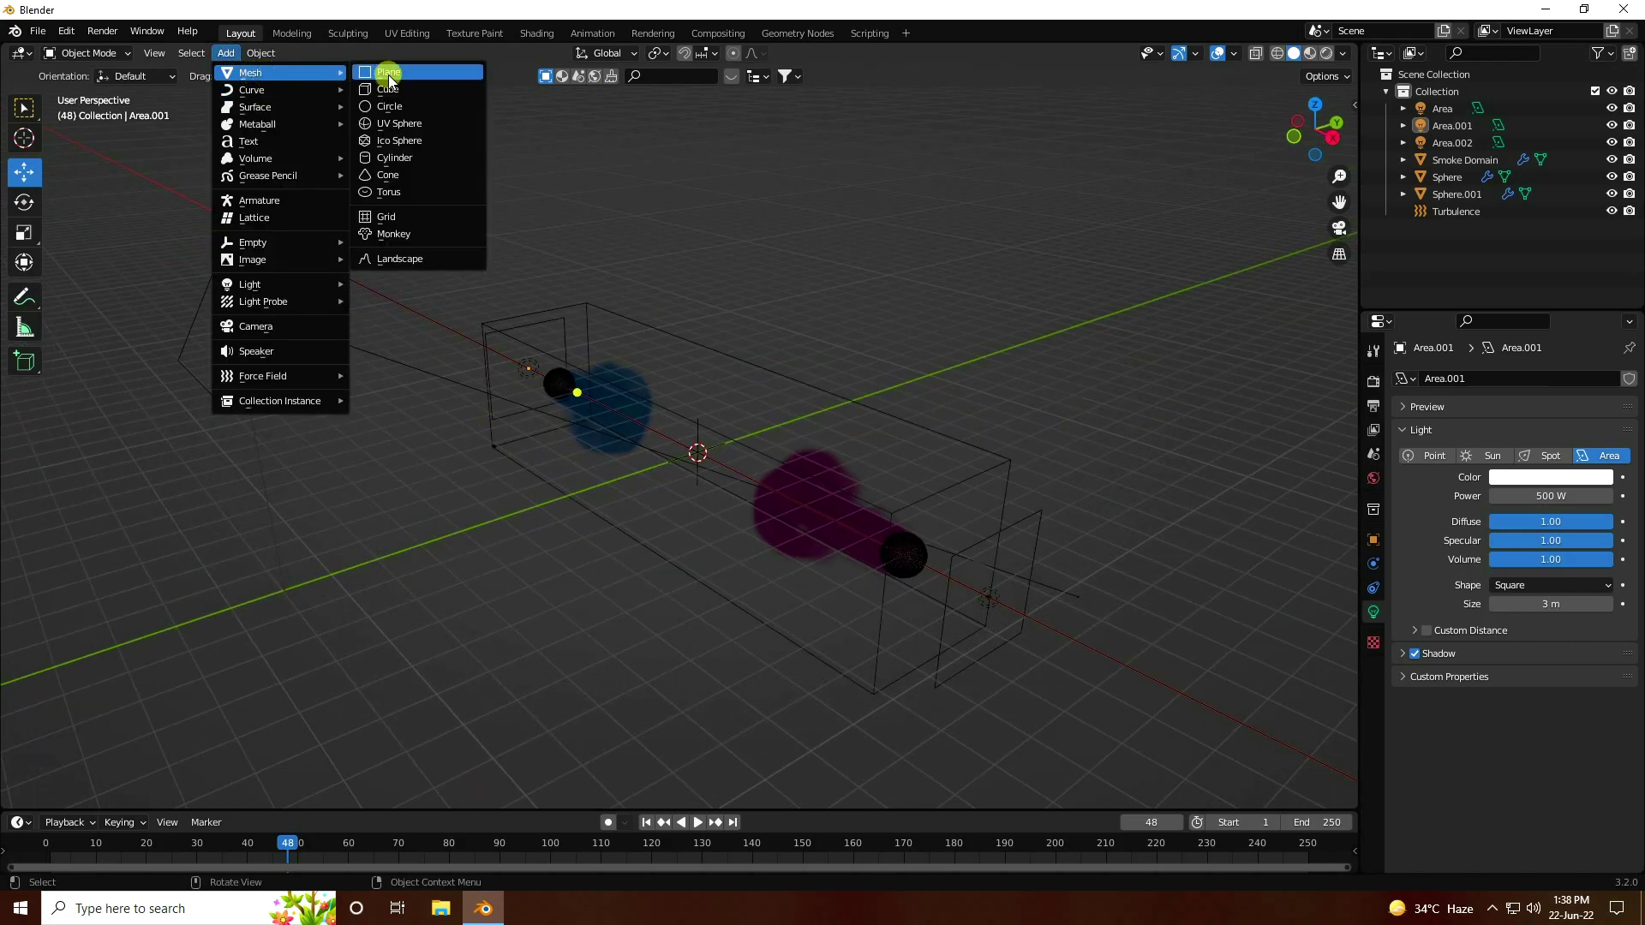
pyautogui.click(388, 75)
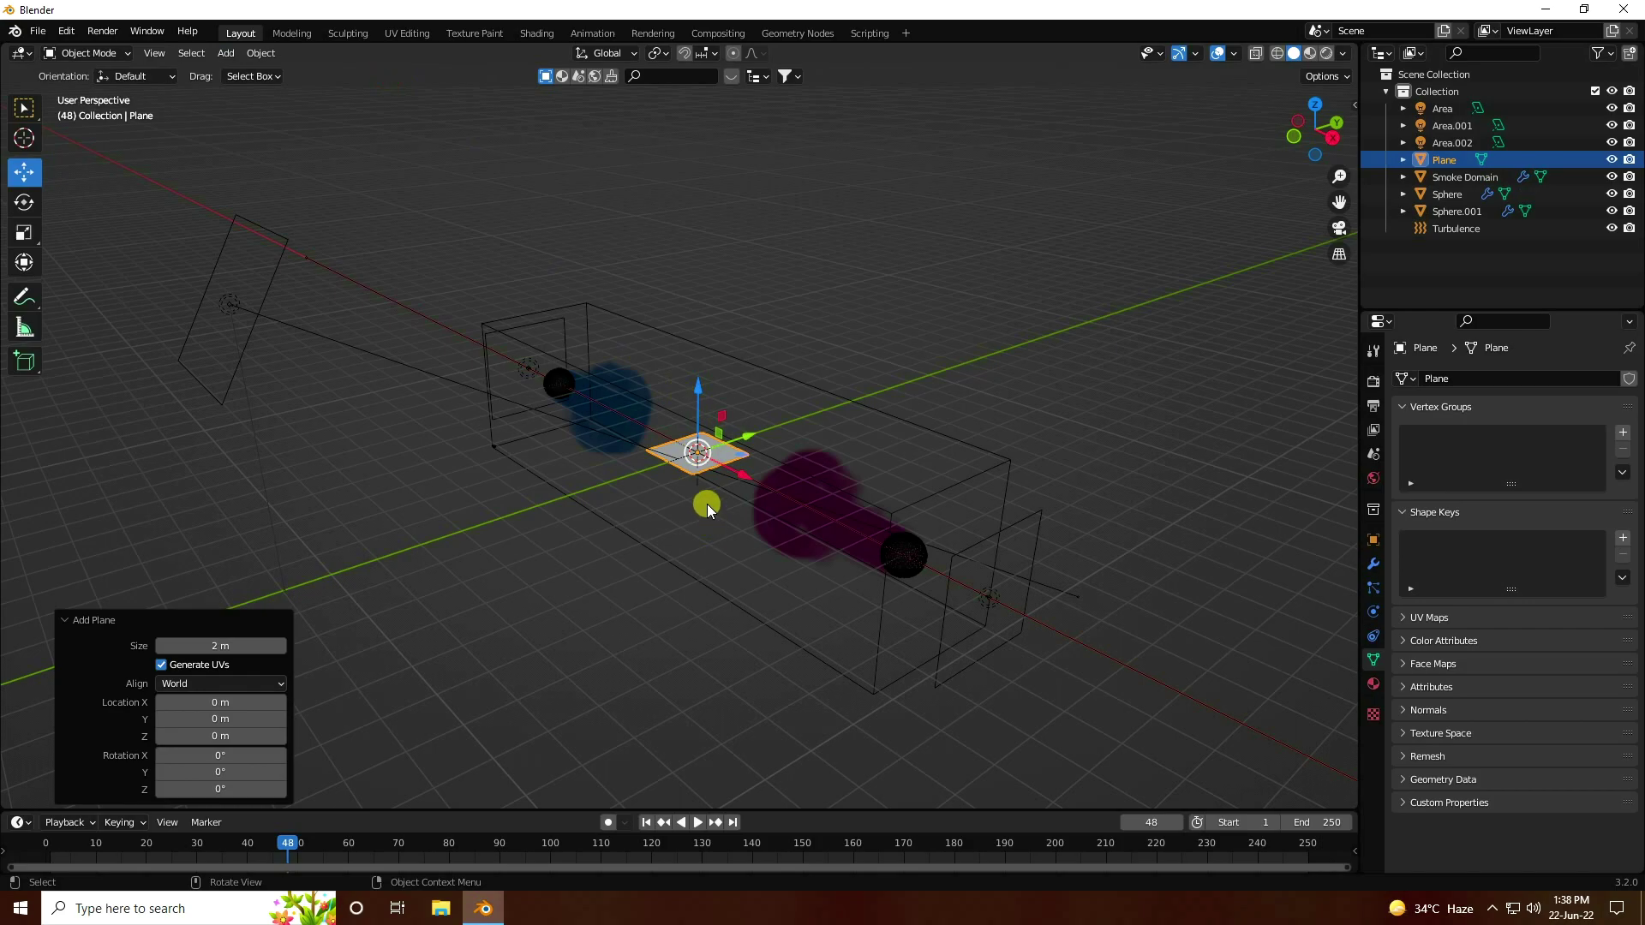
pyautogui.press('KP_1')
pyautogui.moveTo(699, 377); pyautogui.dragTo(705, 515)
pyautogui.moveTo(705, 515); pyautogui.dragTo(717, 466, button='middle')
# Step: Scale the plane up about 13.8x, then a further 2.18x
pyautogui.press('s')
pyautogui.click(1094, 349)
pyautogui.press('s')
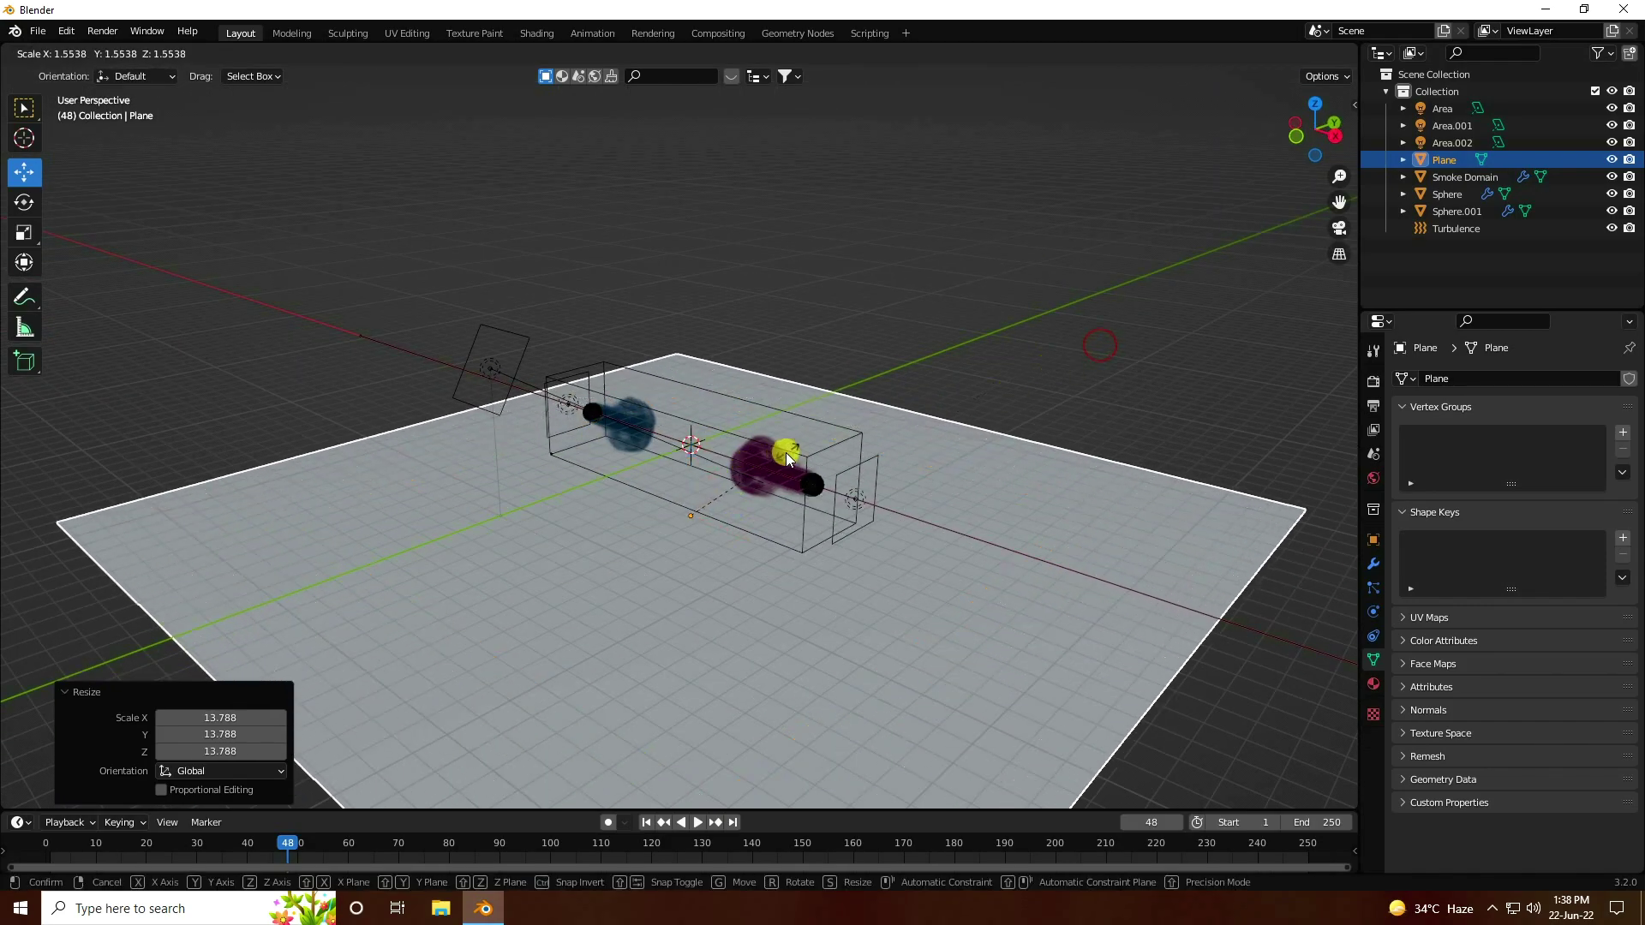
pyautogui.click(833, 441)
pyautogui.moveTo(833, 441); pyautogui.dragTo(232, 231, button='middle')
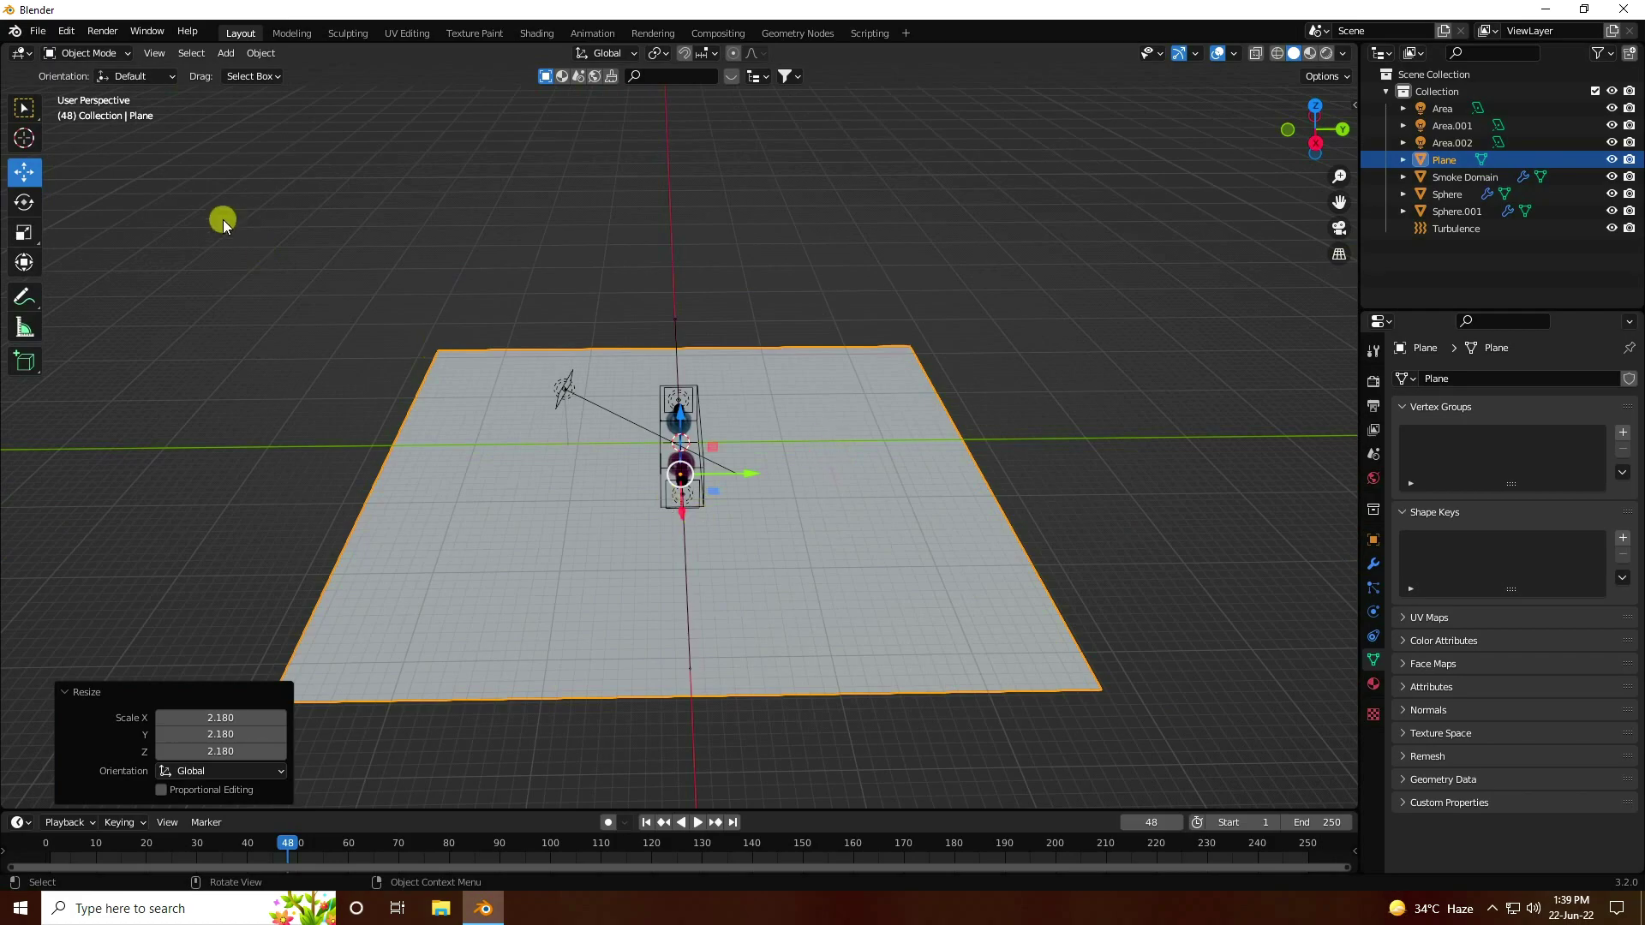
pyautogui.click(103, 52)
# Step: In Edit Mode, extrude the plane's back edge upward into a tall back wall
pyautogui.click(103, 91)
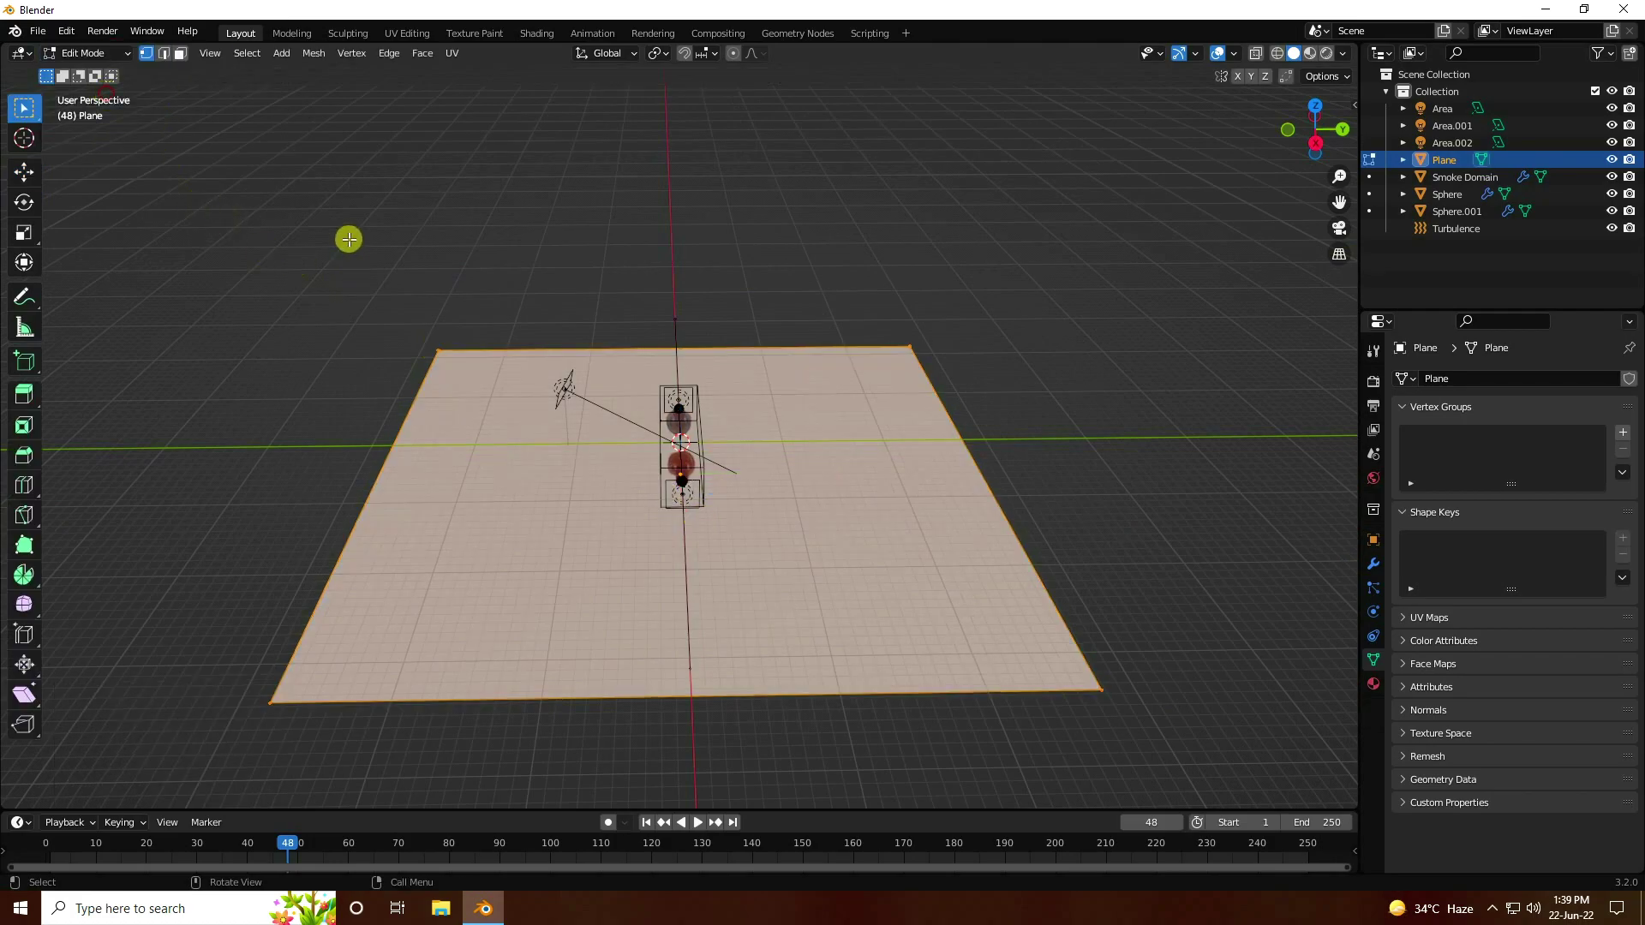
pyautogui.click(164, 54)
pyautogui.click(983, 476)
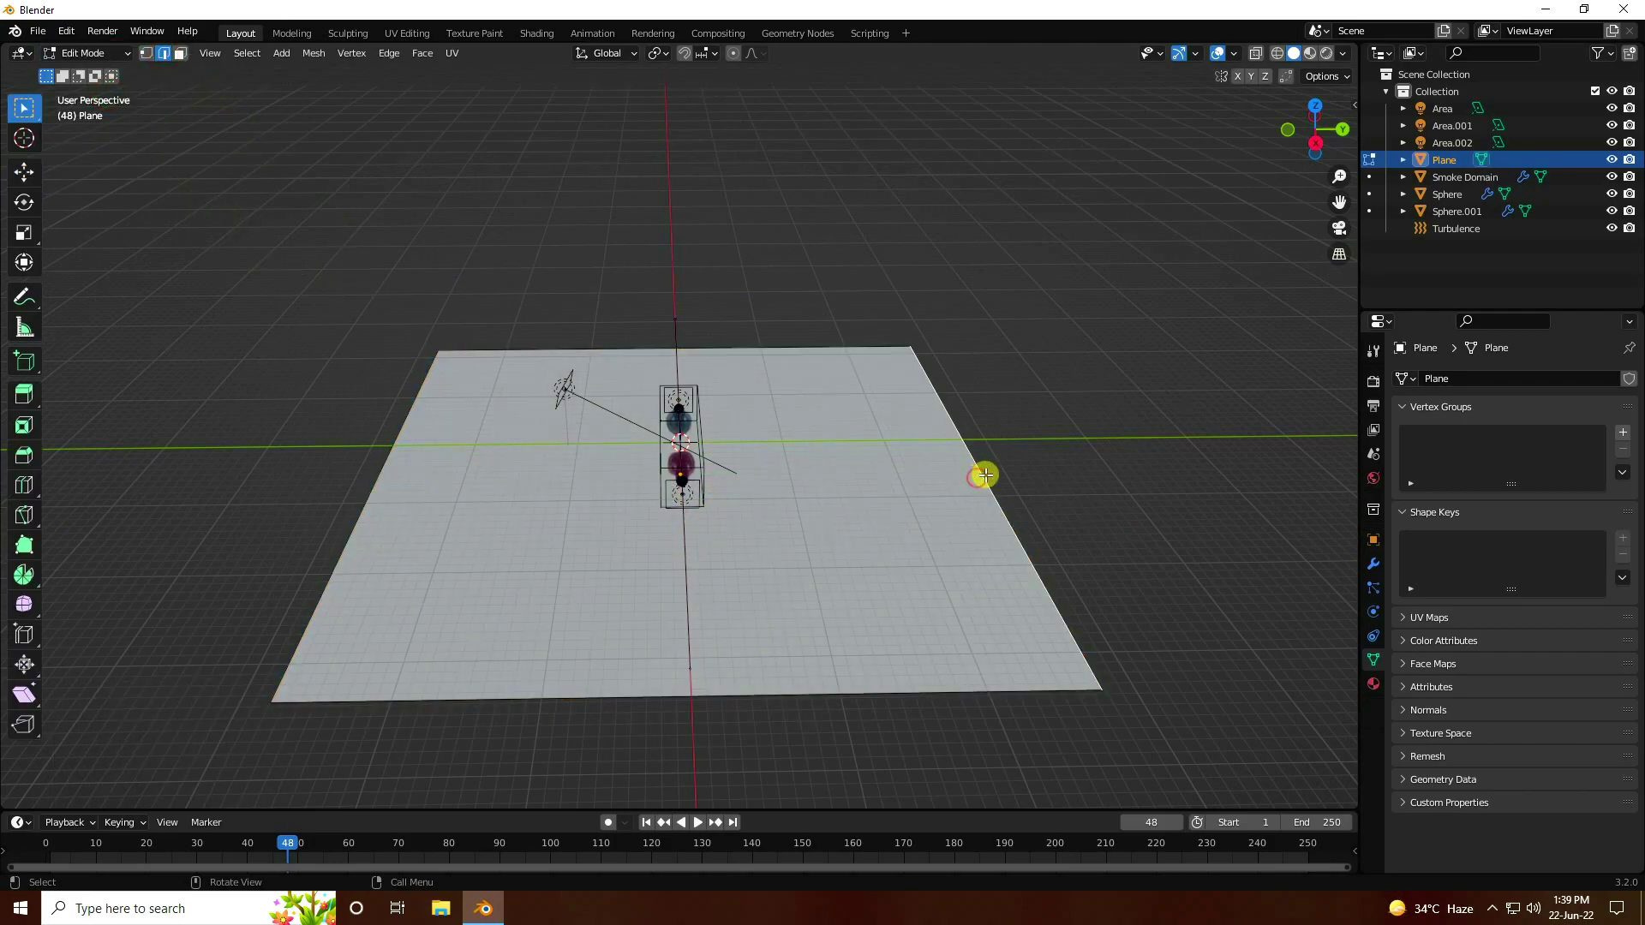
pyautogui.press('e')
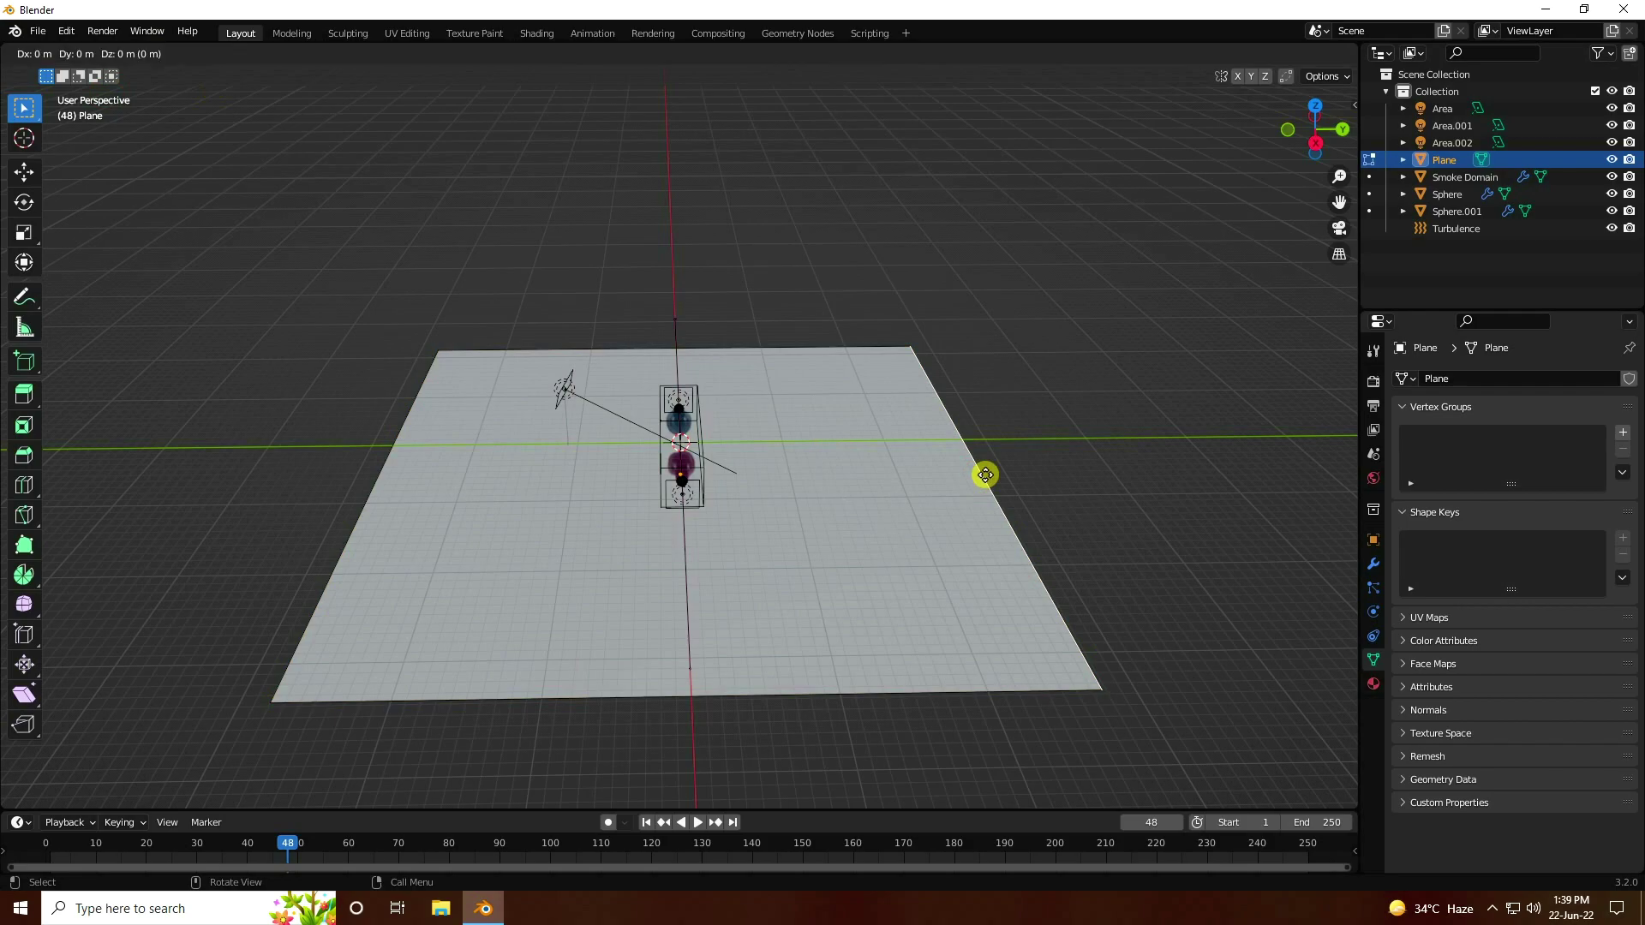
pyautogui.rightClick(985, 476)
pyautogui.click(25, 173)
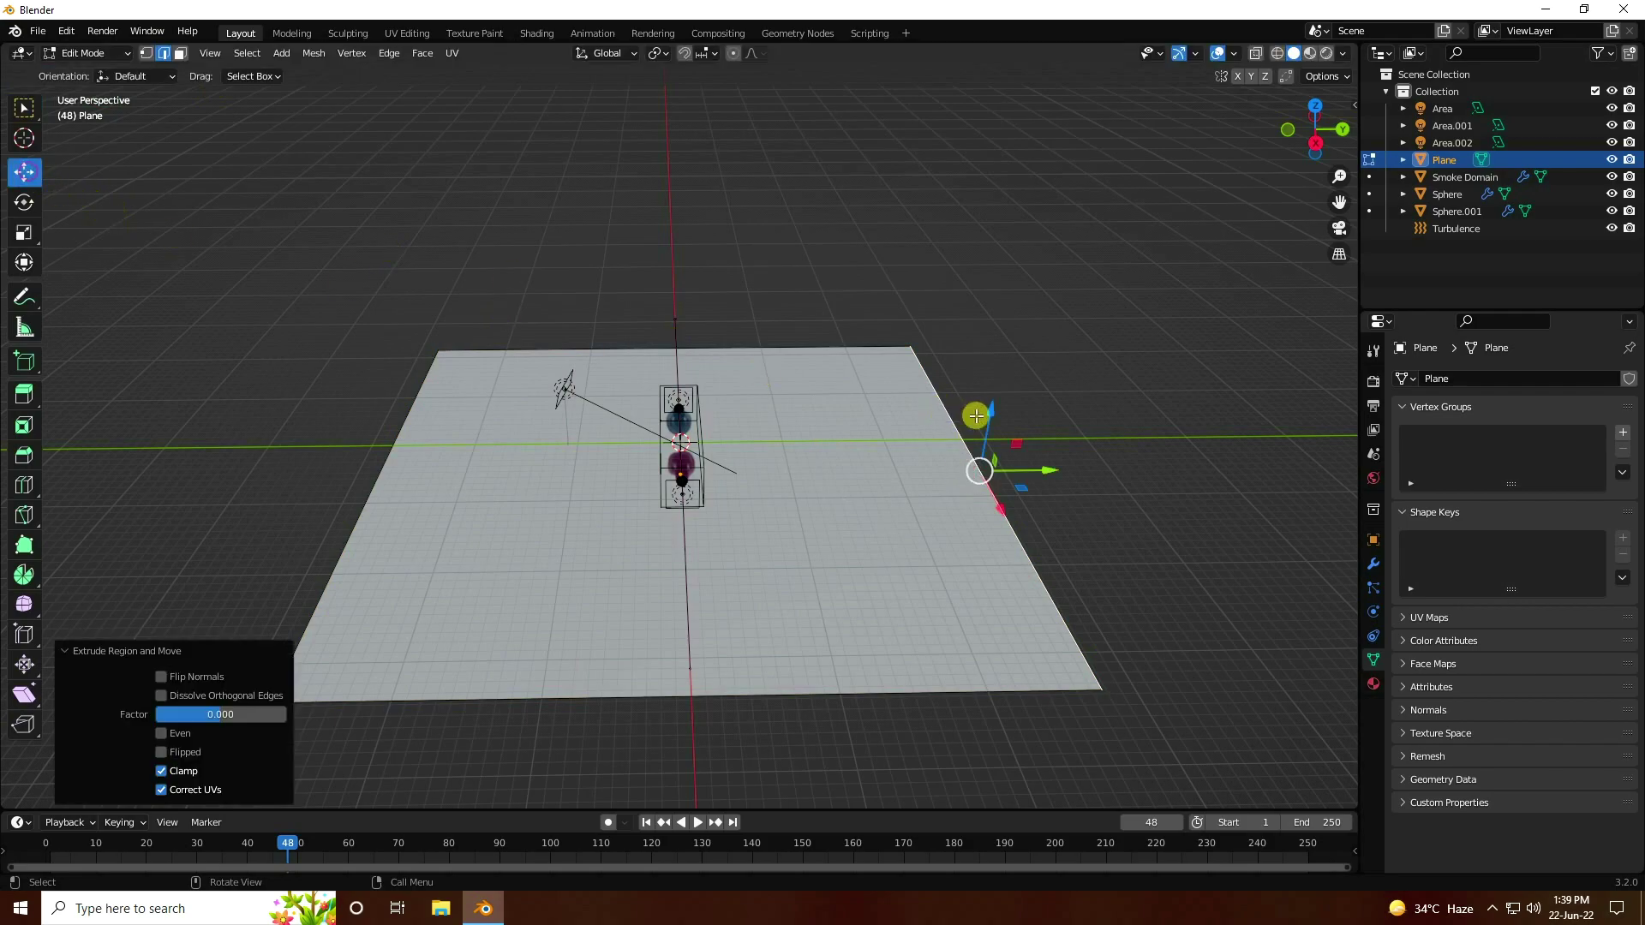
pyautogui.moveTo(994, 411); pyautogui.dragTo(1084, 768)
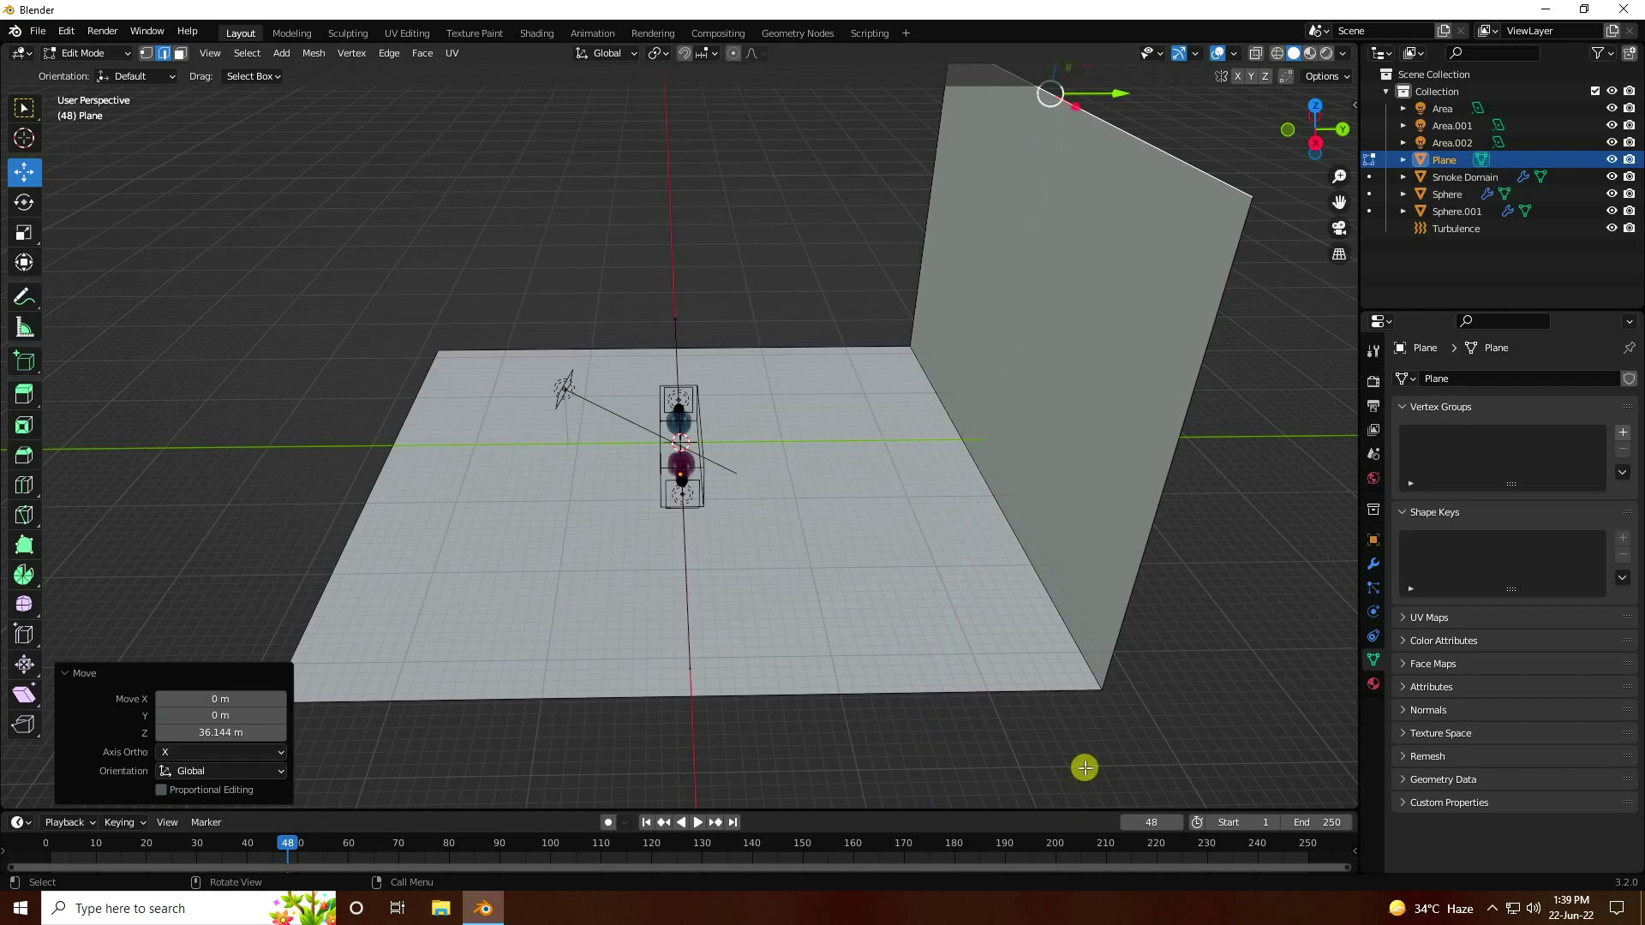
# Step: Round the wall-floor corner with a Bevel modifier of 0.2 m and 30 segments
pyautogui.click(1015, 530)
pyautogui.click(1378, 559)
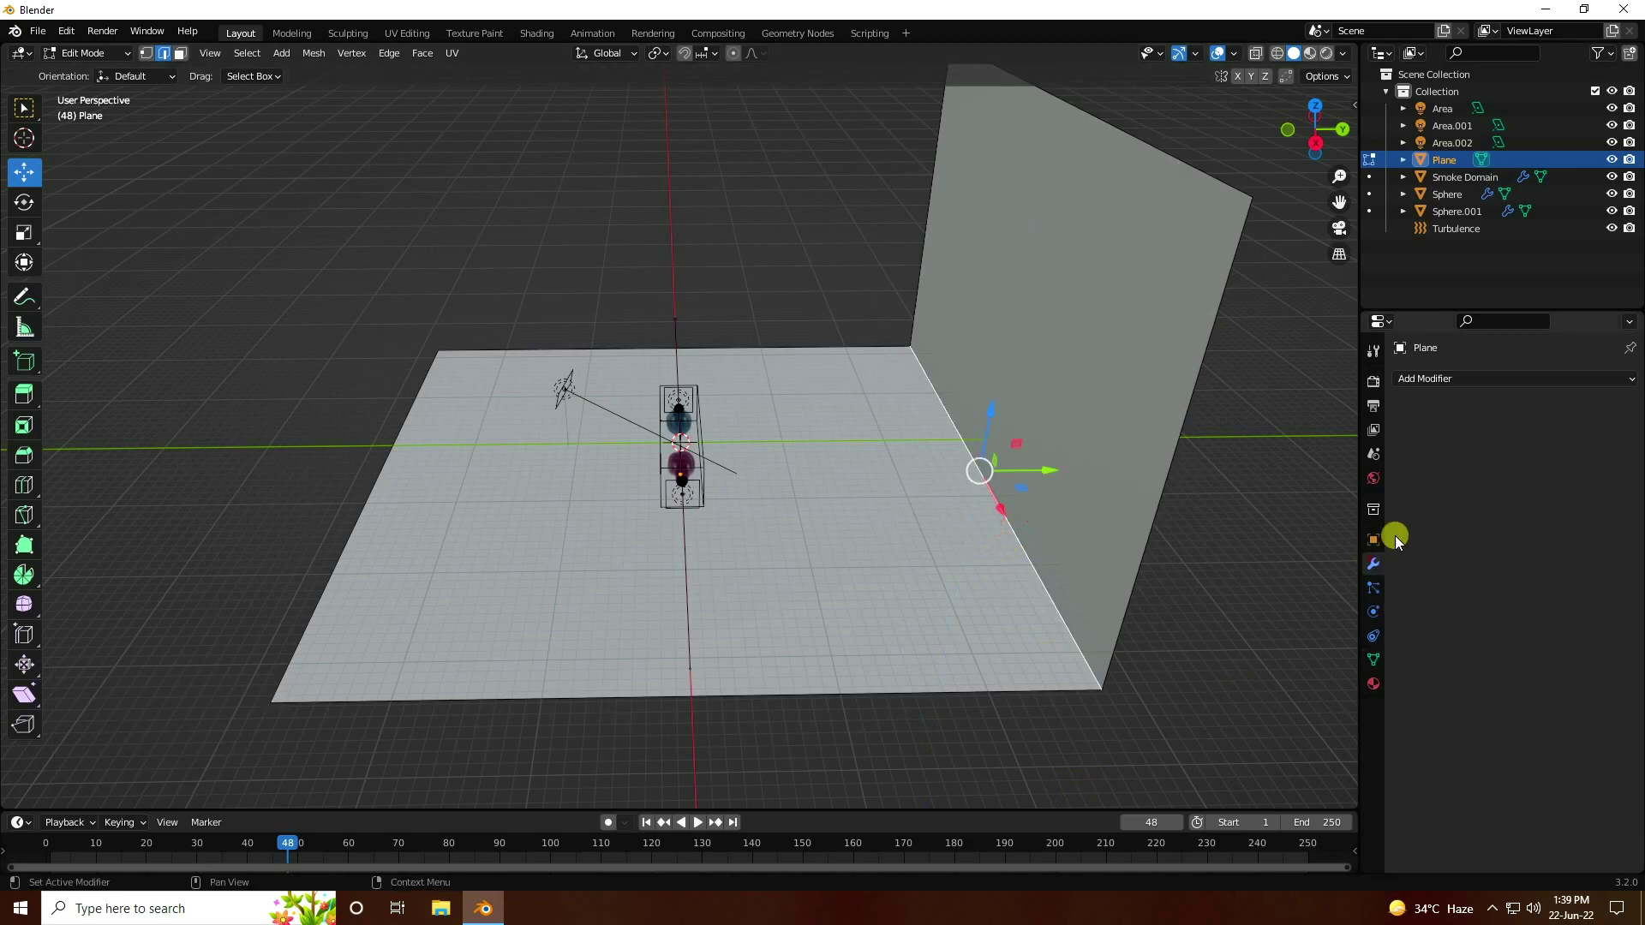
pyautogui.click(1437, 380)
pyautogui.click(1292, 449)
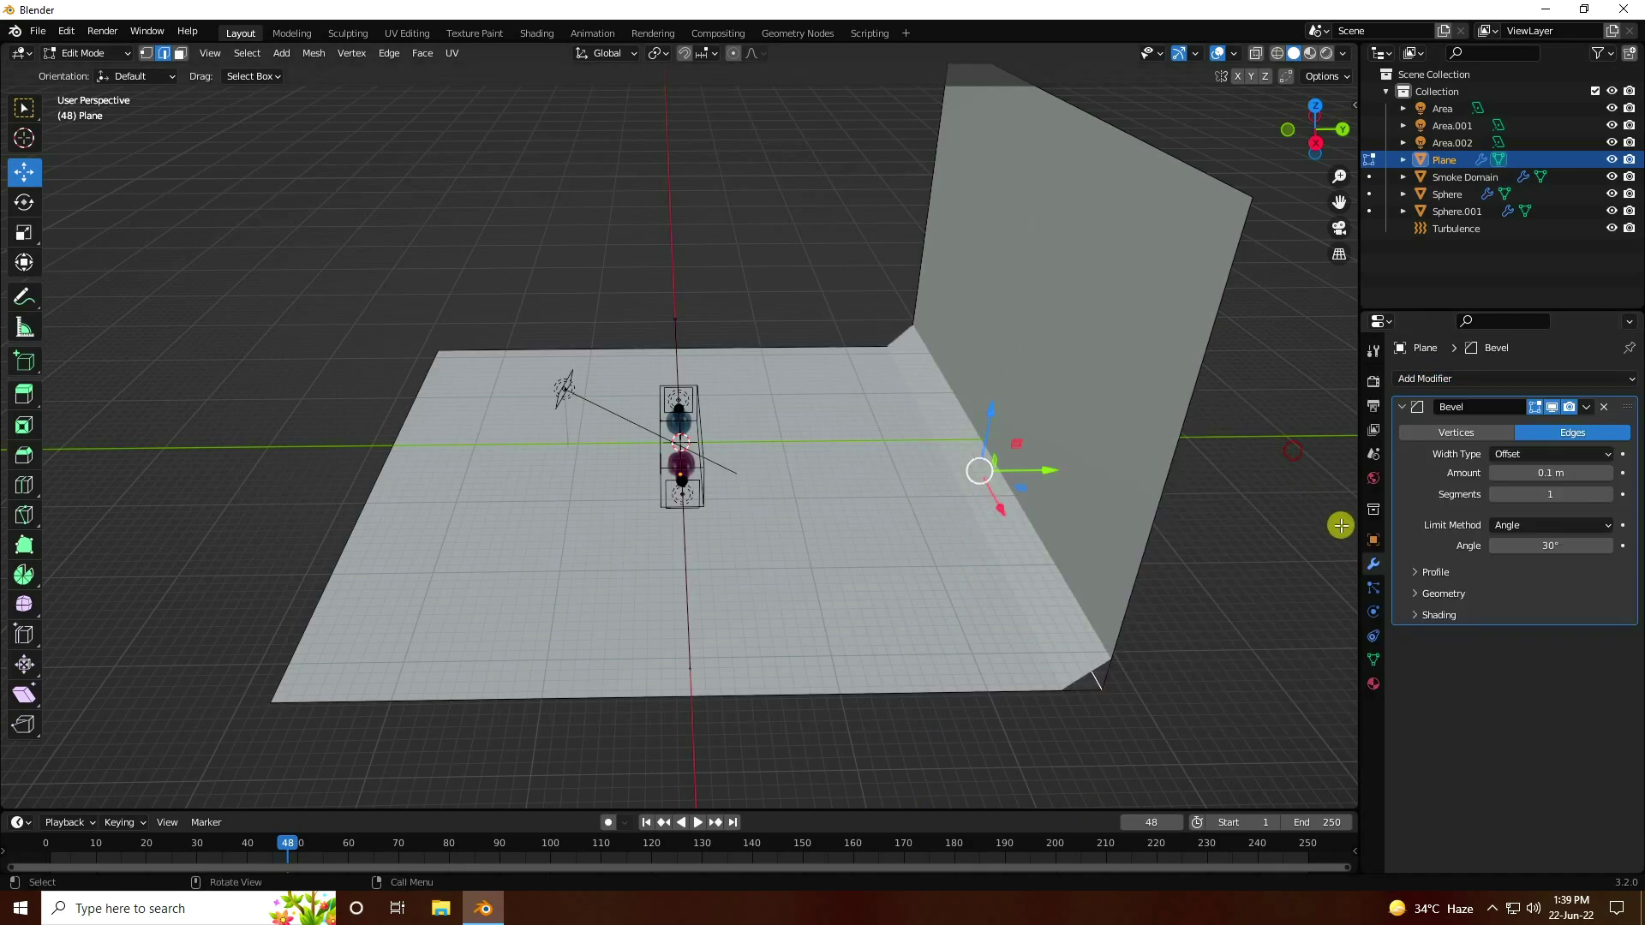
pyautogui.click(1548, 474)
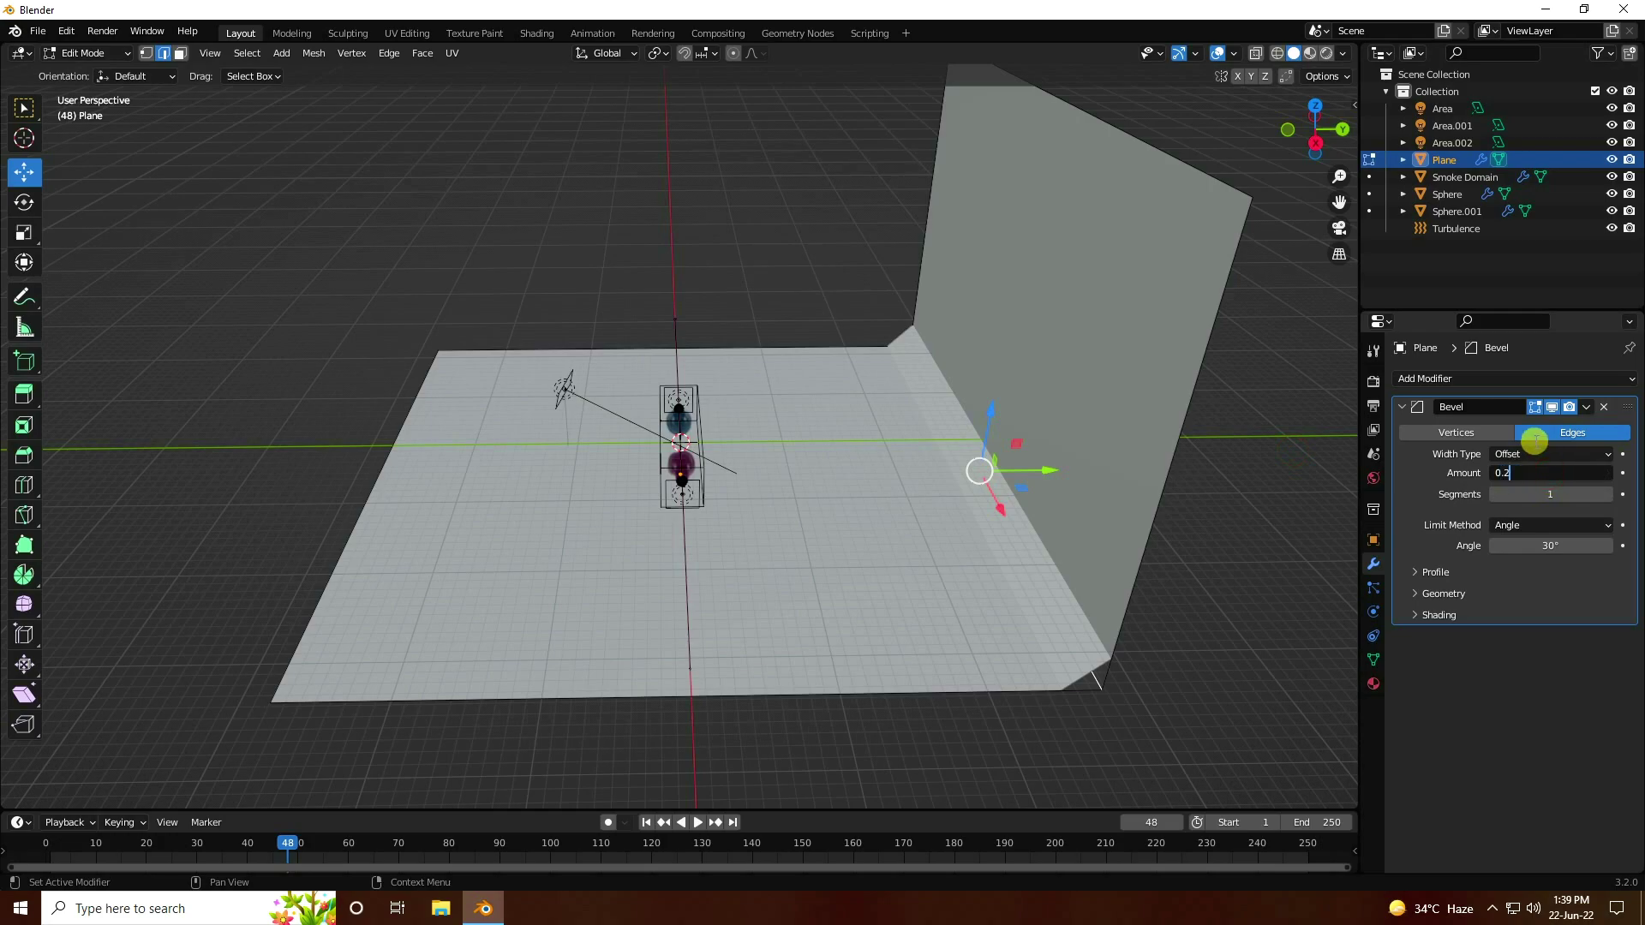
pyautogui.press('Return')
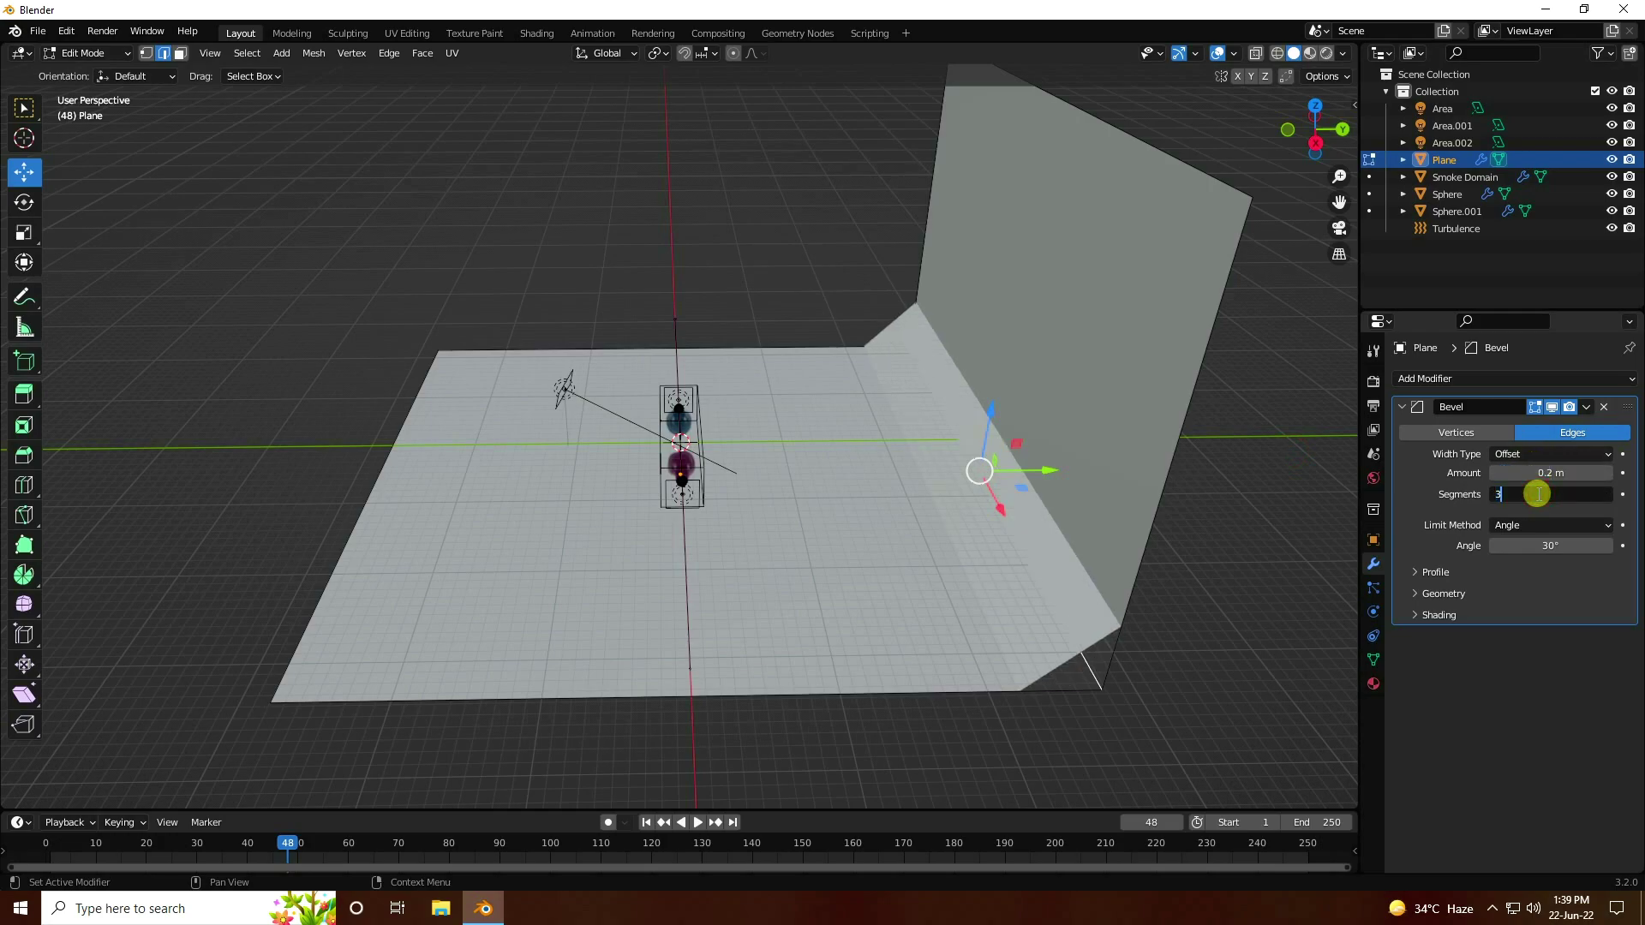
pyautogui.press('Return')
# Step: Return to Object Mode and apply Shade Smooth to the backdrop
pyautogui.click(83, 53)
pyautogui.click(81, 72)
pyautogui.rightClick(934, 290)
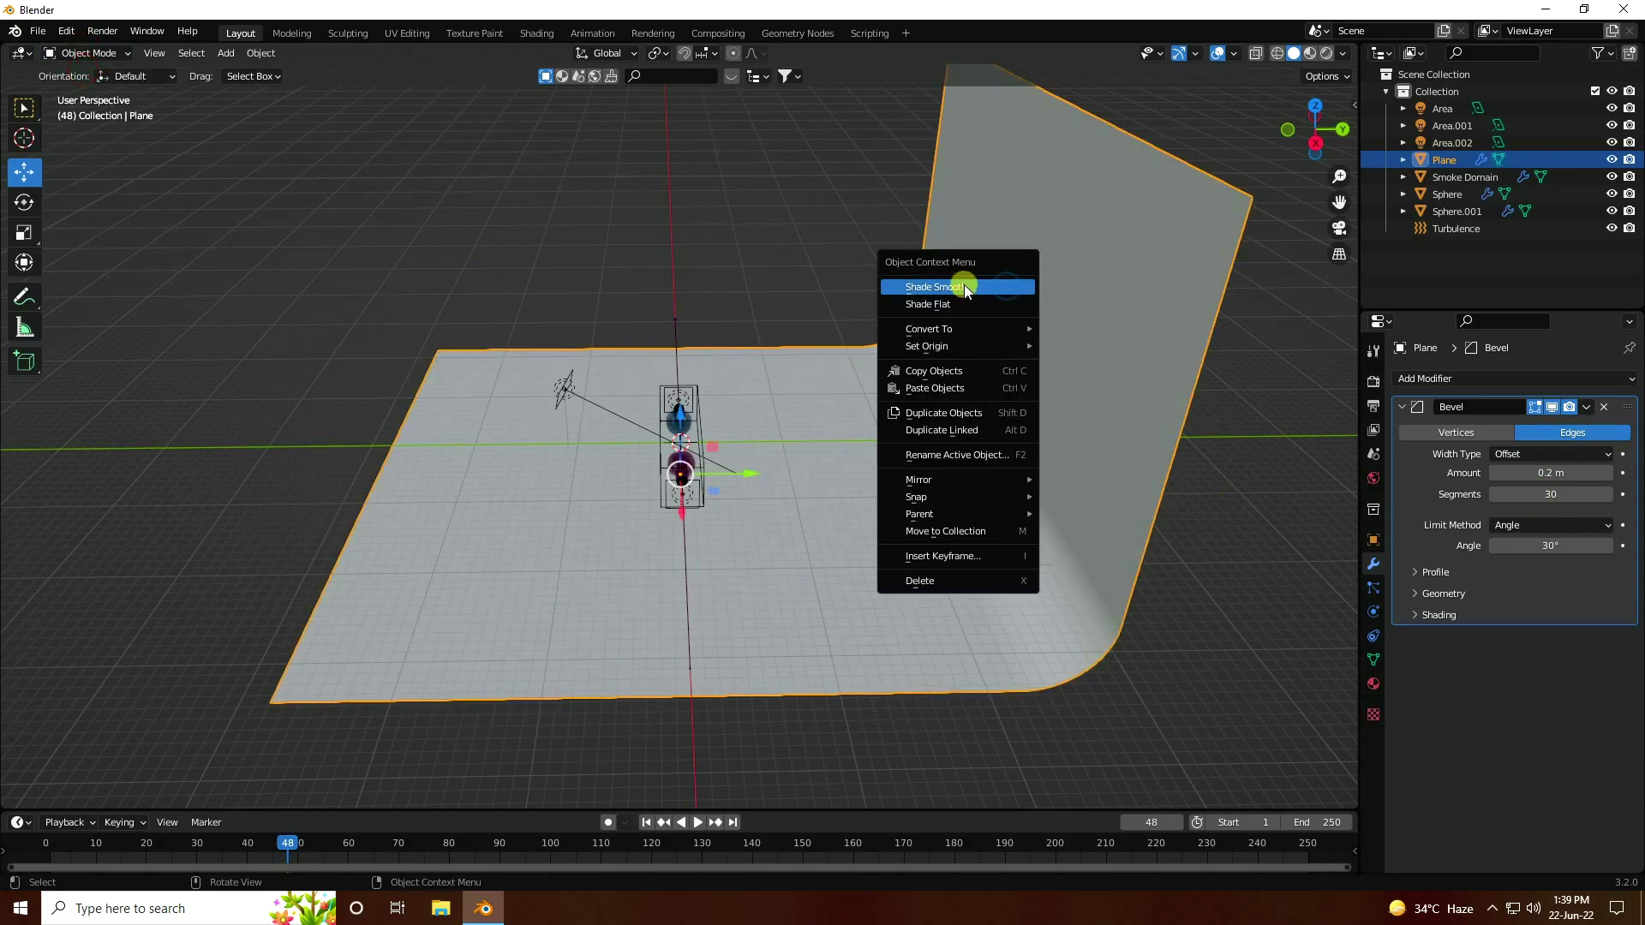
pyautogui.click(964, 286)
pyautogui.moveTo(853, 508); pyautogui.dragTo(867, 623, button='middle')
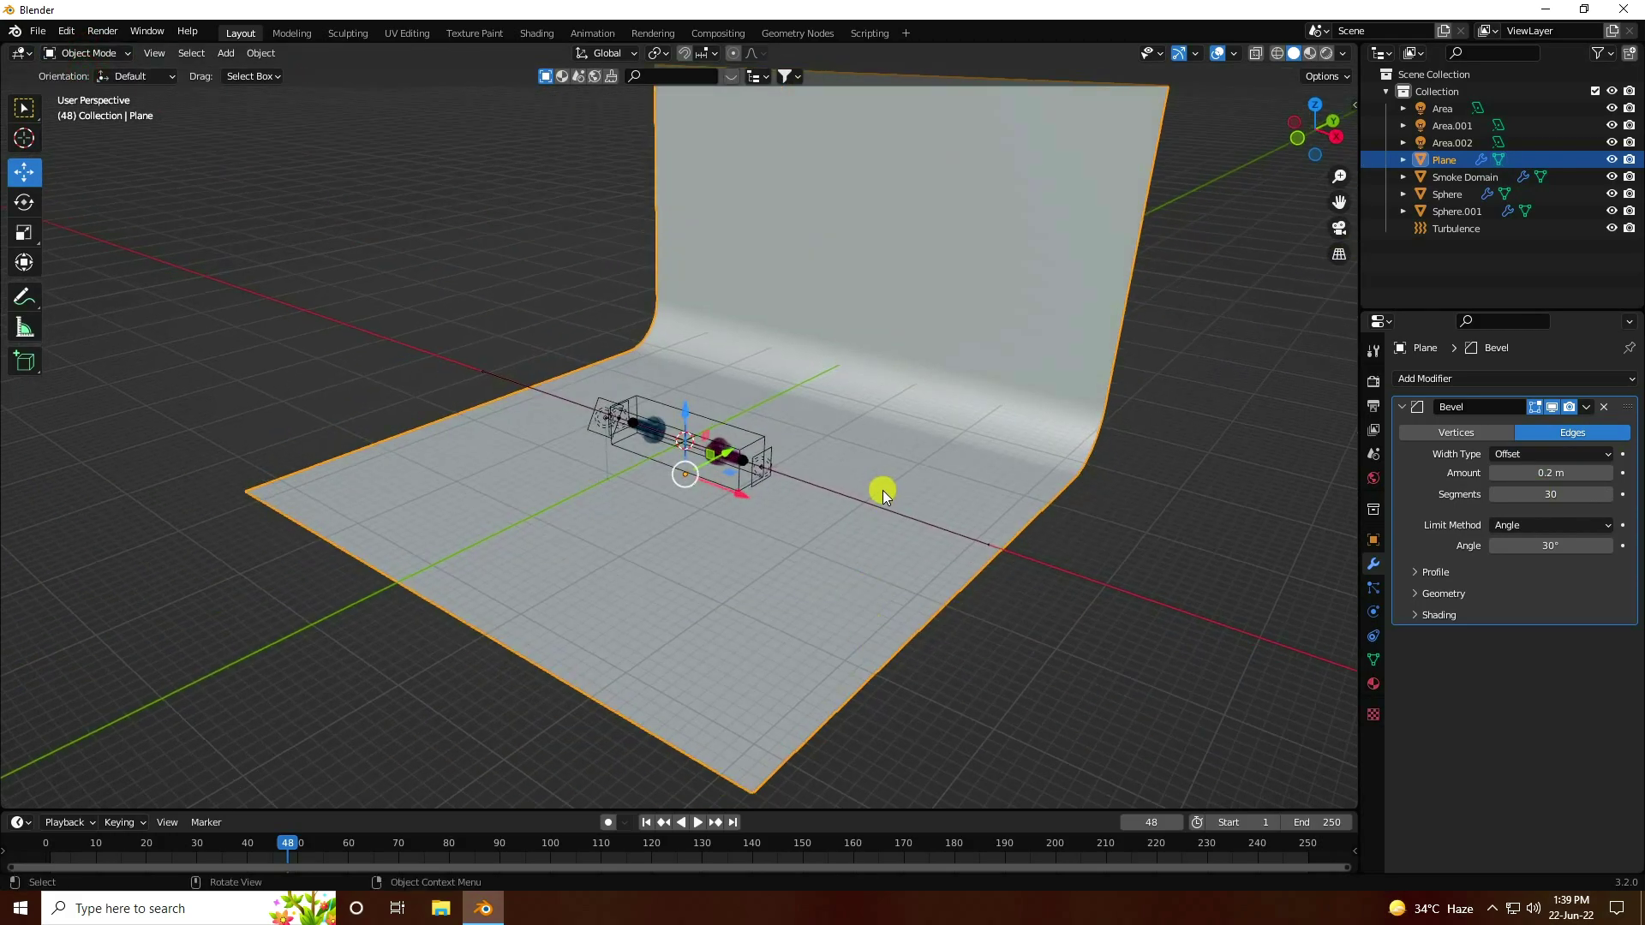
# Step: Give the backdrop a new black material, Material.001, and preview materials in the viewport
pyautogui.click(1373, 684)
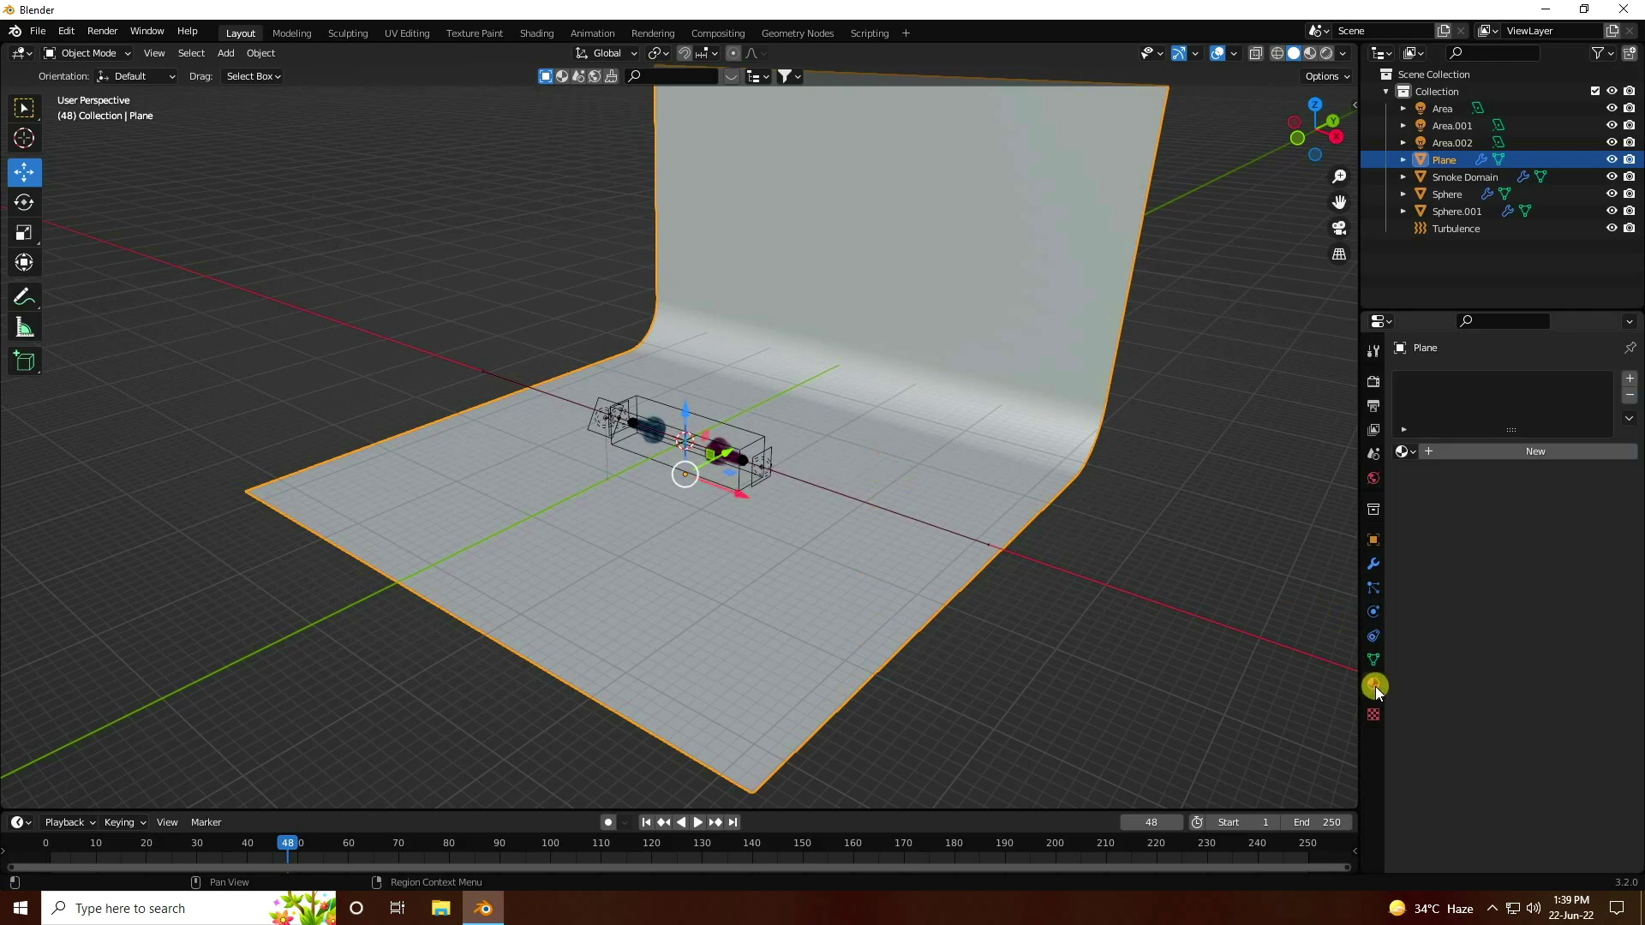
pyautogui.click(1450, 452)
pyautogui.click(1539, 641)
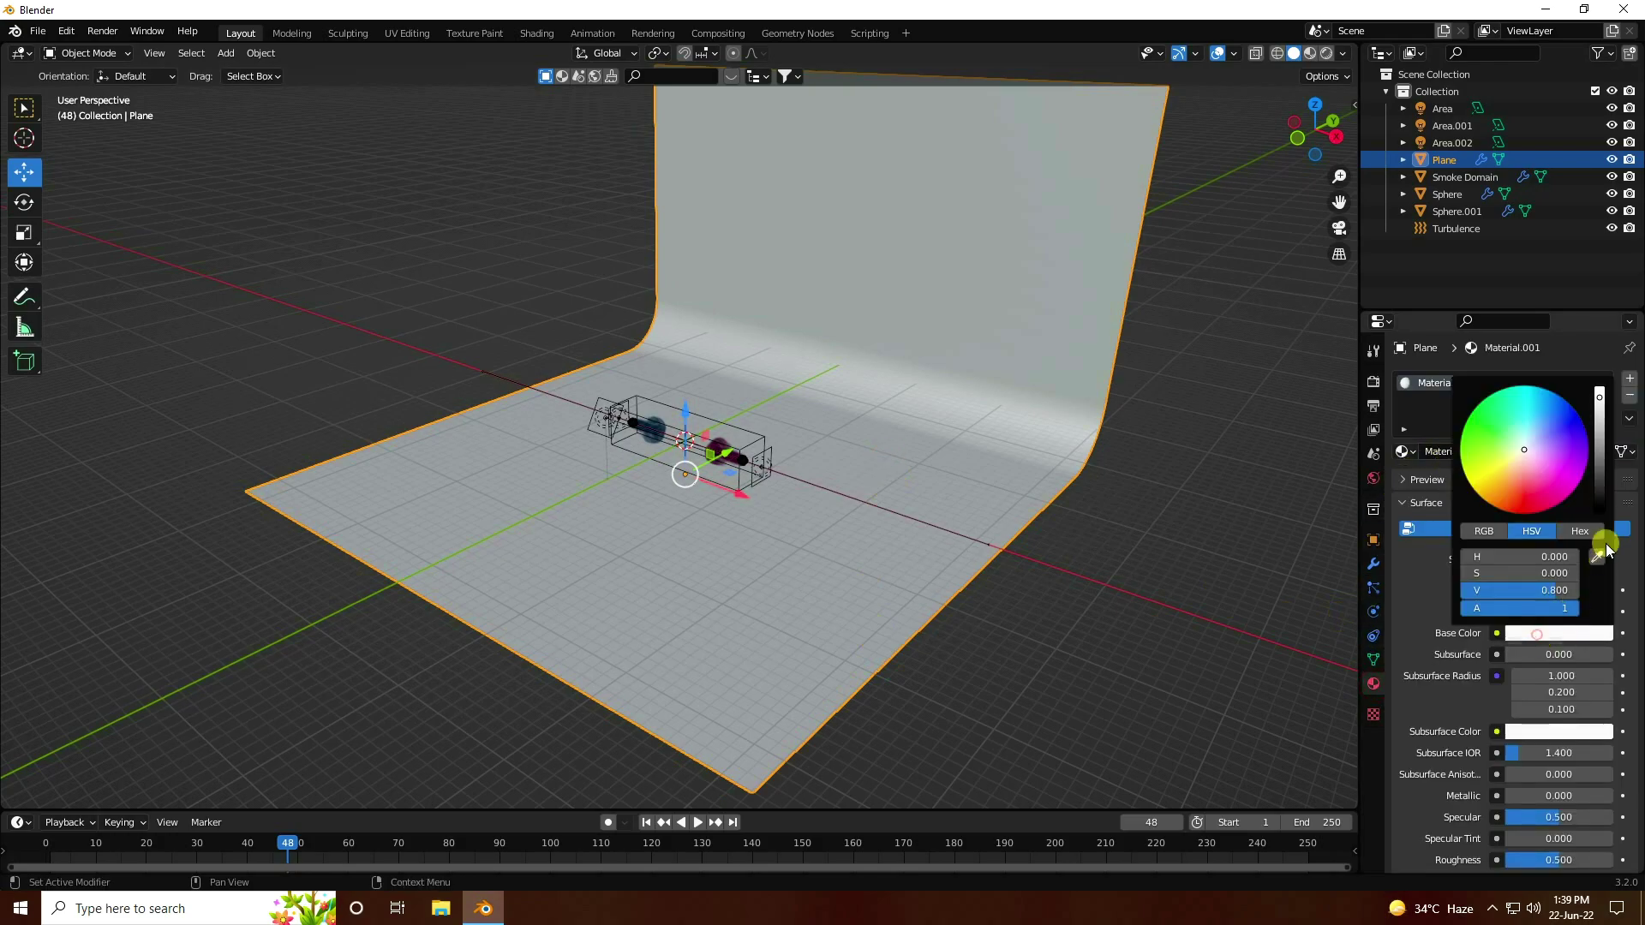
pyautogui.moveTo(1600, 472); pyautogui.dragTo(1542, 561)
pyautogui.click(1423, 550)
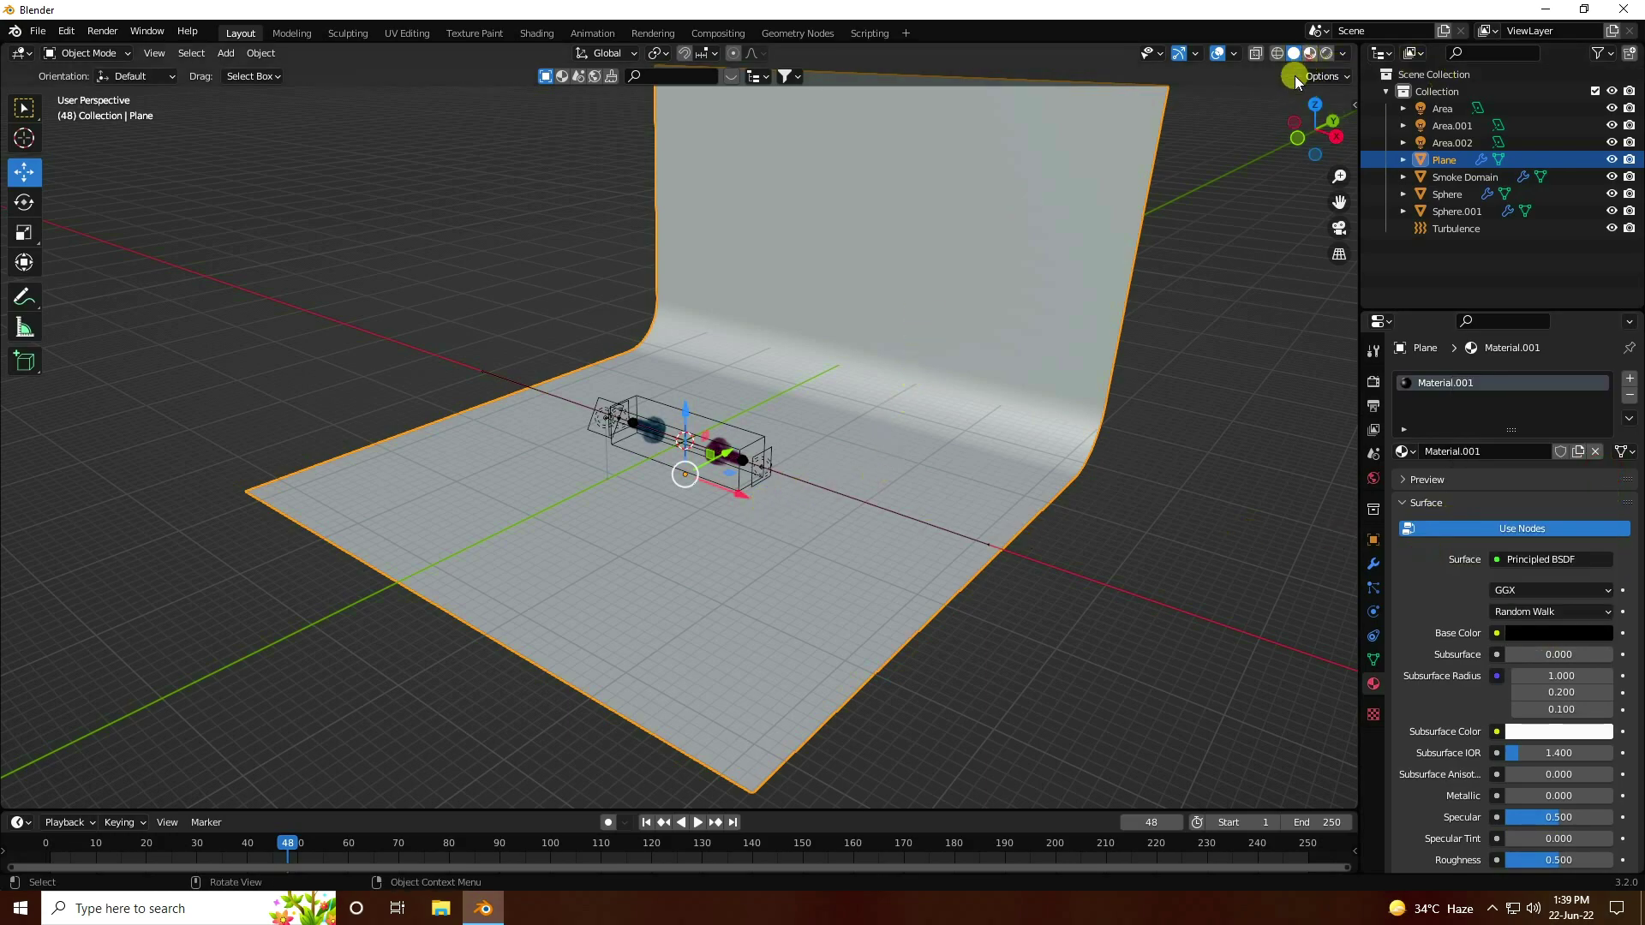
pyautogui.click(1310, 53)
pyautogui.moveTo(799, 444); pyautogui.dragTo(679, 434, button='middle')
# Step: Move the backdrop 13.878 m back along Y and stretch it 1.864× along X
pyautogui.press('g')
pyautogui.press('y')
pyautogui.click(608, 468)
pyautogui.click(23, 204)
pyautogui.hotkey('shift', 'space')
pyautogui.press('s')
pyautogui.moveTo(725, 545); pyautogui.dragTo(784, 559)
pyautogui.click(24, 172)
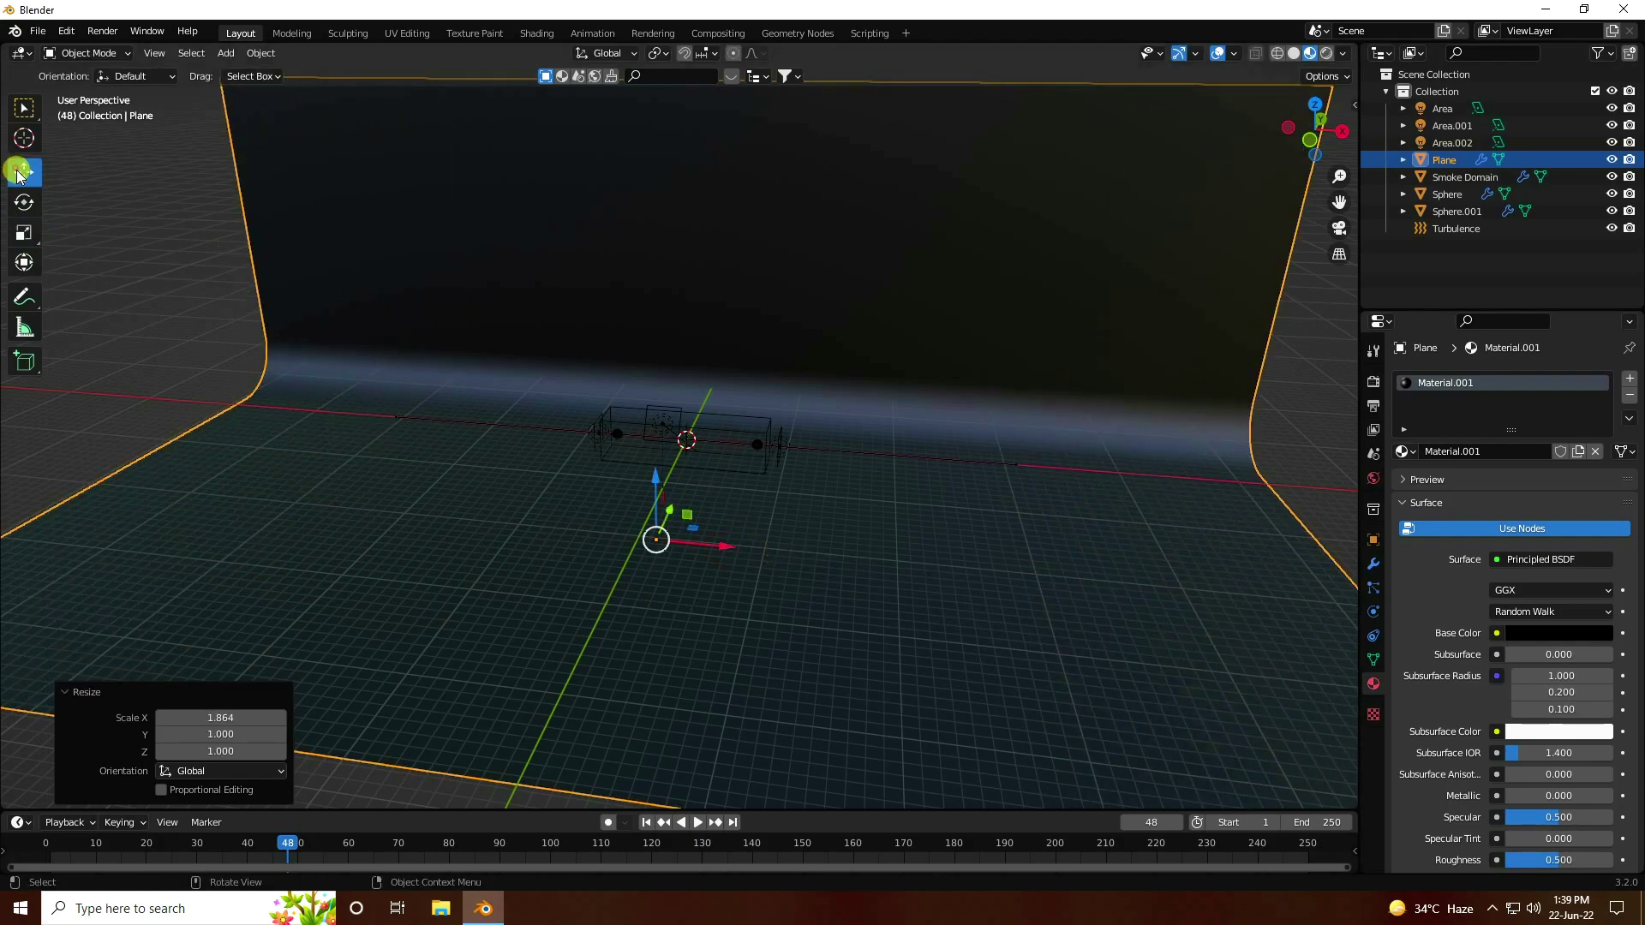
pyautogui.scroll(7, 706, 430)
pyautogui.moveTo(767, 471)
pyautogui.mouseDown(button='middle')
pyautogui.moveTo(791, 430)
pyautogui.moveTo(779, 460)
pyautogui.moveTo(793, 465)
pyautogui.mouseUp(button='middle')
pyautogui.scroll(3, 795, 434)
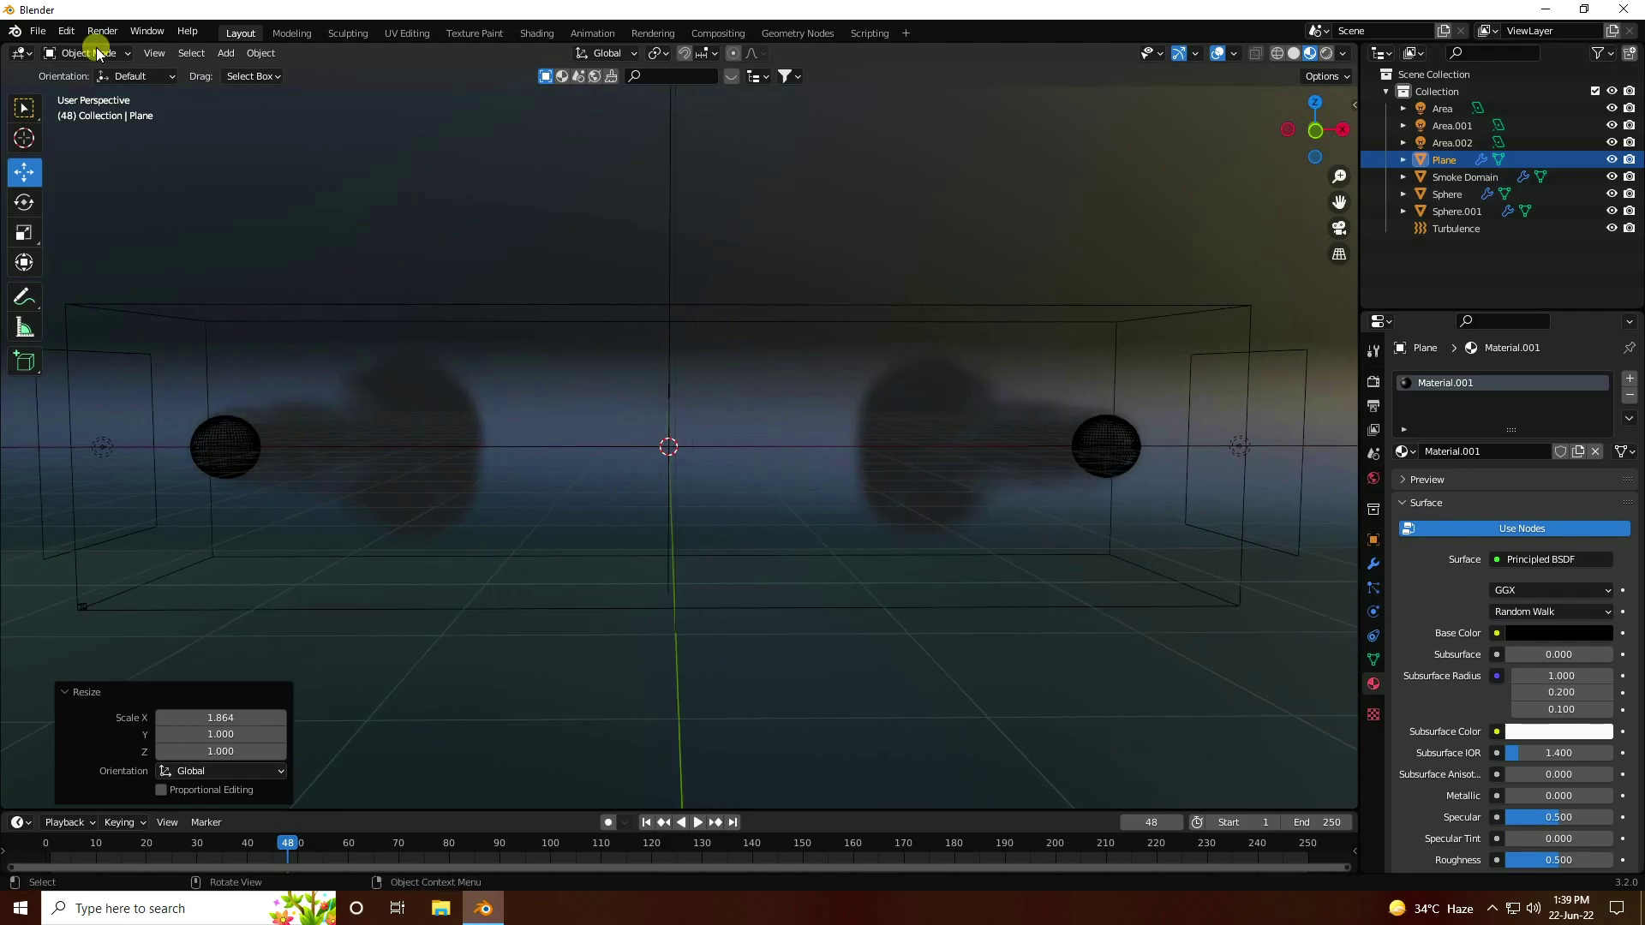
# Step: Add a camera and set its rotation to X 90°, Y 0°, Z 0°
pyautogui.click(226, 53)
pyautogui.click(283, 329)
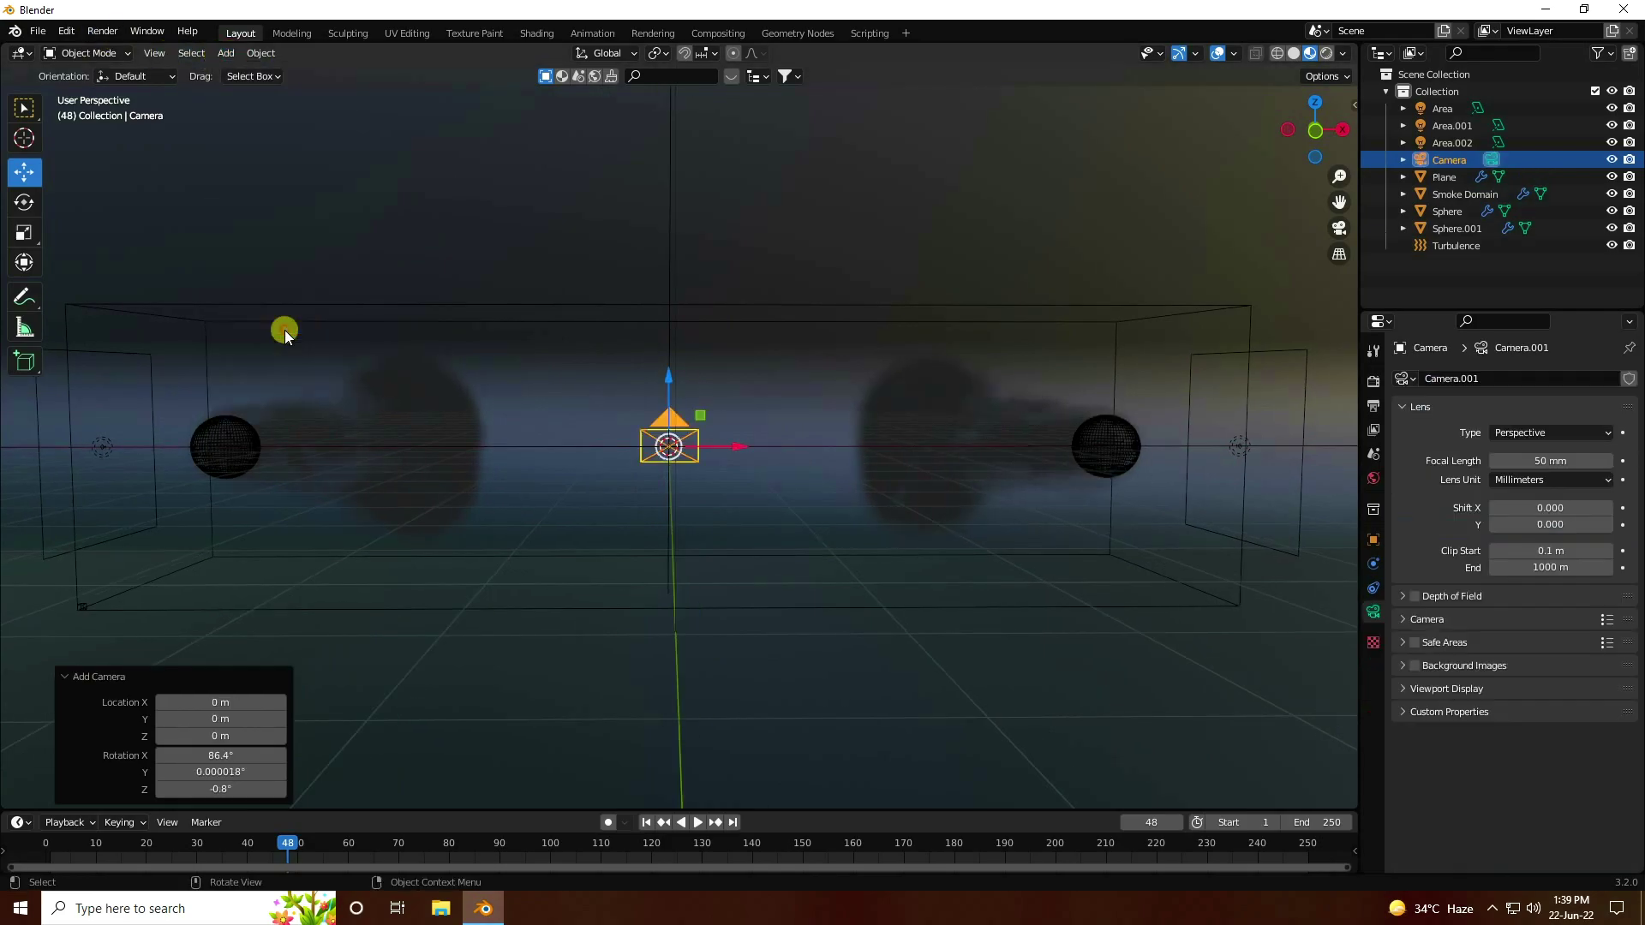
pyautogui.click(1448, 160)
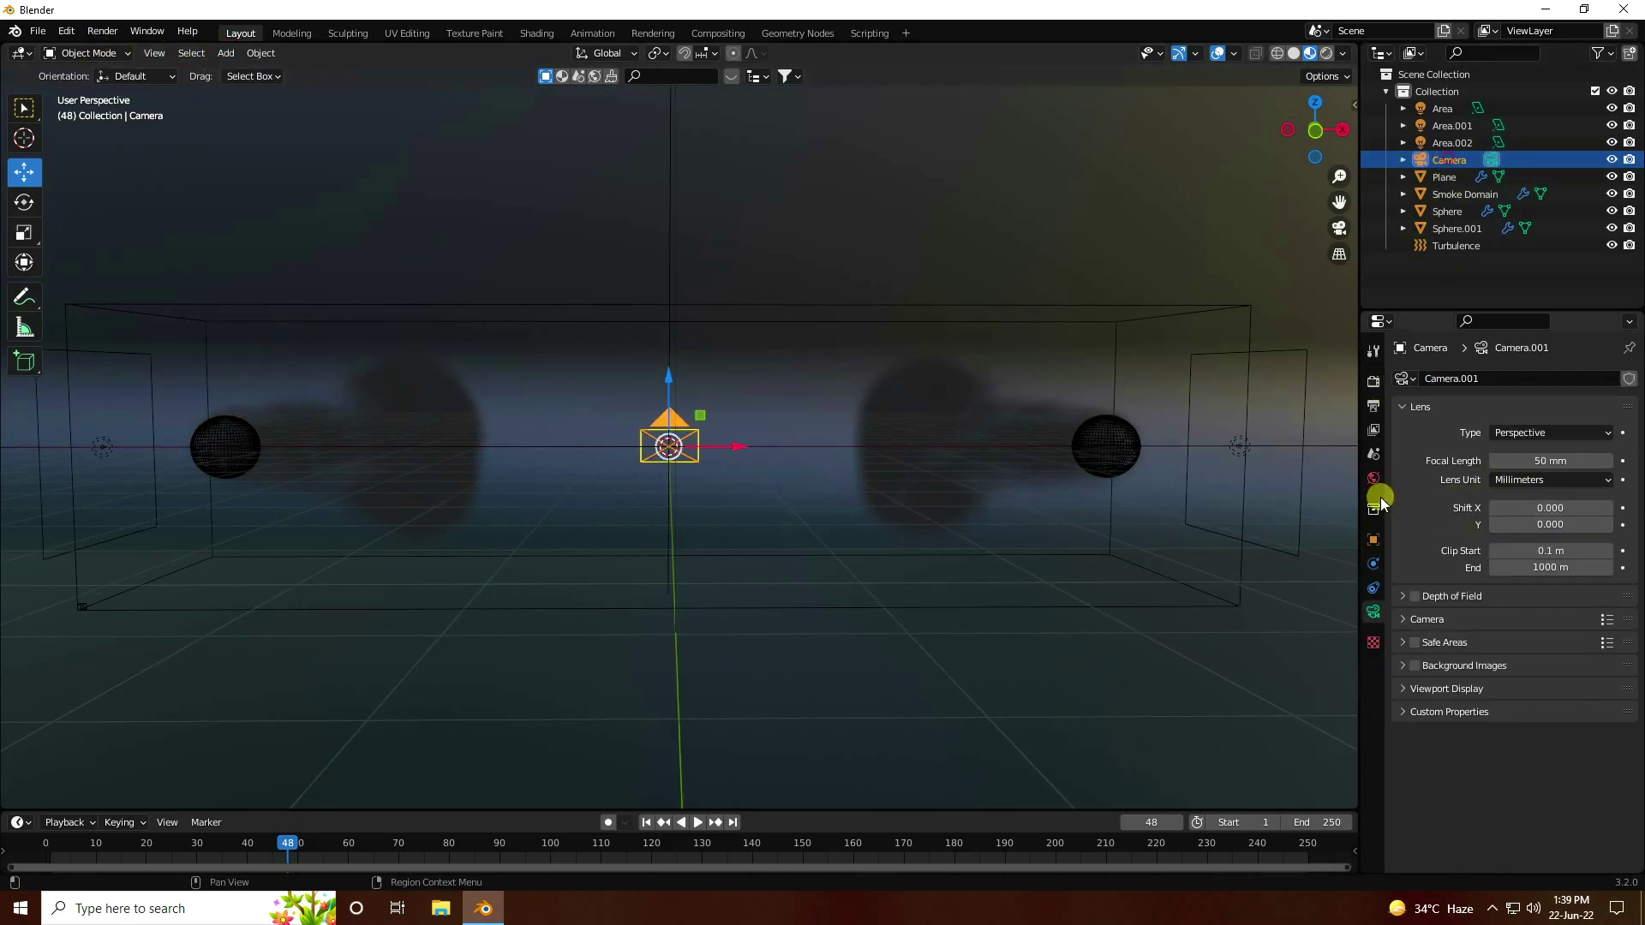
pyautogui.click(1374, 537)
pyautogui.doubleClick(1534, 489)
pyautogui.write('90')
pyautogui.press('Tab')
pyautogui.write('0')
pyautogui.press('Tab')
pyautogui.write('0')
pyautogui.press('Return')
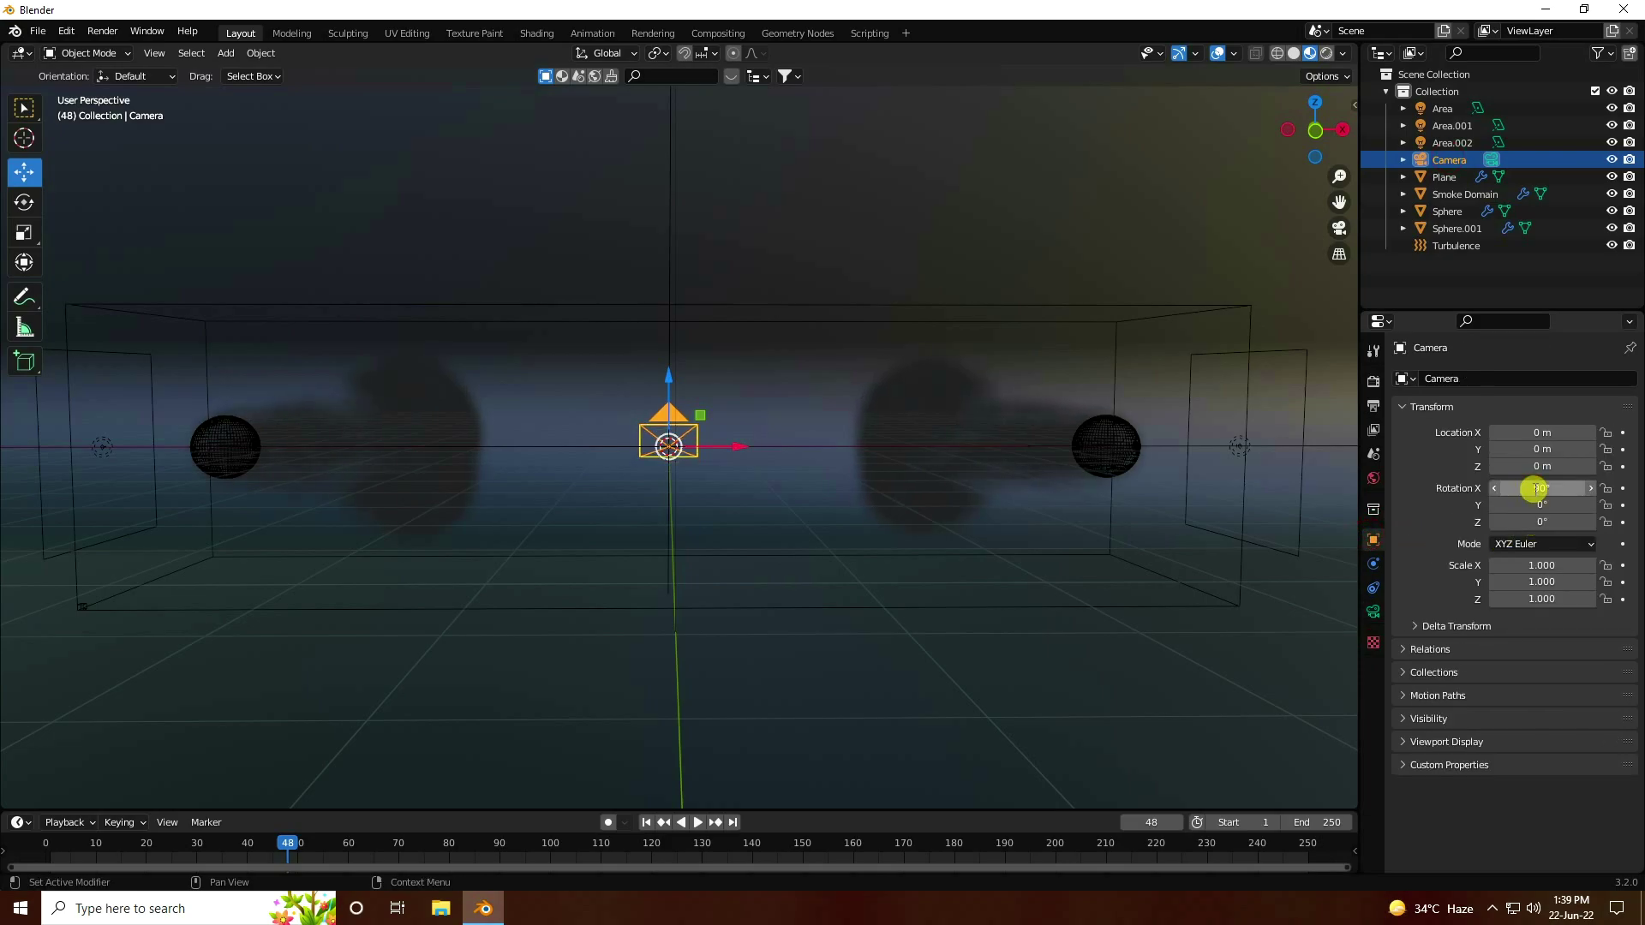
# Step: Look through the camera and pull it back to Y -18.97 m to frame both emitters
pyautogui.press('KP_0')
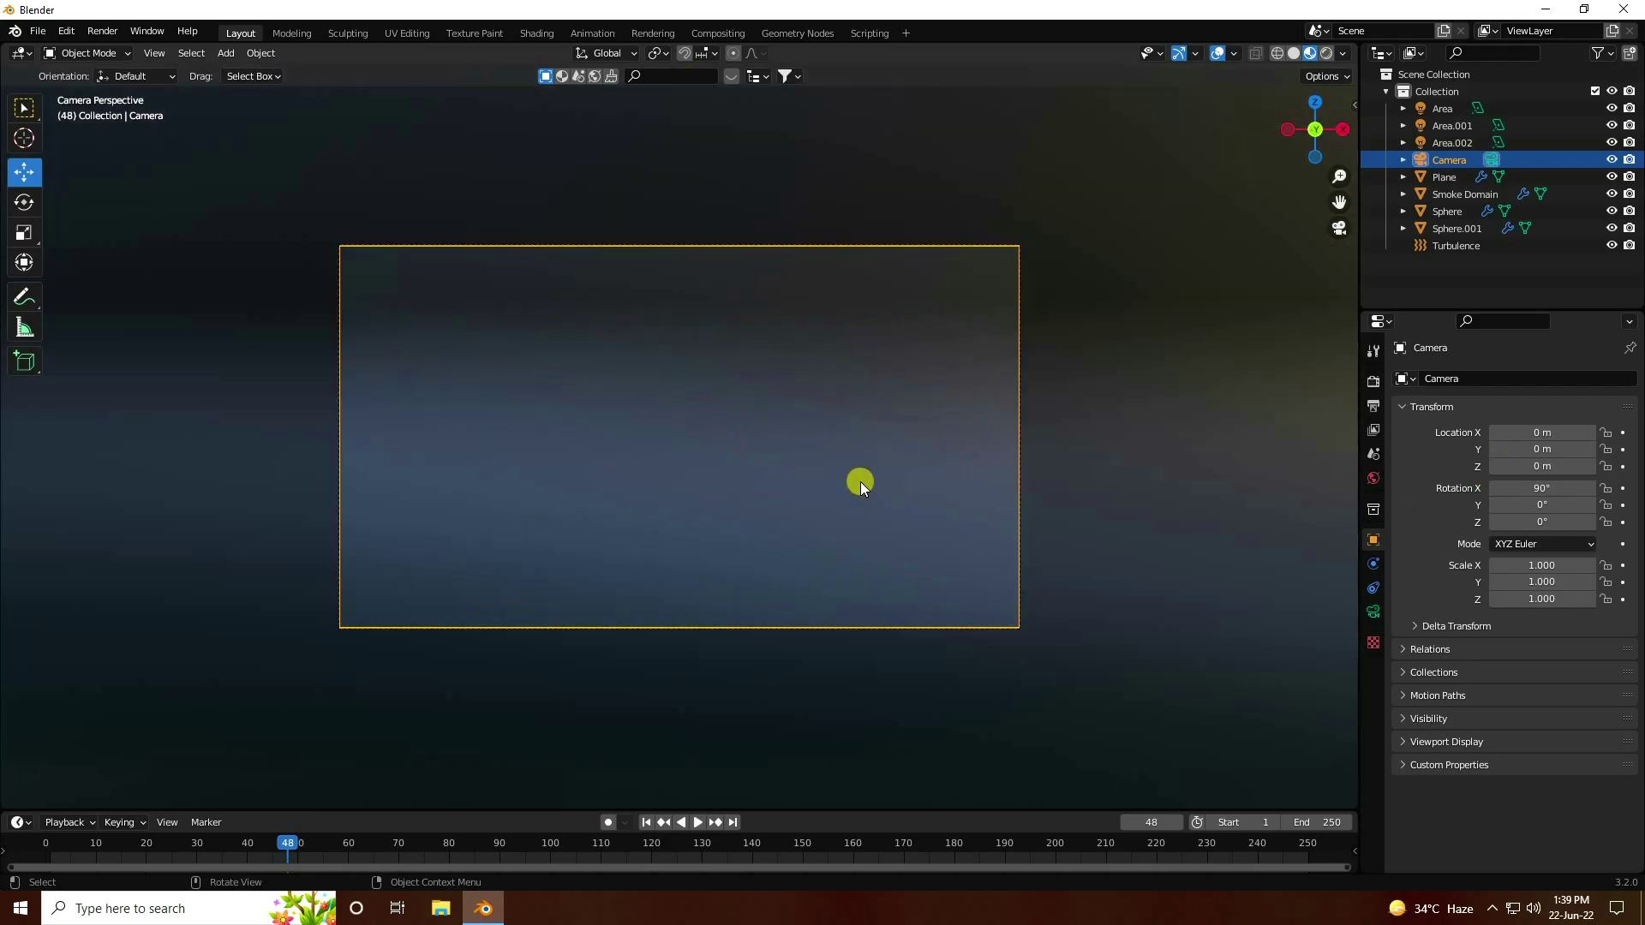
pyautogui.moveTo(670, 502); pyautogui.dragTo(1533, 562)
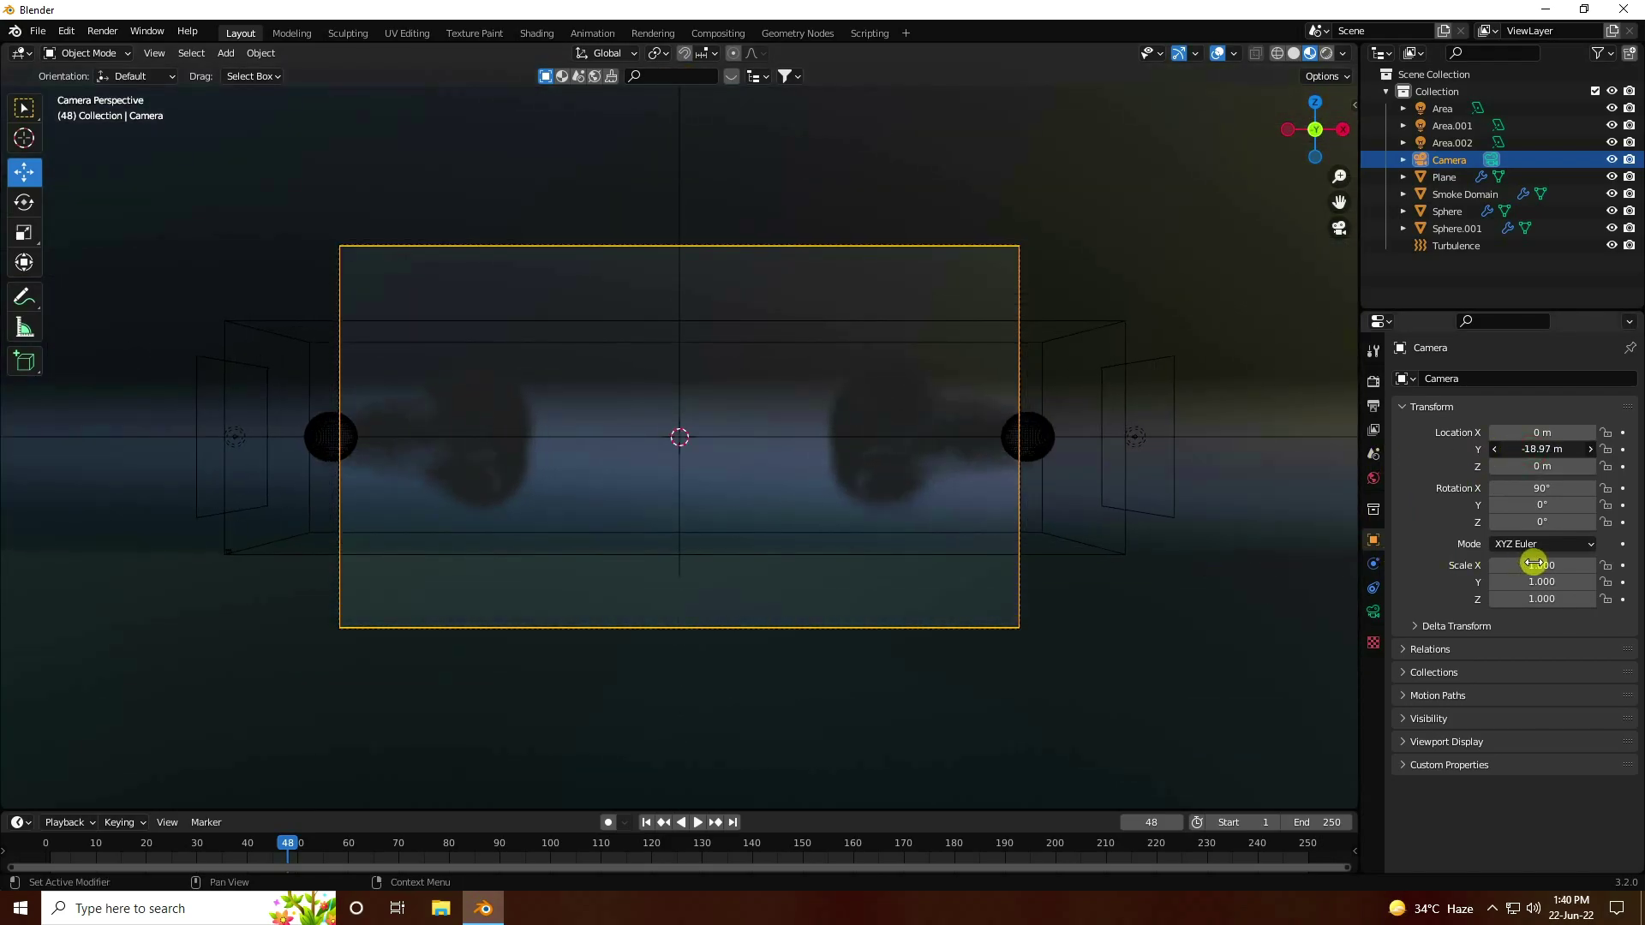
pyautogui.scroll(-1, 780, 399)
pyautogui.scroll(4, 779, 400)
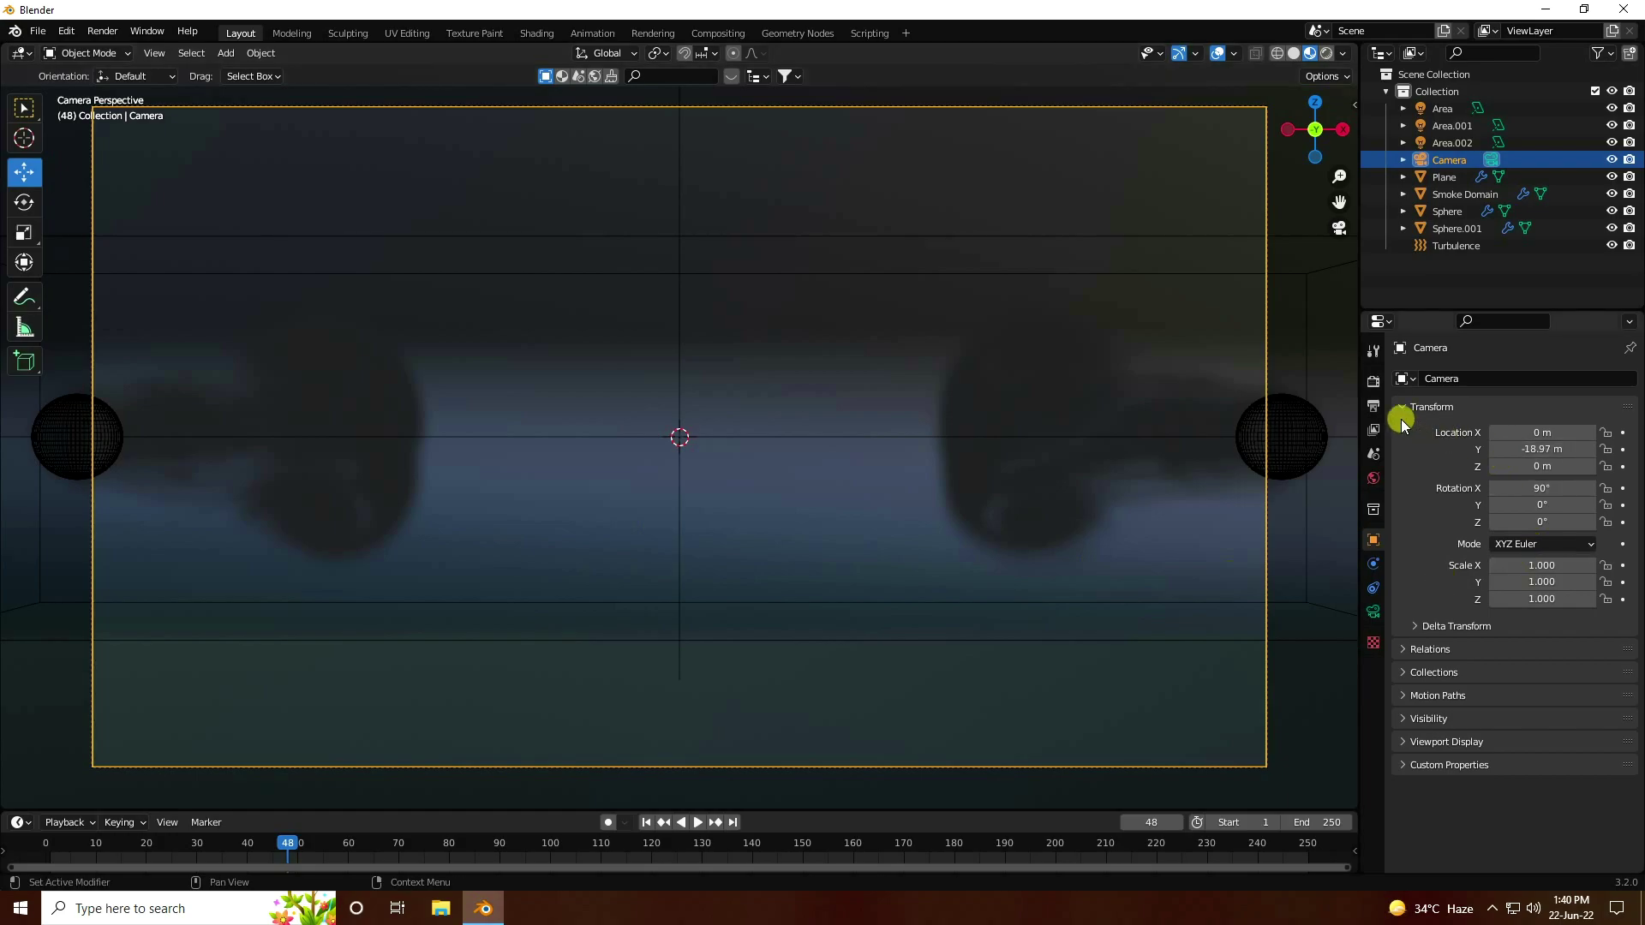
# Step: Set the render engine to Cycles with GPU Compute as the device
pyautogui.click(1373, 382)
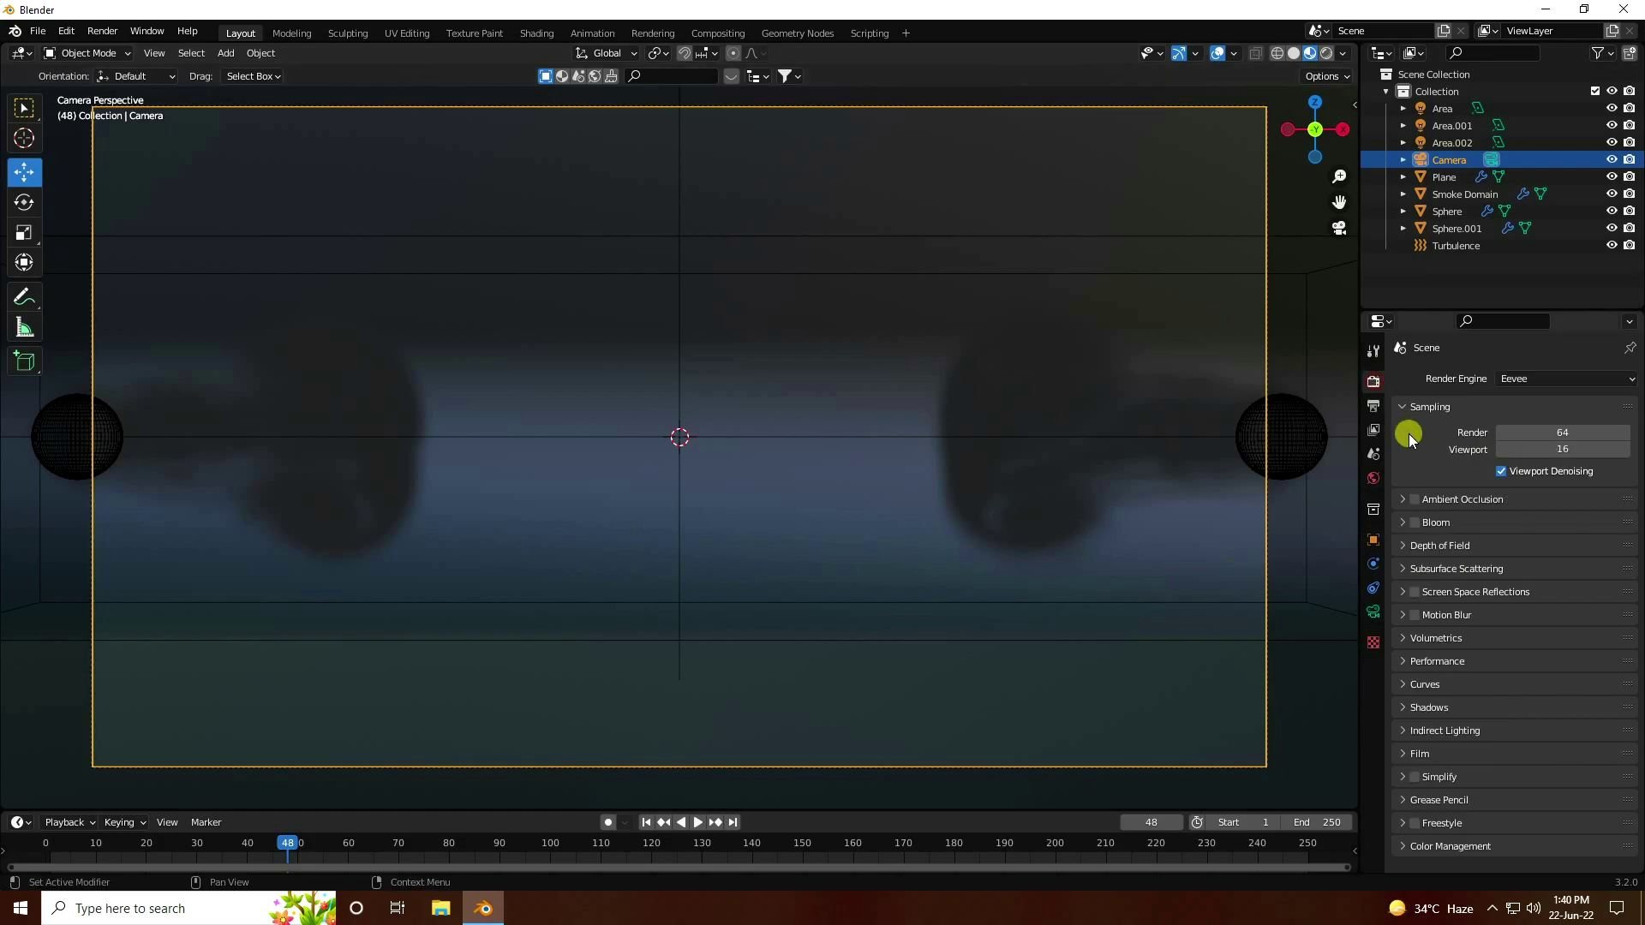
pyautogui.click(1537, 378)
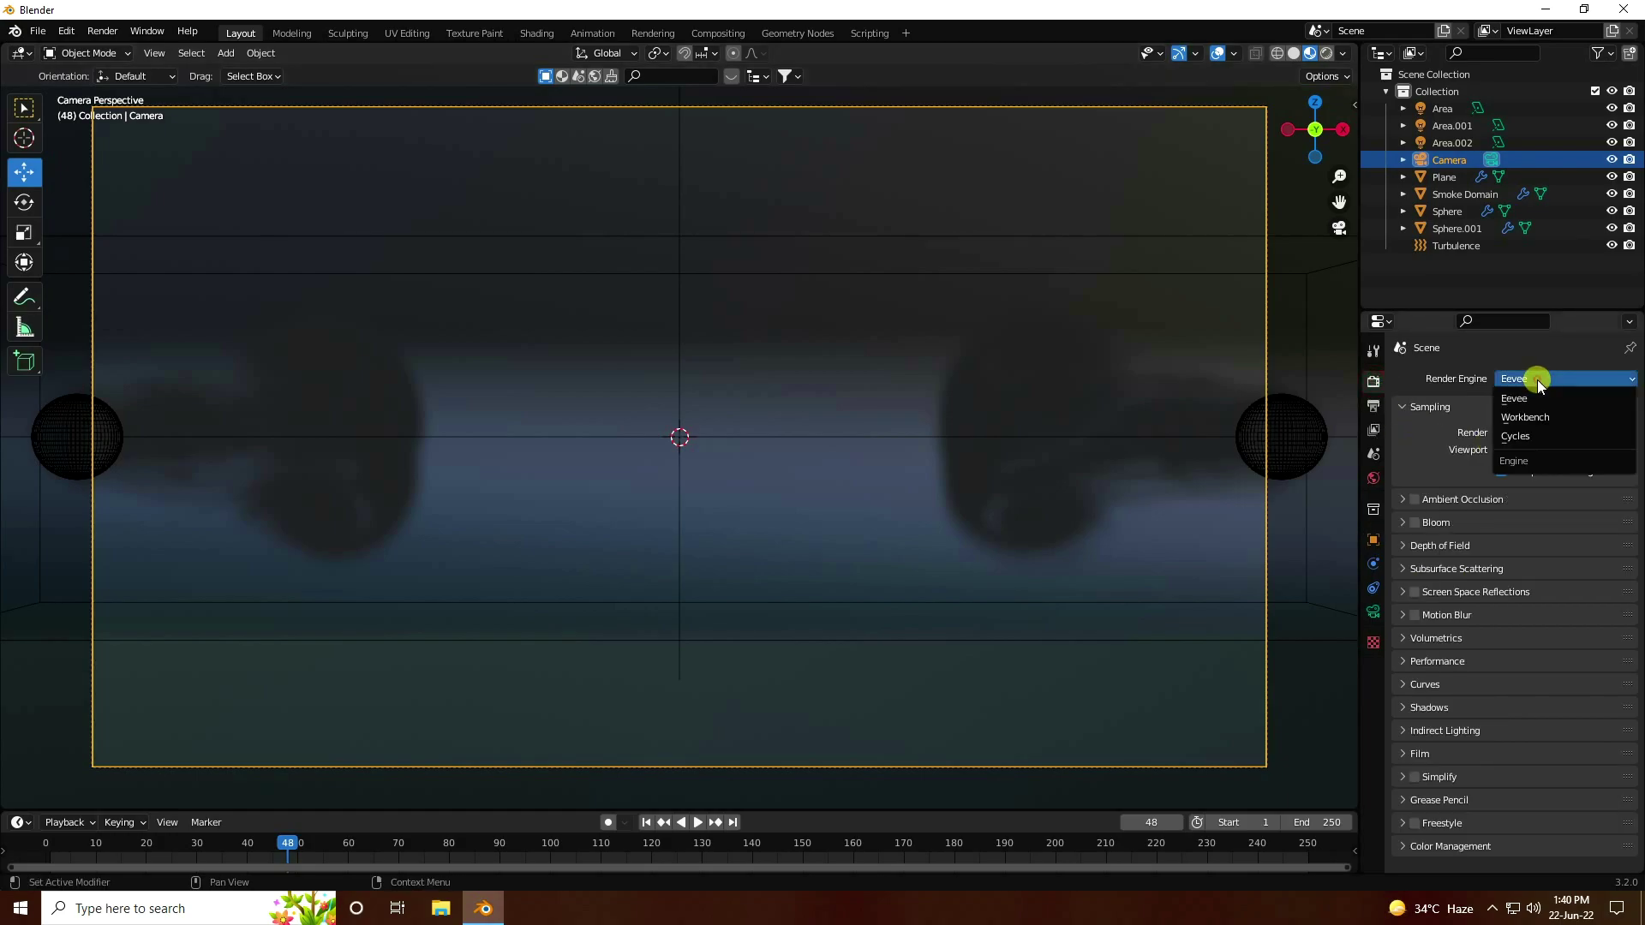
pyautogui.click(1525, 442)
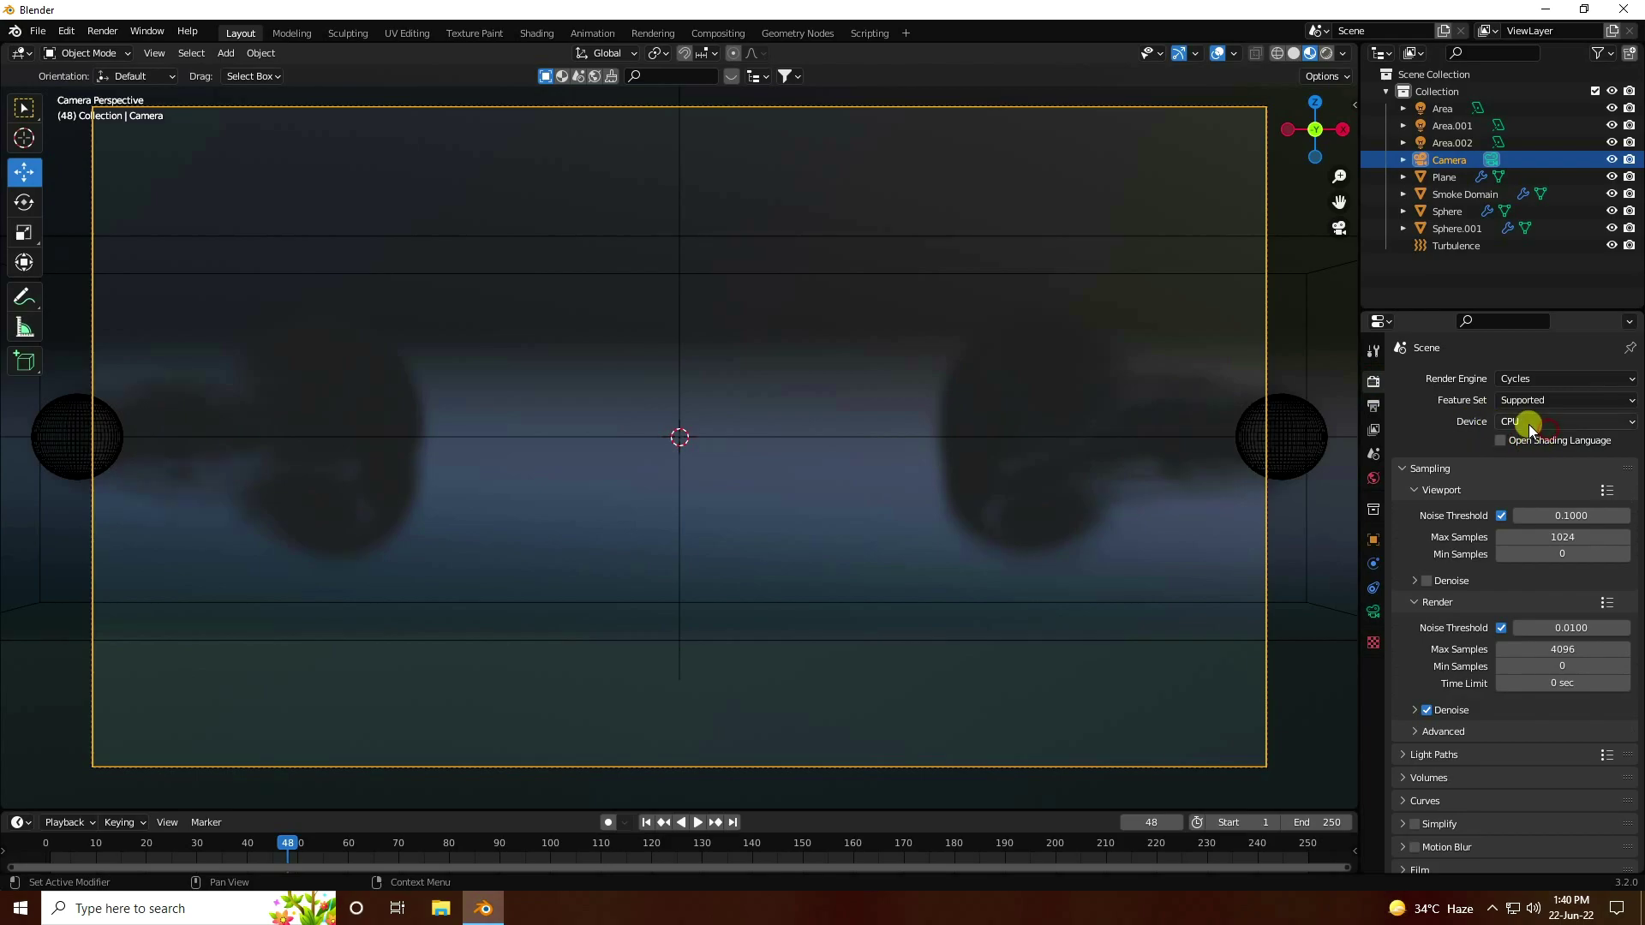
pyautogui.click(1529, 422)
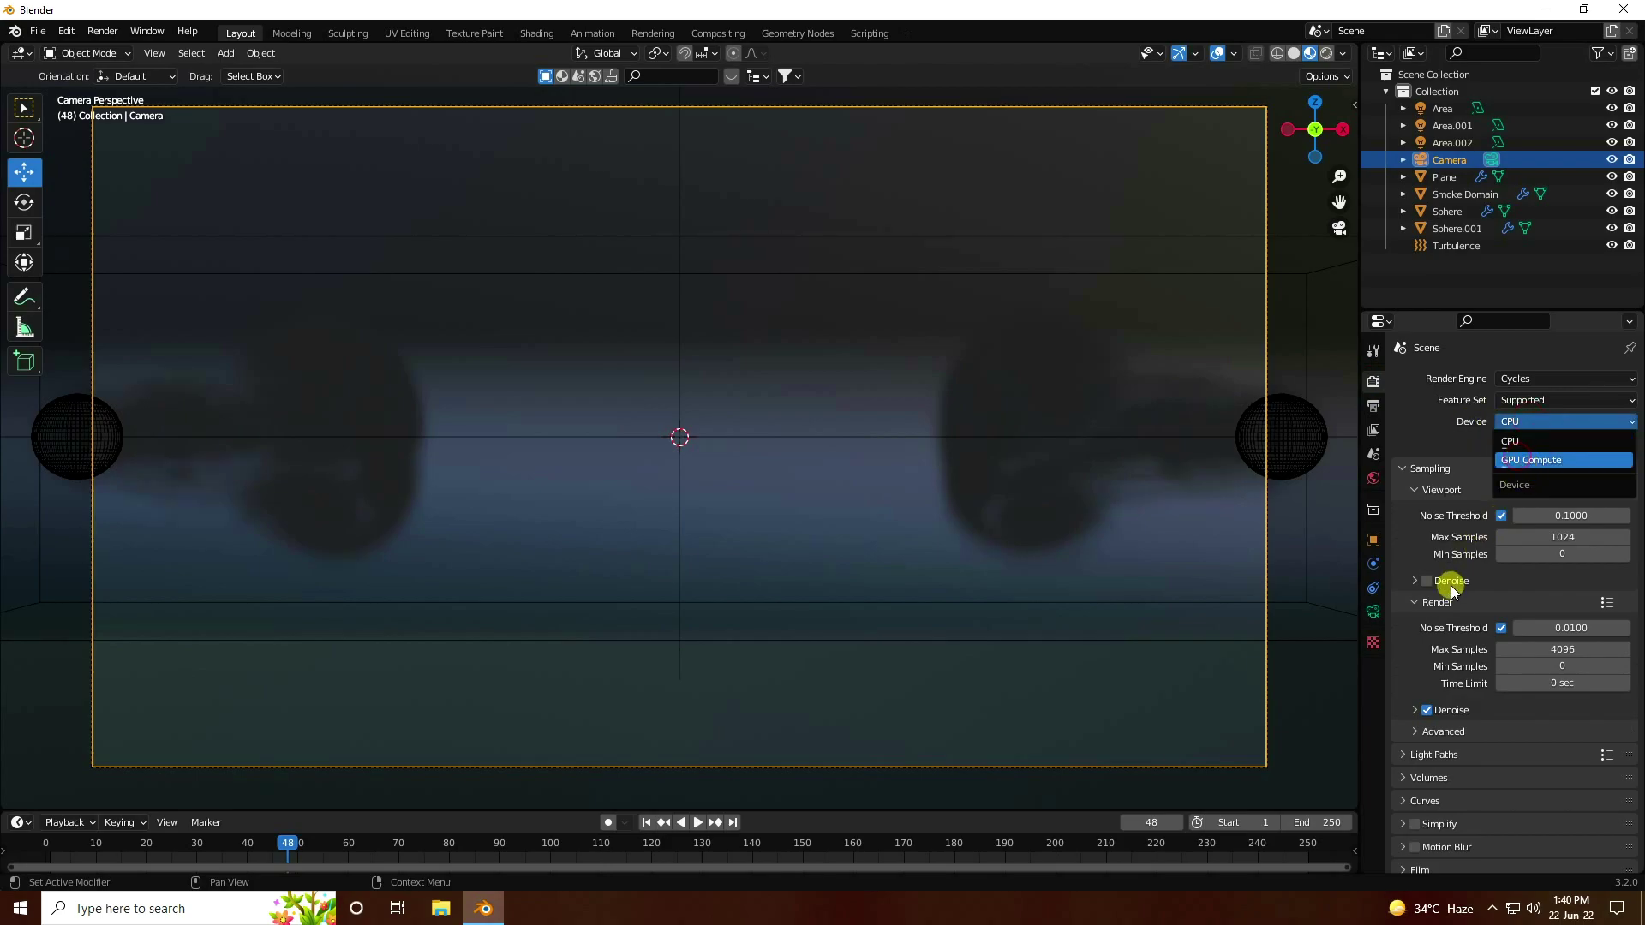
pyautogui.click(1534, 460)
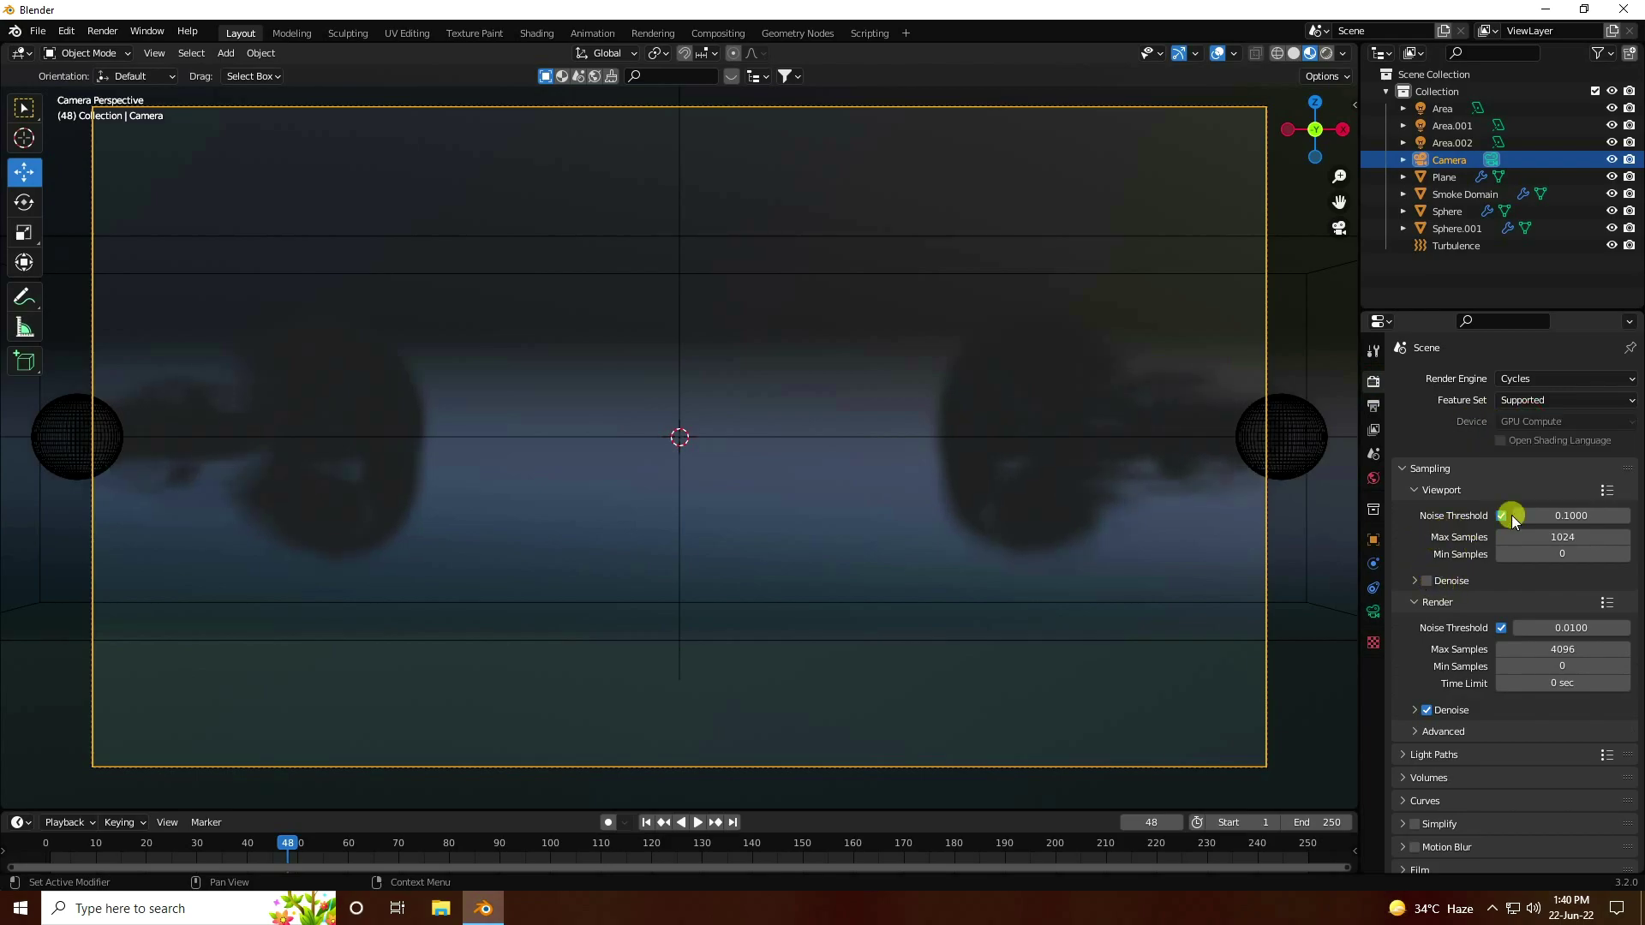
# Step: Set both viewport and render Max Samples to 64
pyautogui.doubleClick(1561, 541)
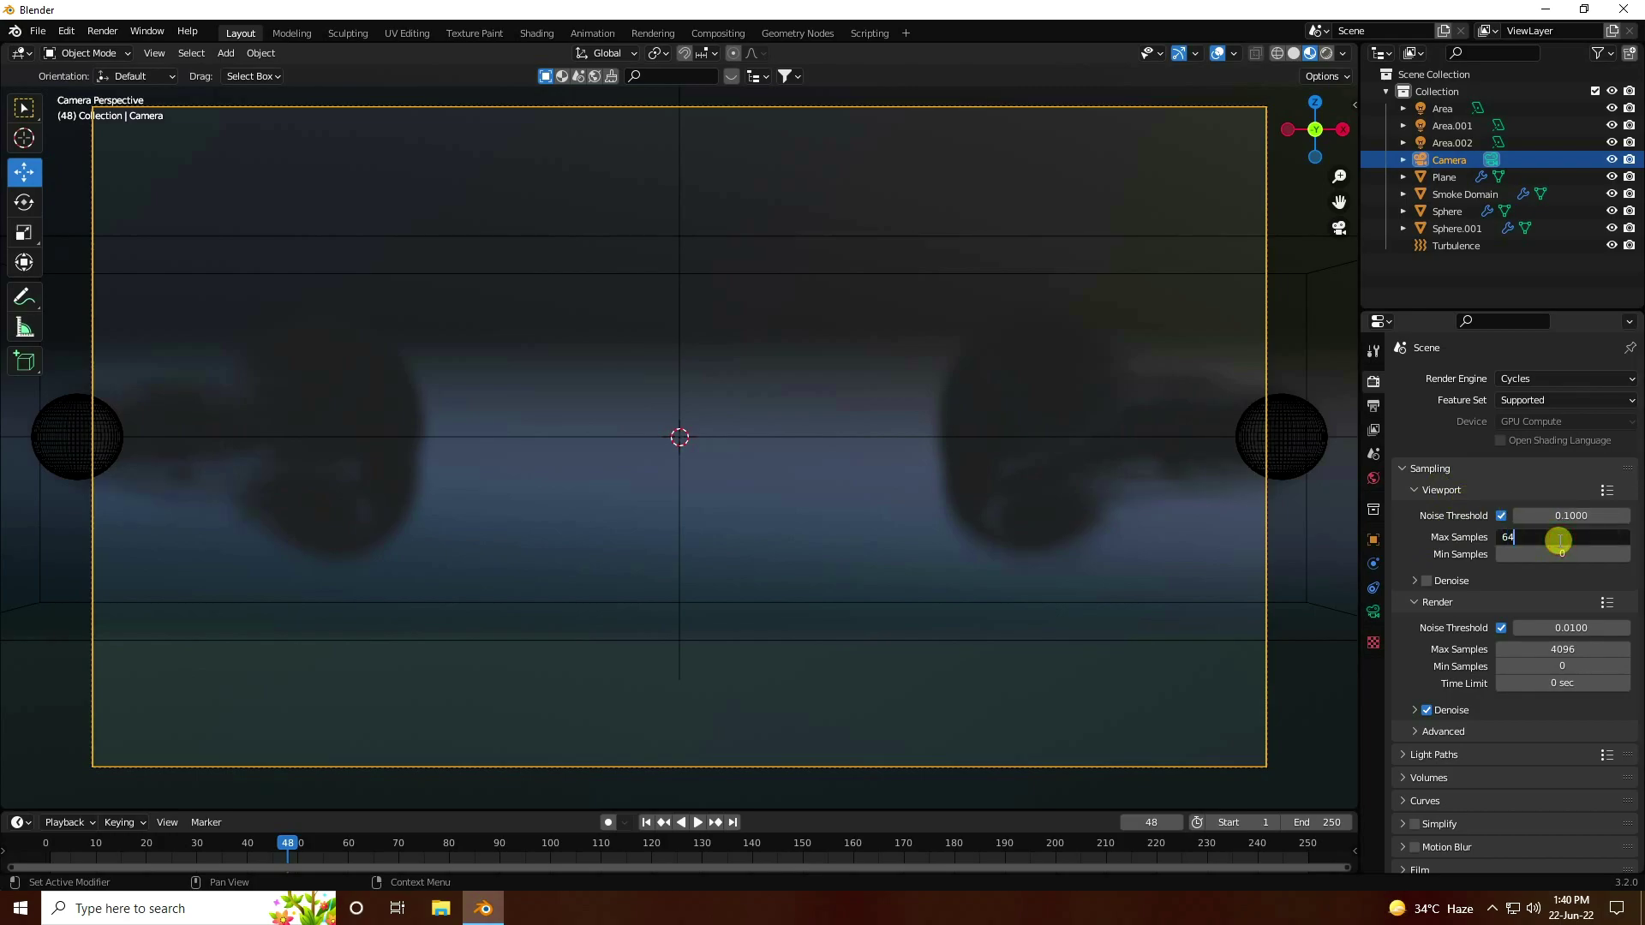
pyautogui.write('64')
pyautogui.press('Return')
pyautogui.doubleClick(1516, 650)
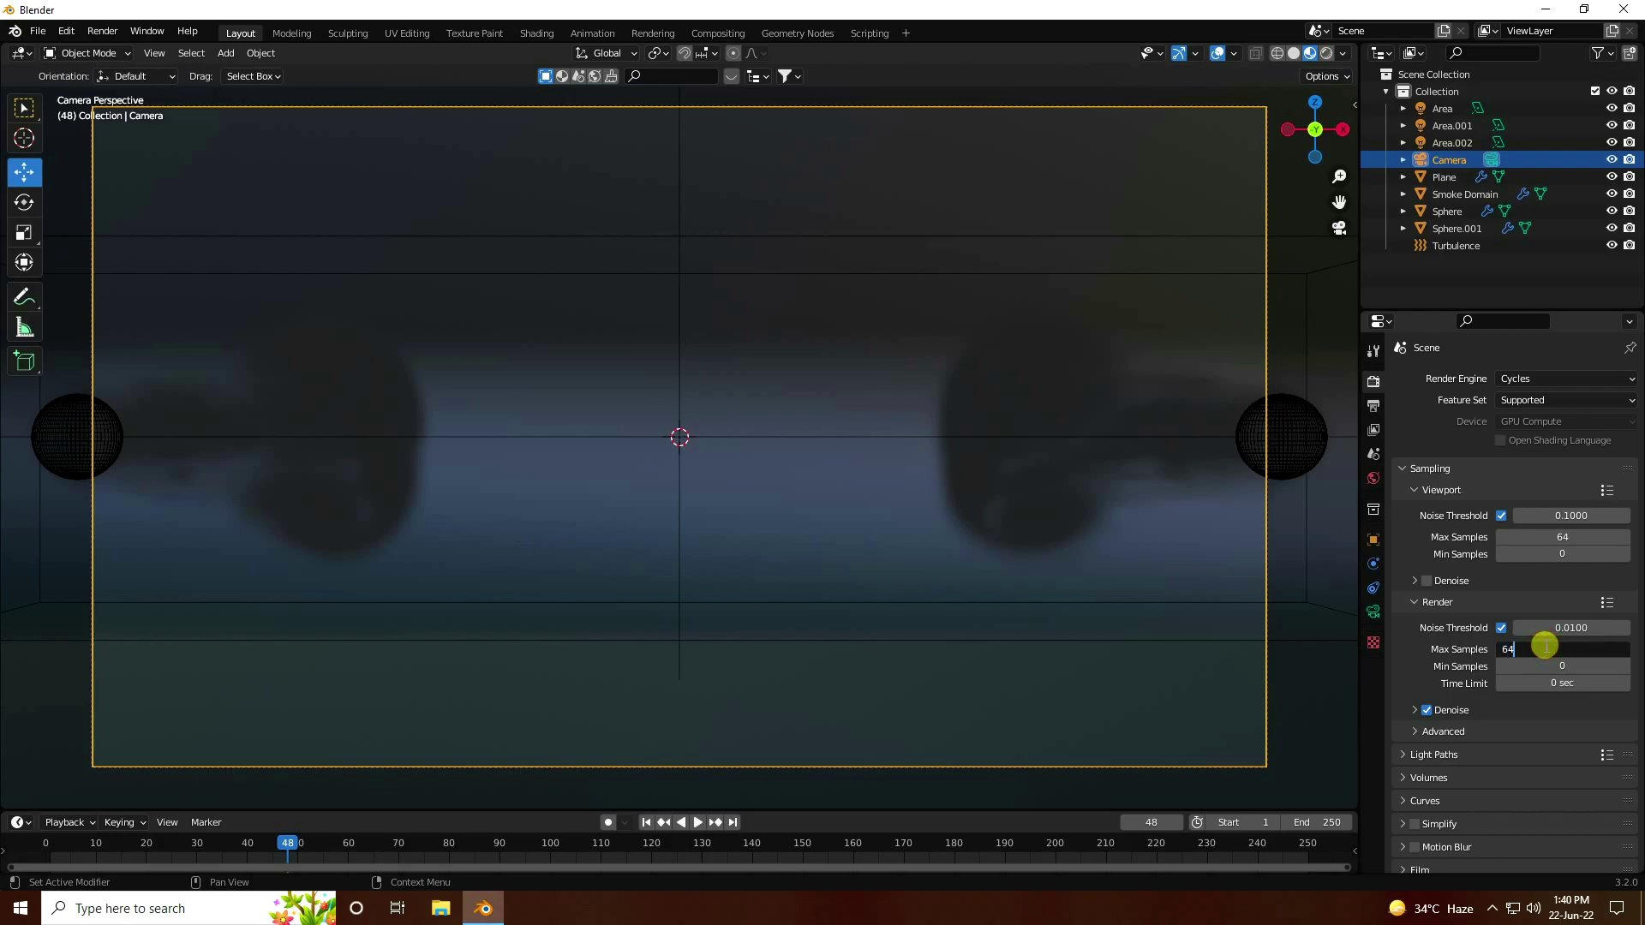
pyautogui.press('Return')
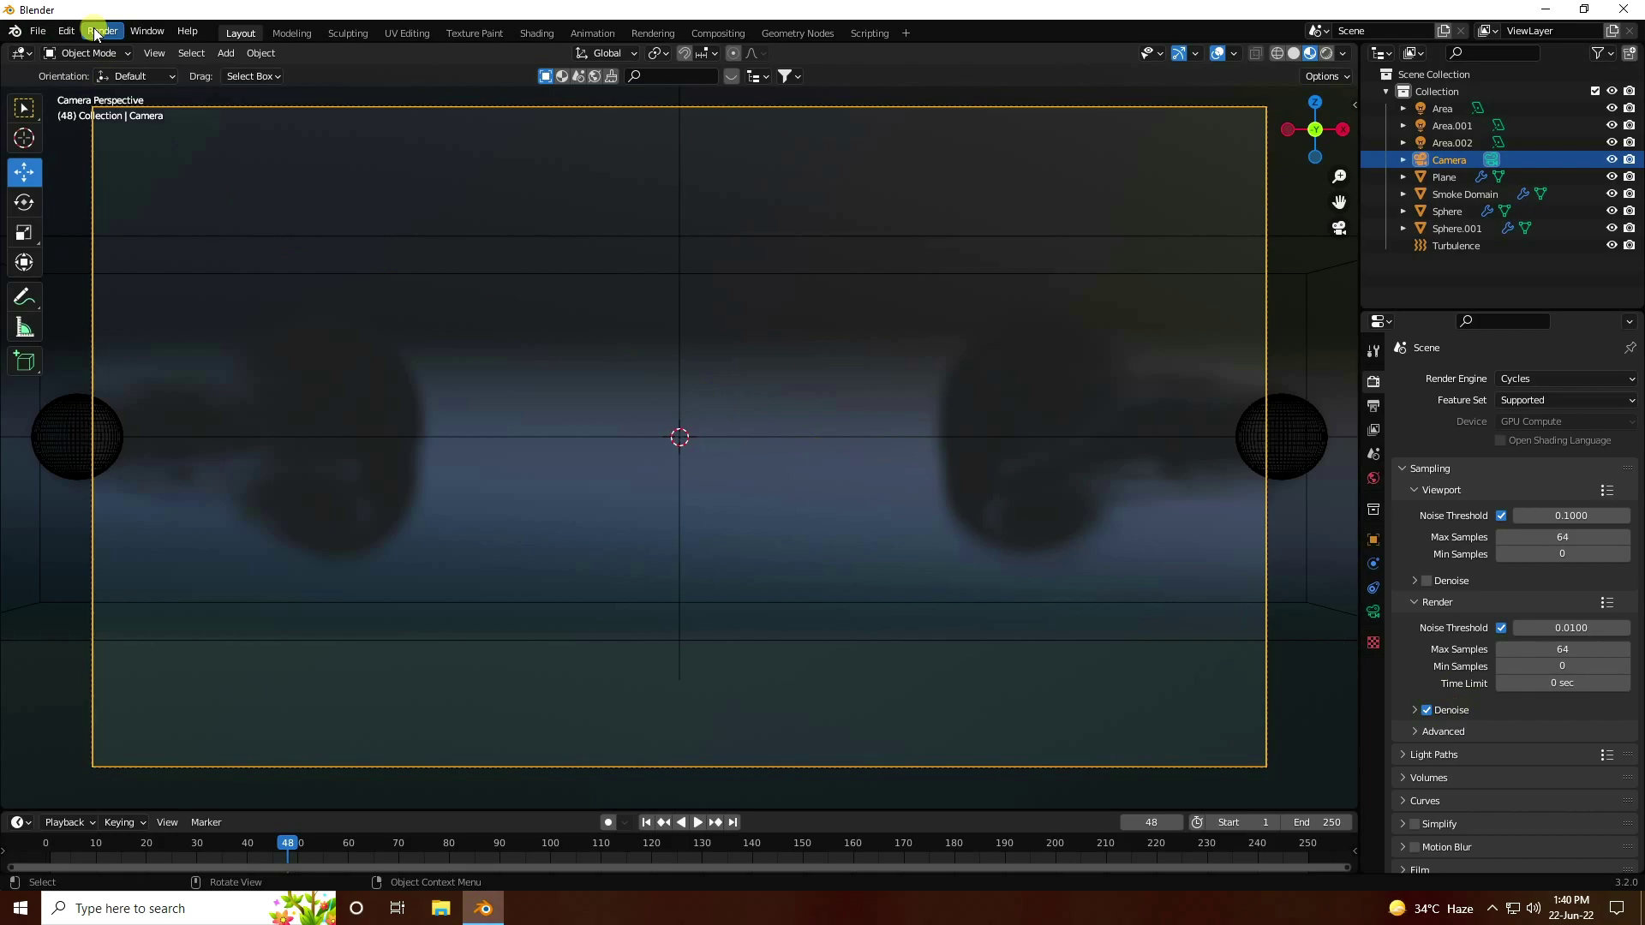
pyautogui.click(464, 843)
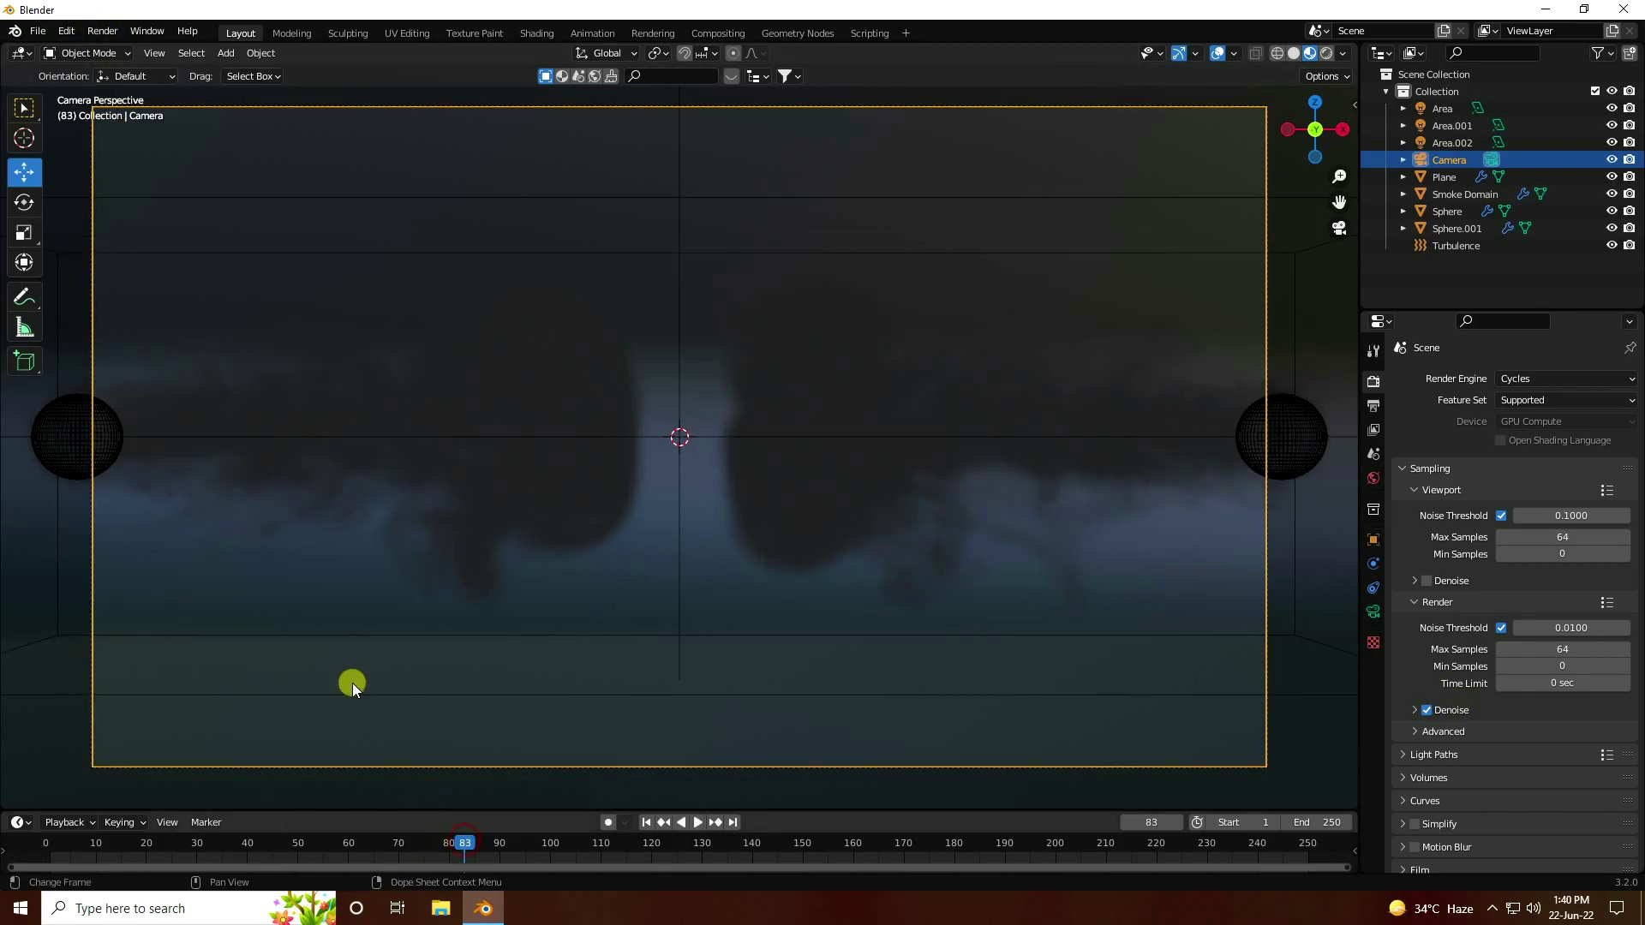
# Step: Render a Cycles still of frame 83 and close the render result window
pyautogui.click(103, 31)
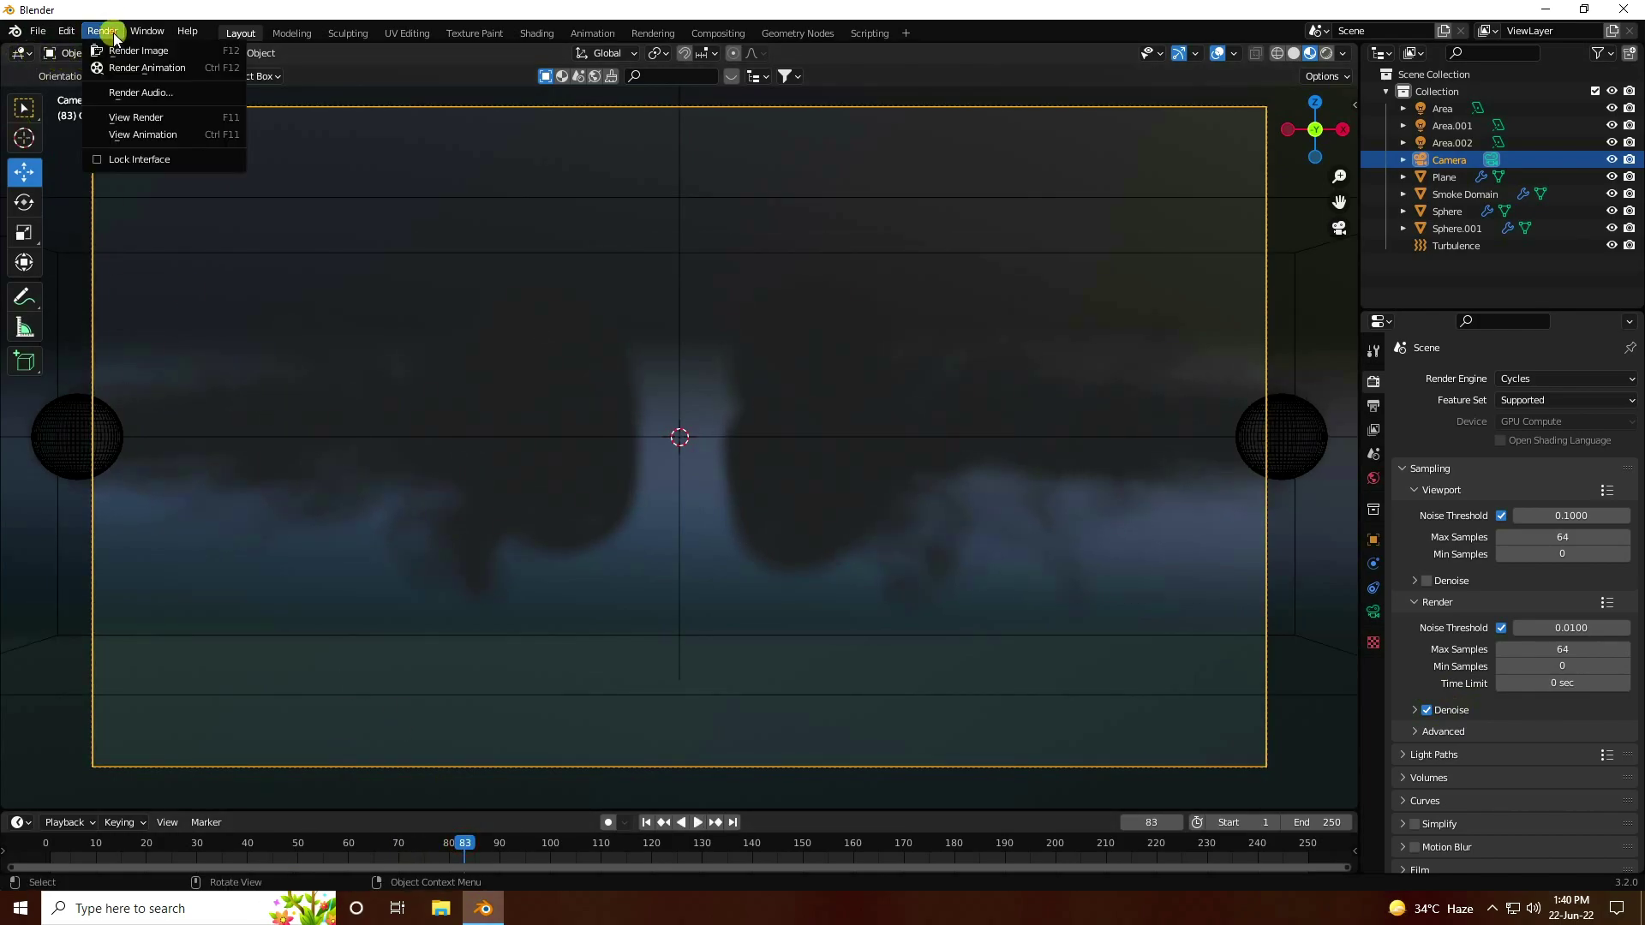
pyautogui.click(127, 51)
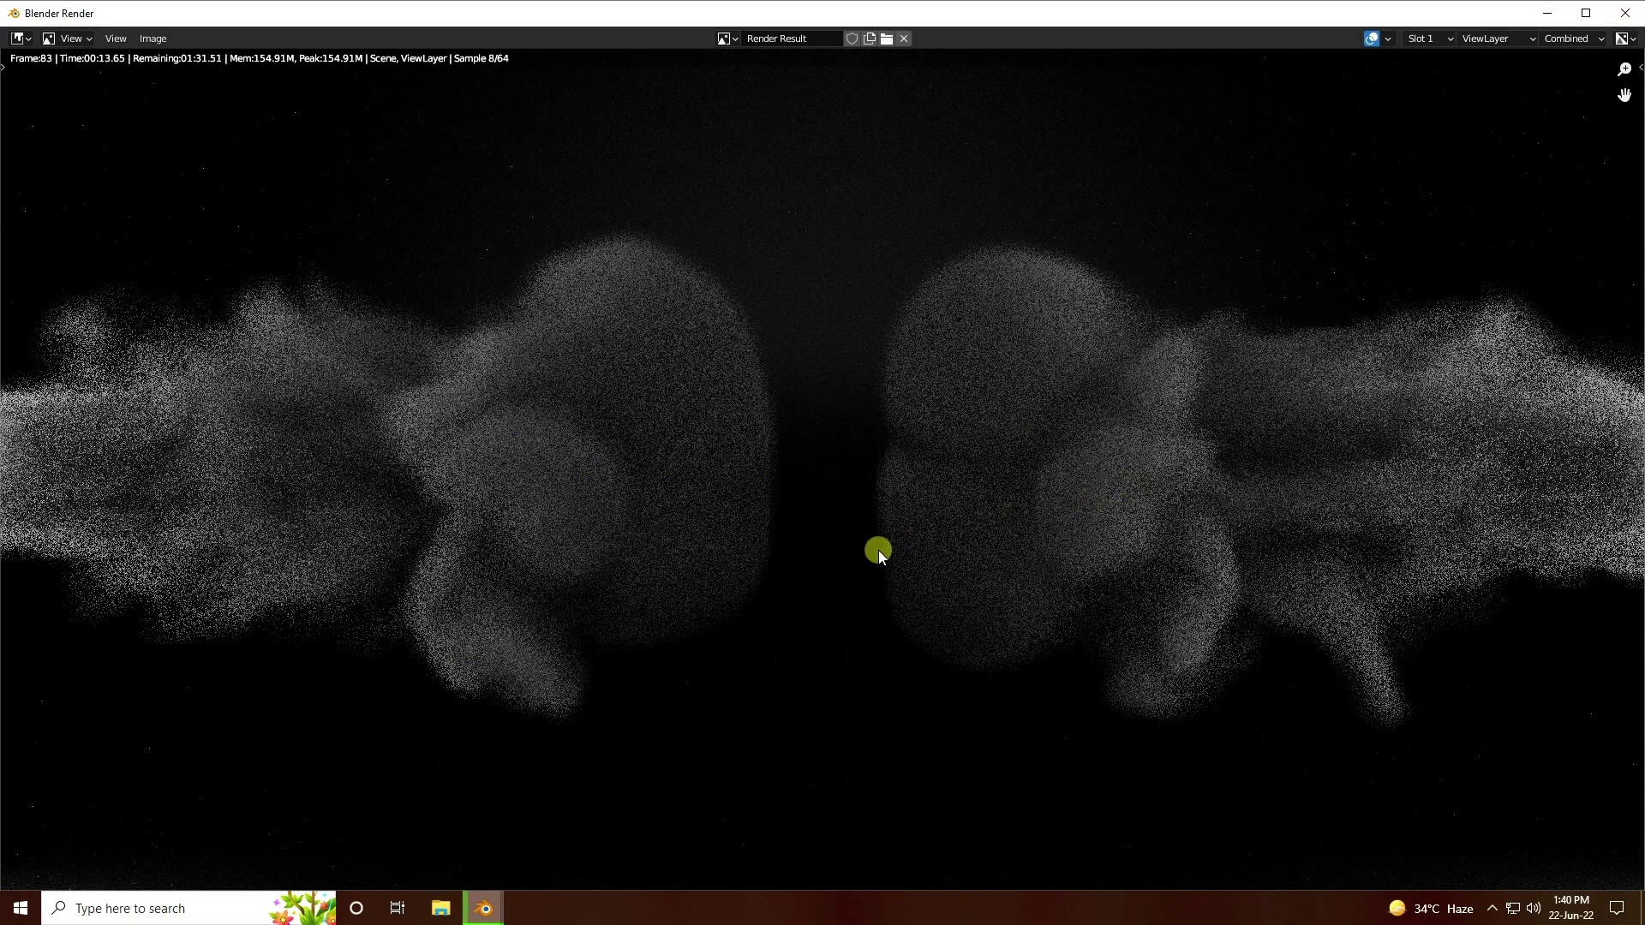
pyautogui.click(1624, 12)
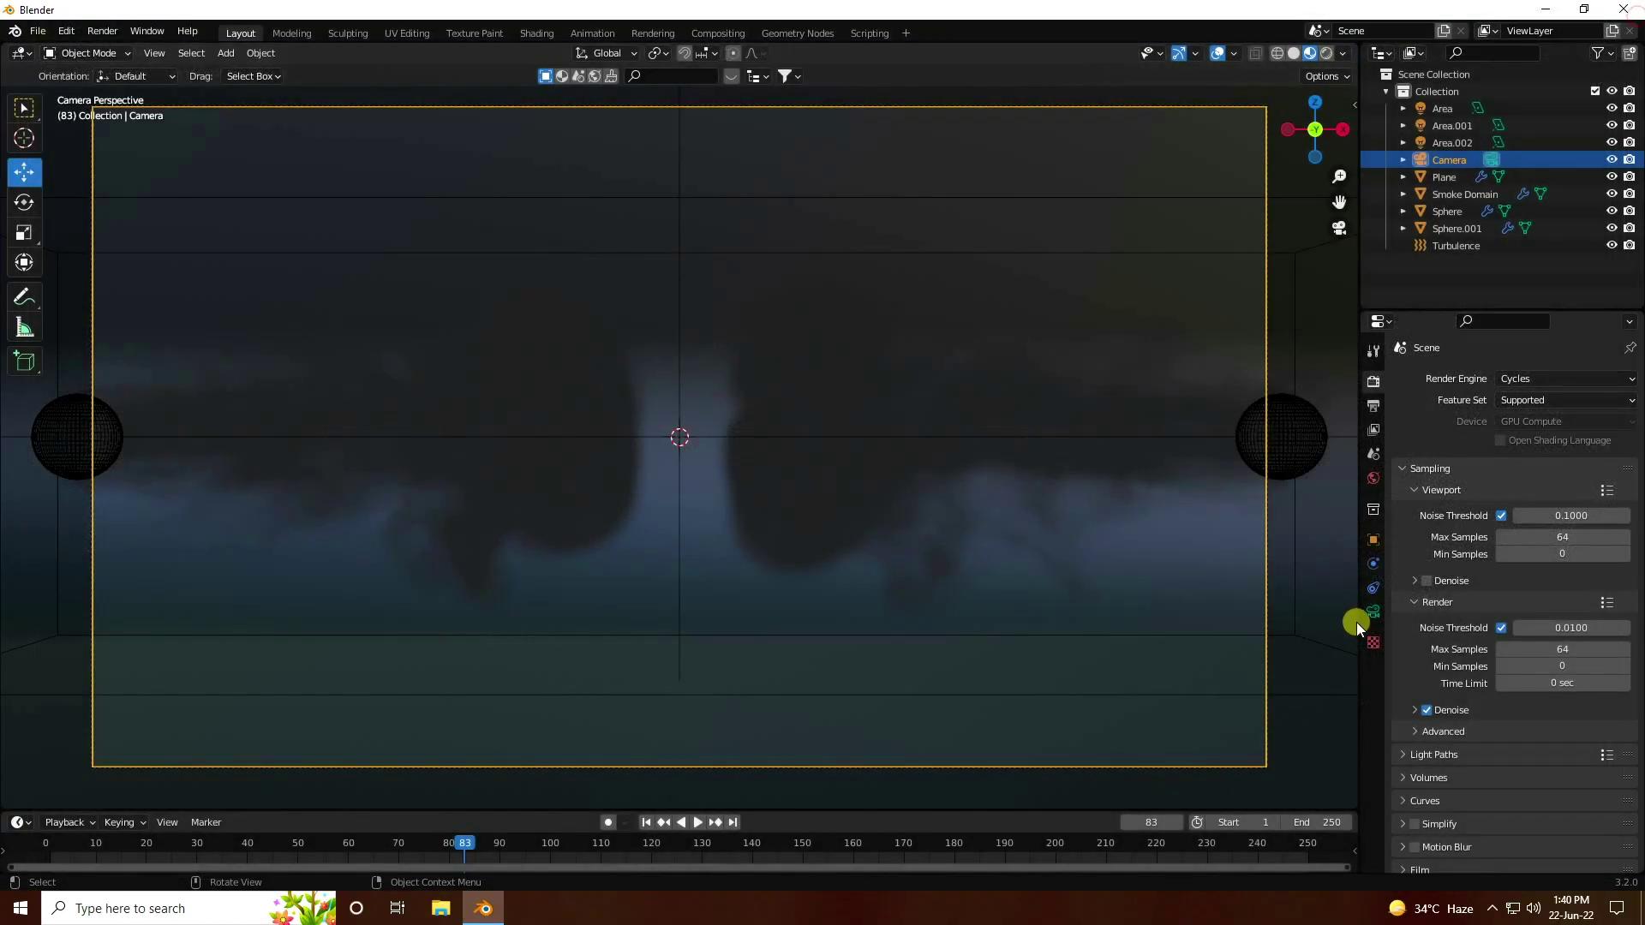
pyautogui.click(1375, 472)
# Step: Set the world colour to an Environment Texture using brown_photostudio_01_8k.exr from HDRi Images
pyautogui.click(1499, 486)
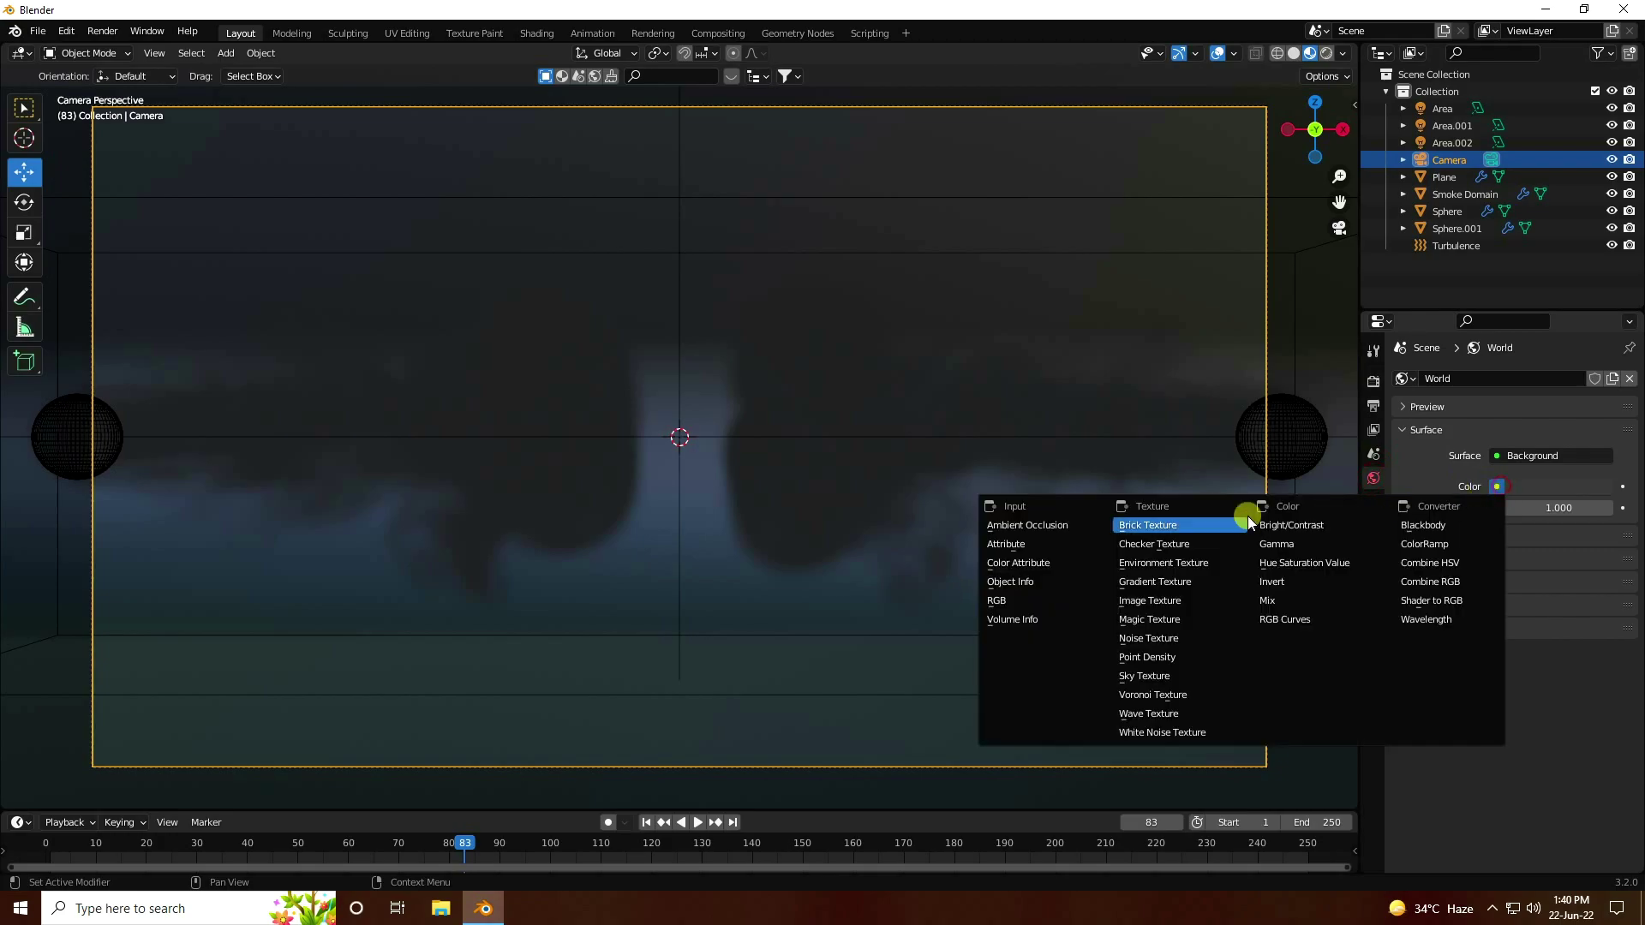
pyautogui.click(1173, 560)
pyautogui.click(1584, 507)
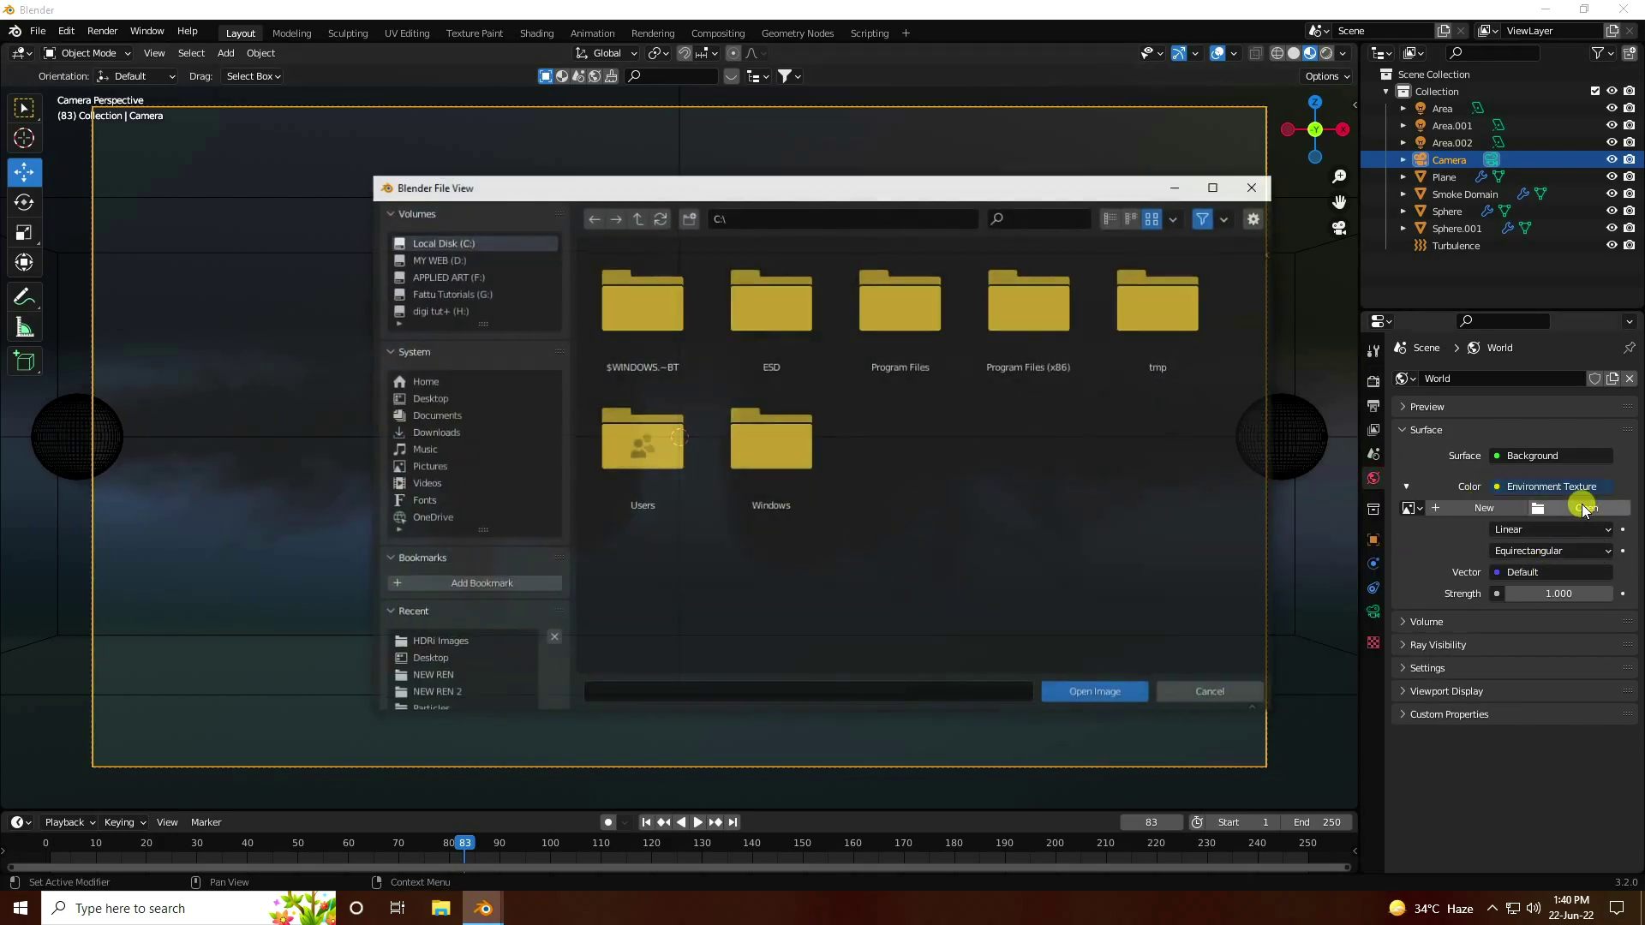
pyautogui.click(456, 642)
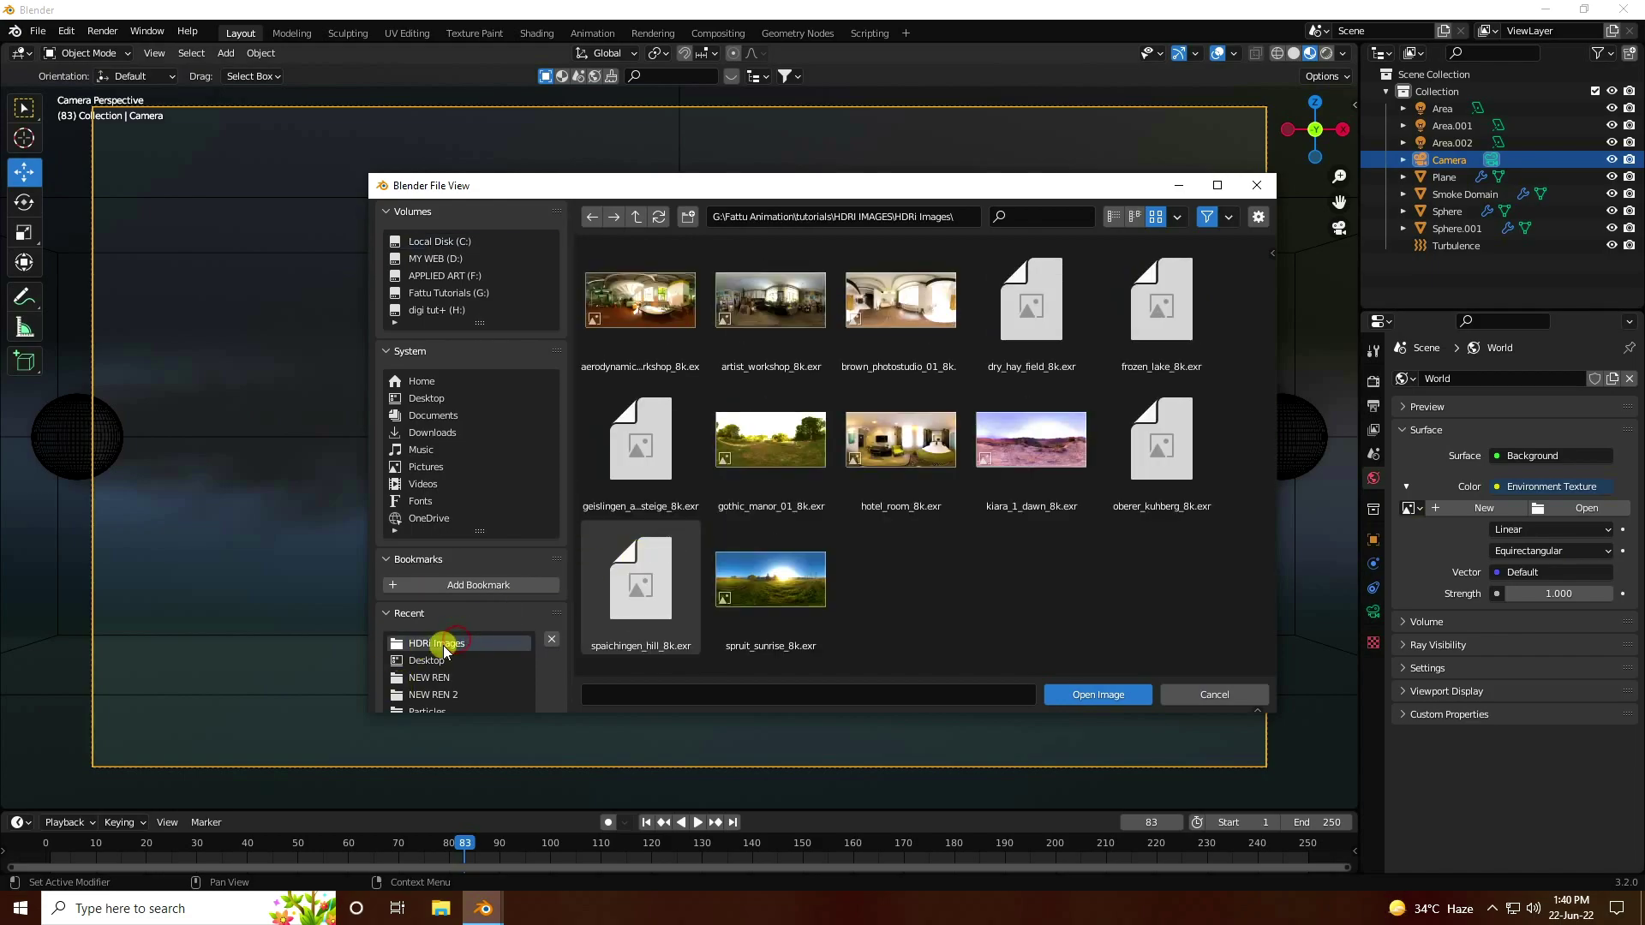
pyautogui.click(931, 338)
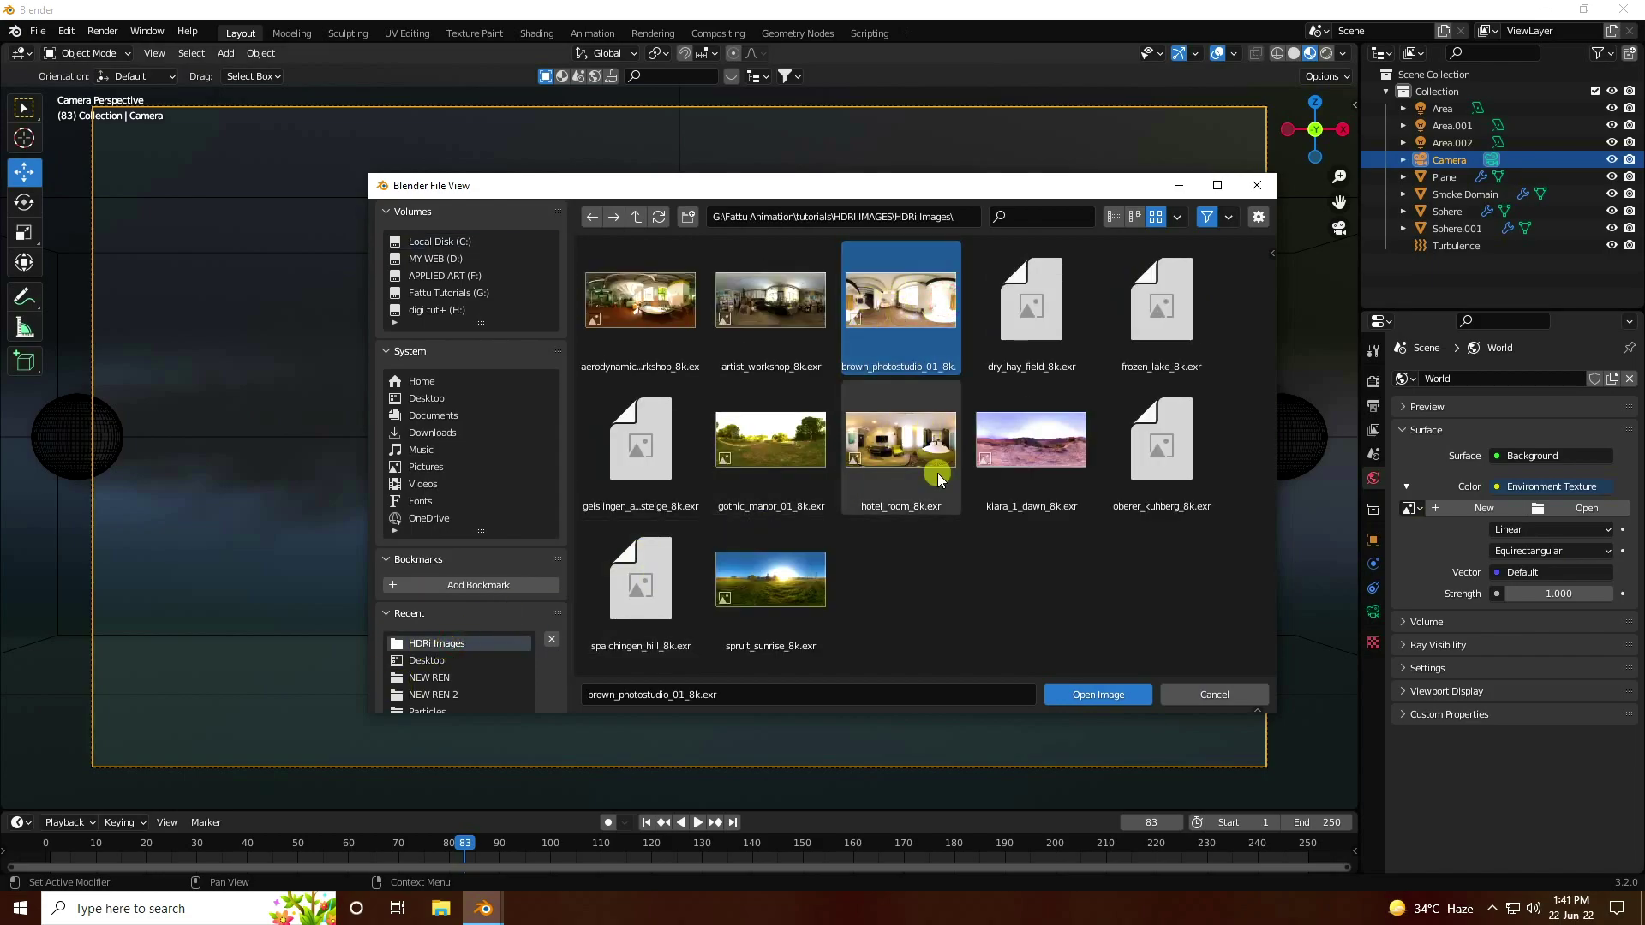
pyautogui.click(1076, 692)
# Step: Raise the world background strength to 2
pyautogui.click(1579, 656)
pyautogui.write('2')
pyautogui.press('Return')
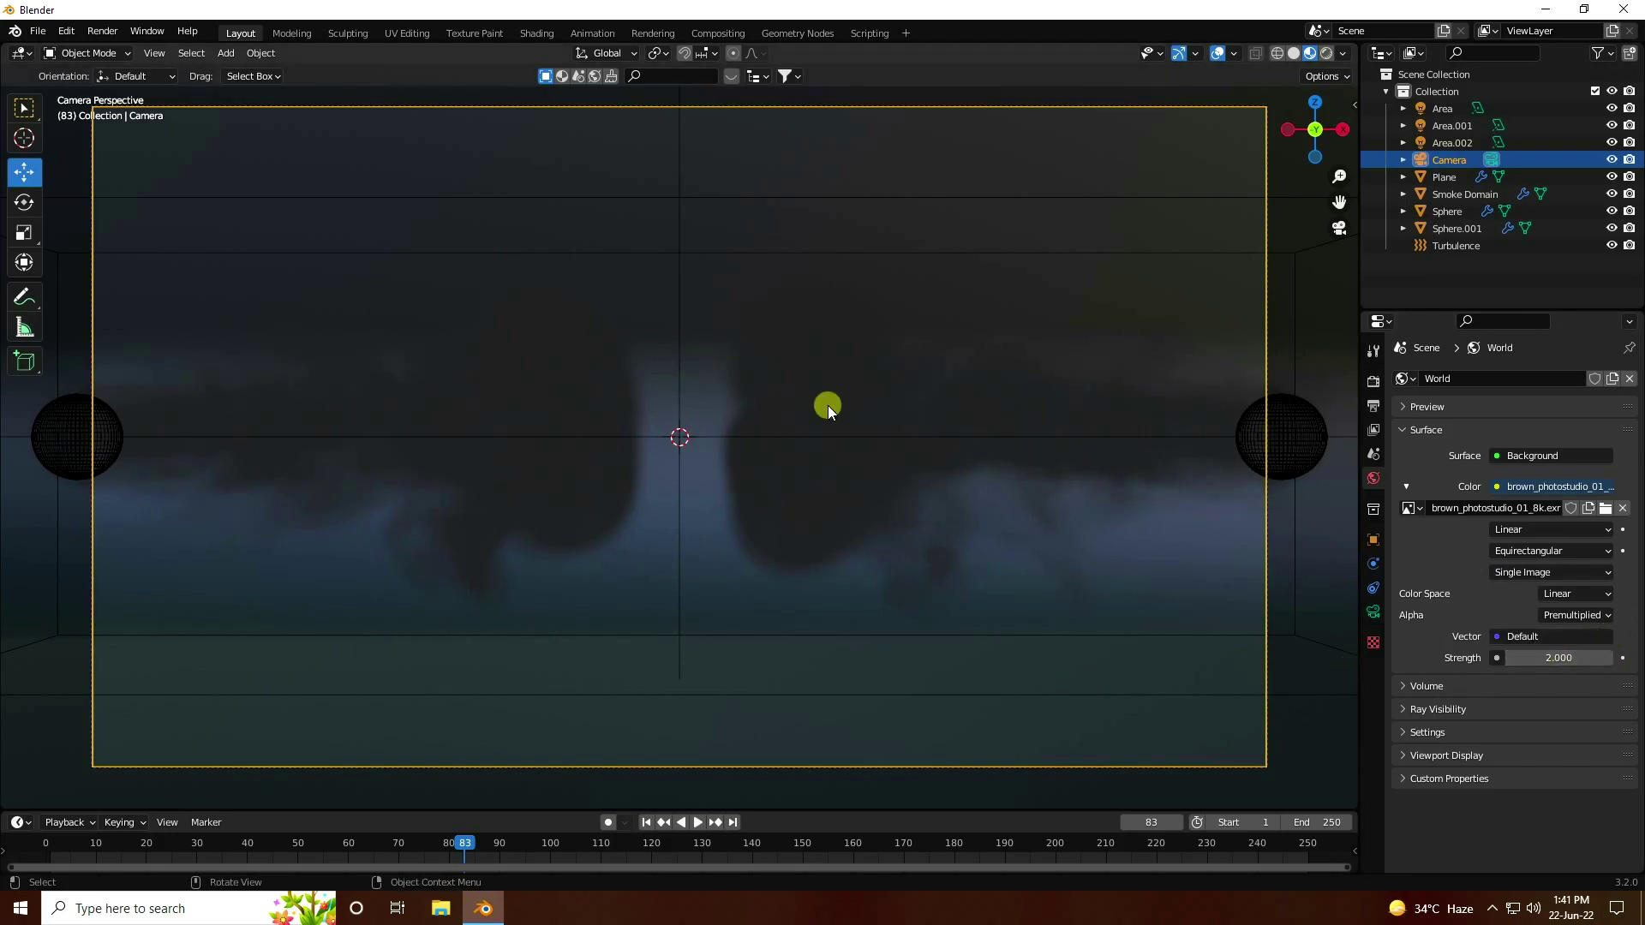
pyautogui.click(1467, 194)
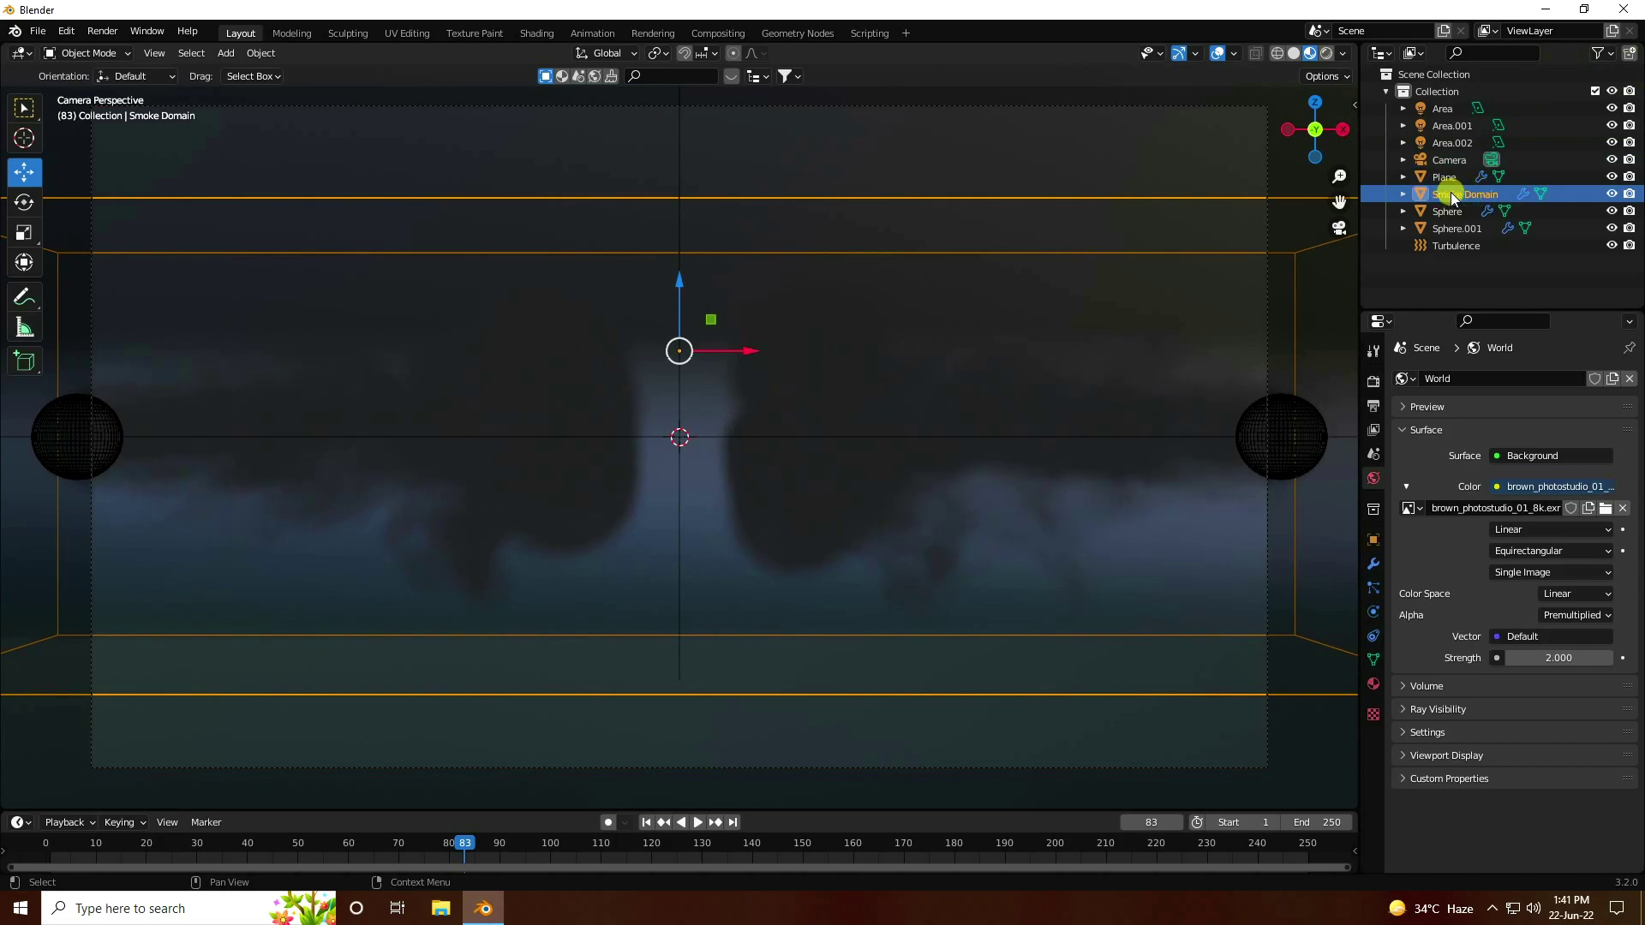
# Step: Open the Shading workspace and frame the Principled Volume and Material Output nodes
pyautogui.click(537, 33)
pyautogui.moveTo(792, 358); pyautogui.dragTo(941, 402, button='middle')
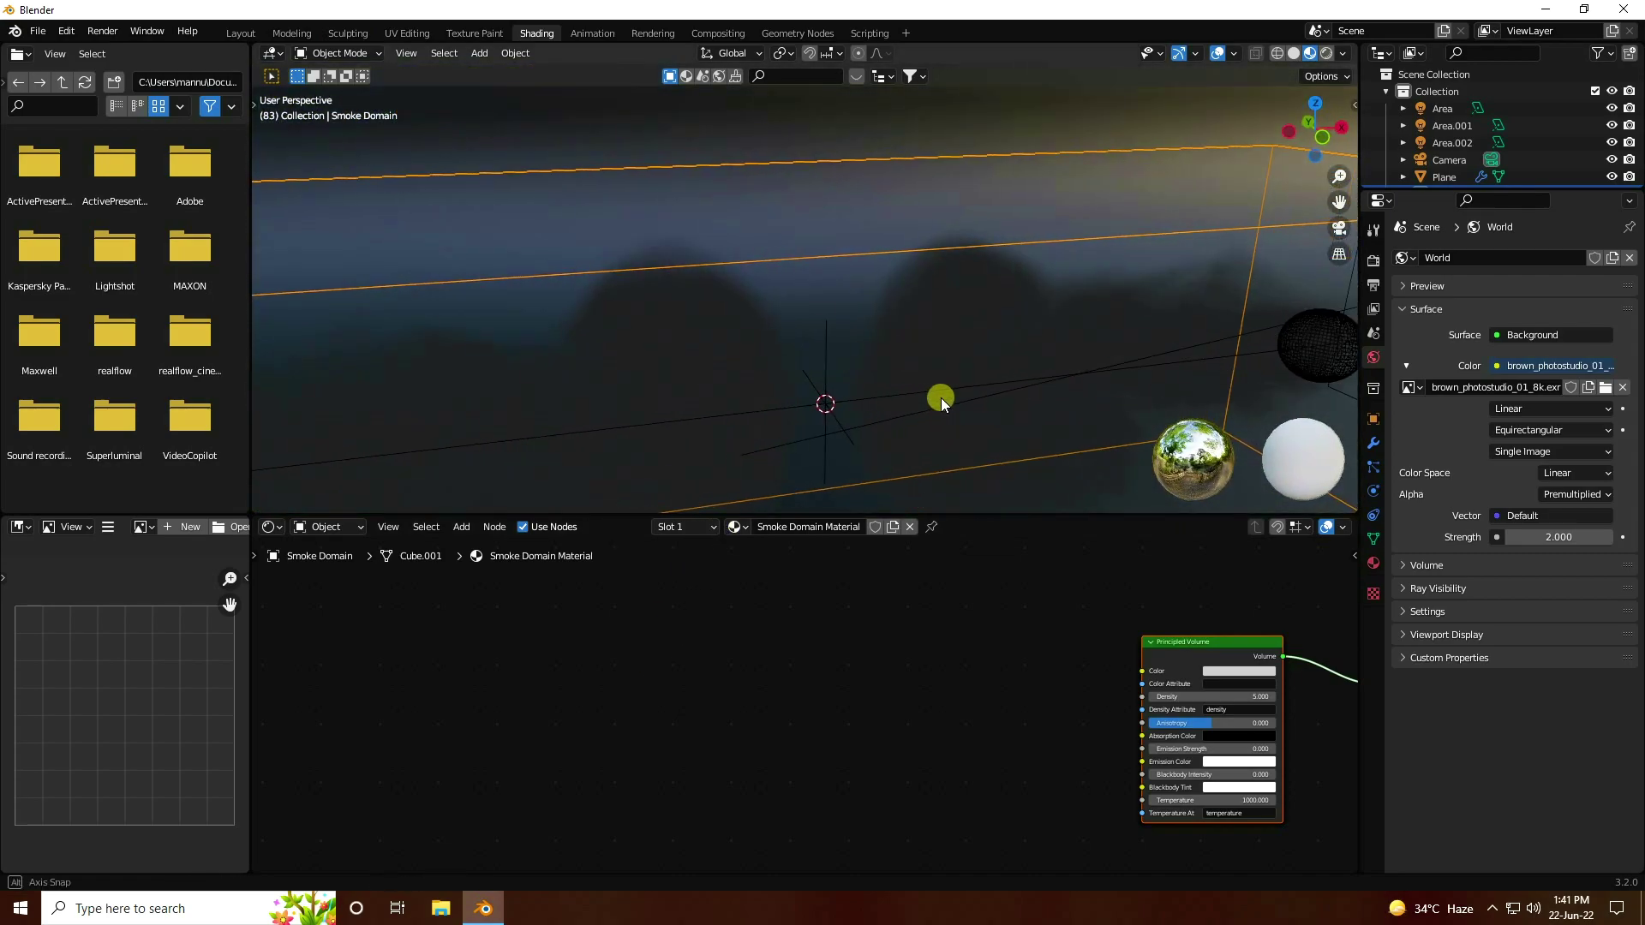
pyautogui.moveTo(917, 665); pyautogui.dragTo(654, 706, button='middle')
pyautogui.scroll(2, 600, 634)
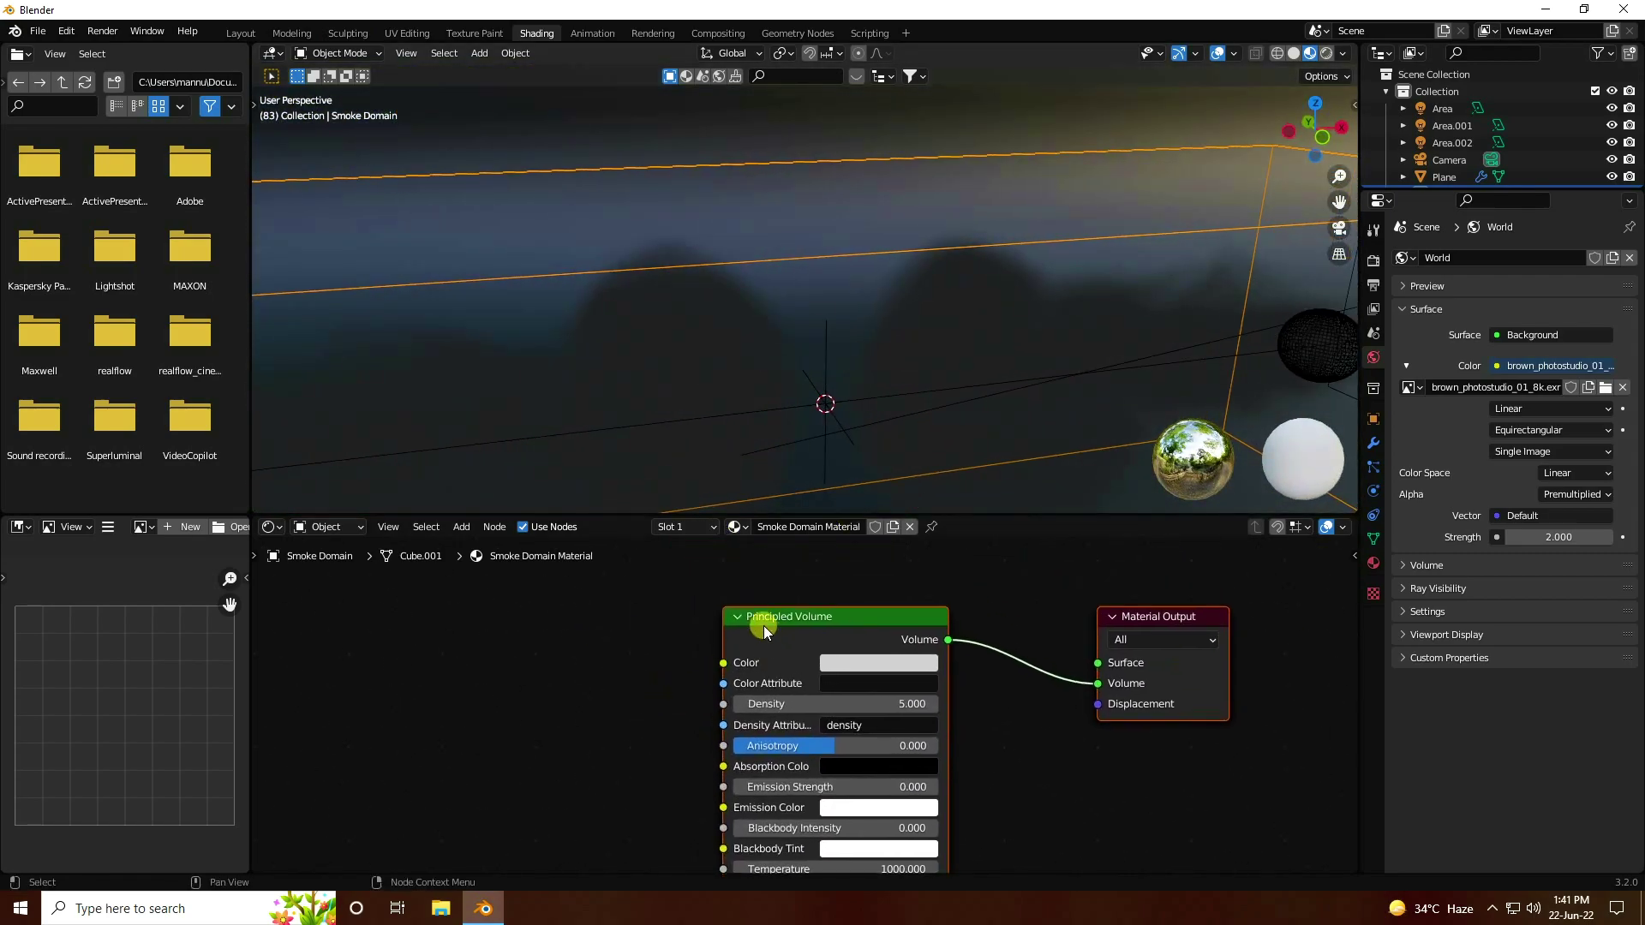
# Step: Add an Attribute node and link its Color to the Principled Volume Color
pyautogui.click(465, 536)
pyautogui.click(475, 546)
pyautogui.write('at')
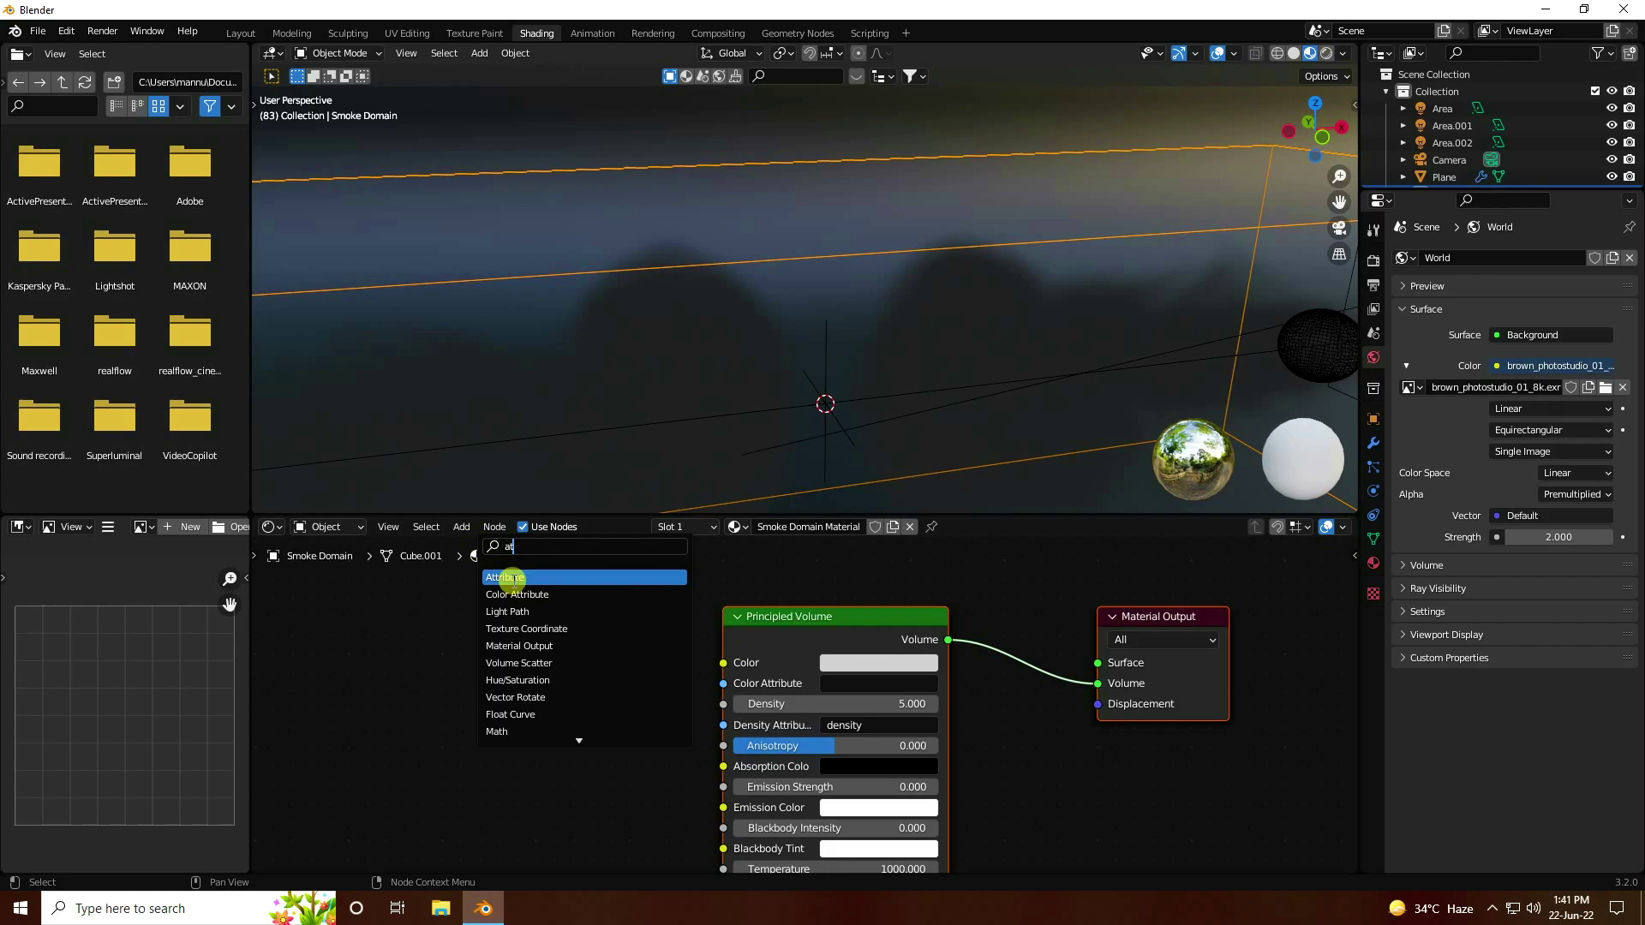
pyautogui.click(511, 578)
pyautogui.click(368, 658)
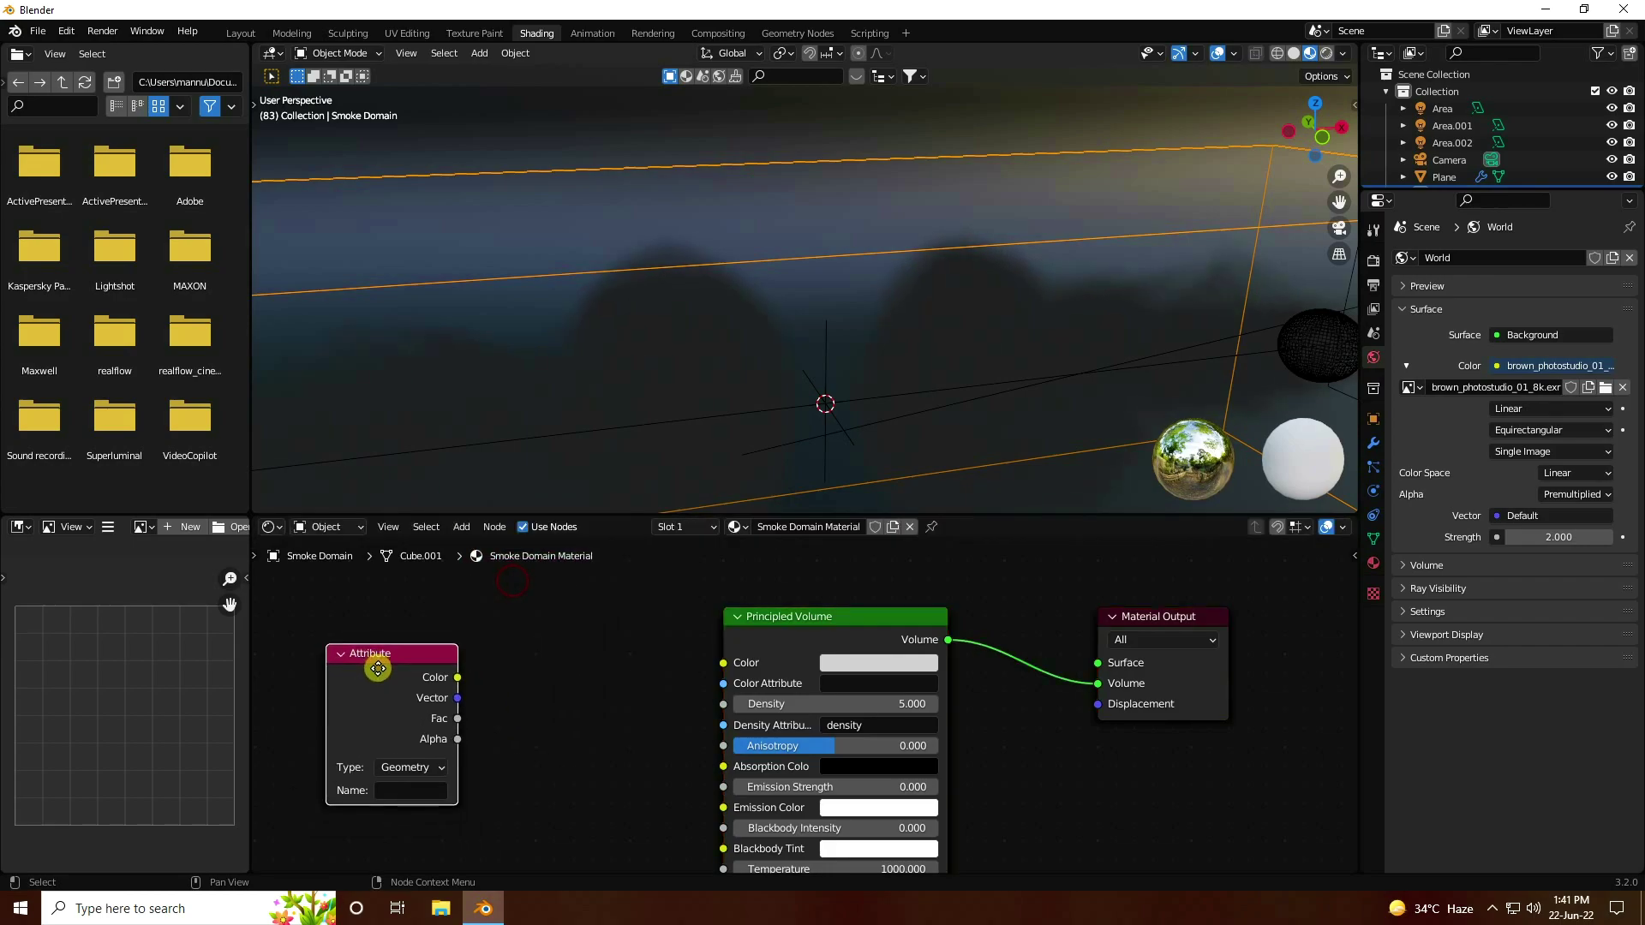
pyautogui.moveTo(456, 679); pyautogui.dragTo(723, 664)
pyautogui.moveTo(576, 733); pyautogui.dragTo(681, 744, button='middle')
# Step: Insert a Vector Math node set to Scale 2.5 on the colour link
pyautogui.click(461, 528)
pyautogui.click(542, 553)
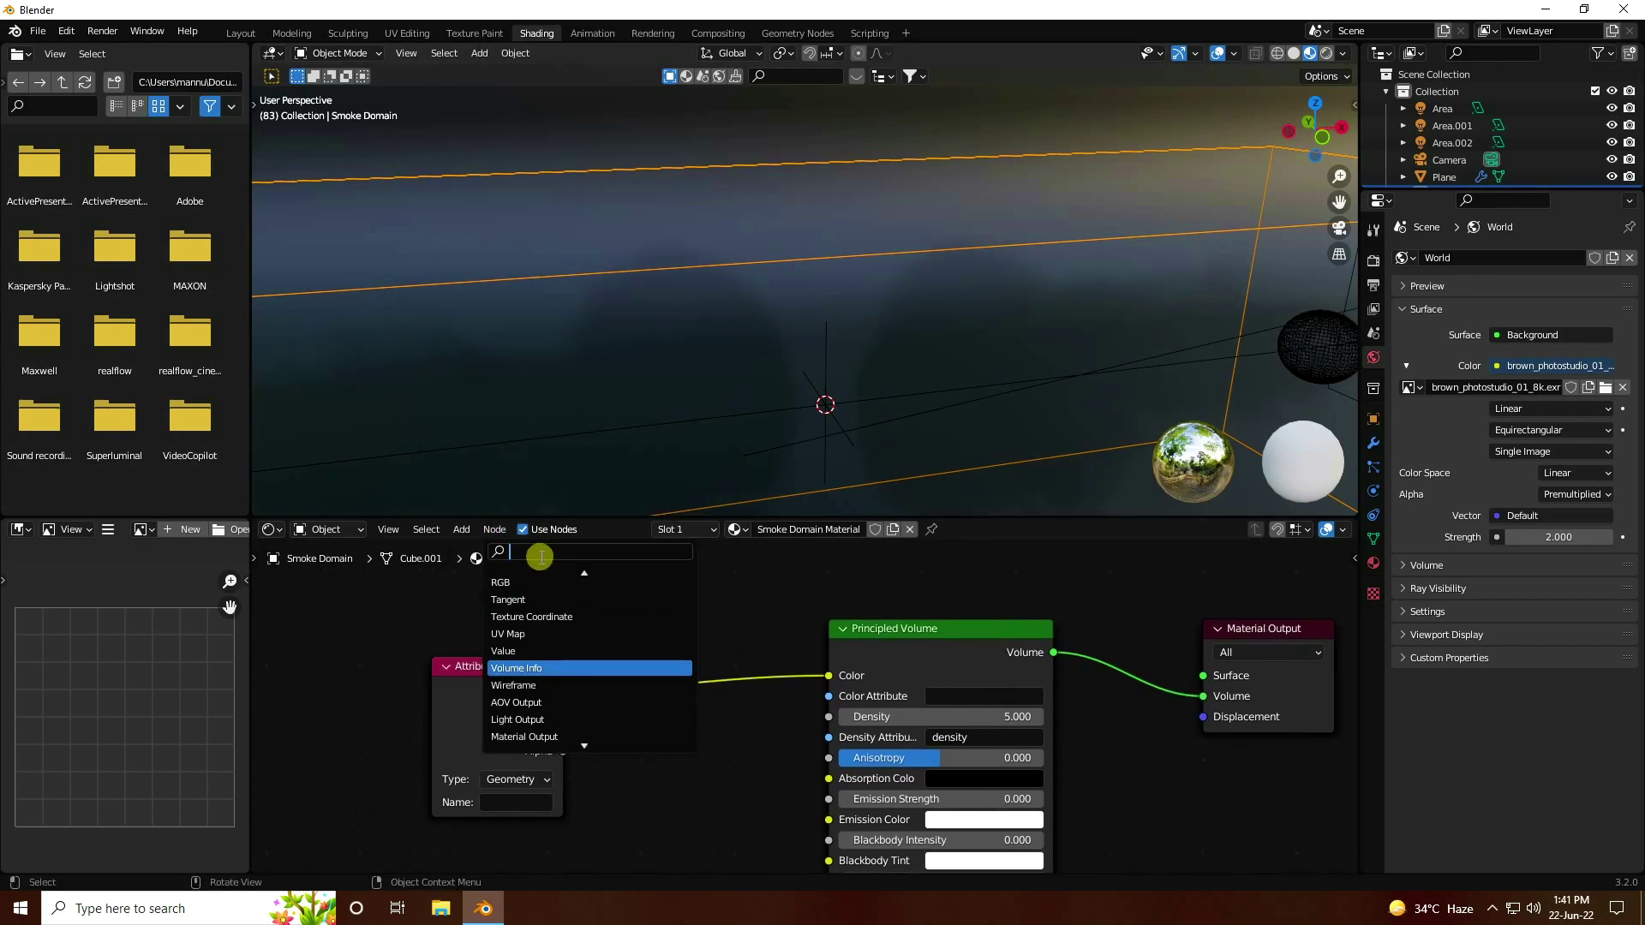
pyautogui.write('math')
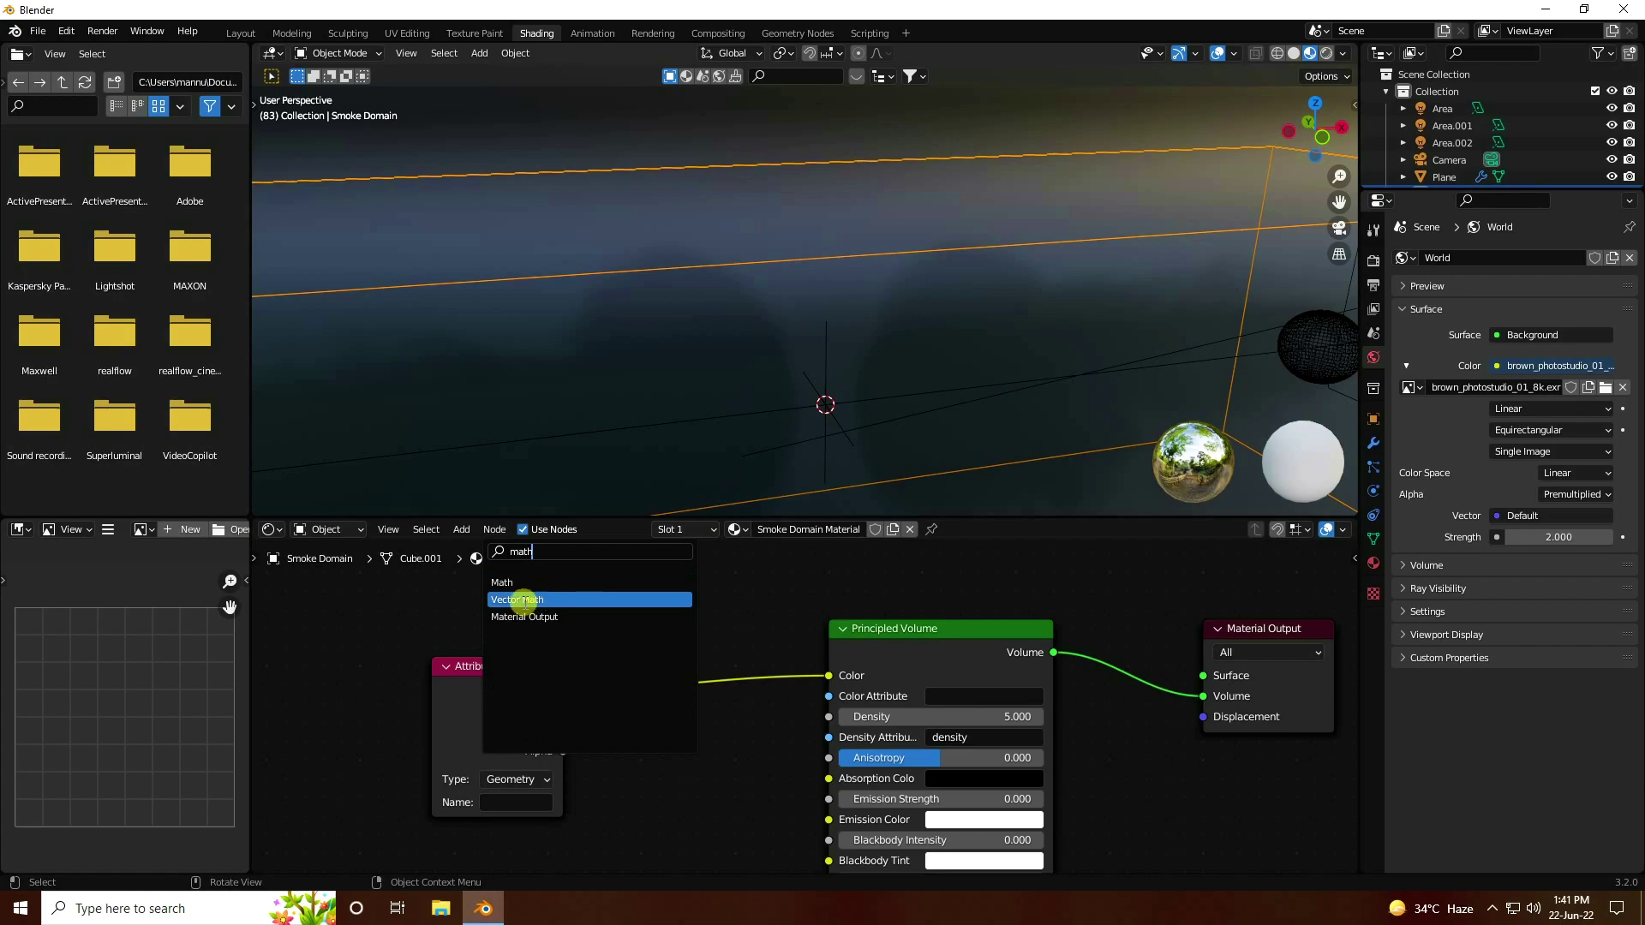
pyautogui.click(521, 599)
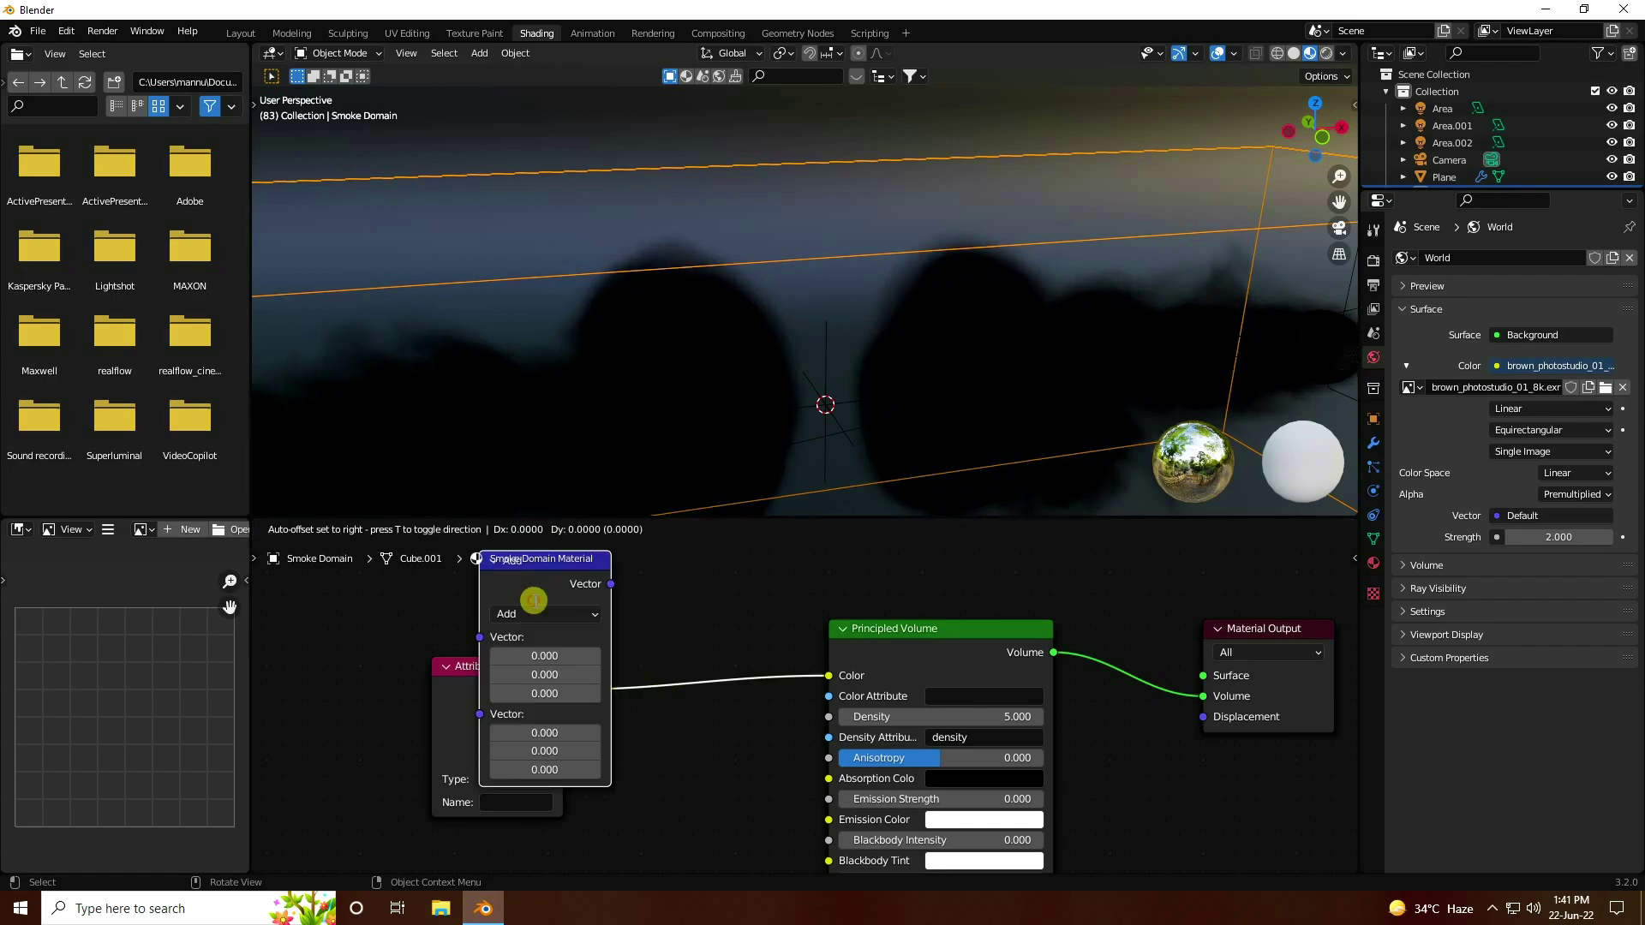
pyautogui.click(670, 627)
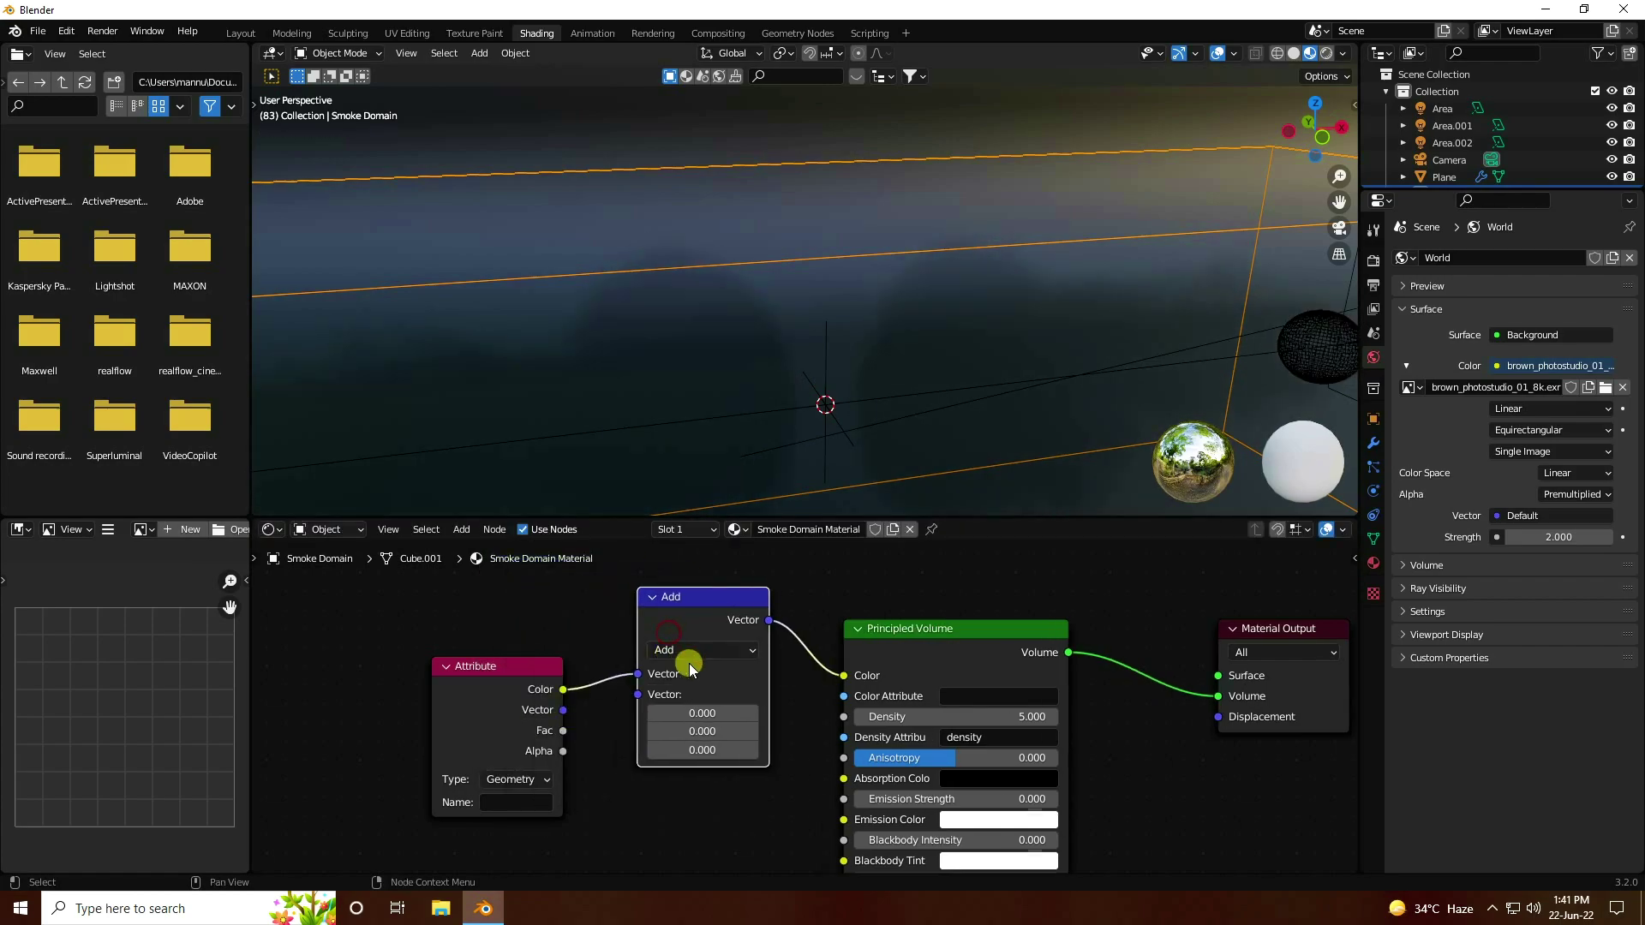
pyautogui.click(683, 649)
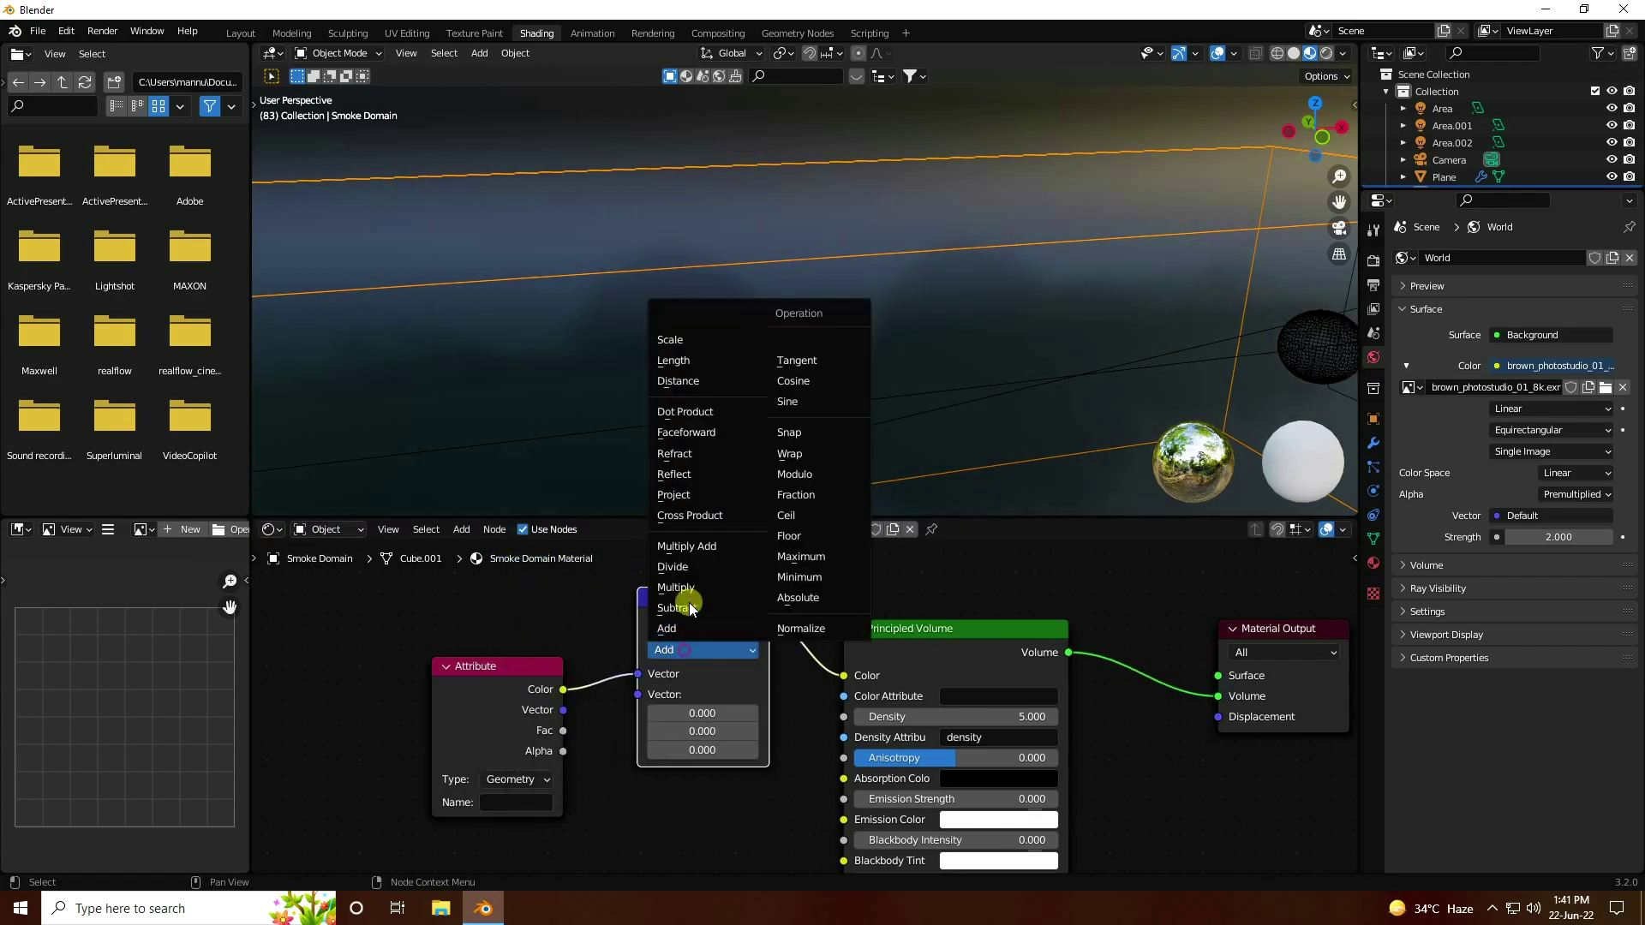
pyautogui.click(690, 352)
pyautogui.moveTo(643, 746); pyautogui.dragTo(698, 748, button='middle')
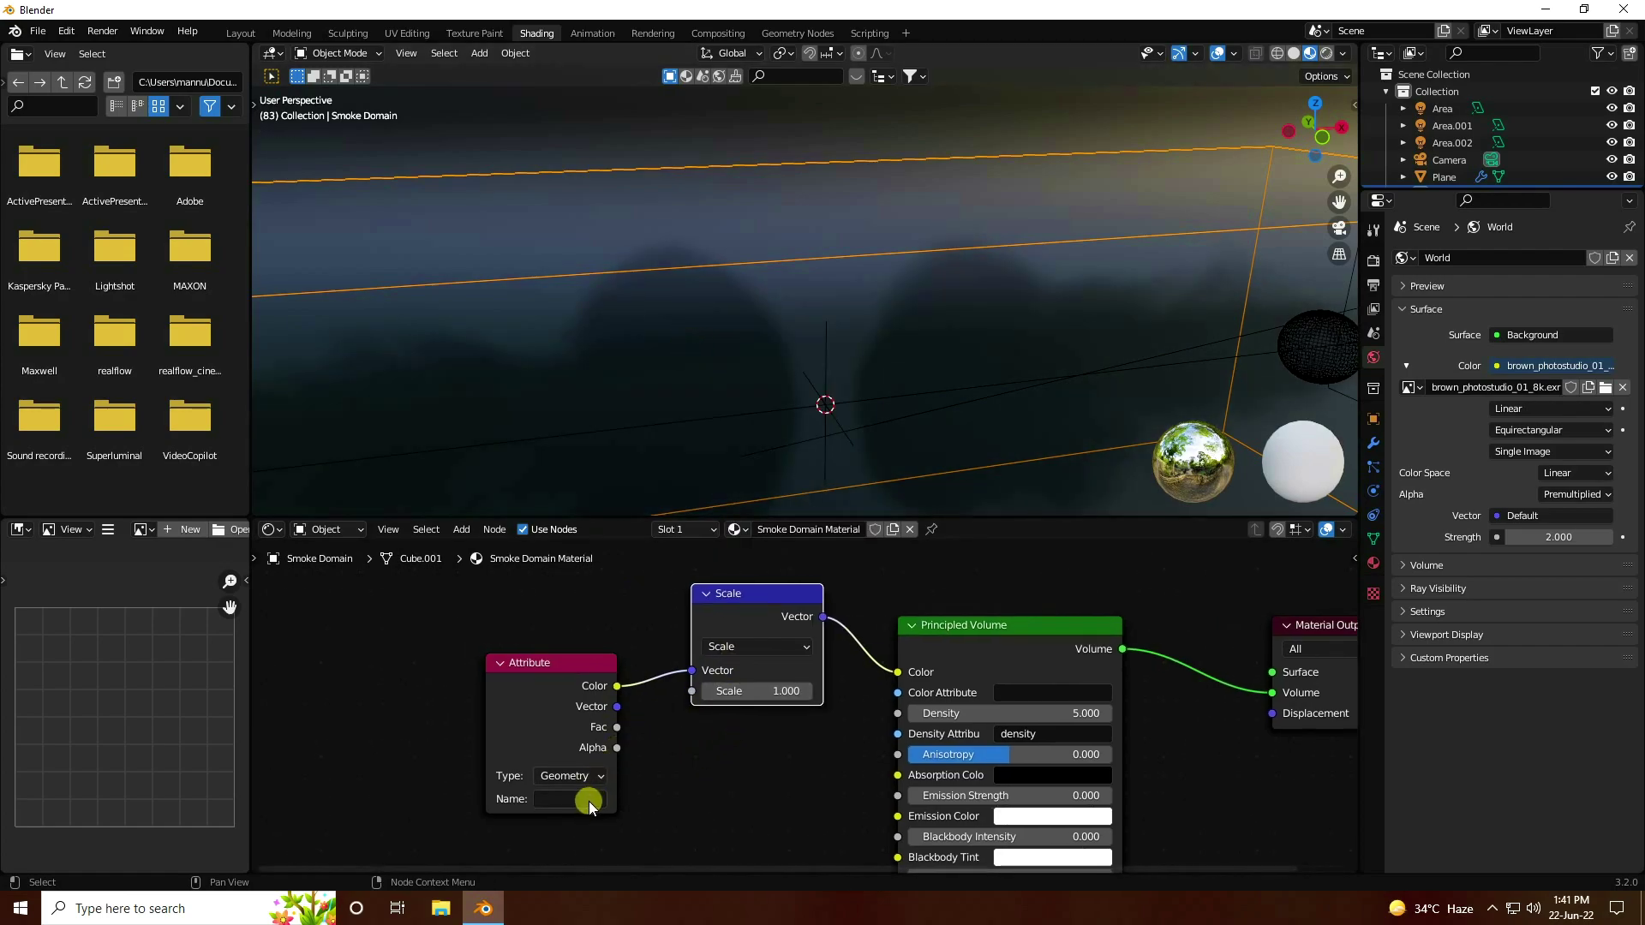
pyautogui.click(754, 691)
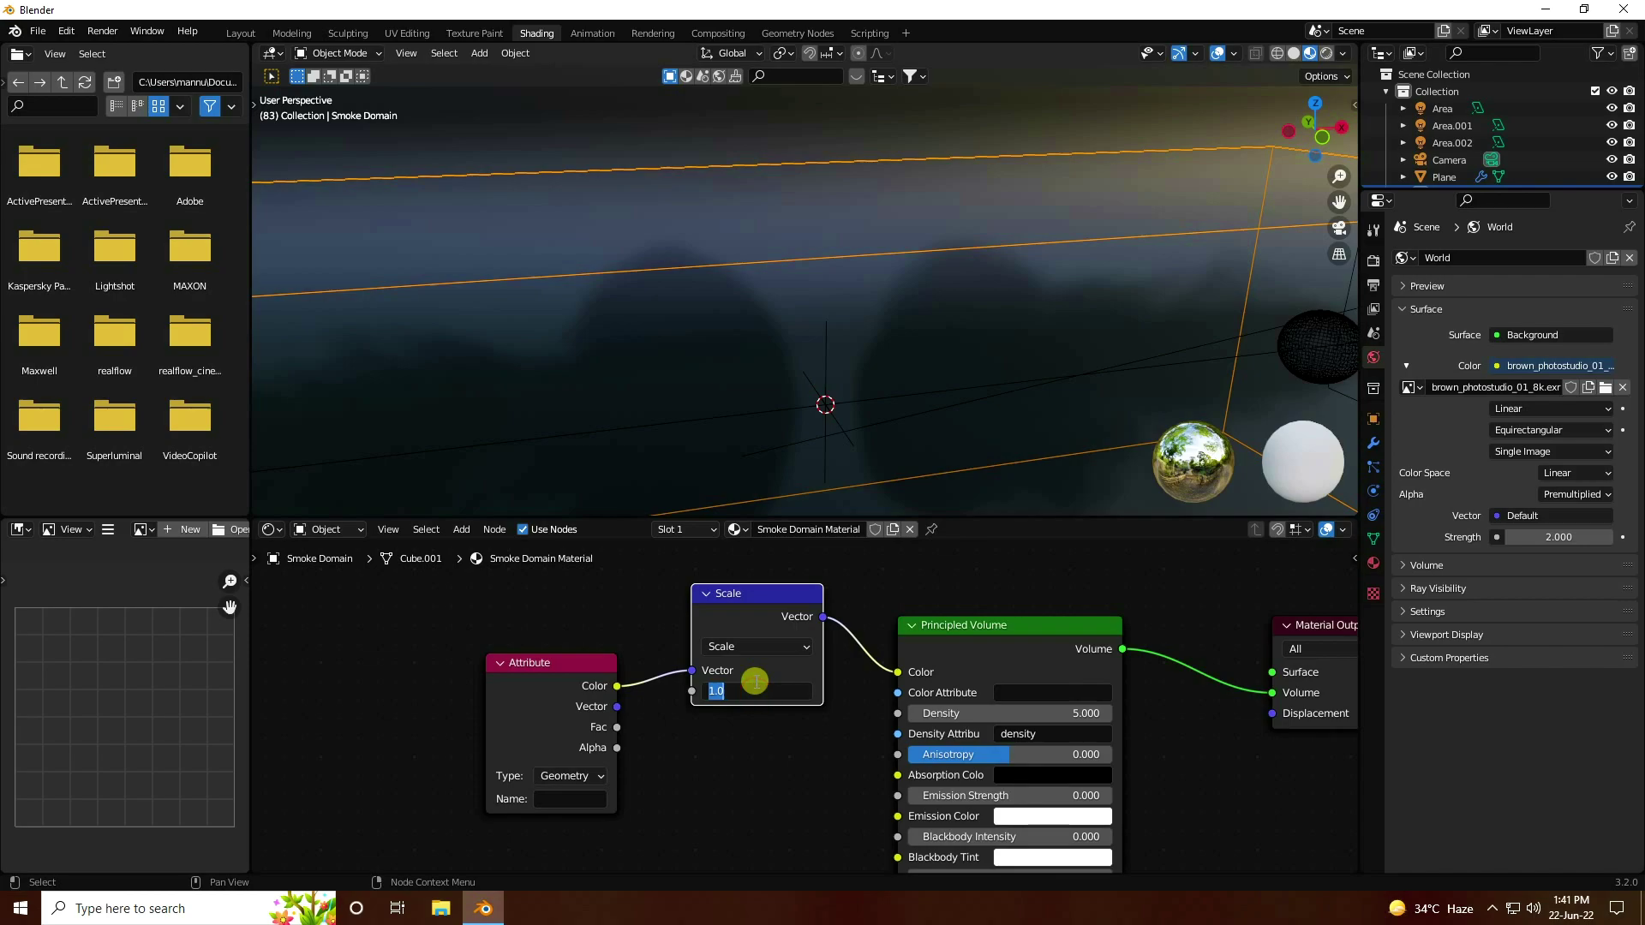
pyautogui.write('2.5')
pyautogui.press('Return')
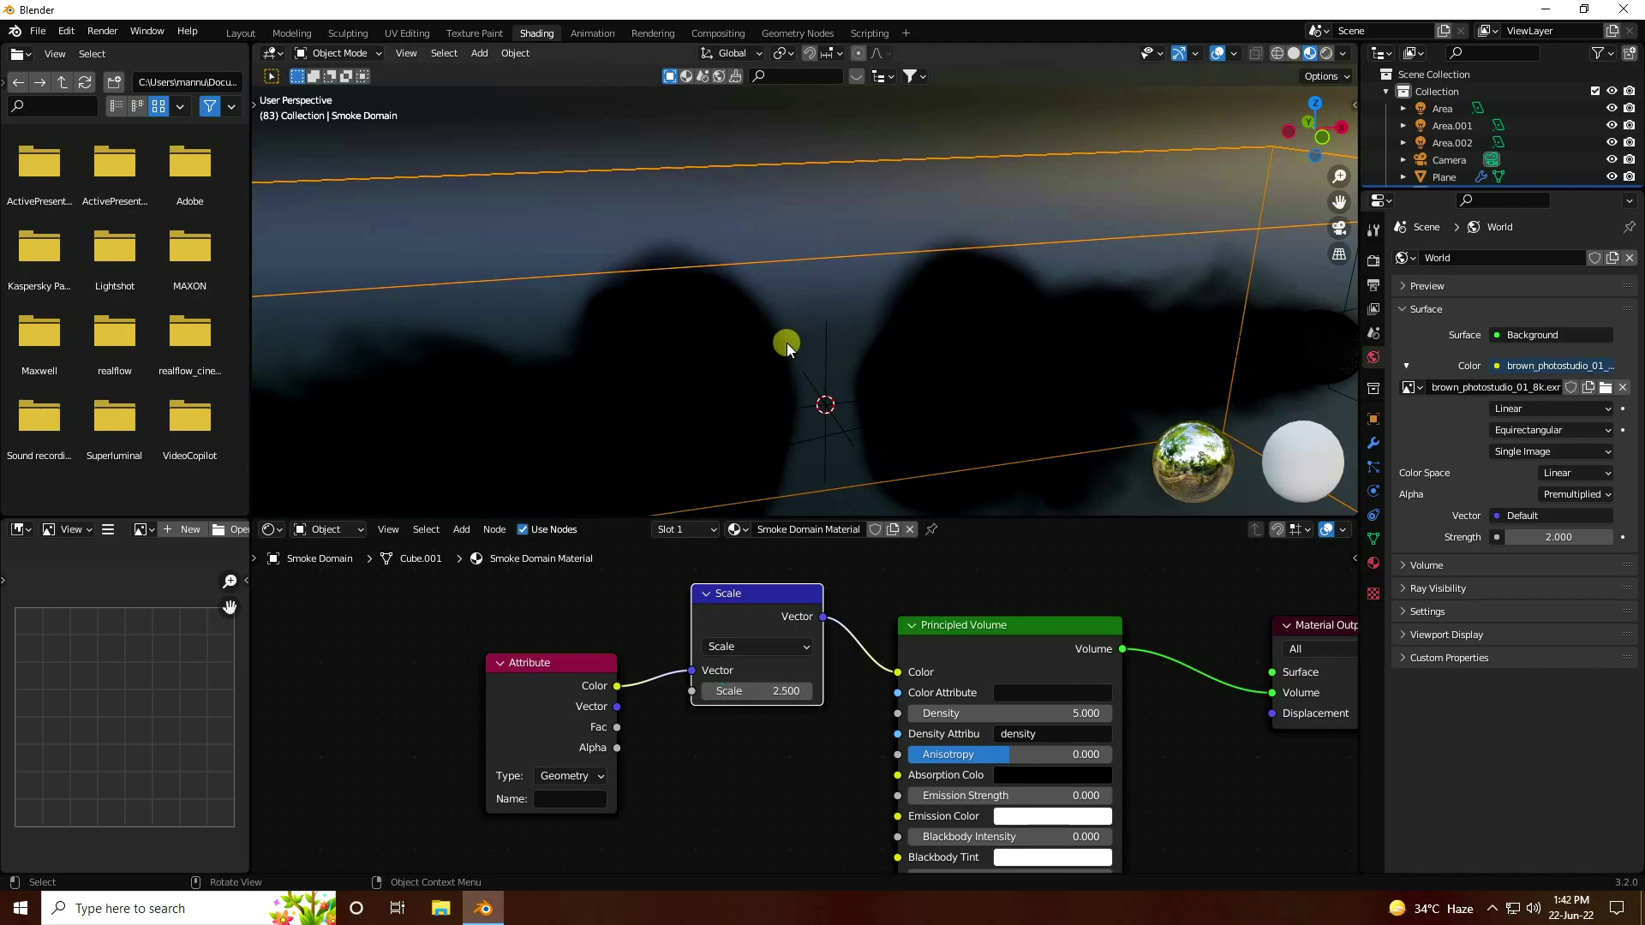
# Step: Set the Attribute node's name to 'color'
pyautogui.keyDown('shift'); pyautogui.moveTo(783, 342); pyautogui.dragTo(838, 228, button='middle'); pyautogui.keyUp('shift')
pyautogui.scroll(-2, 789, 300)
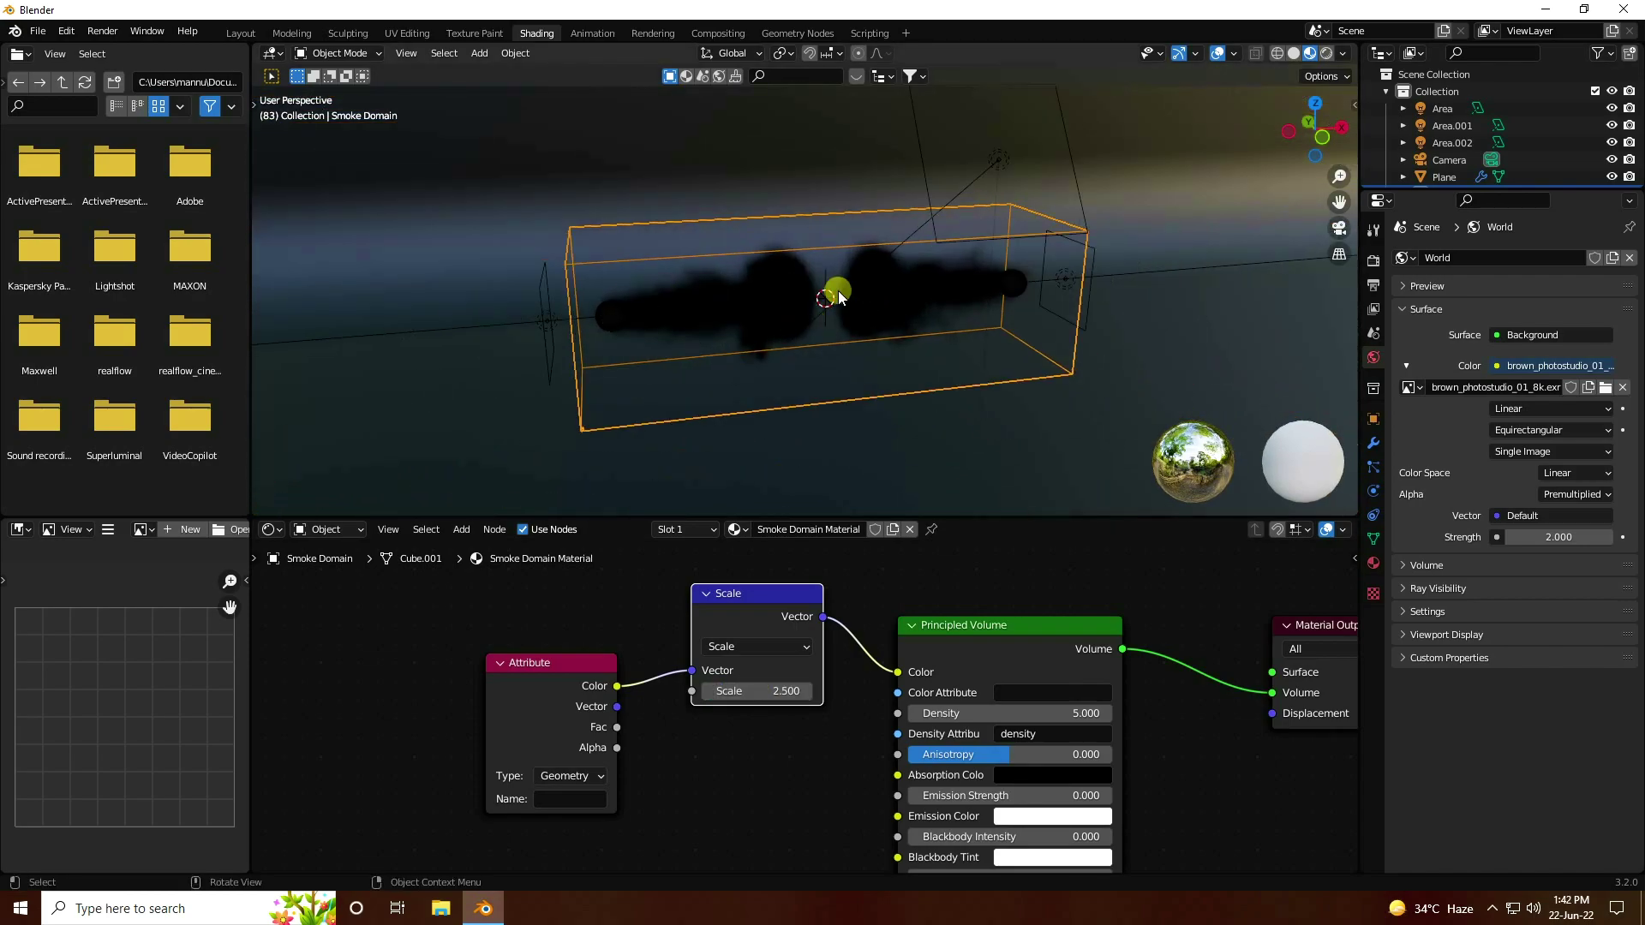
pyautogui.scroll(4, 789, 305)
pyautogui.click(571, 798)
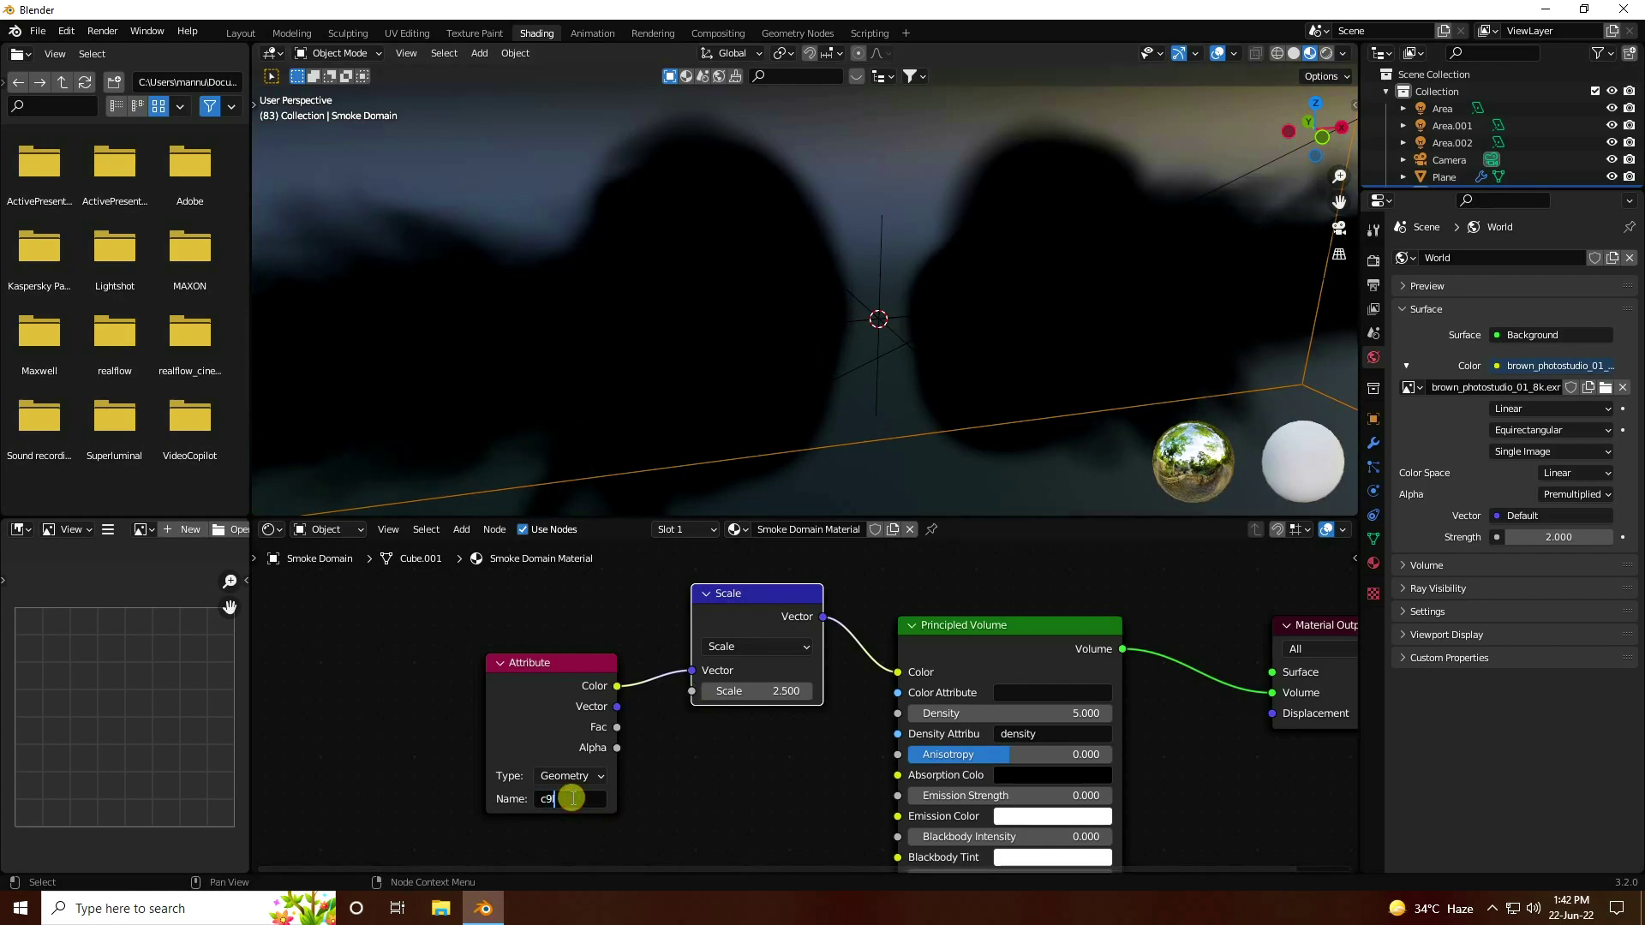
pyautogui.write('color')
pyautogui.press('Return')
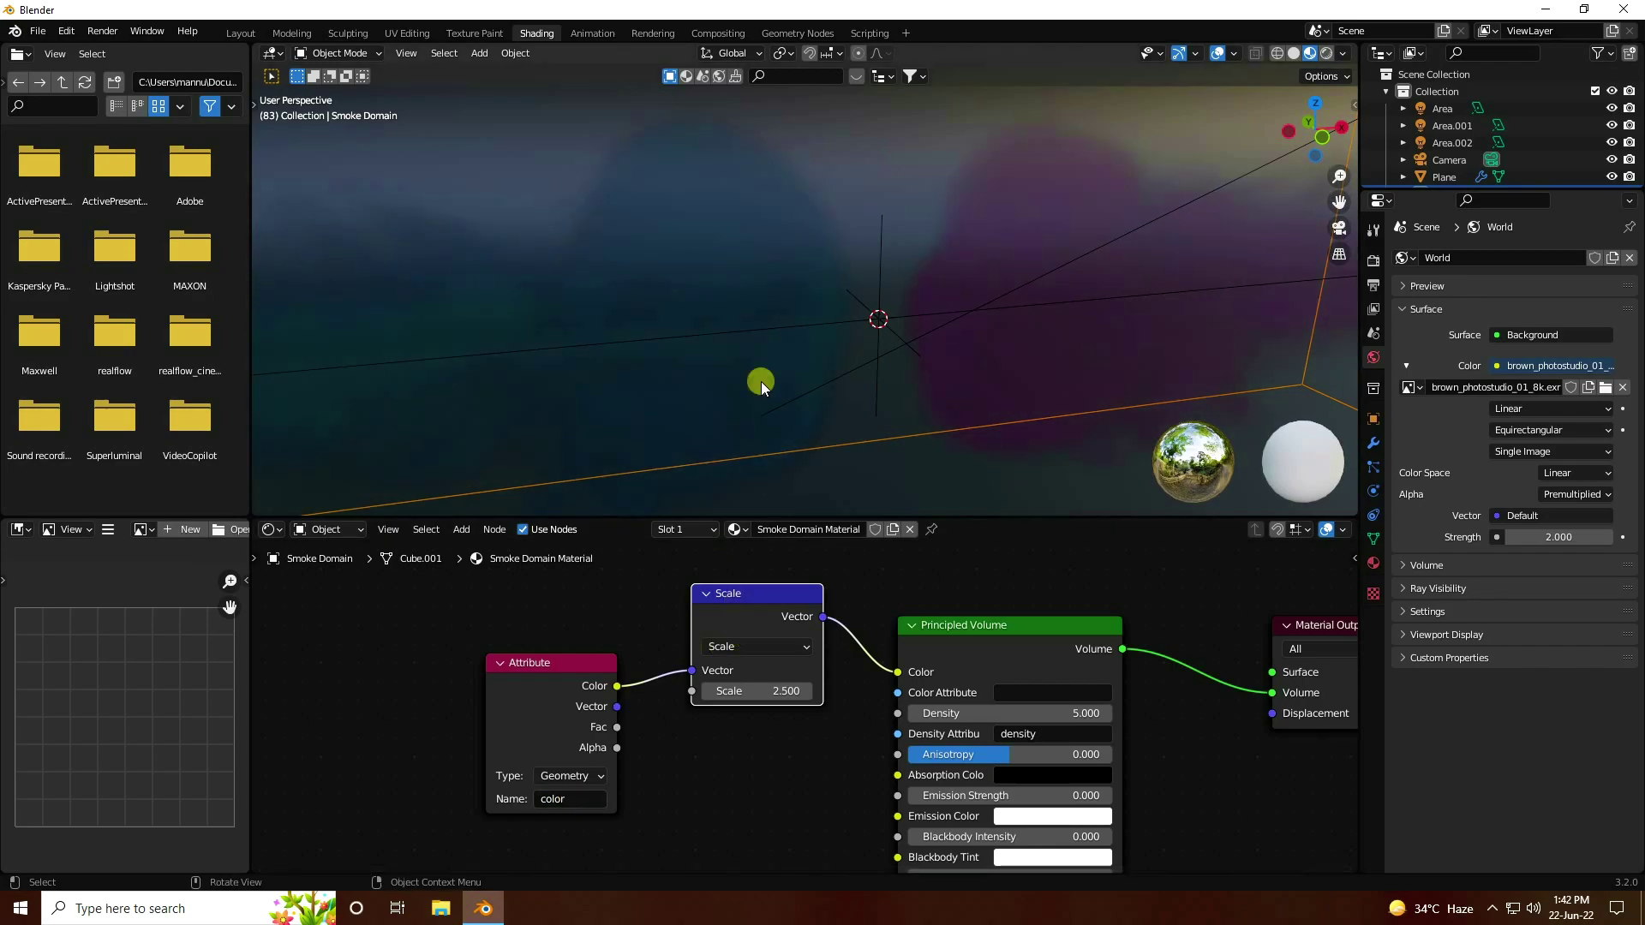
pyautogui.moveTo(624, 519); pyautogui.dragTo(625, 688)
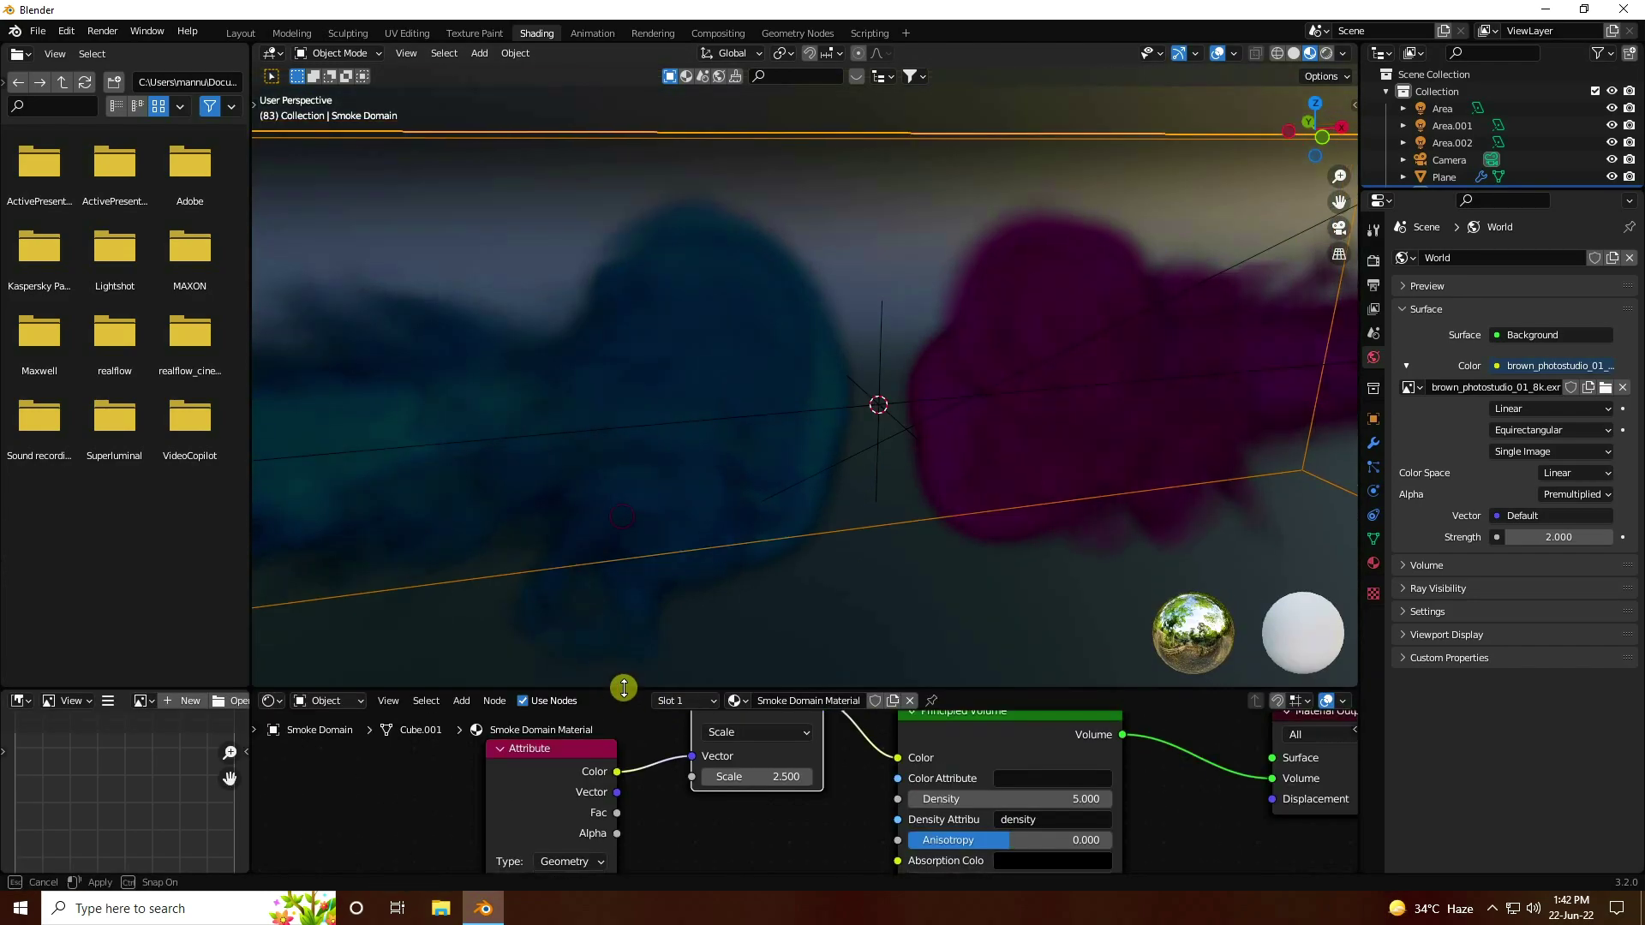
pyautogui.scroll(-3, 720, 329)
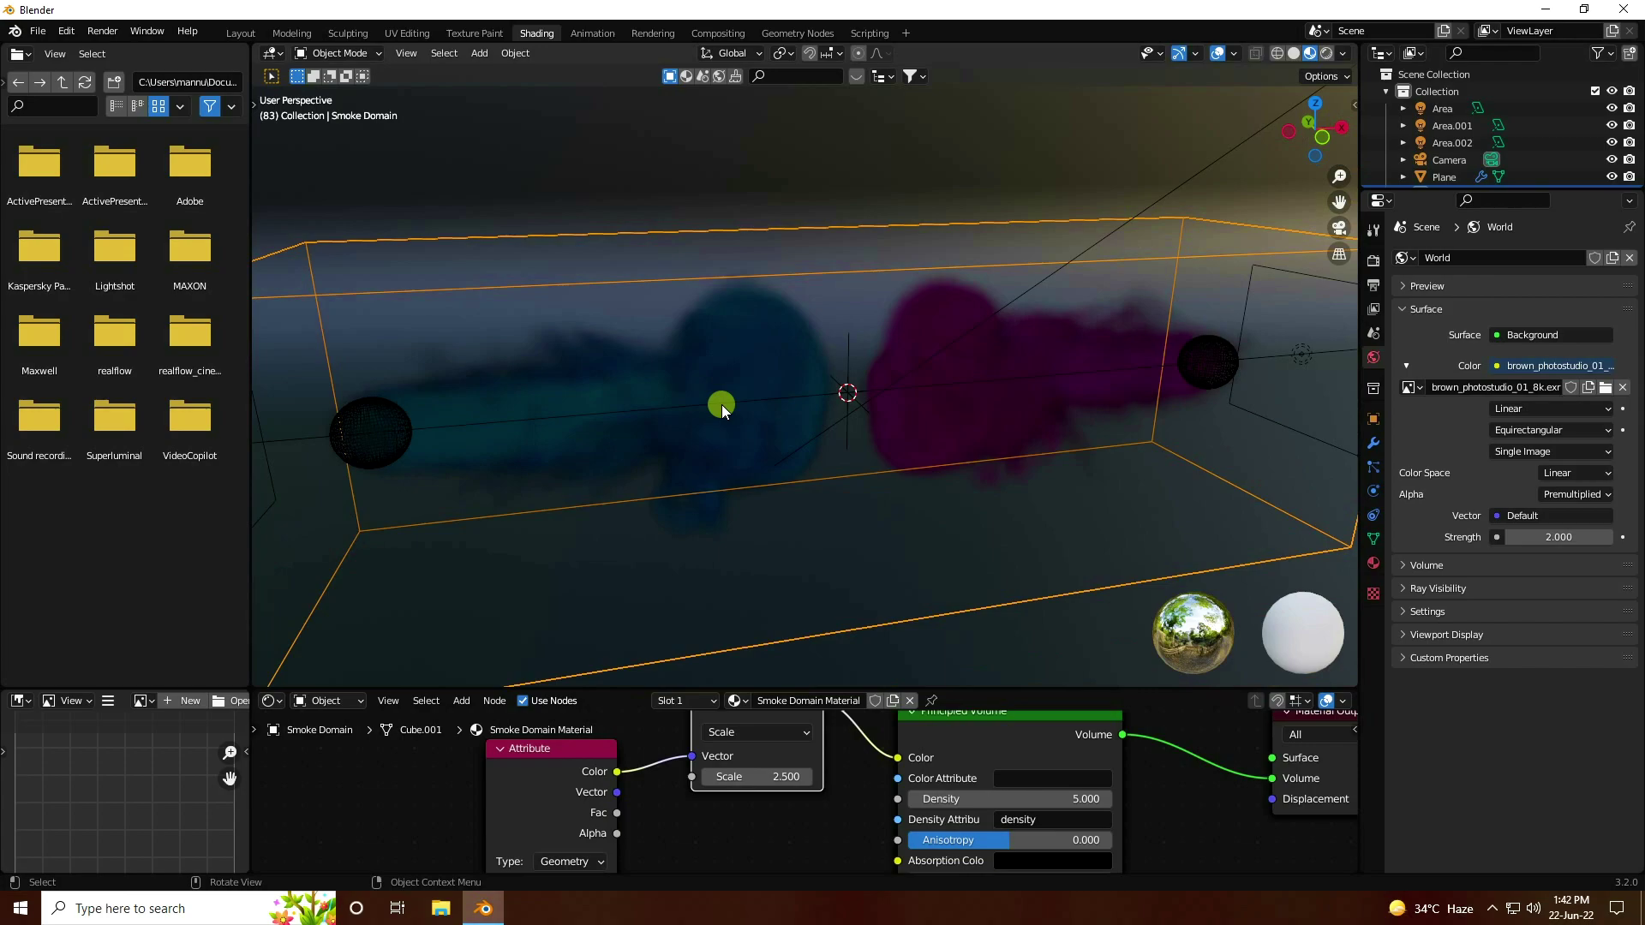
pyautogui.scroll(3, 721, 404)
pyautogui.click(1327, 53)
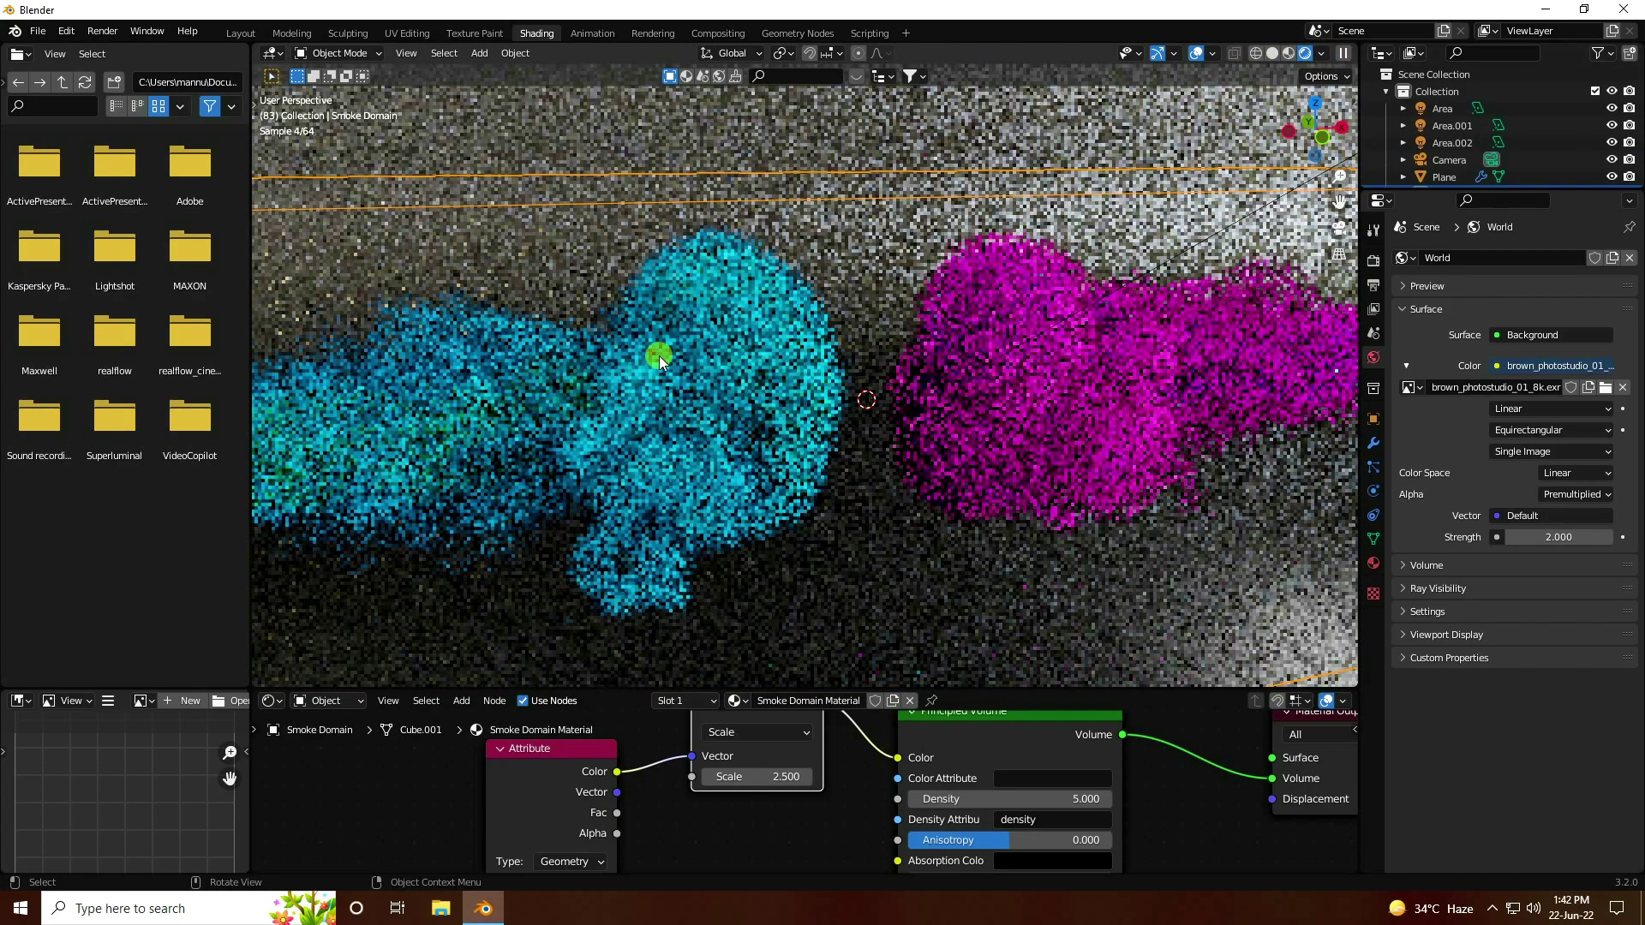
pyautogui.click(660, 357)
pyautogui.click(742, 388)
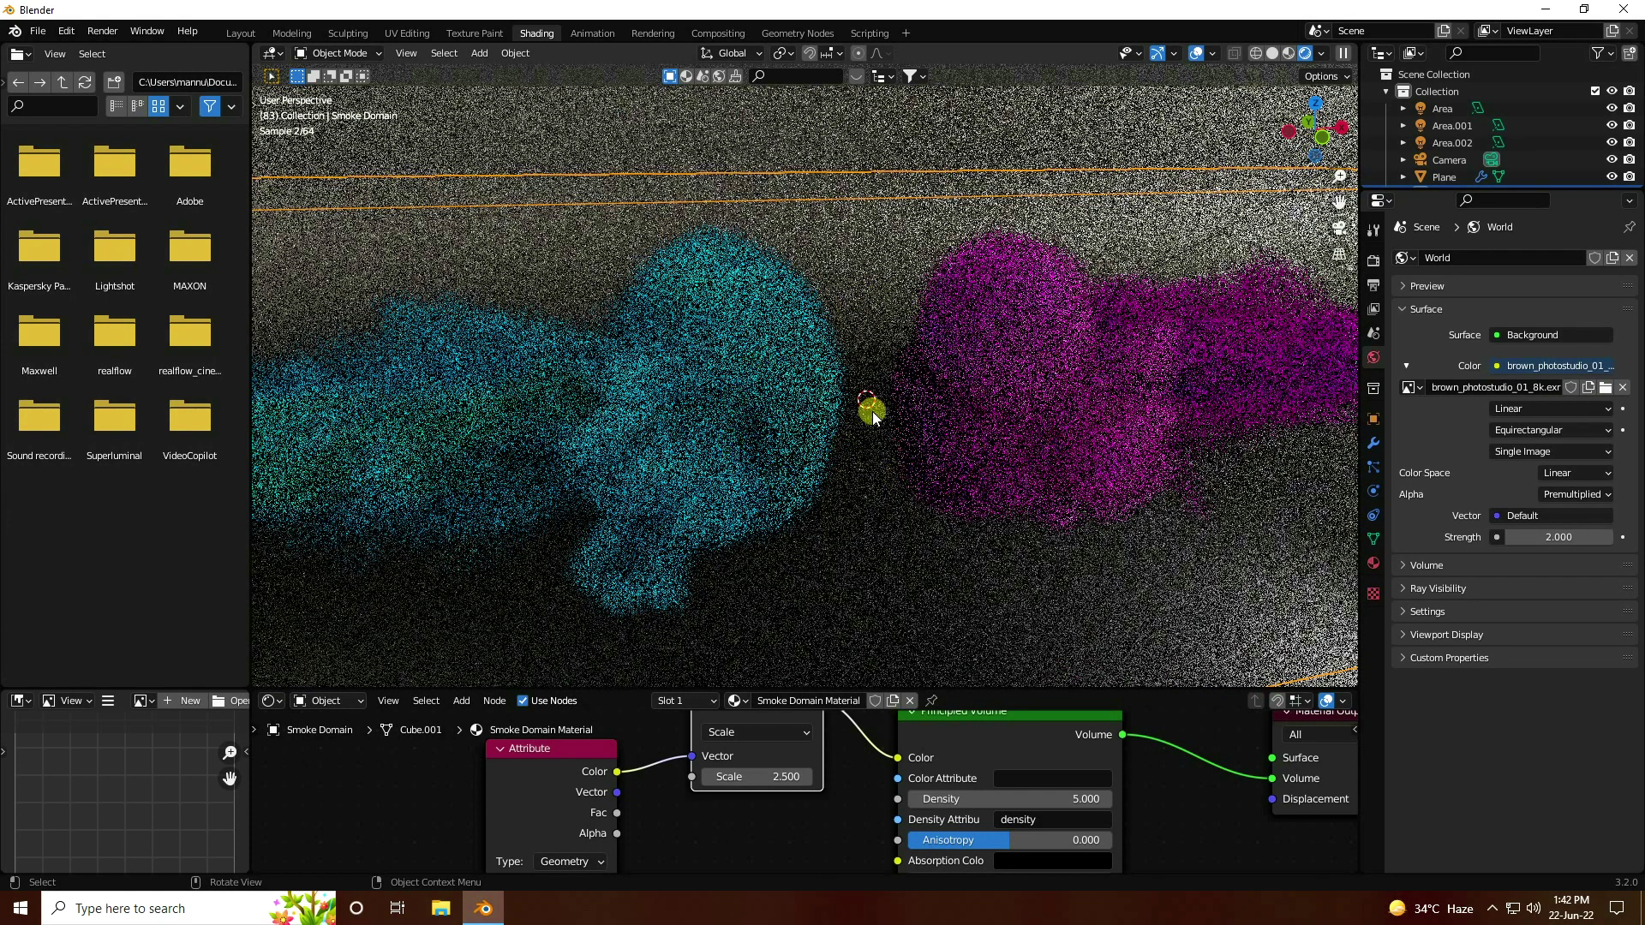
pyautogui.click(831, 431)
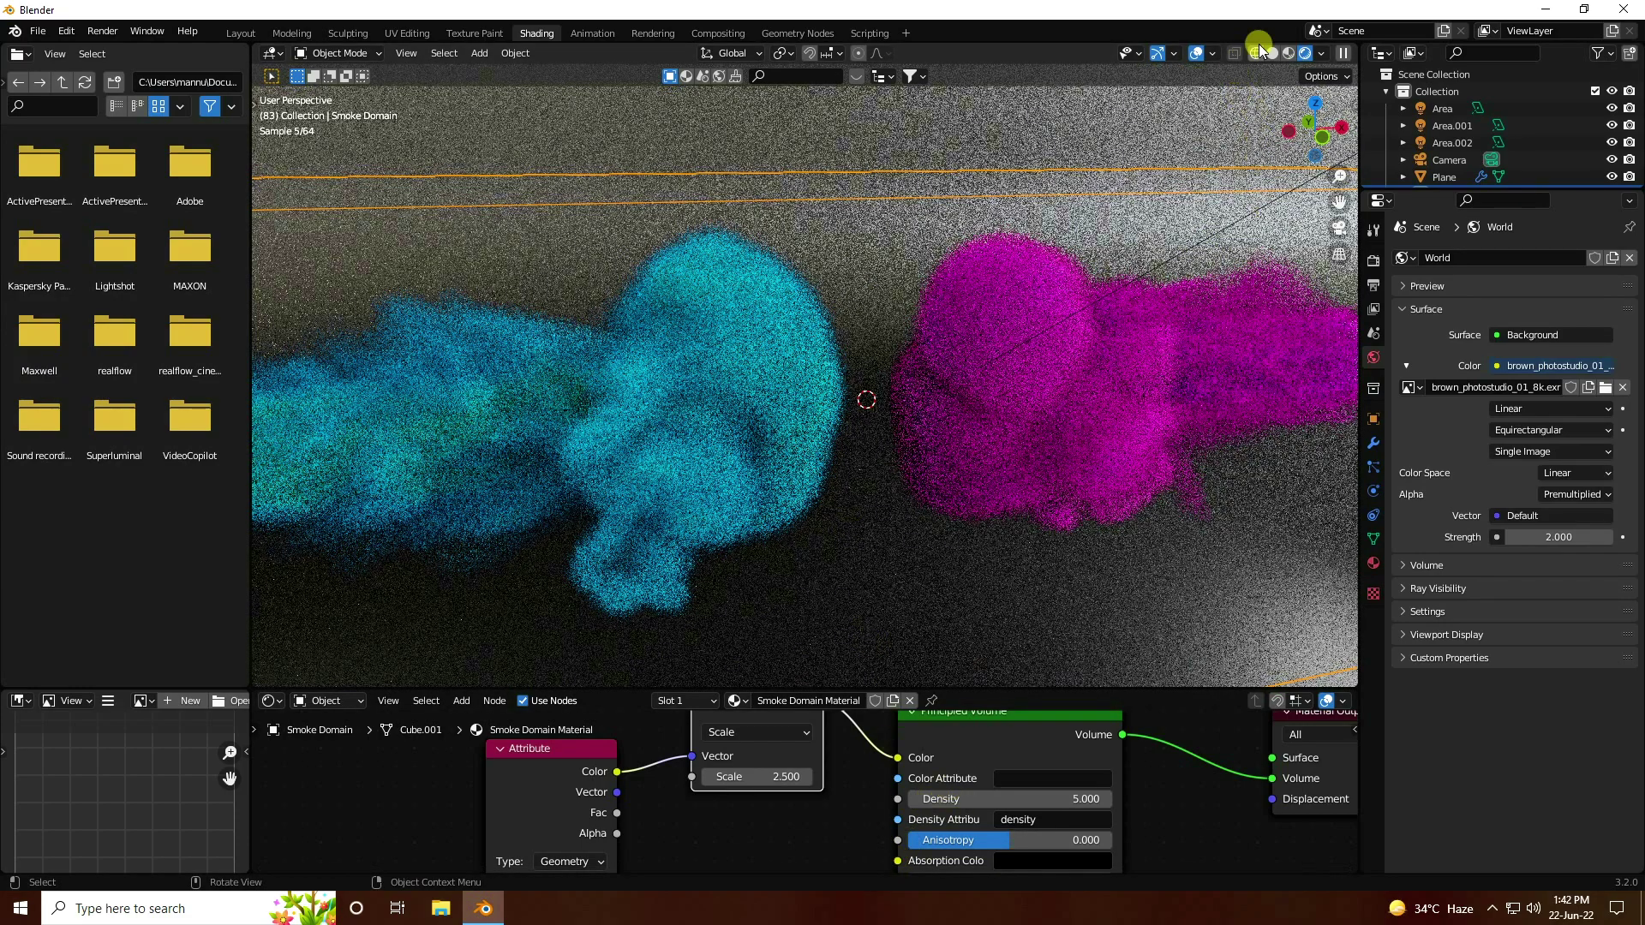
pyautogui.click(1288, 53)
pyautogui.moveTo(625, 689); pyautogui.dragTo(651, 473)
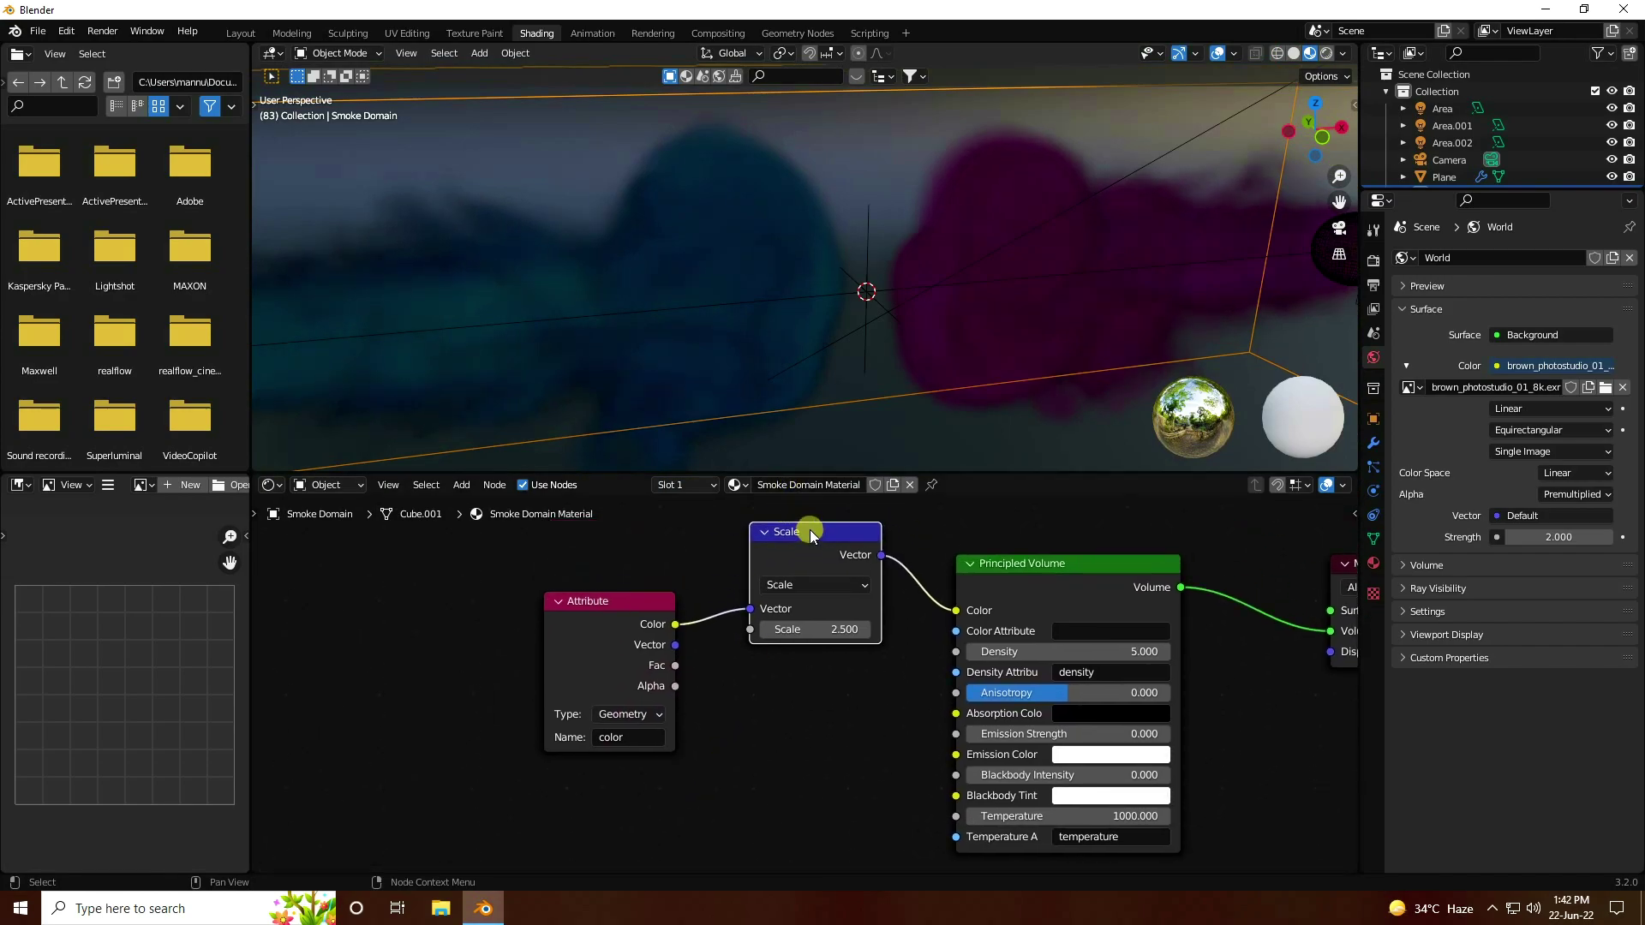
pyautogui.moveTo(810, 529); pyautogui.dragTo(822, 567)
# Step: Add a second Attribute node and connect its Fac to the Principled Volume Density
pyautogui.click(461, 485)
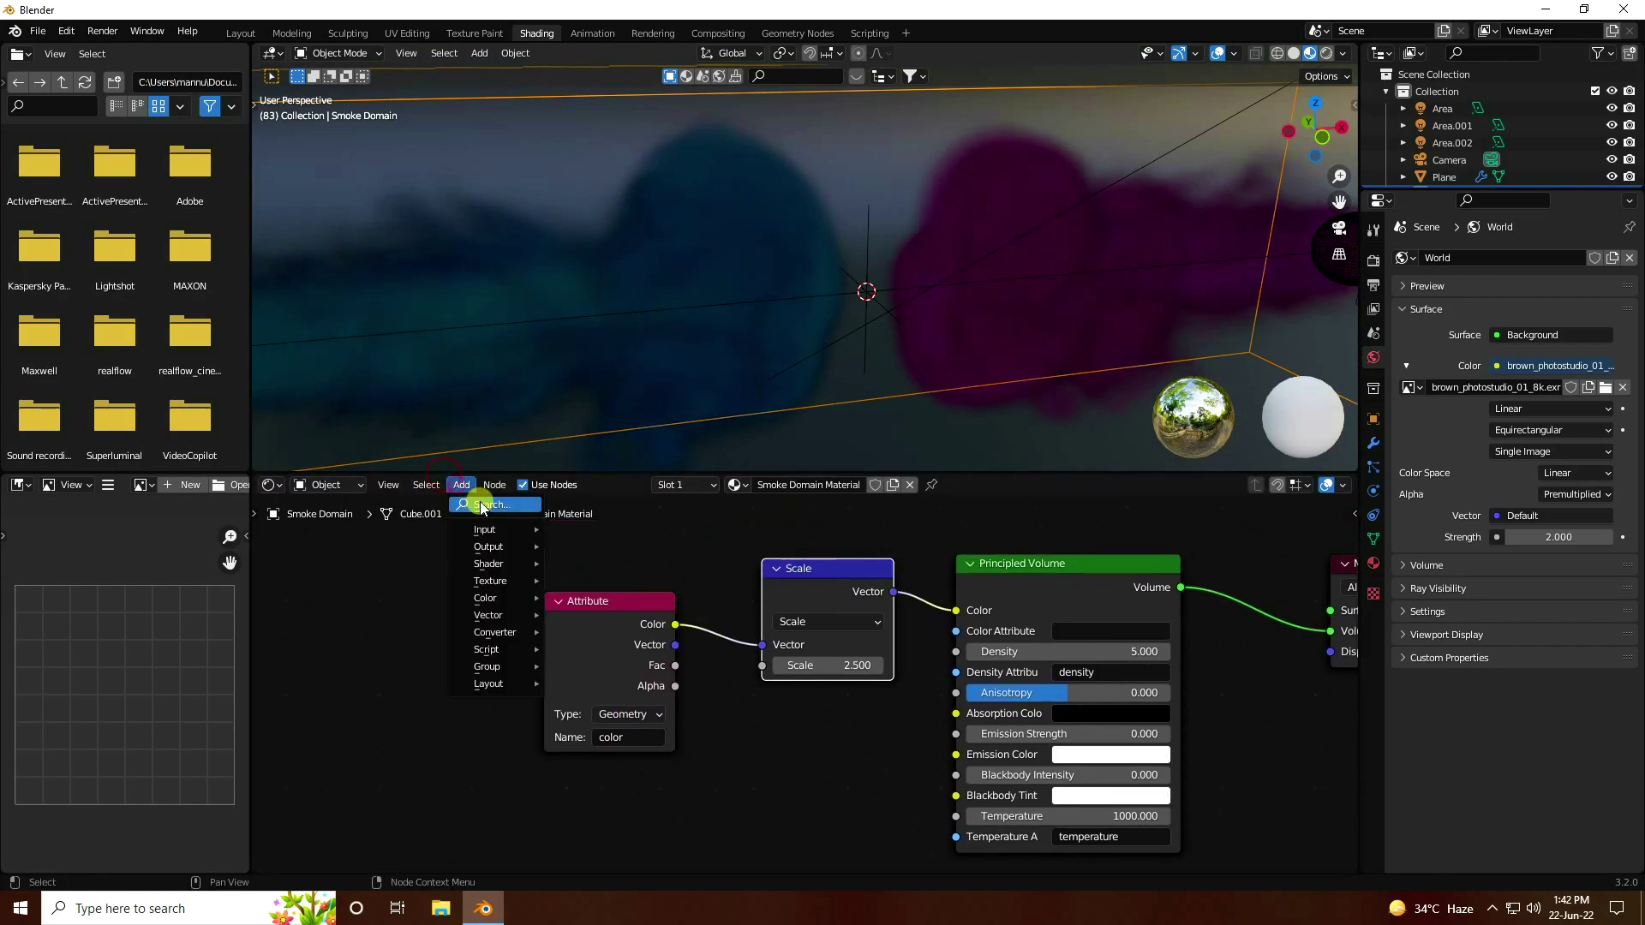
pyautogui.click(480, 504)
pyautogui.write('aa')
pyautogui.press('BackSpace')
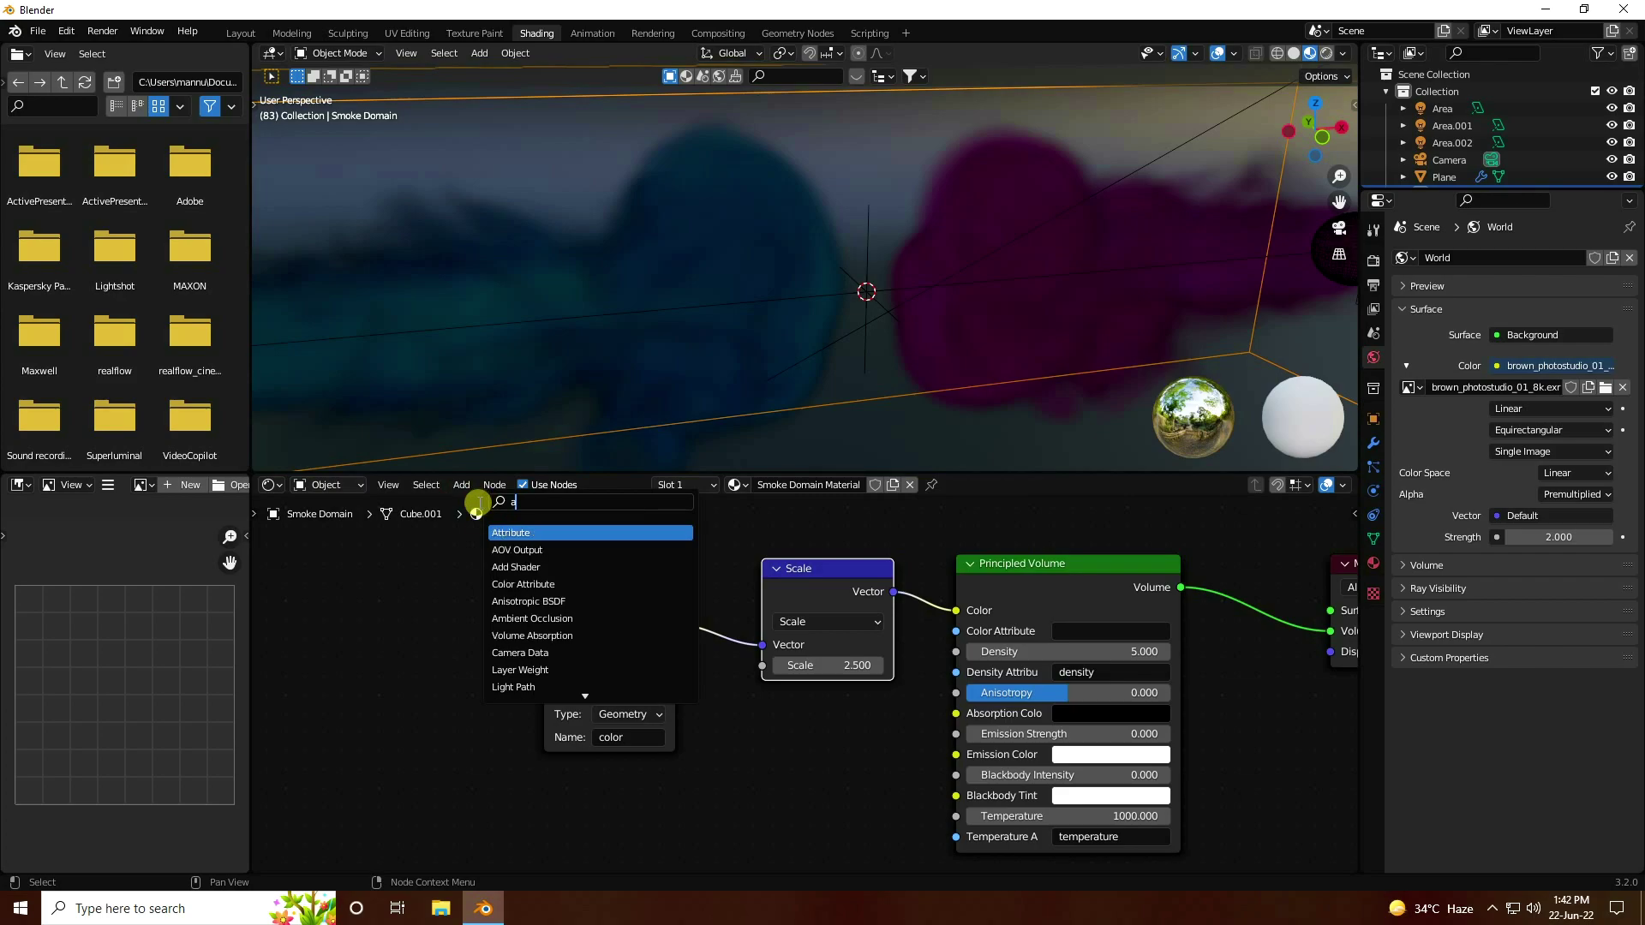
pyautogui.click(525, 533)
pyautogui.click(582, 766)
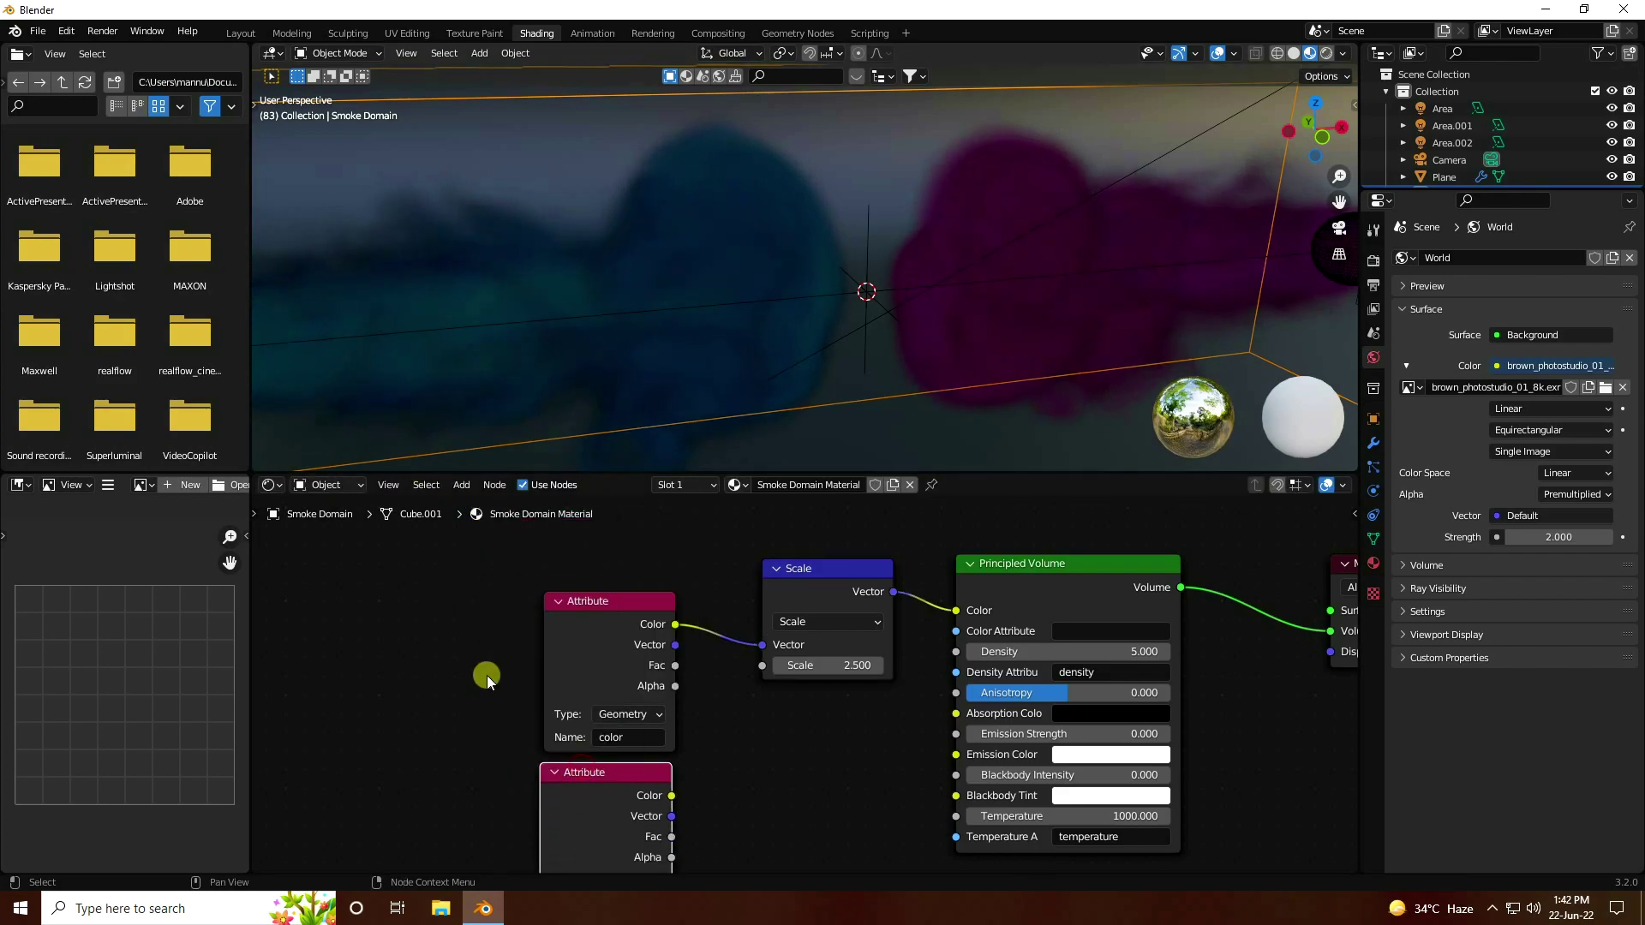
pyautogui.moveTo(480, 671); pyautogui.dragTo(379, 591, button='middle')
pyautogui.moveTo(598, 762); pyautogui.dragTo(598, 779, button='middle')
pyautogui.moveTo(559, 793); pyautogui.dragTo(844, 607)
pyautogui.moveTo(732, 775); pyautogui.dragTo(741, 795, button='middle')
# Step: Insert a Math node set to Multiply by 30 on the Fac–Density link
pyautogui.click(462, 484)
pyautogui.click(482, 508)
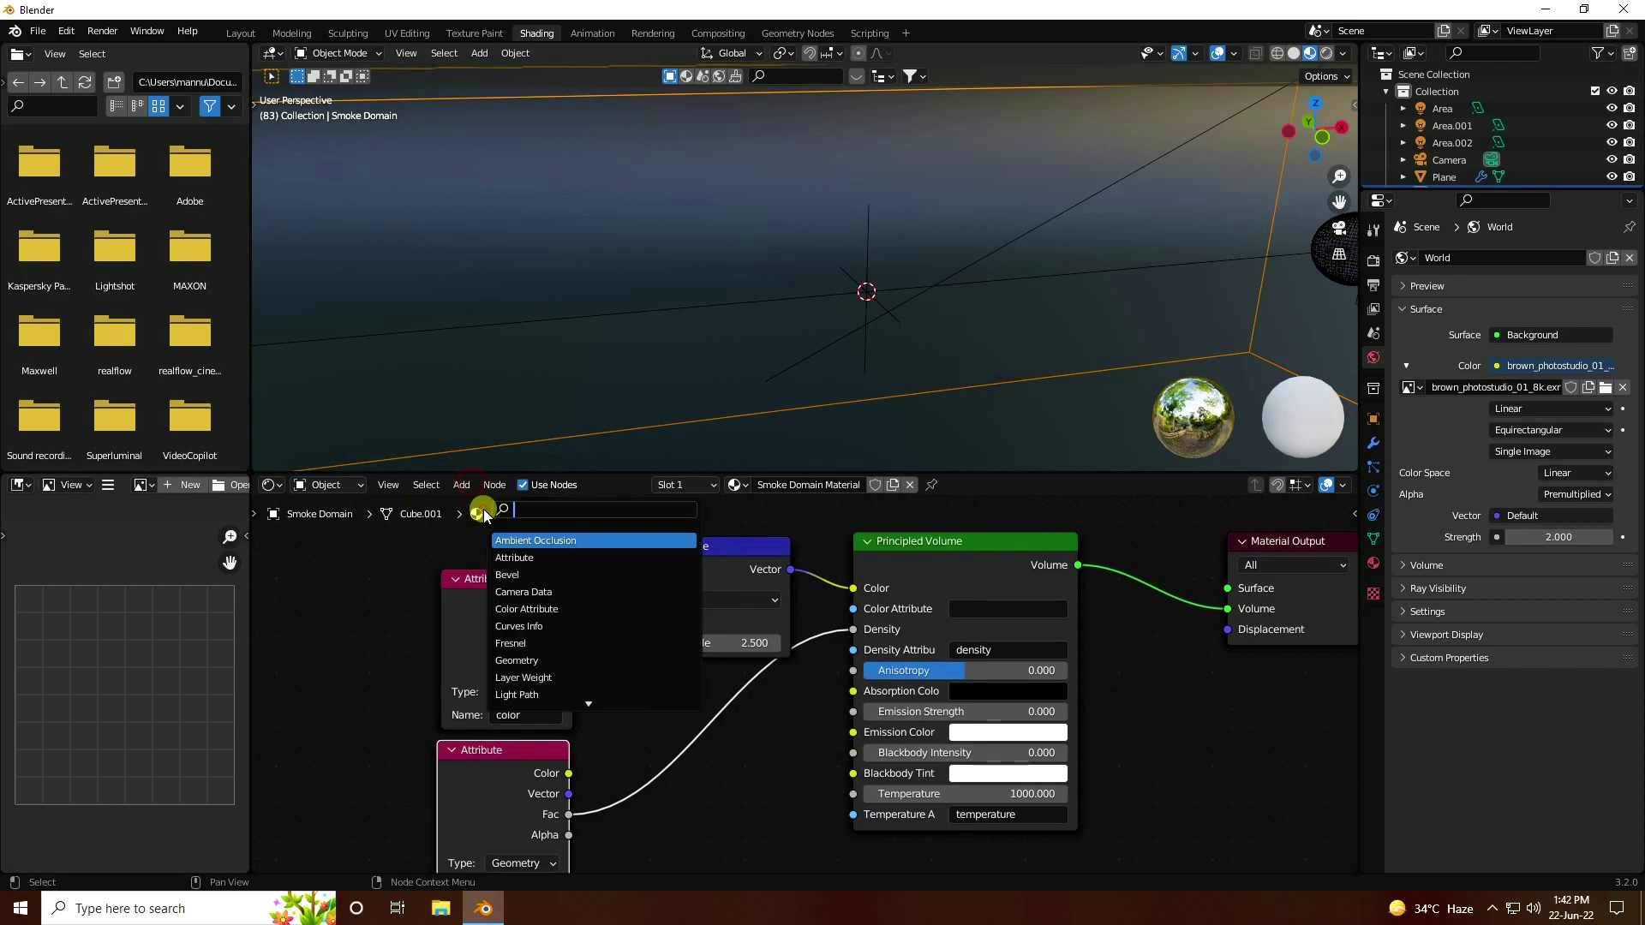
pyautogui.write('ma')
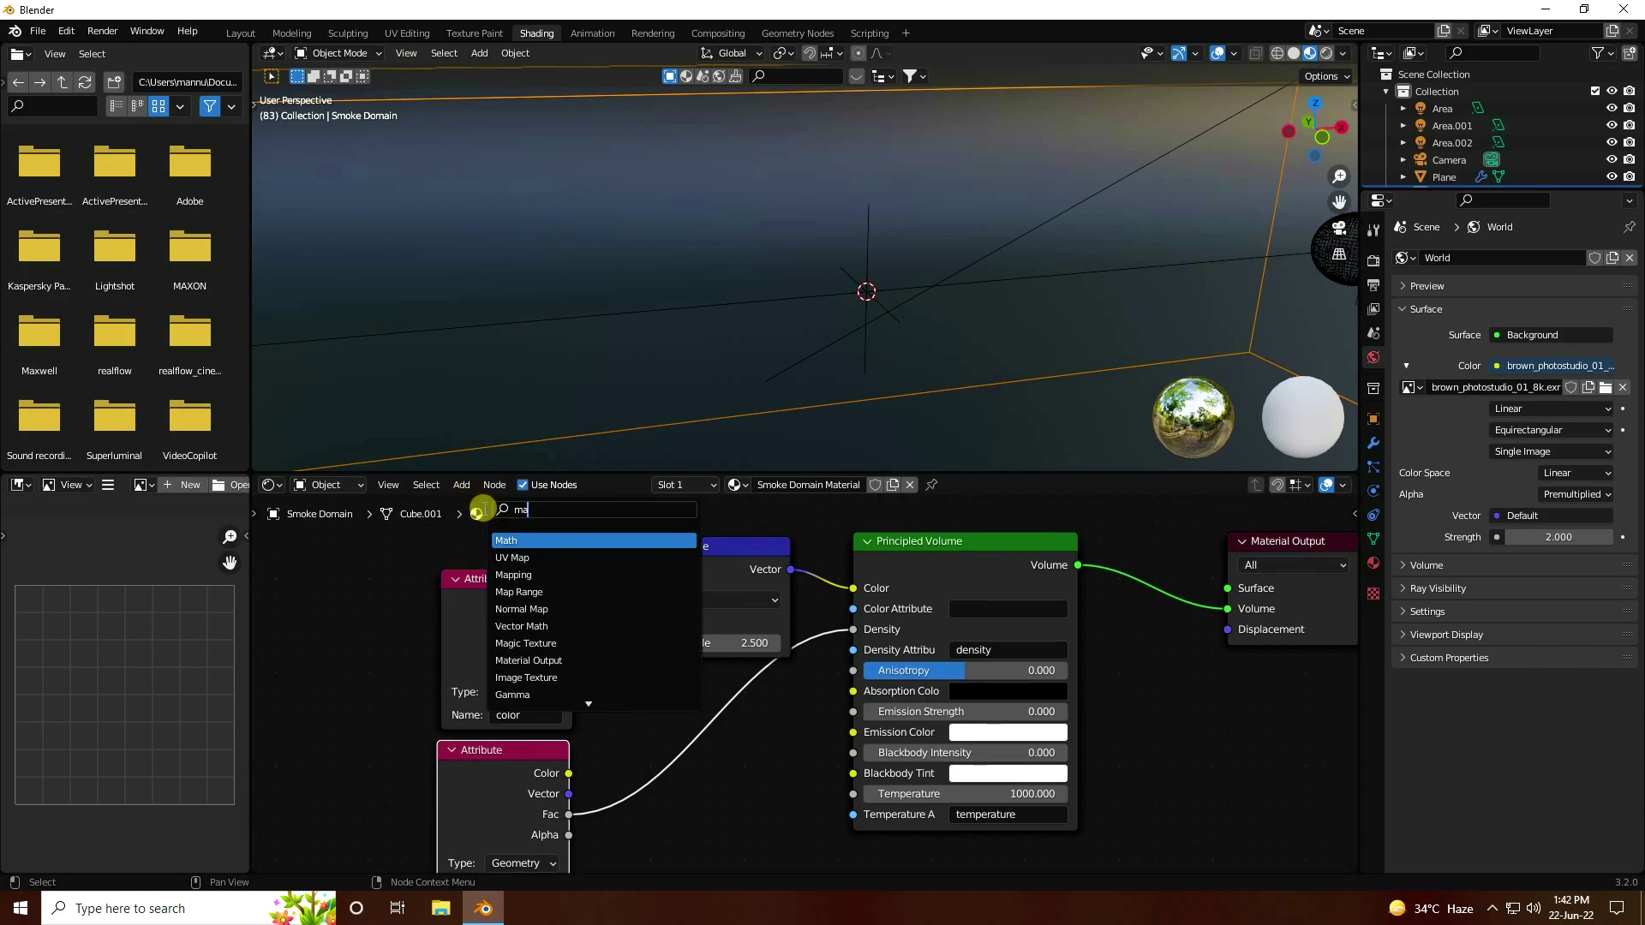
pyautogui.click(509, 540)
pyautogui.click(654, 704)
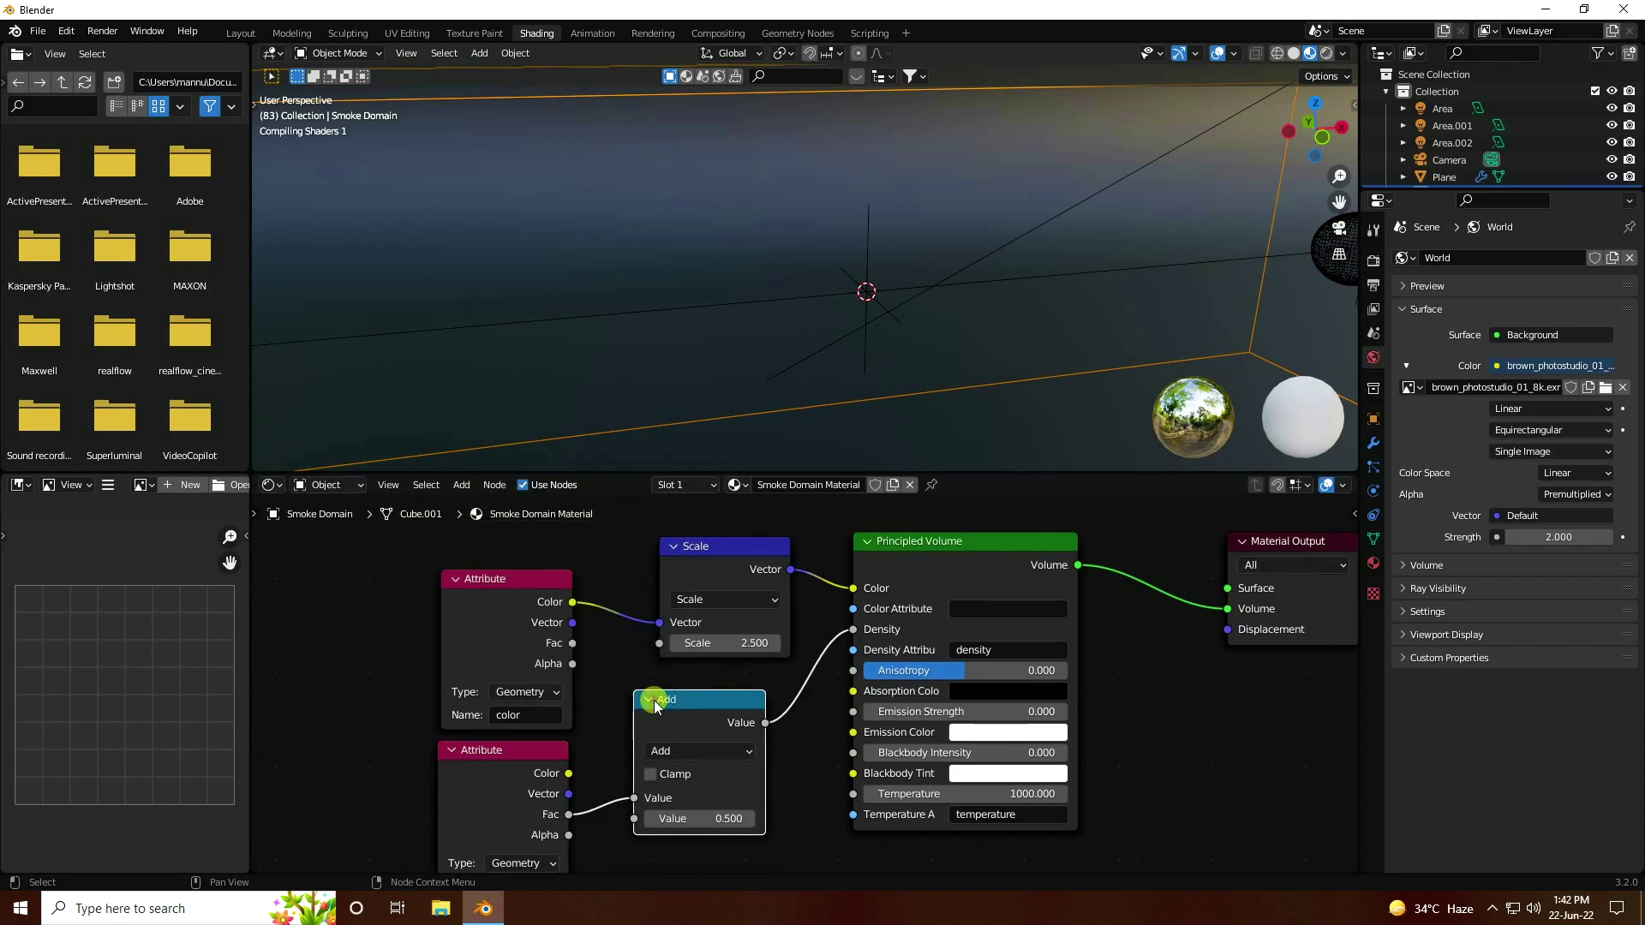
pyautogui.moveTo(709, 738); pyautogui.dragTo(718, 738)
pyautogui.click(701, 751)
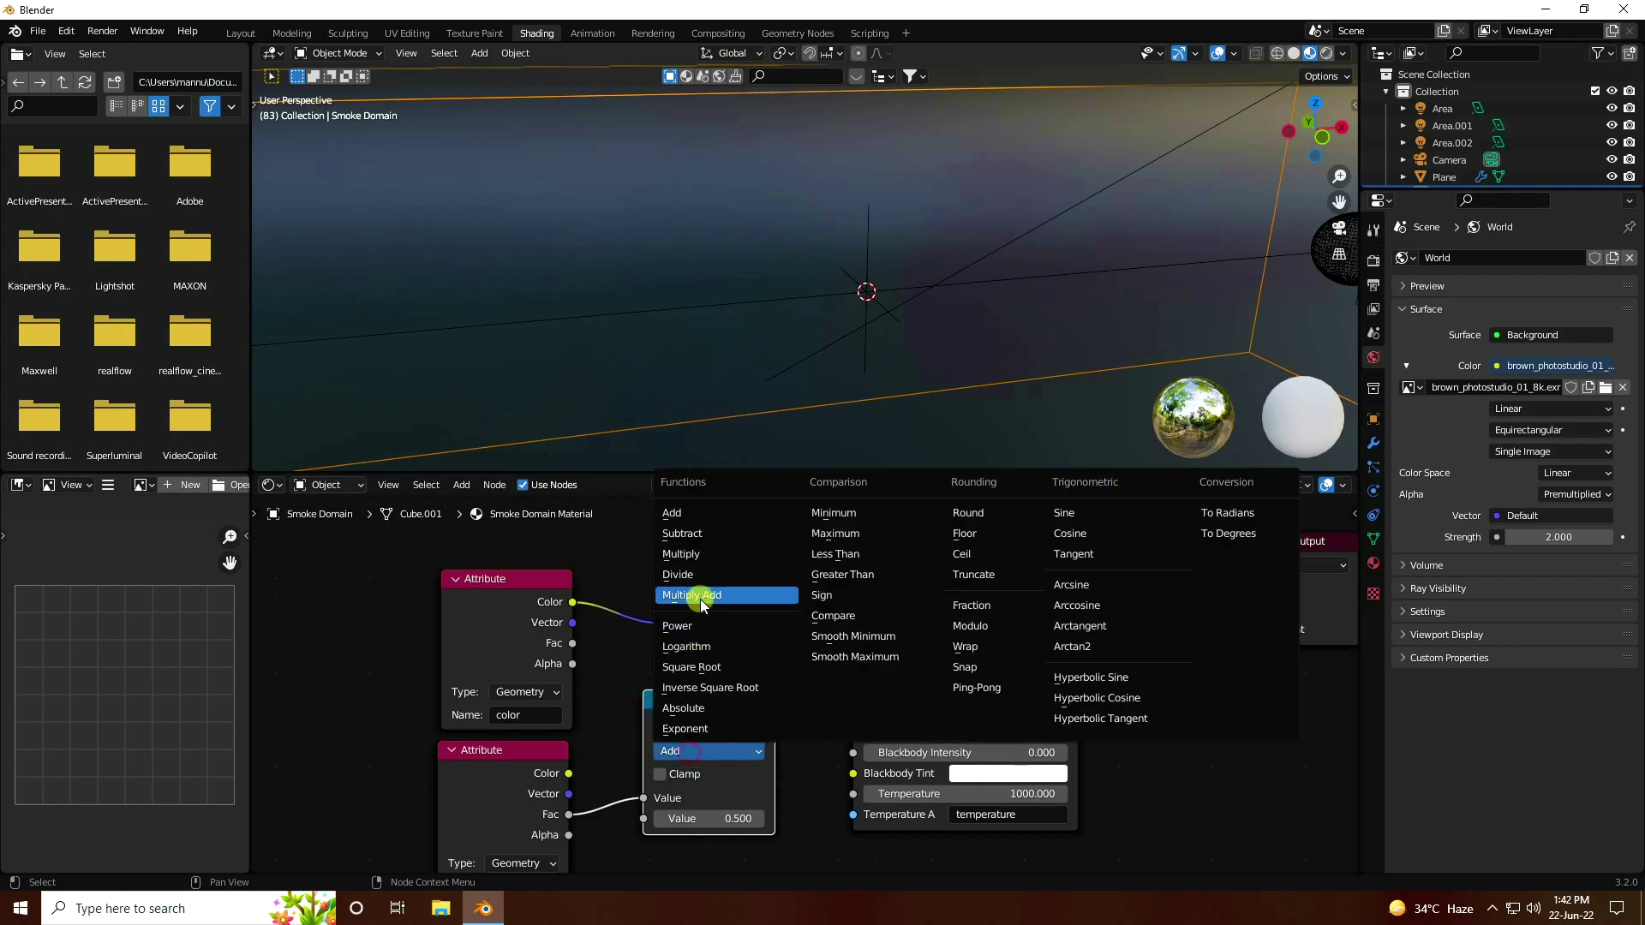
pyautogui.click(696, 552)
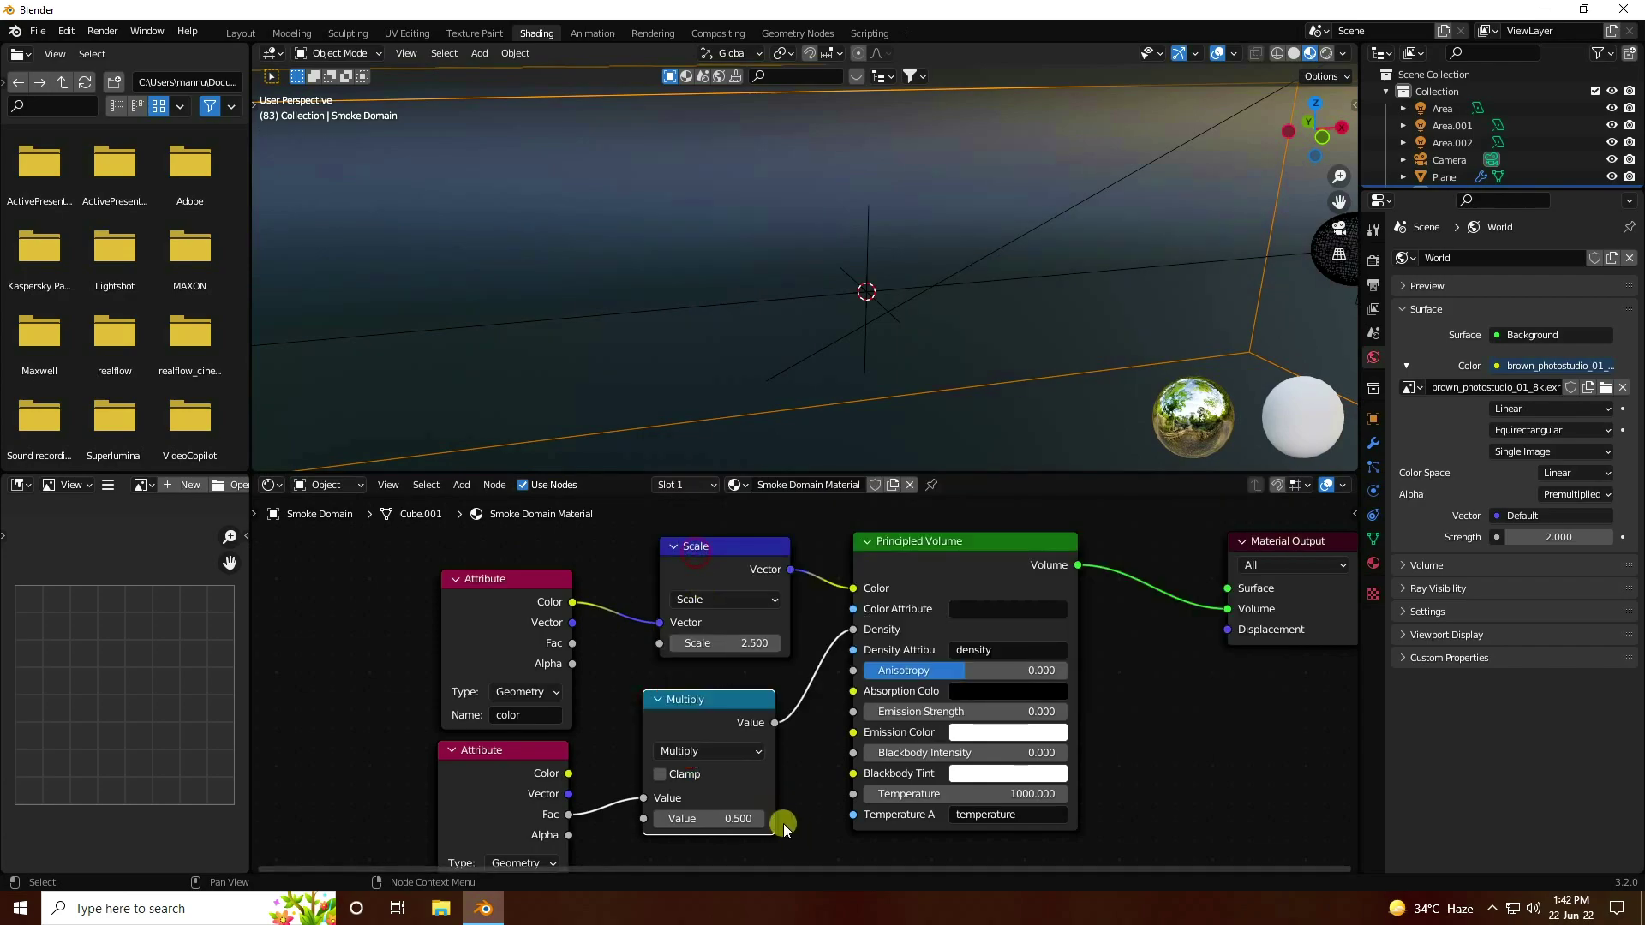
pyautogui.moveTo(783, 825); pyautogui.dragTo(781, 801, button='middle')
pyautogui.click(707, 798)
pyautogui.write('30')
pyautogui.press('Return')
pyautogui.press('KP_Decimal')
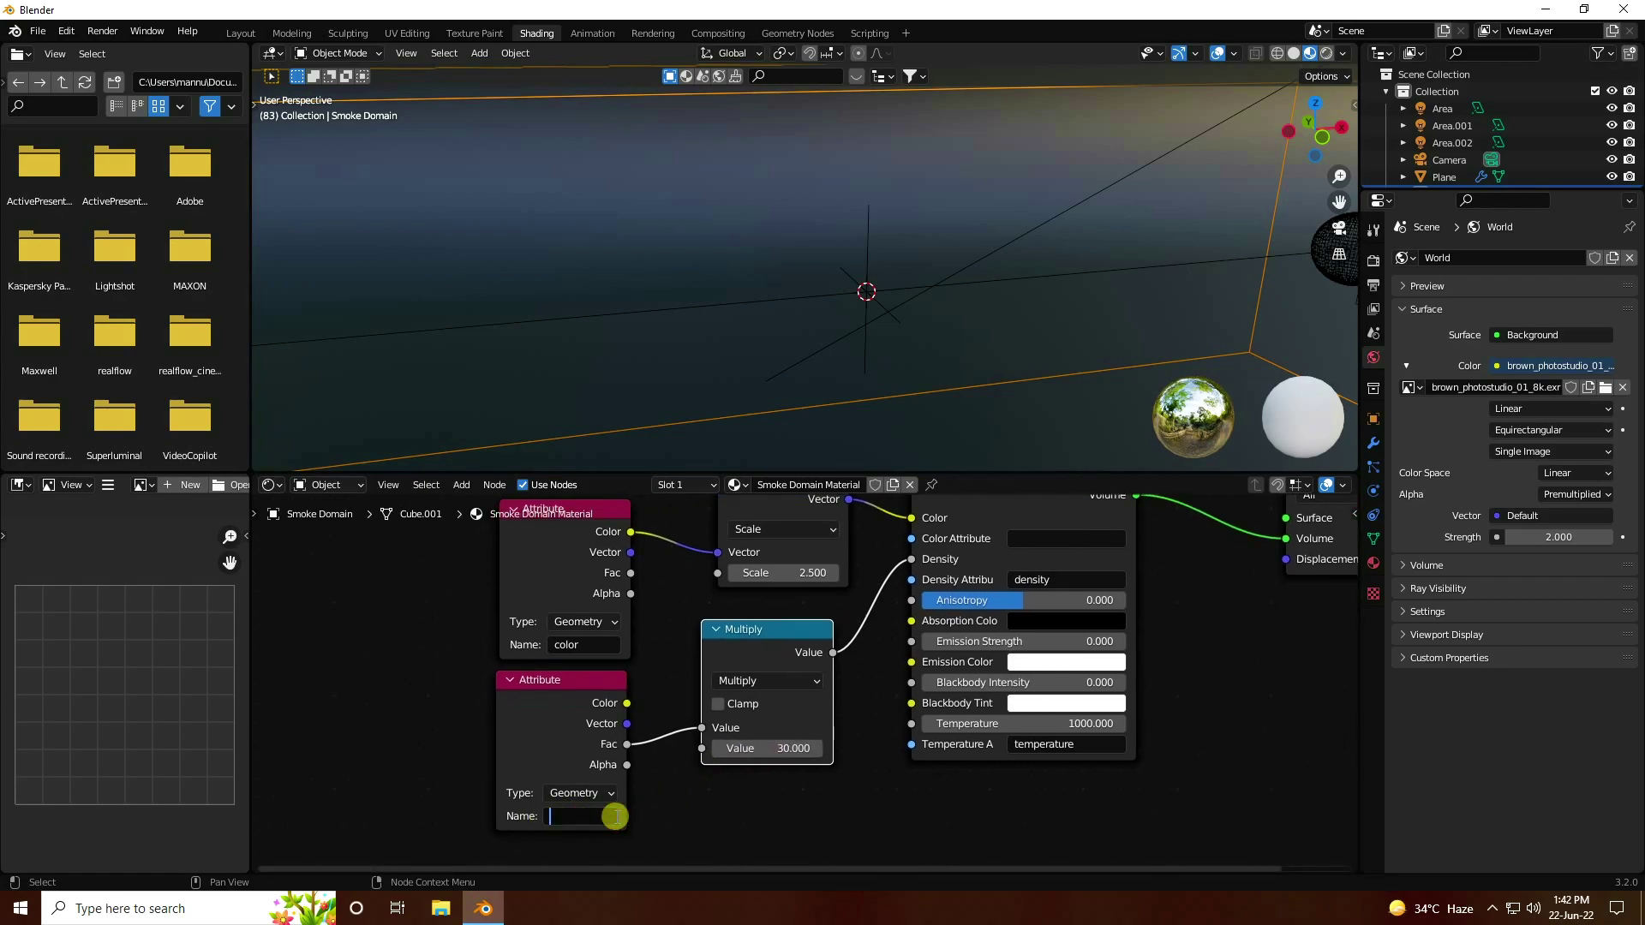
# Step: Name the second attribute 'density' and enlarge the 3D viewport above the node tree
pyautogui.write('dens')
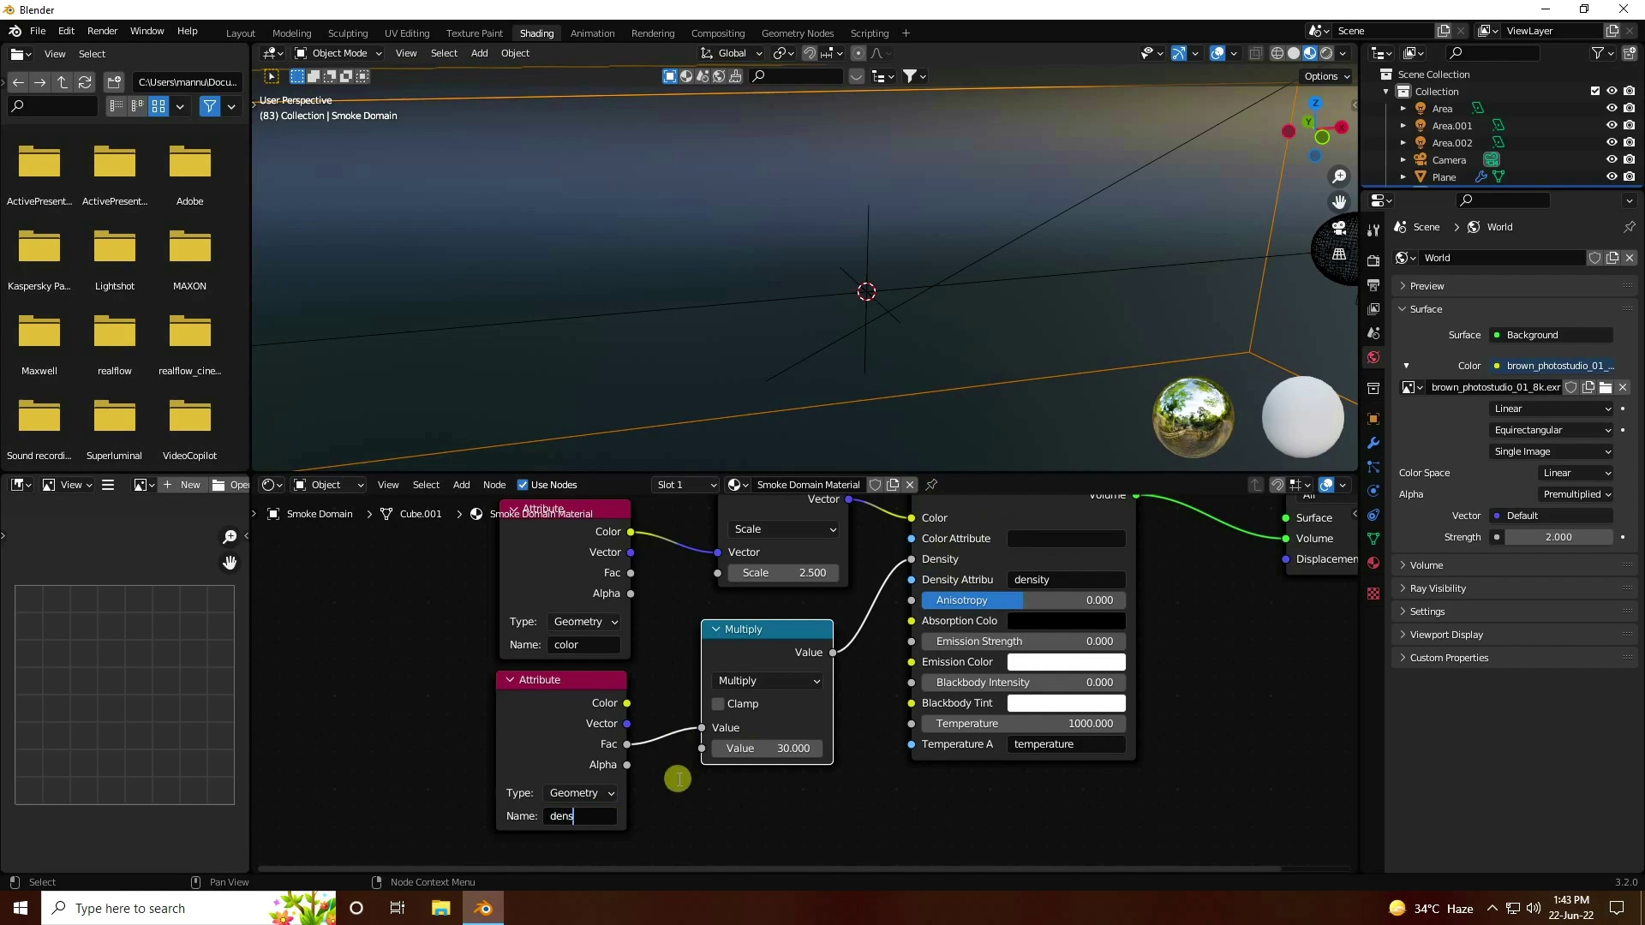
pyautogui.write('ity')
pyautogui.press('Return')
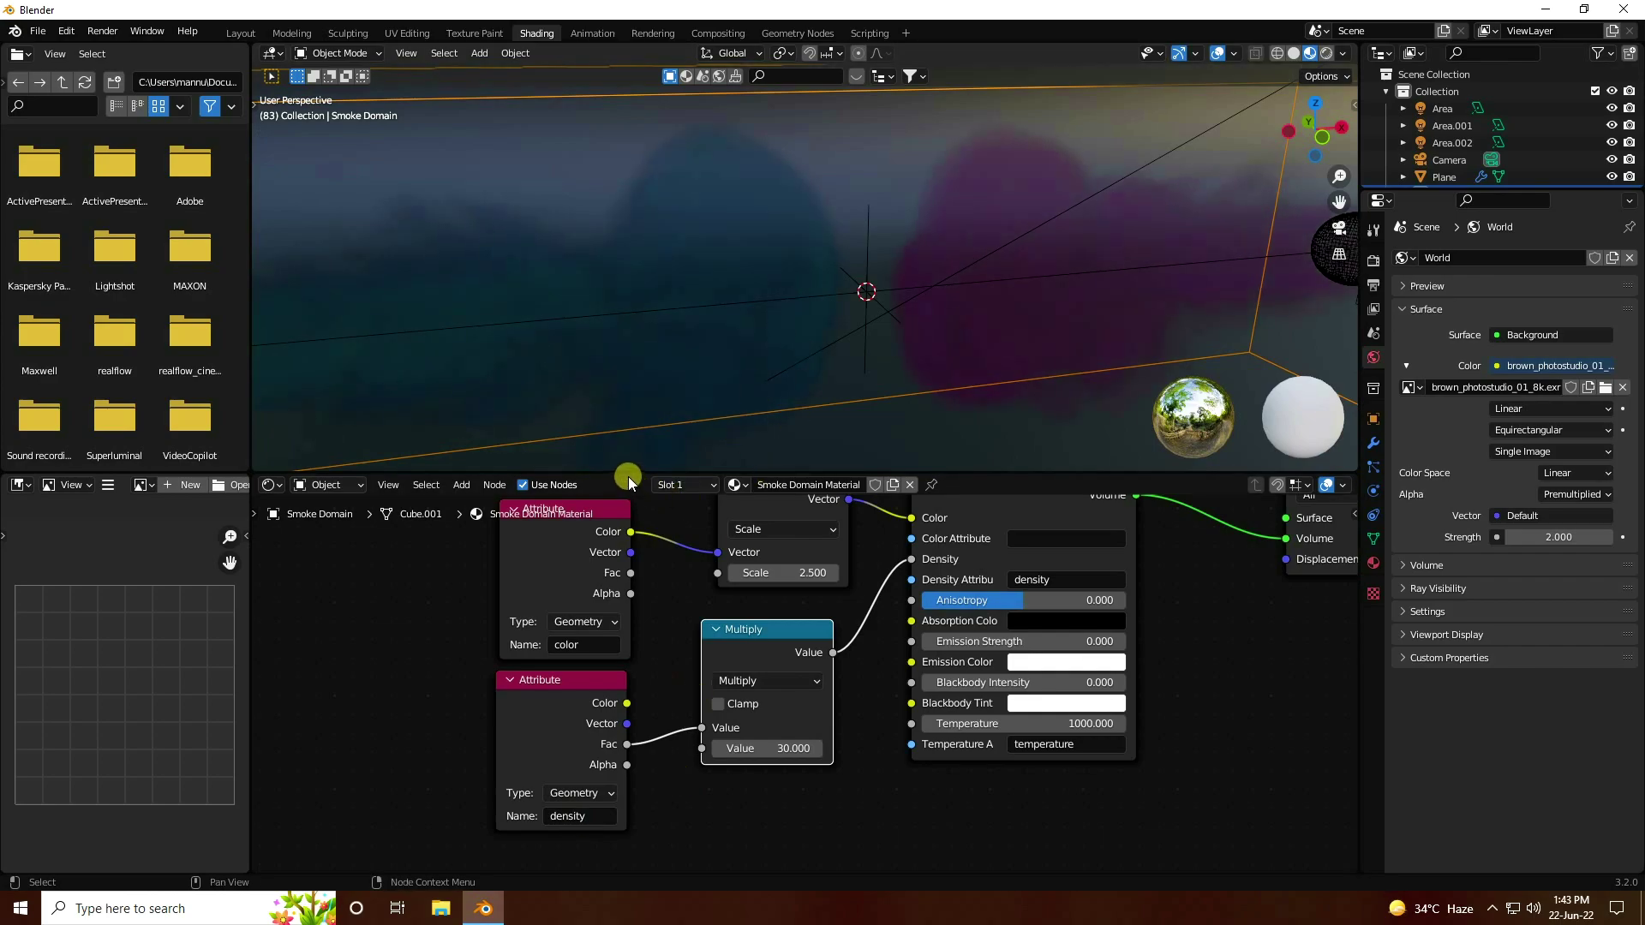
pyautogui.moveTo(629, 475); pyautogui.dragTo(576, 731)
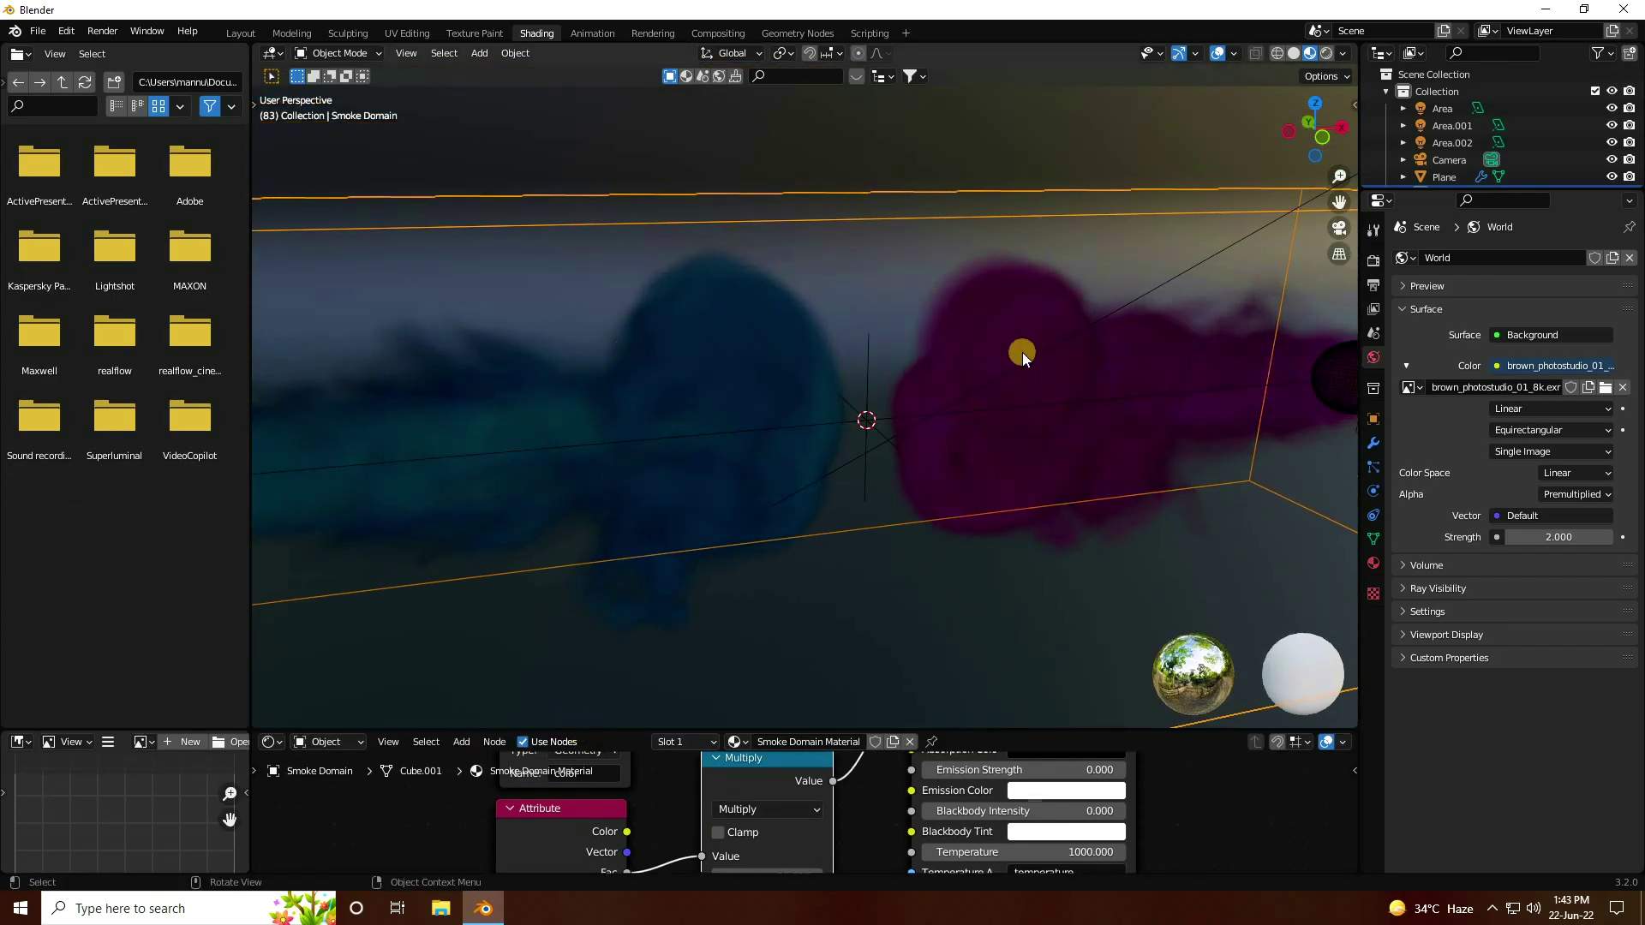
# Step: Check the smoke in Rendered shading, save the scene as g.blend, and switch to Layout
pyautogui.click(1323, 54)
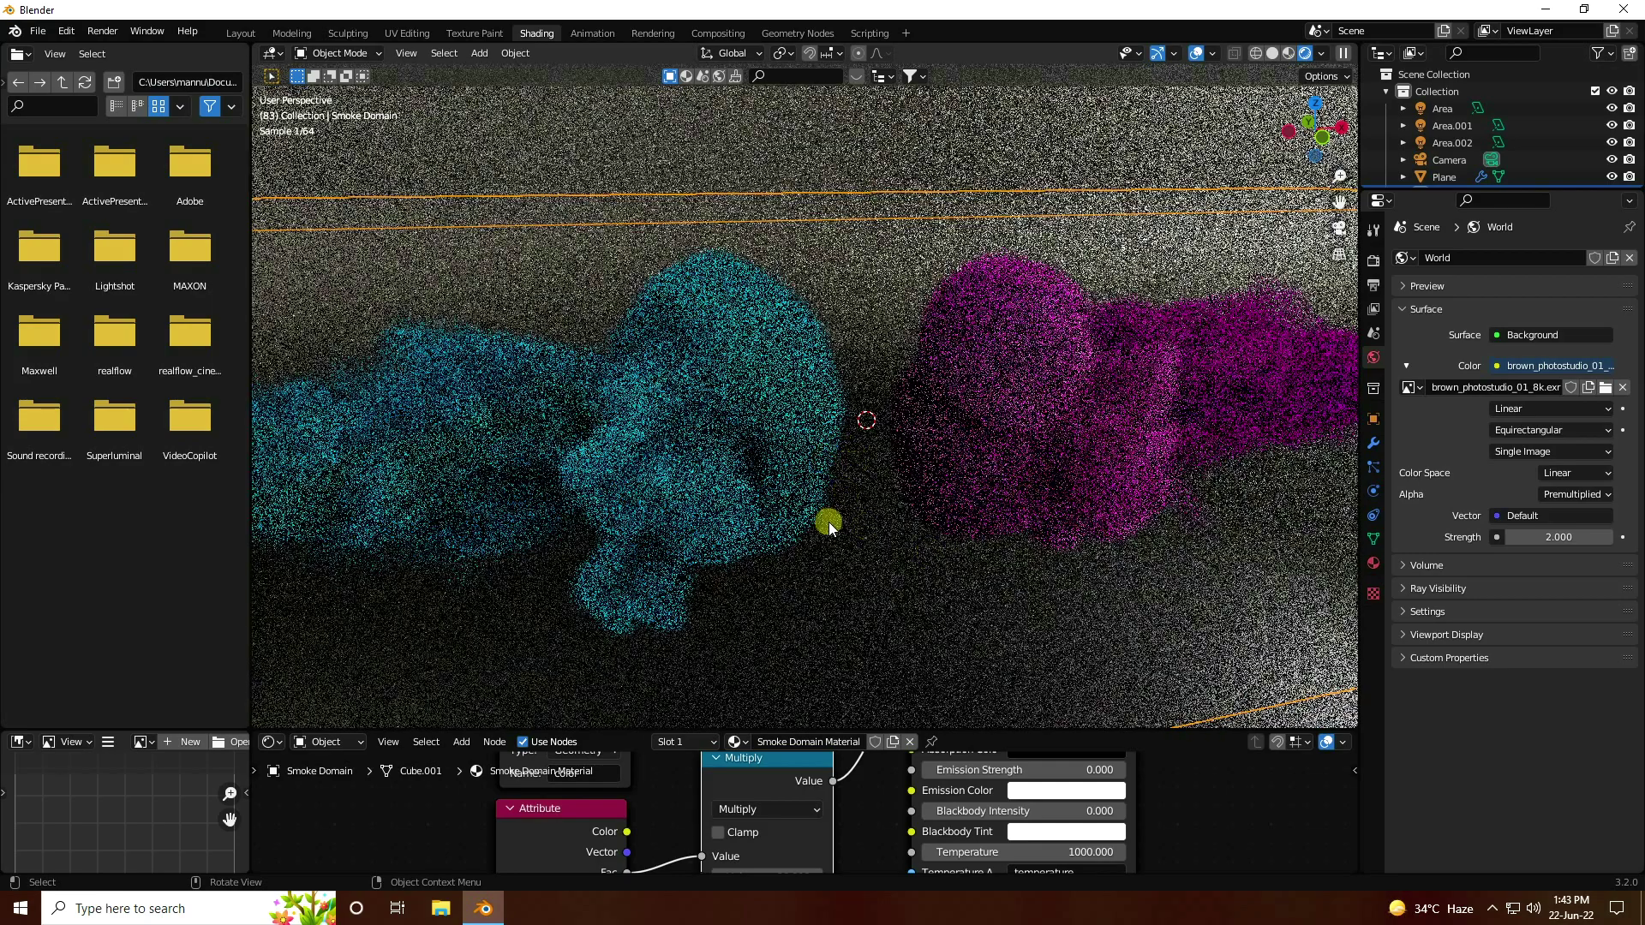
pyautogui.click(1289, 53)
pyautogui.click(38, 30)
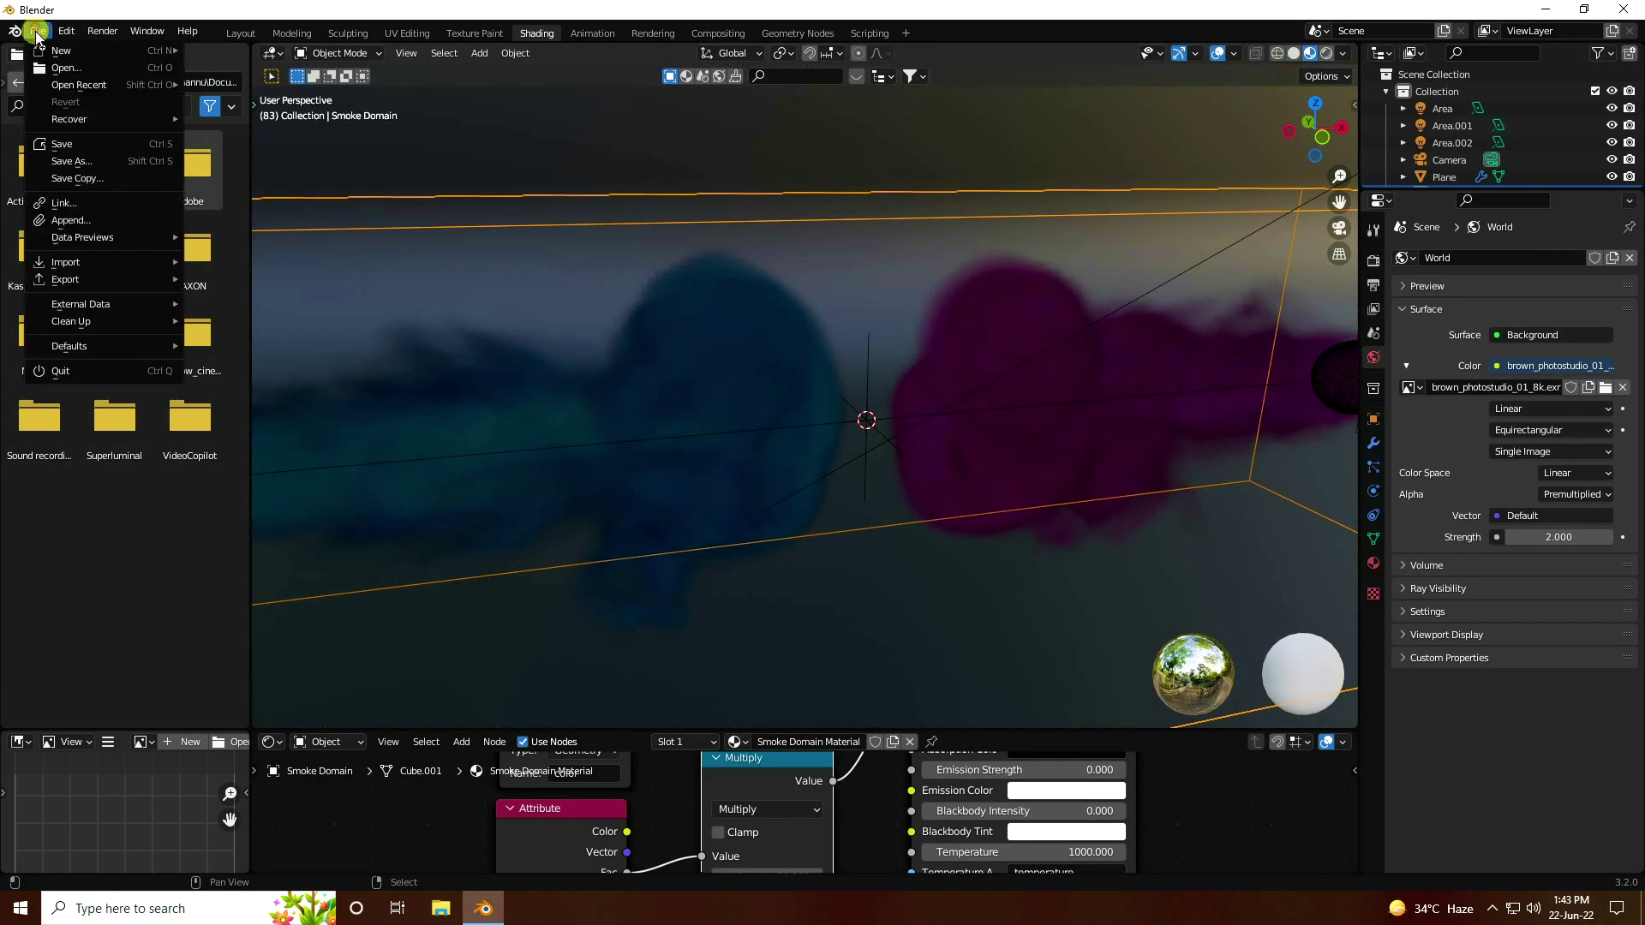
pyautogui.click(70, 142)
pyautogui.click(676, 697)
pyautogui.write('g')
pyautogui.click(1065, 692)
pyautogui.click(1065, 692)
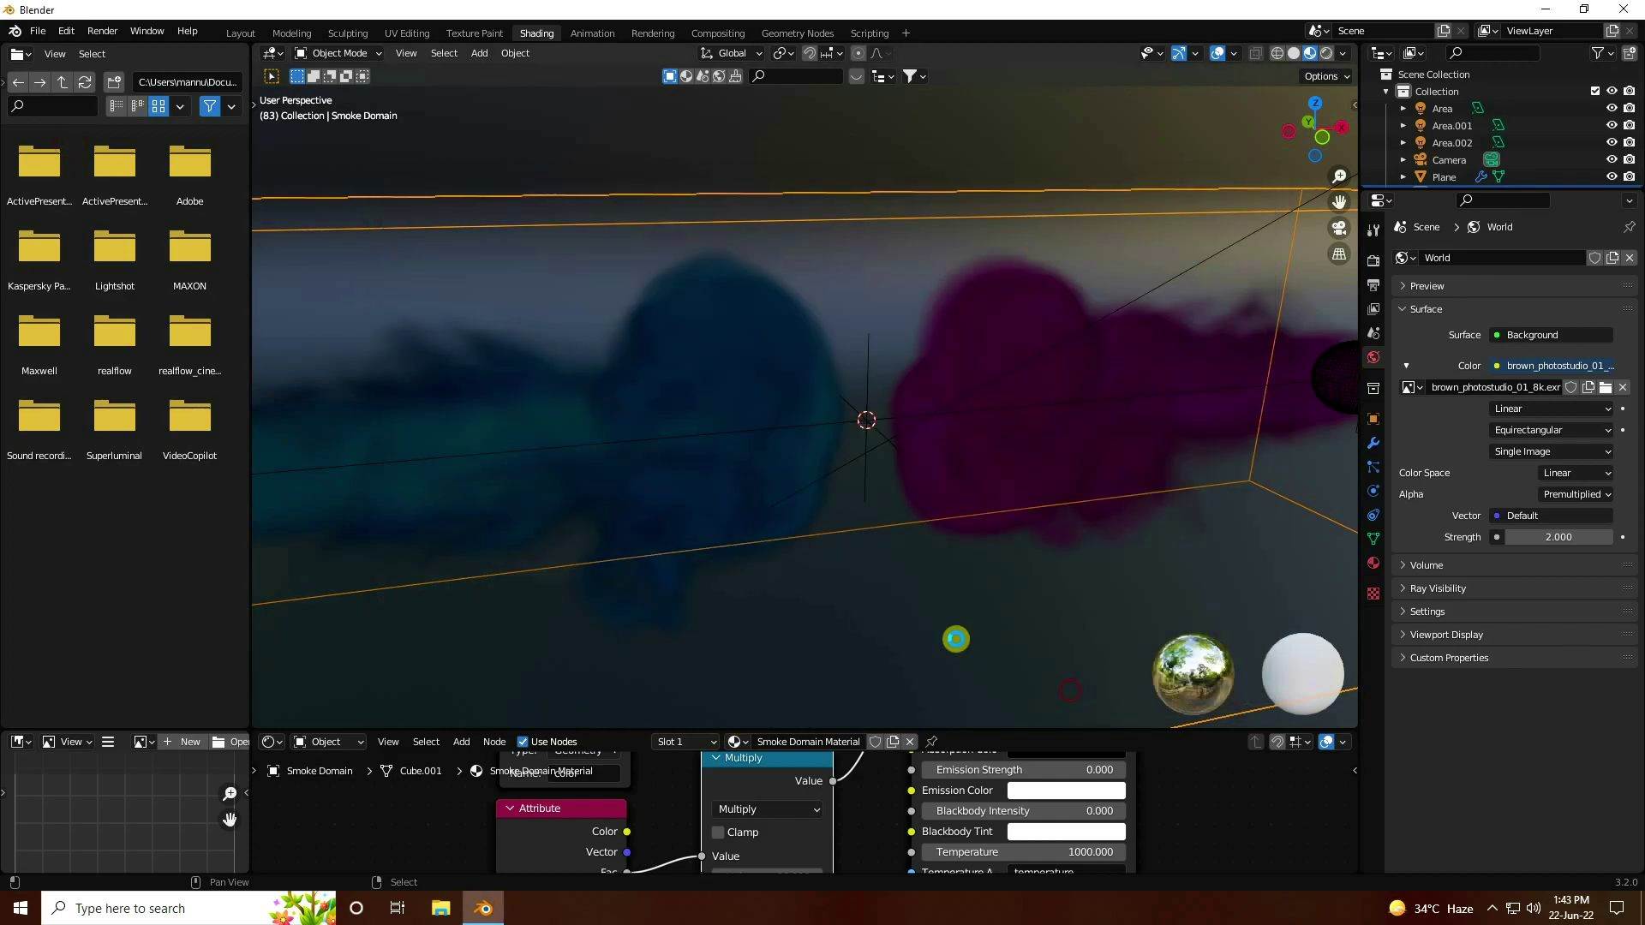
pyautogui.click(247, 34)
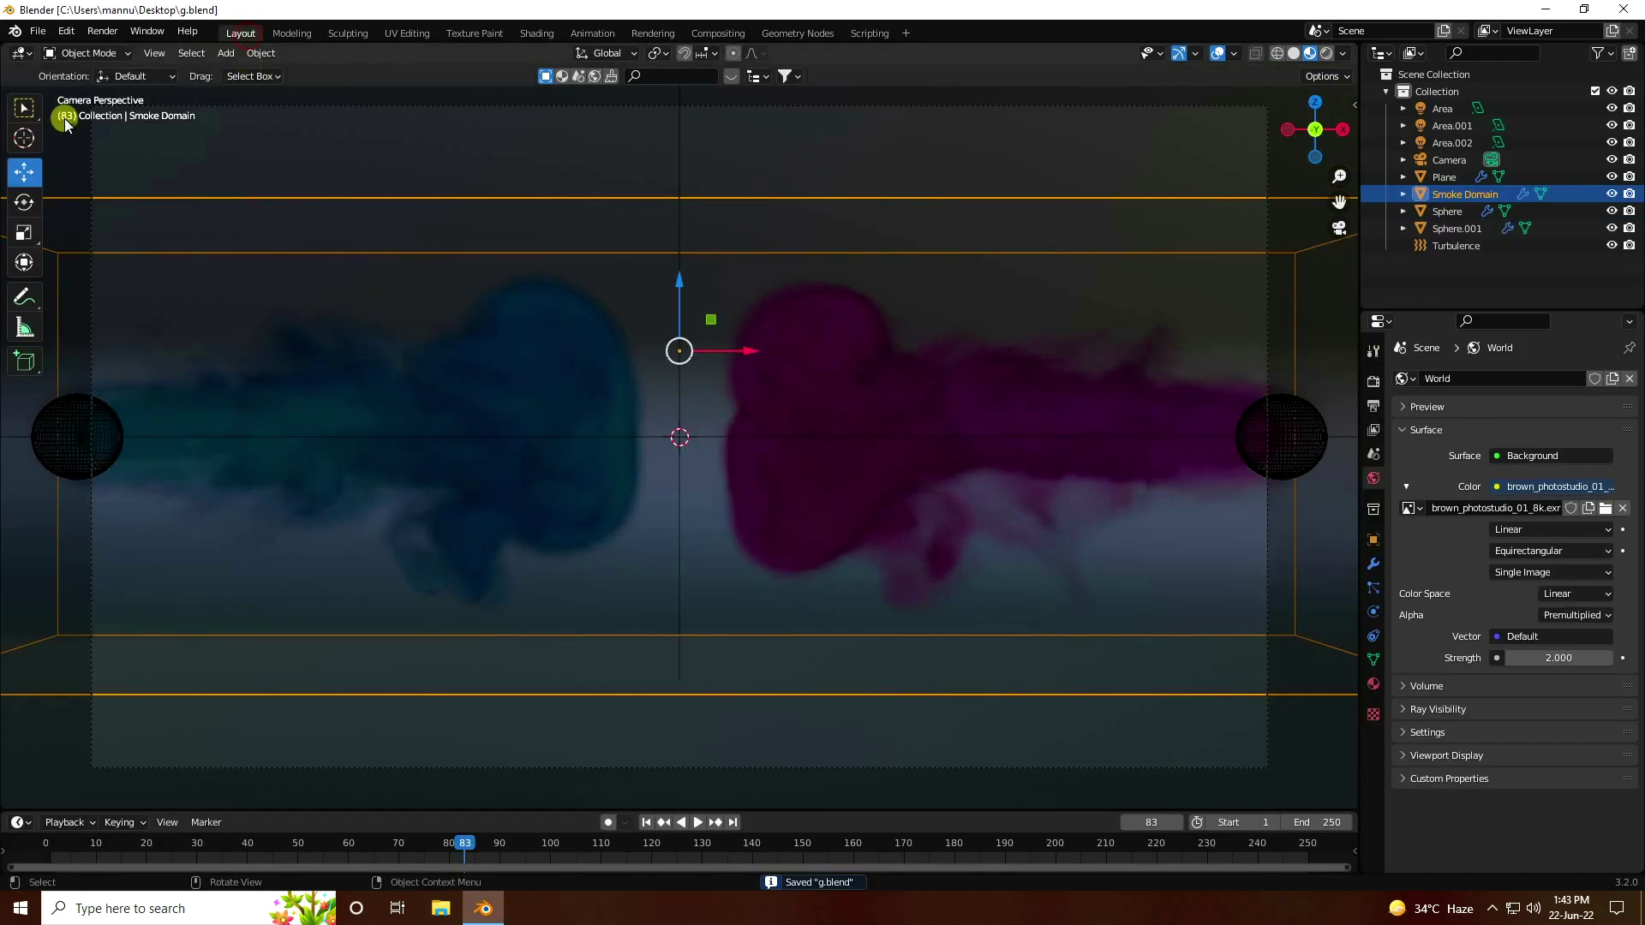
pyautogui.click(97, 32)
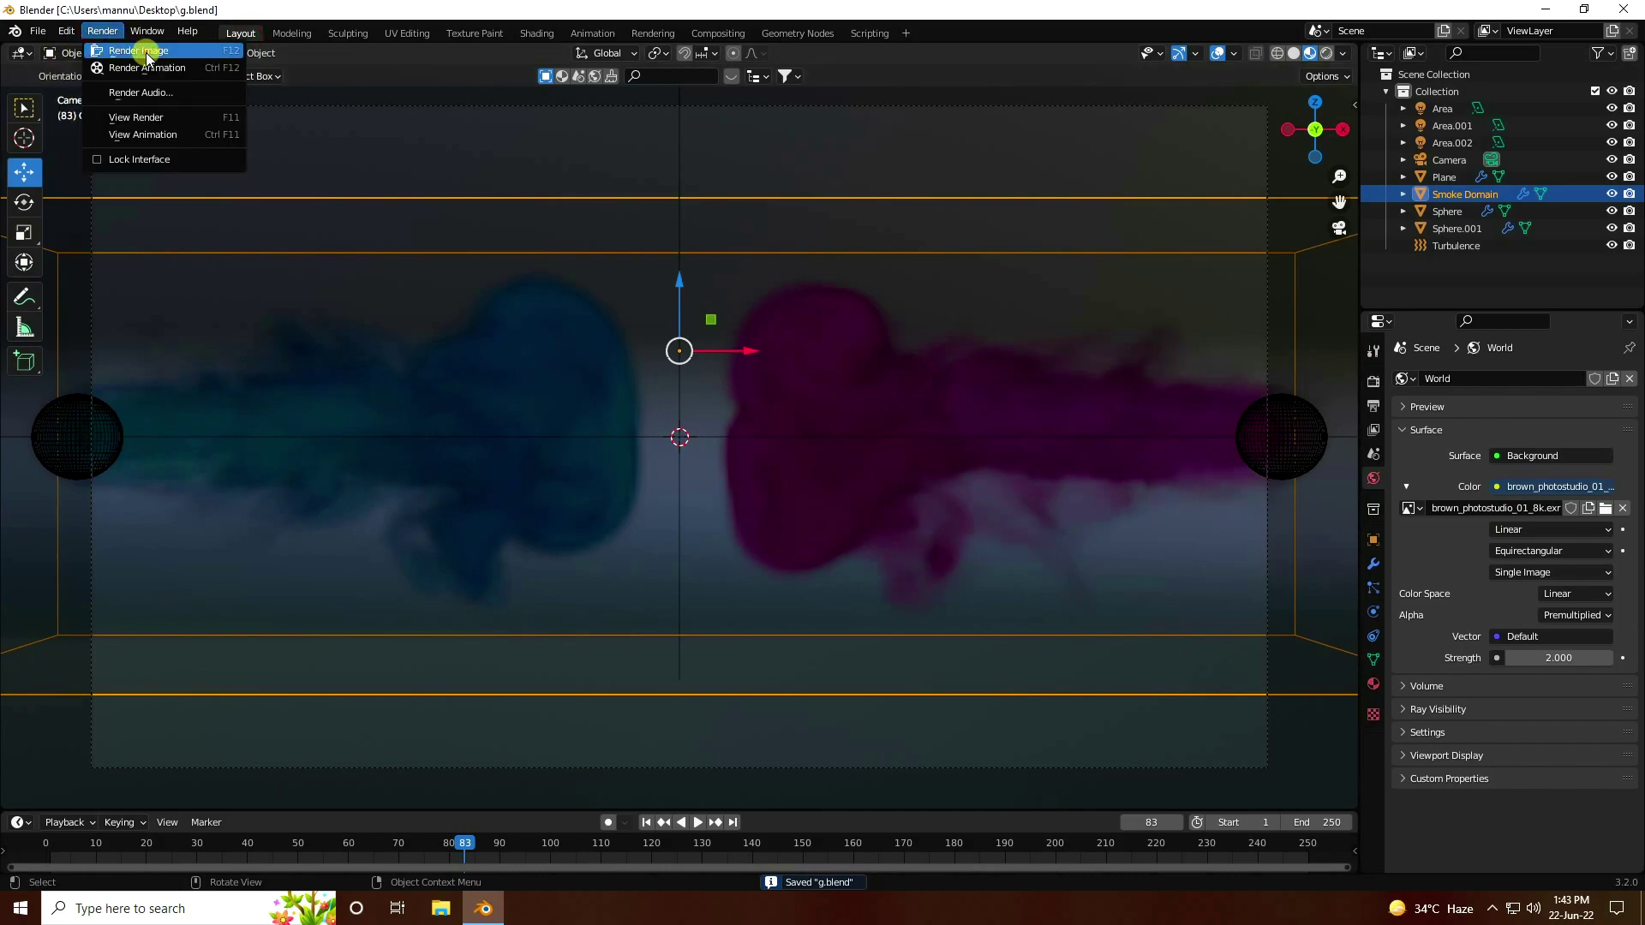
pyautogui.click(144, 53)
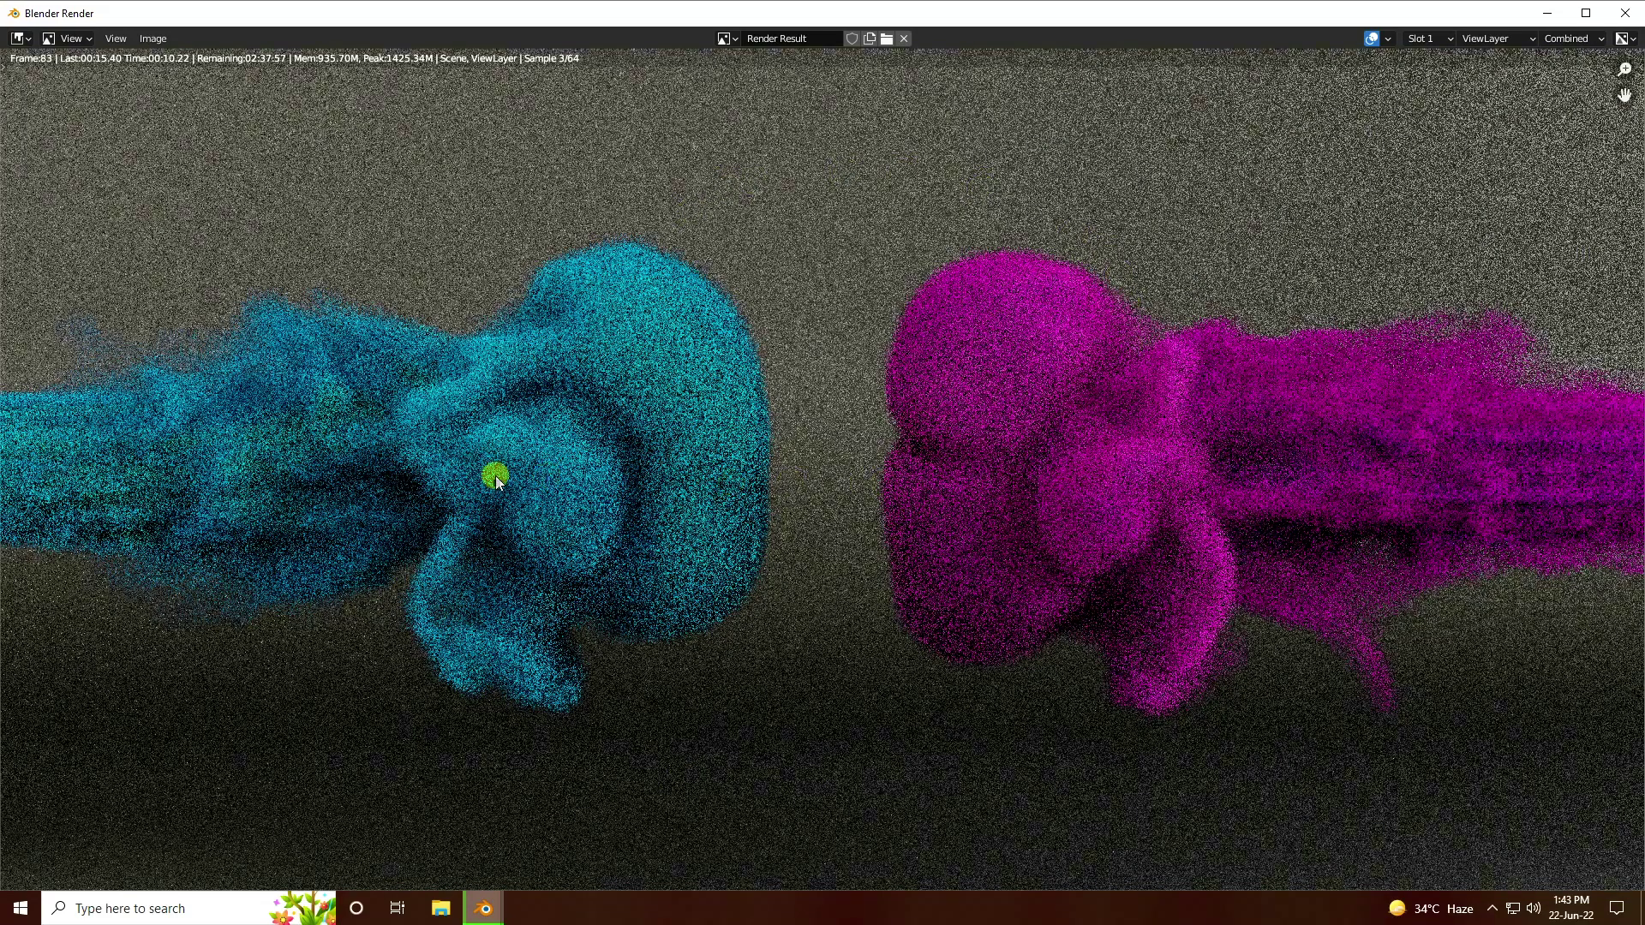
pyautogui.click(1628, 12)
pyautogui.click(1625, 12)
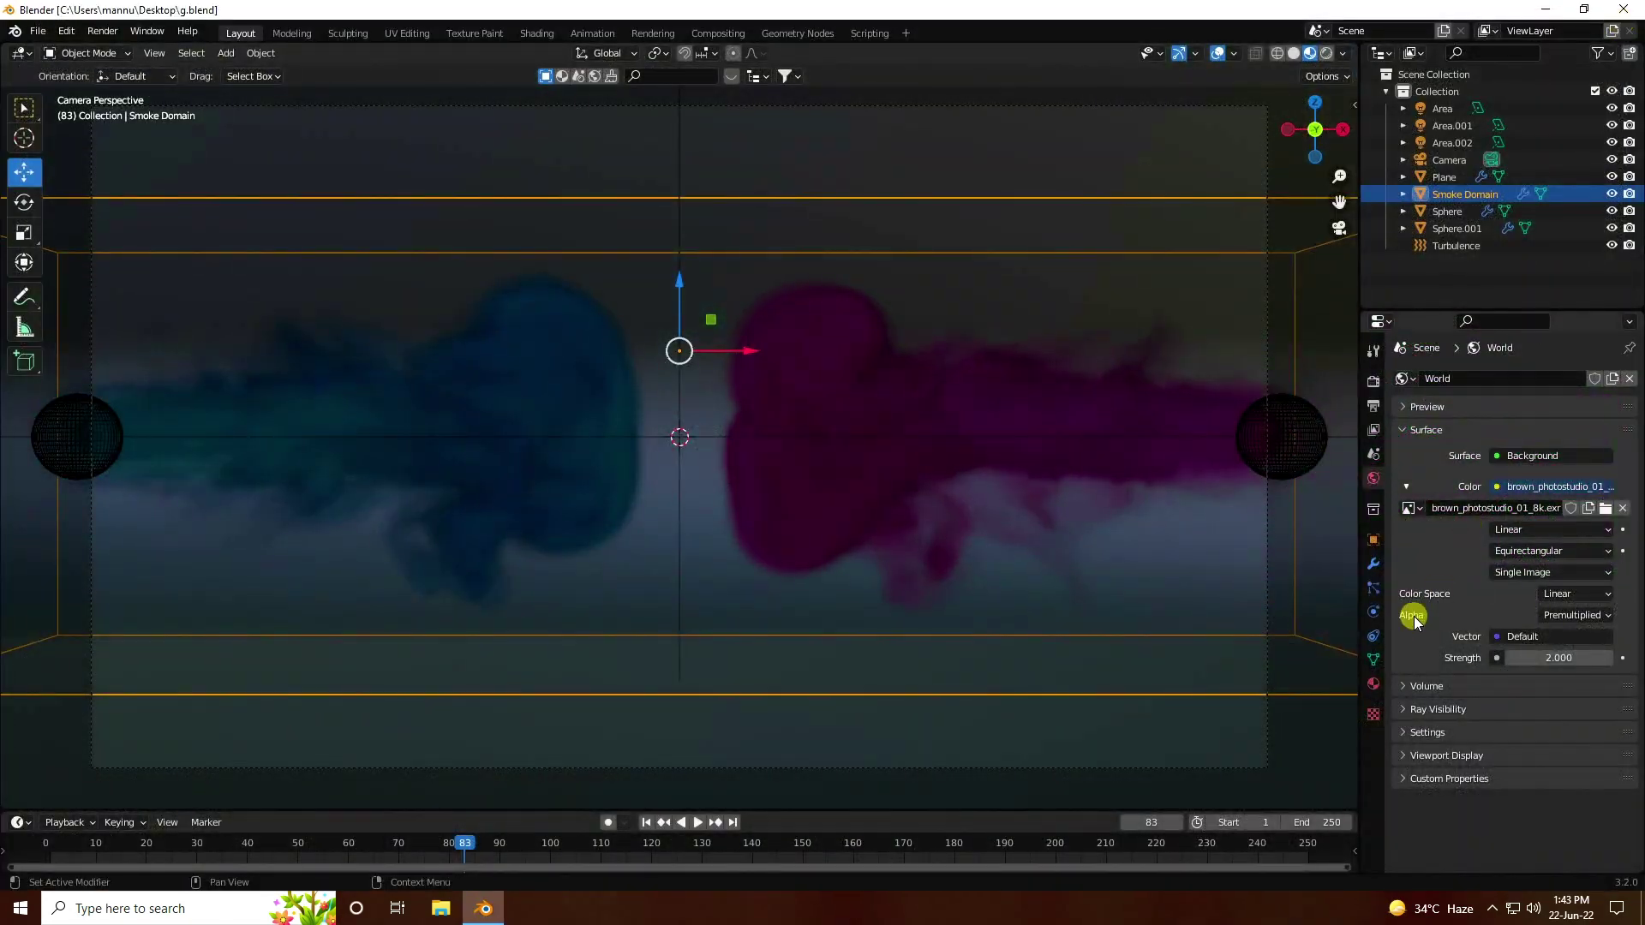
# Step: Set the output frame rate to 30 fps
pyautogui.click(1372, 410)
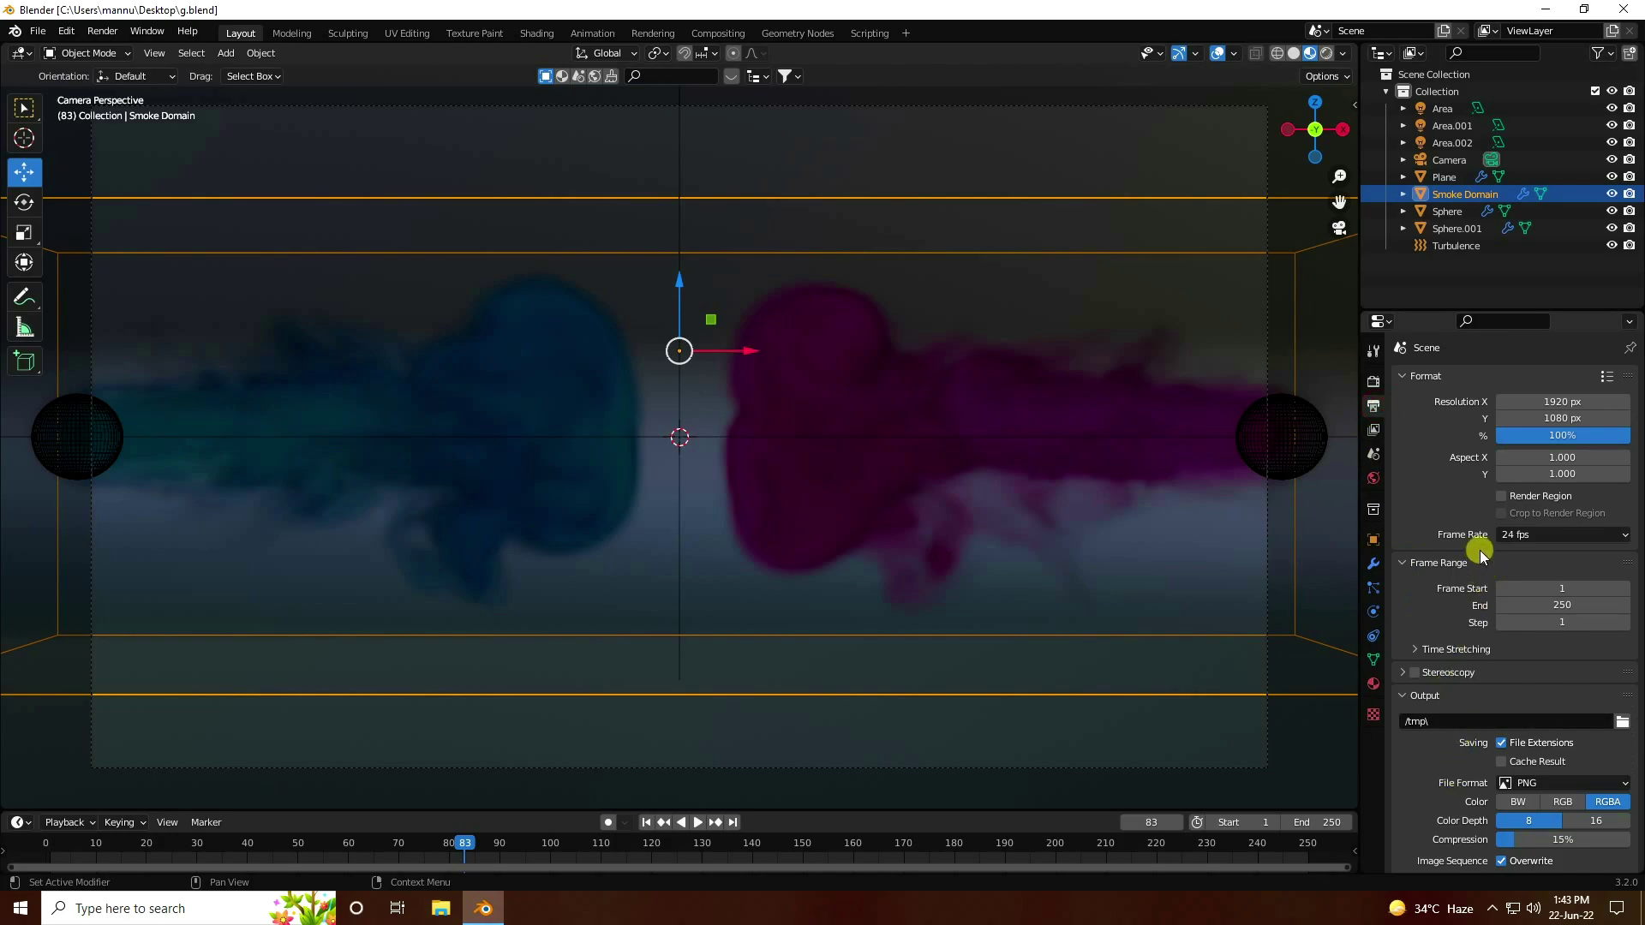
pyautogui.click(1530, 533)
pyautogui.click(1534, 619)
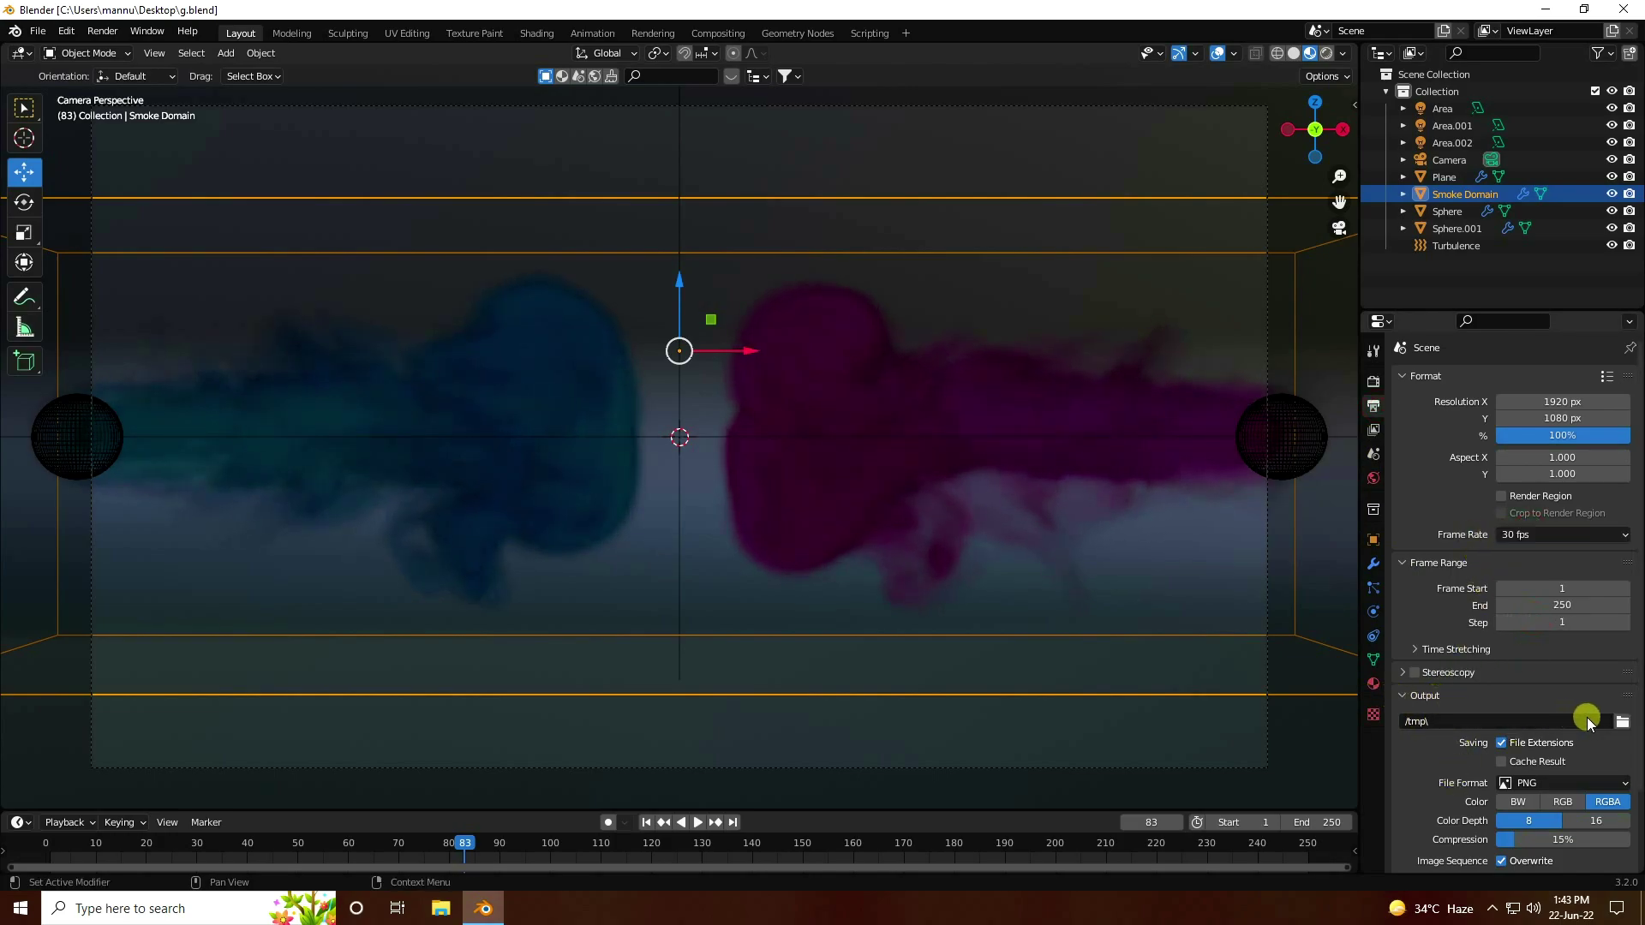
# Step: Send rendered frames to a new Desktop folder 'render new 2' with file prefix '1'
pyautogui.click(1620, 724)
pyautogui.click(425, 399)
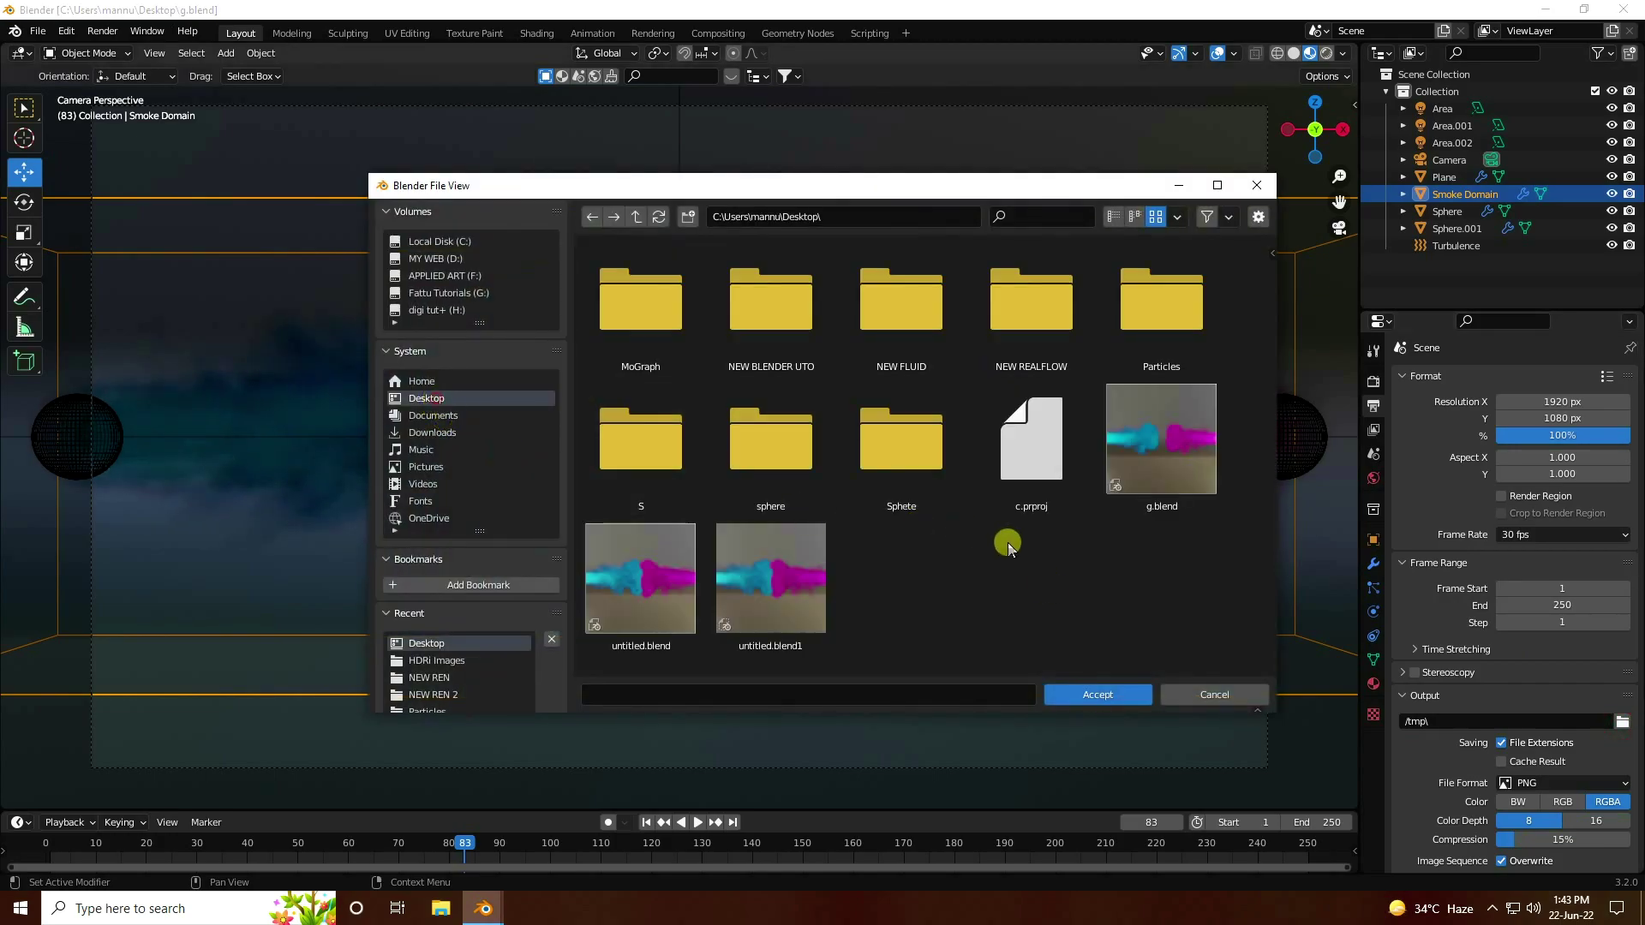
pyautogui.rightClick(1009, 542)
pyautogui.click(959, 596)
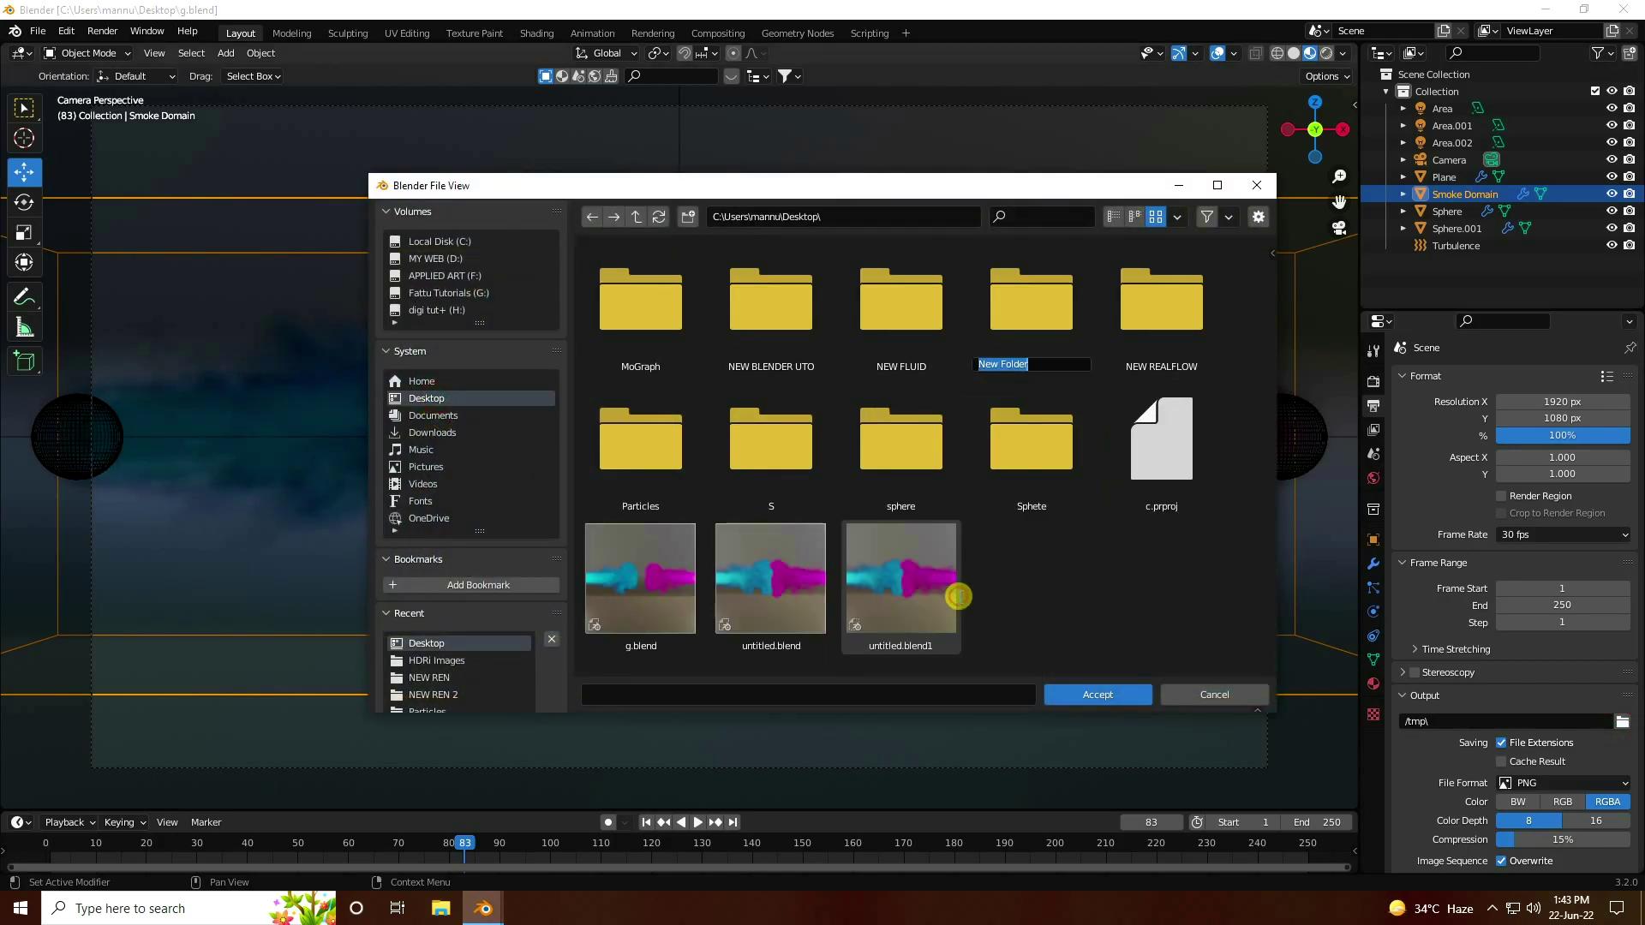
pyautogui.write('render new 2')
pyautogui.click(1041, 308)
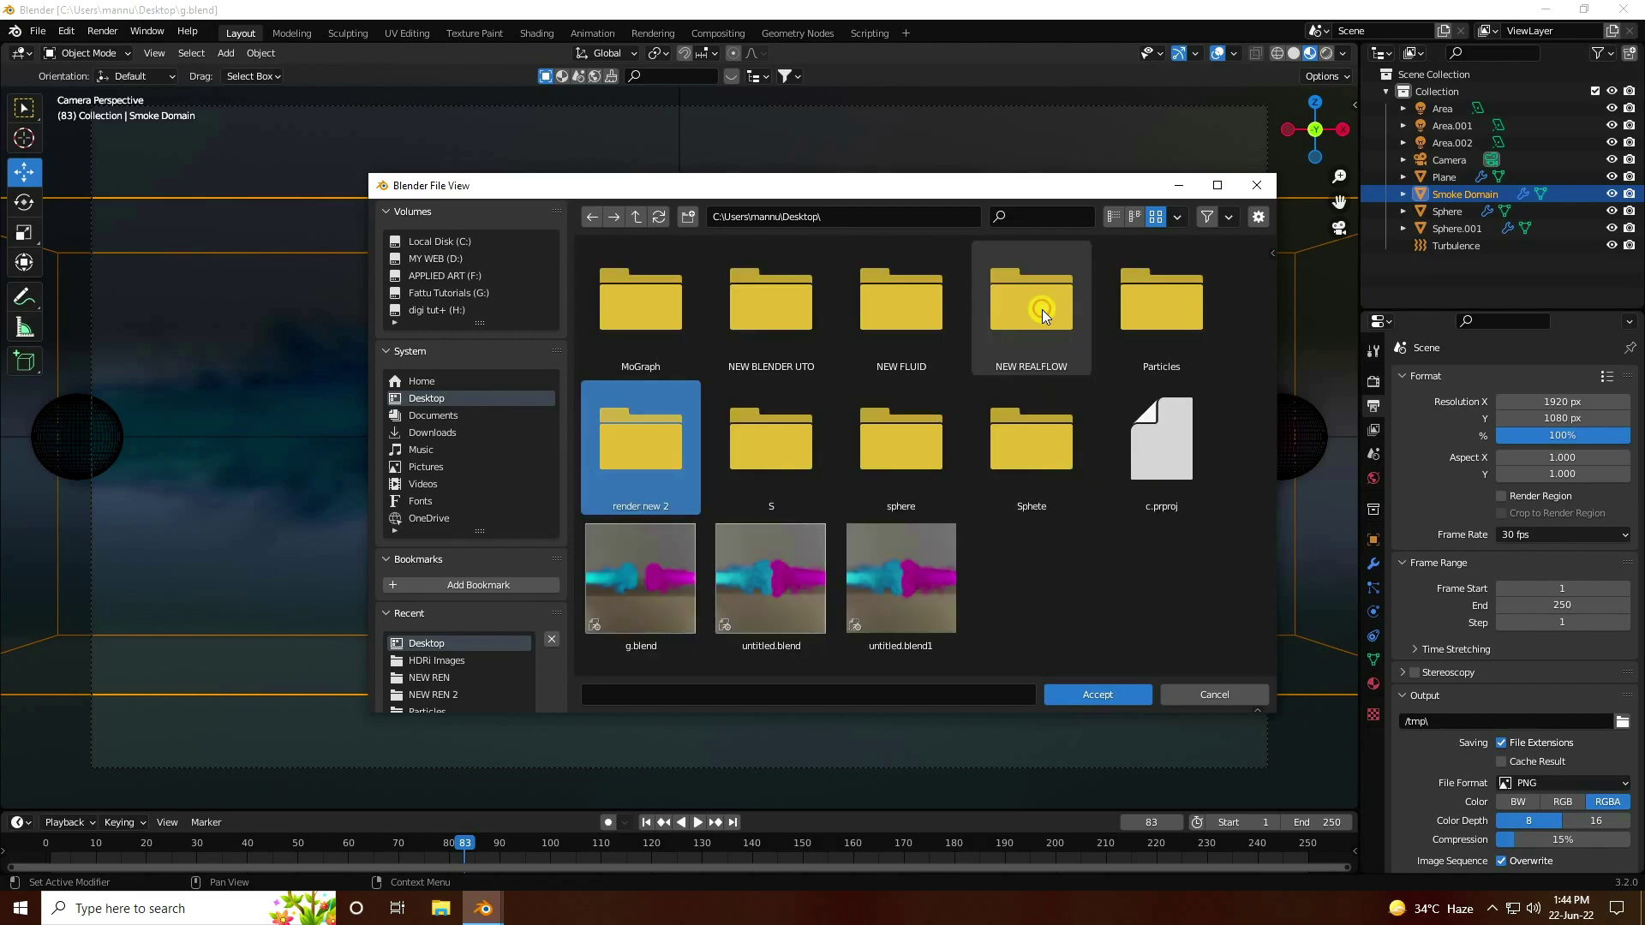
pyautogui.doubleClick(639, 451)
pyautogui.click(677, 694)
pyautogui.write('1')
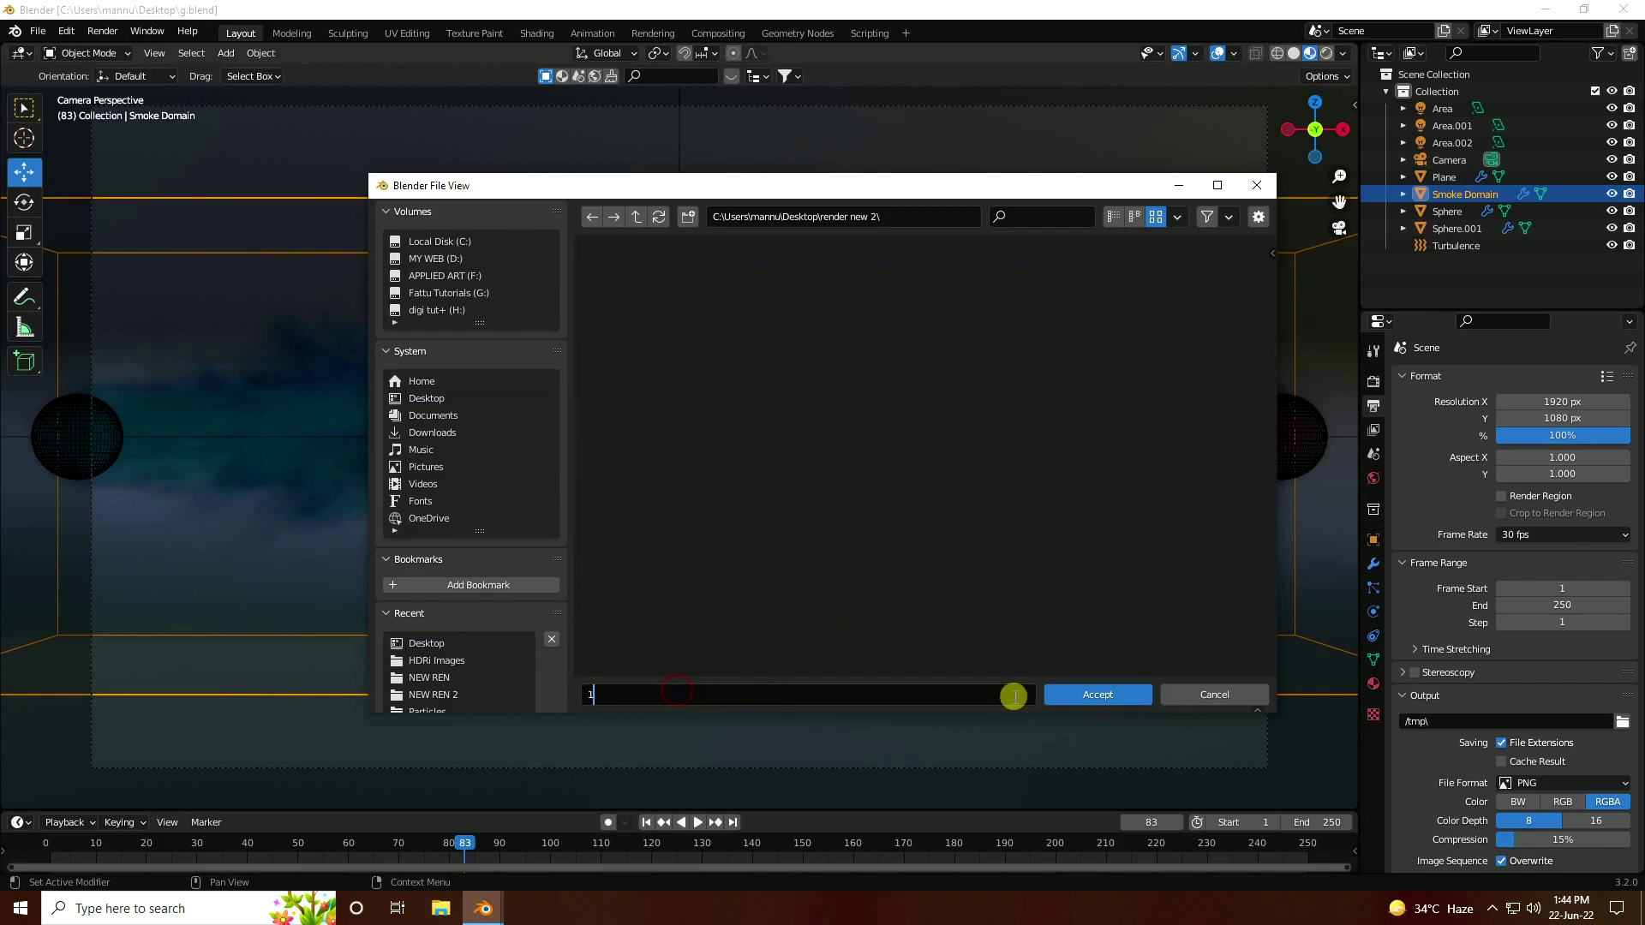
pyautogui.click(1063, 696)
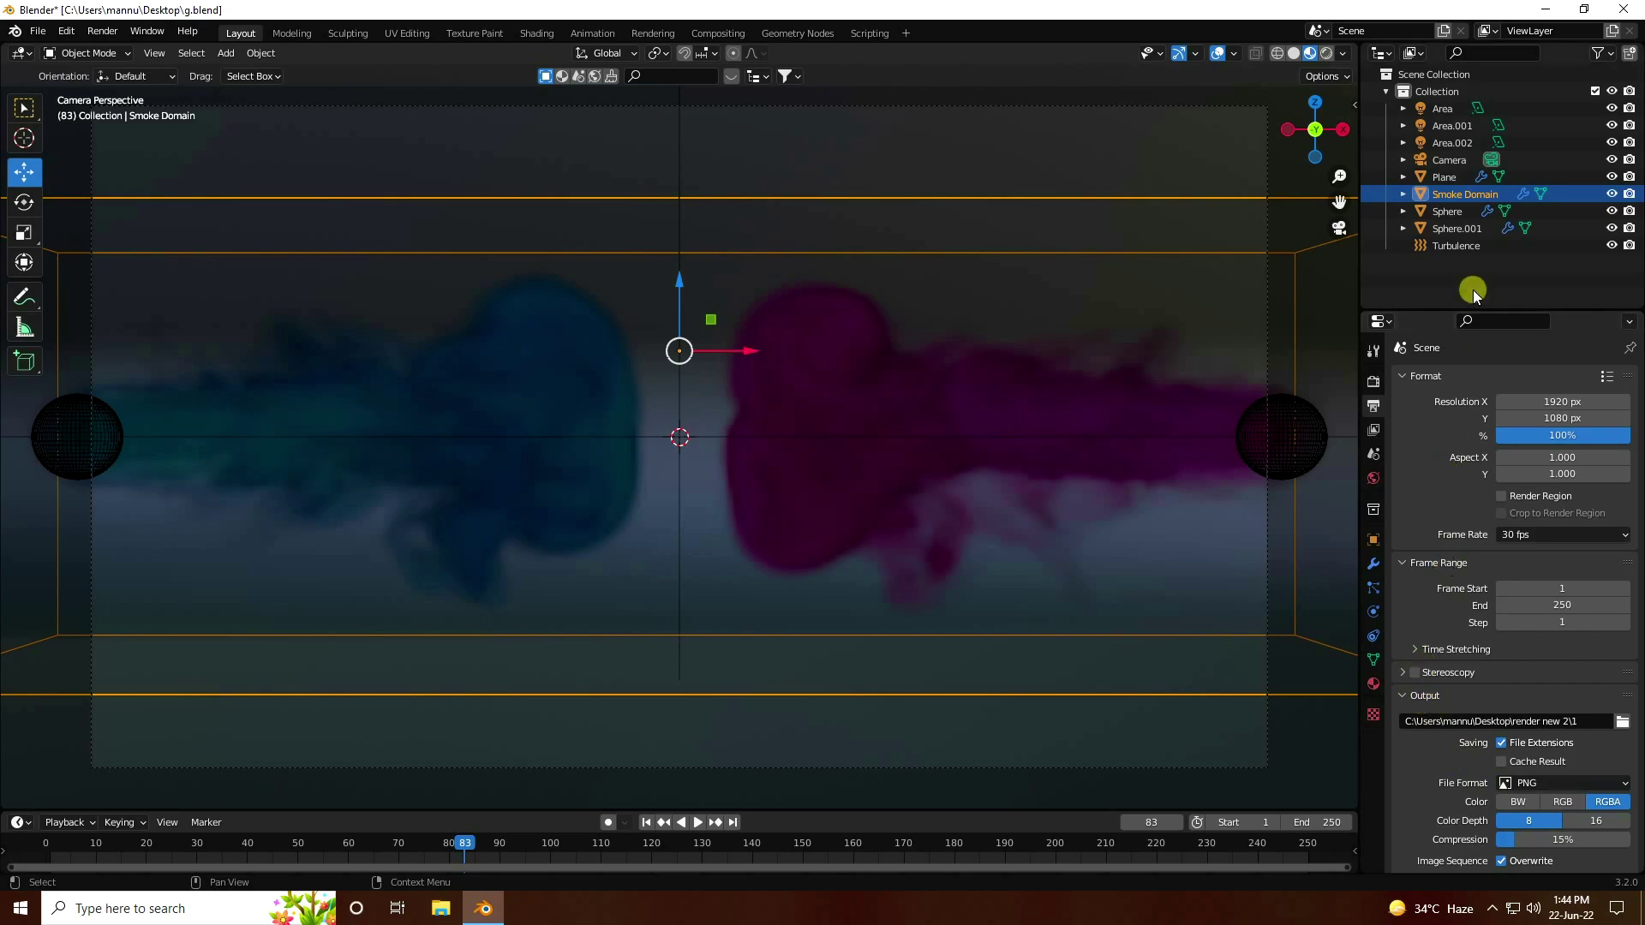
# Step: Free all baked data in the Smoke Domain's fluid cache
pyautogui.click(1488, 195)
pyautogui.scroll(-3, 1465, 655)
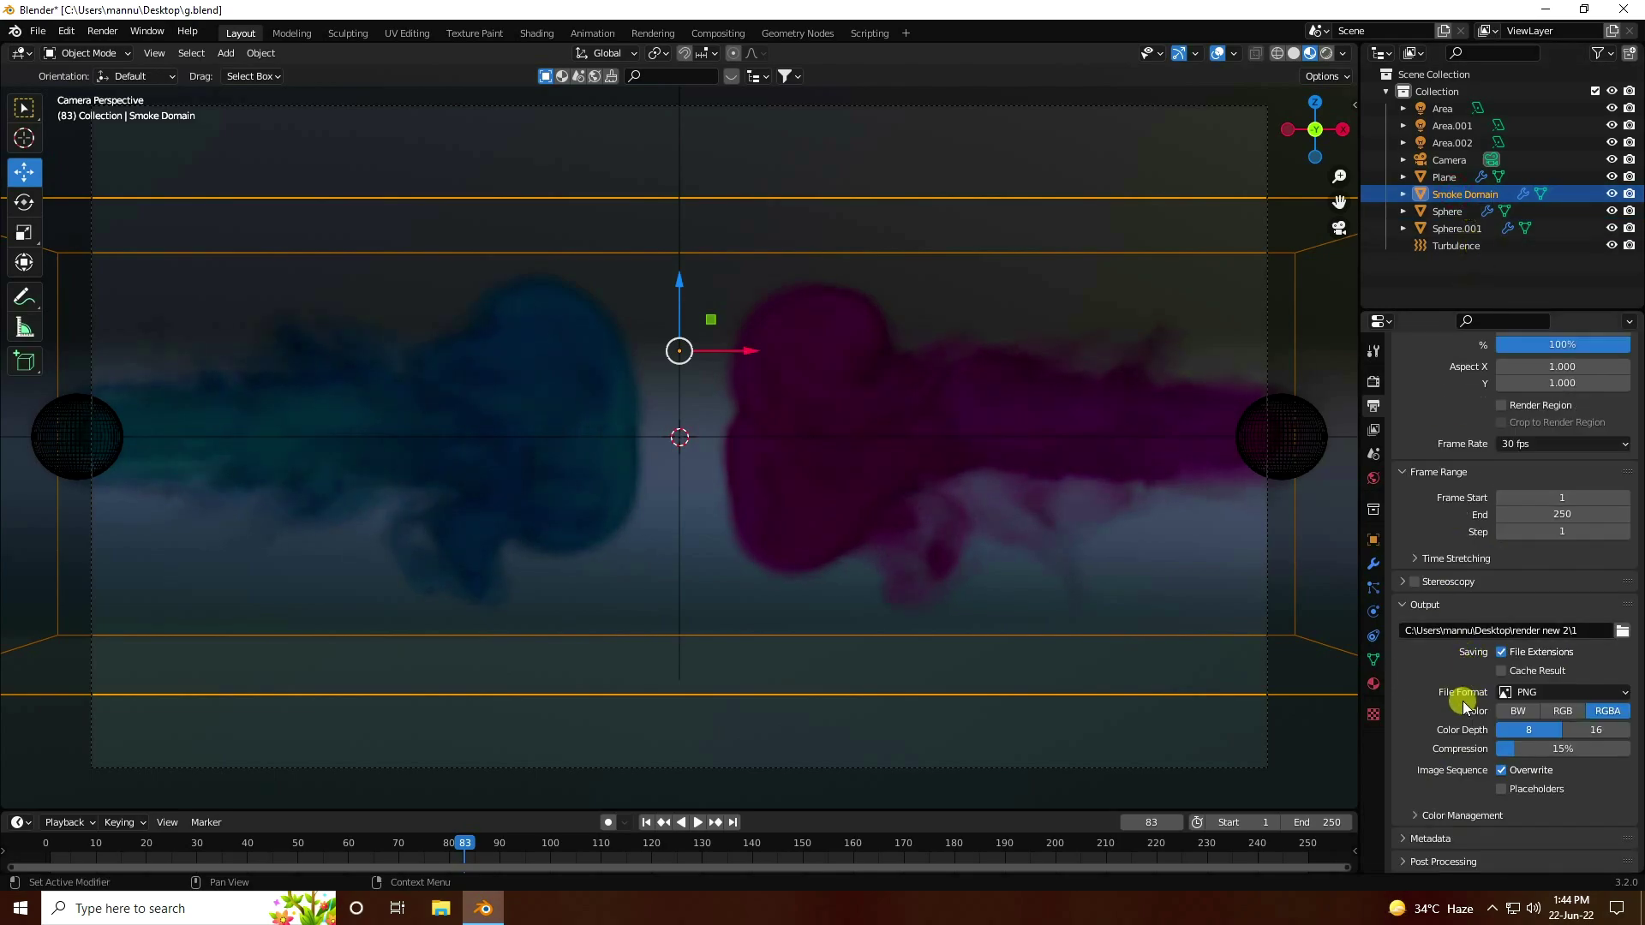
pyautogui.click(1374, 614)
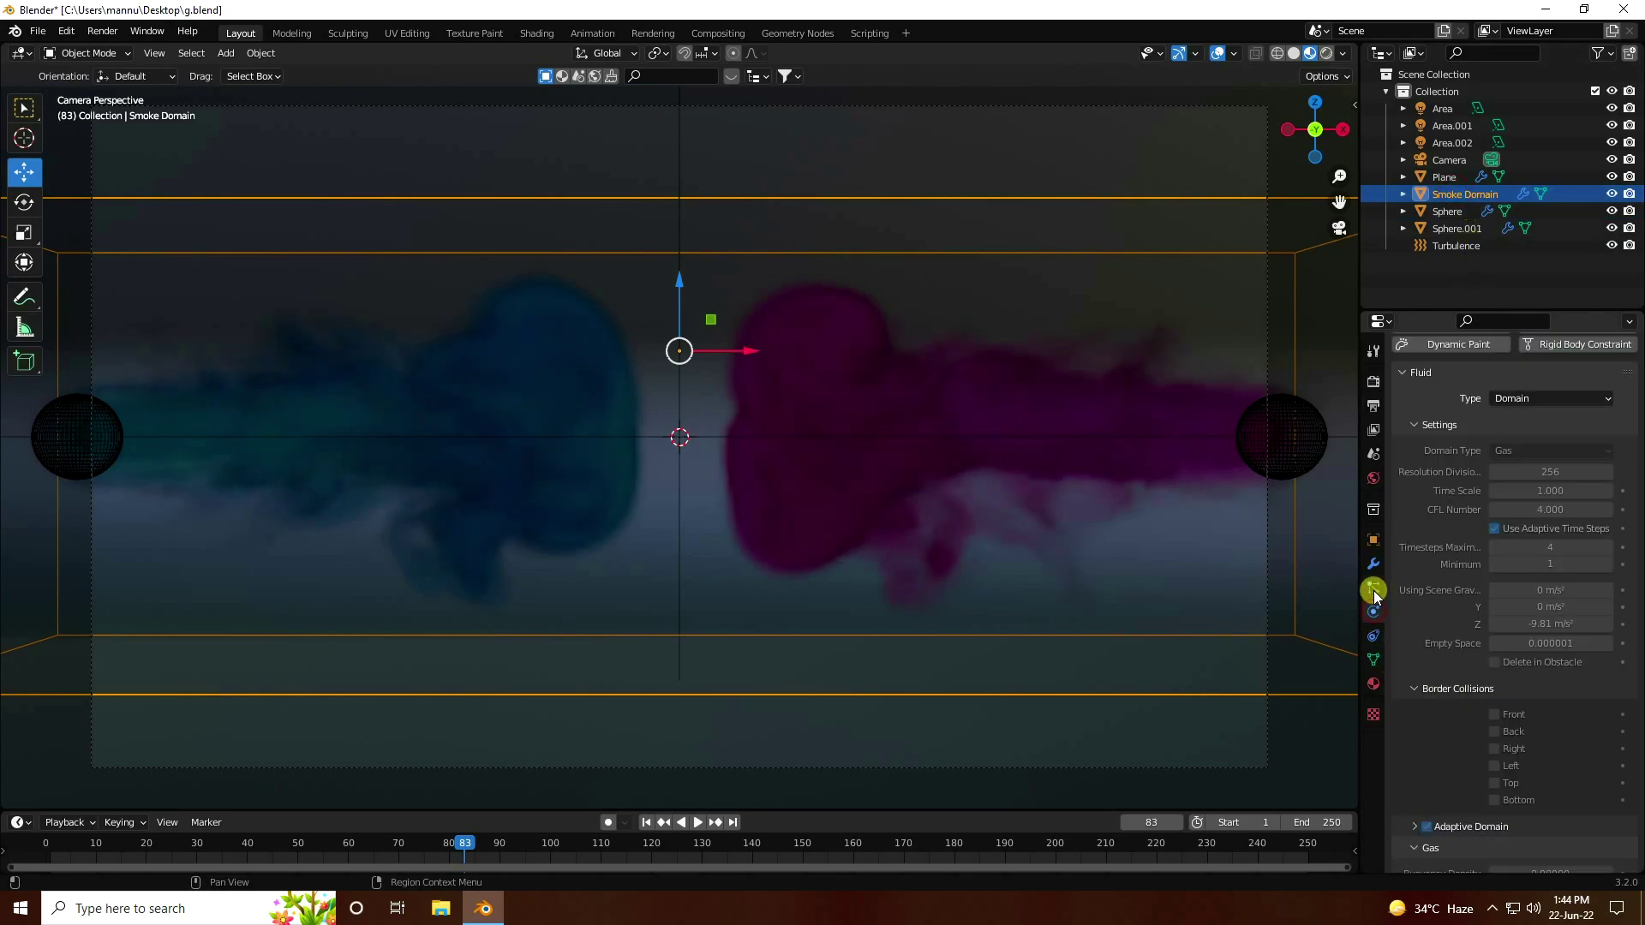
pyautogui.click(1372, 567)
pyautogui.click(1375, 635)
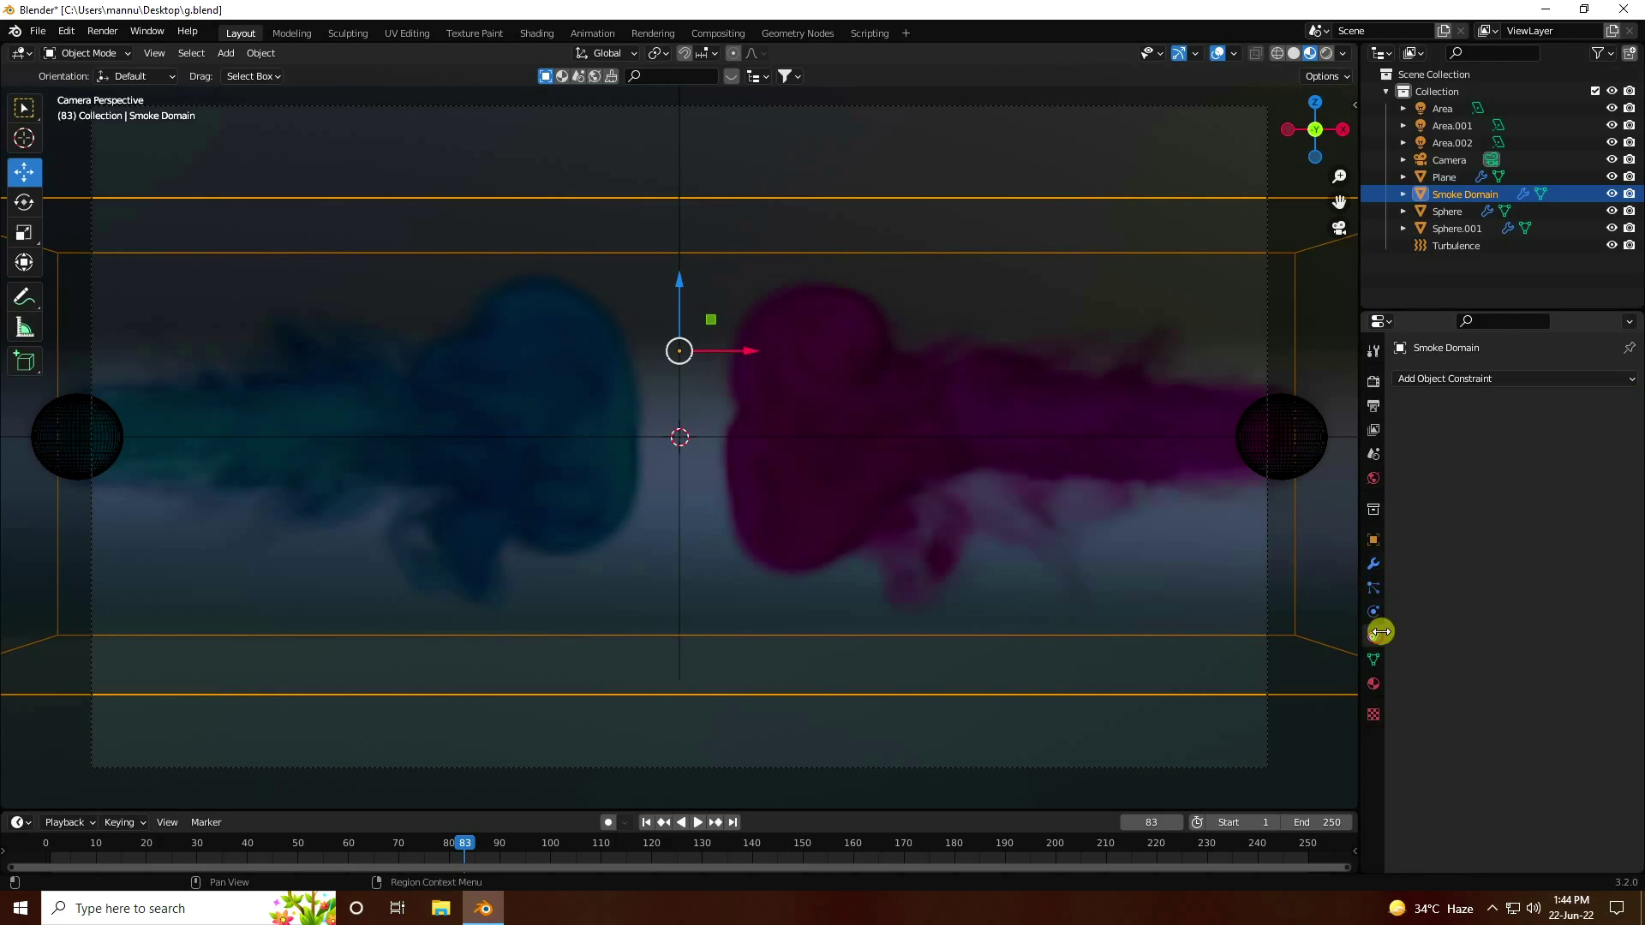
pyautogui.click(1374, 611)
pyautogui.scroll(-10, 1432, 723)
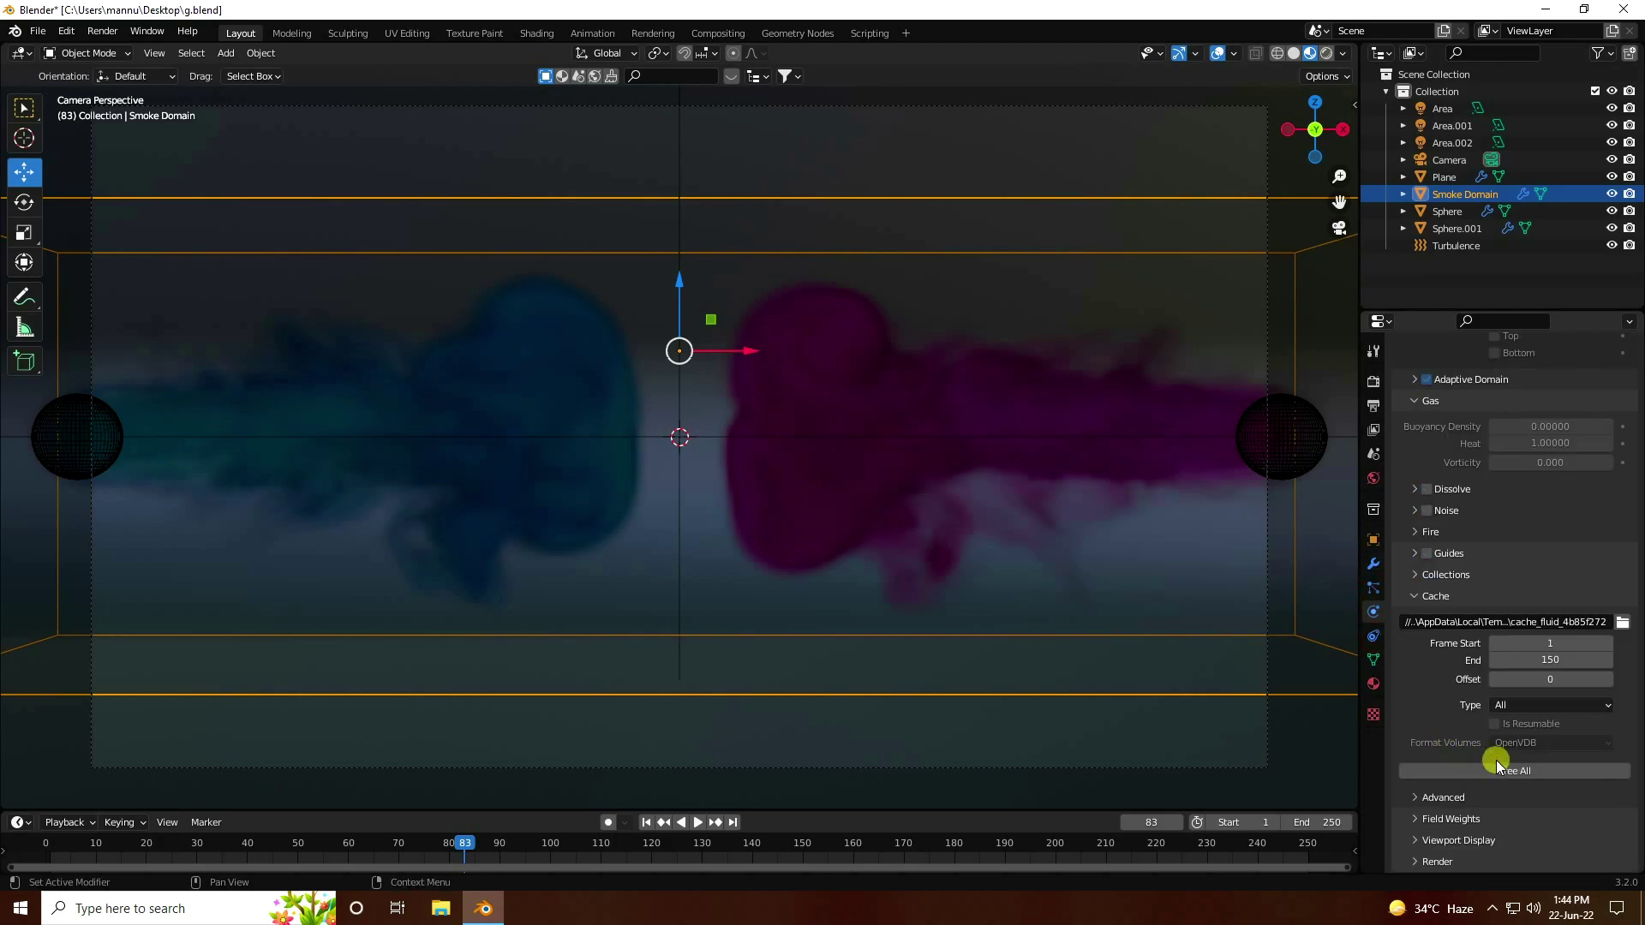
pyautogui.click(1525, 771)
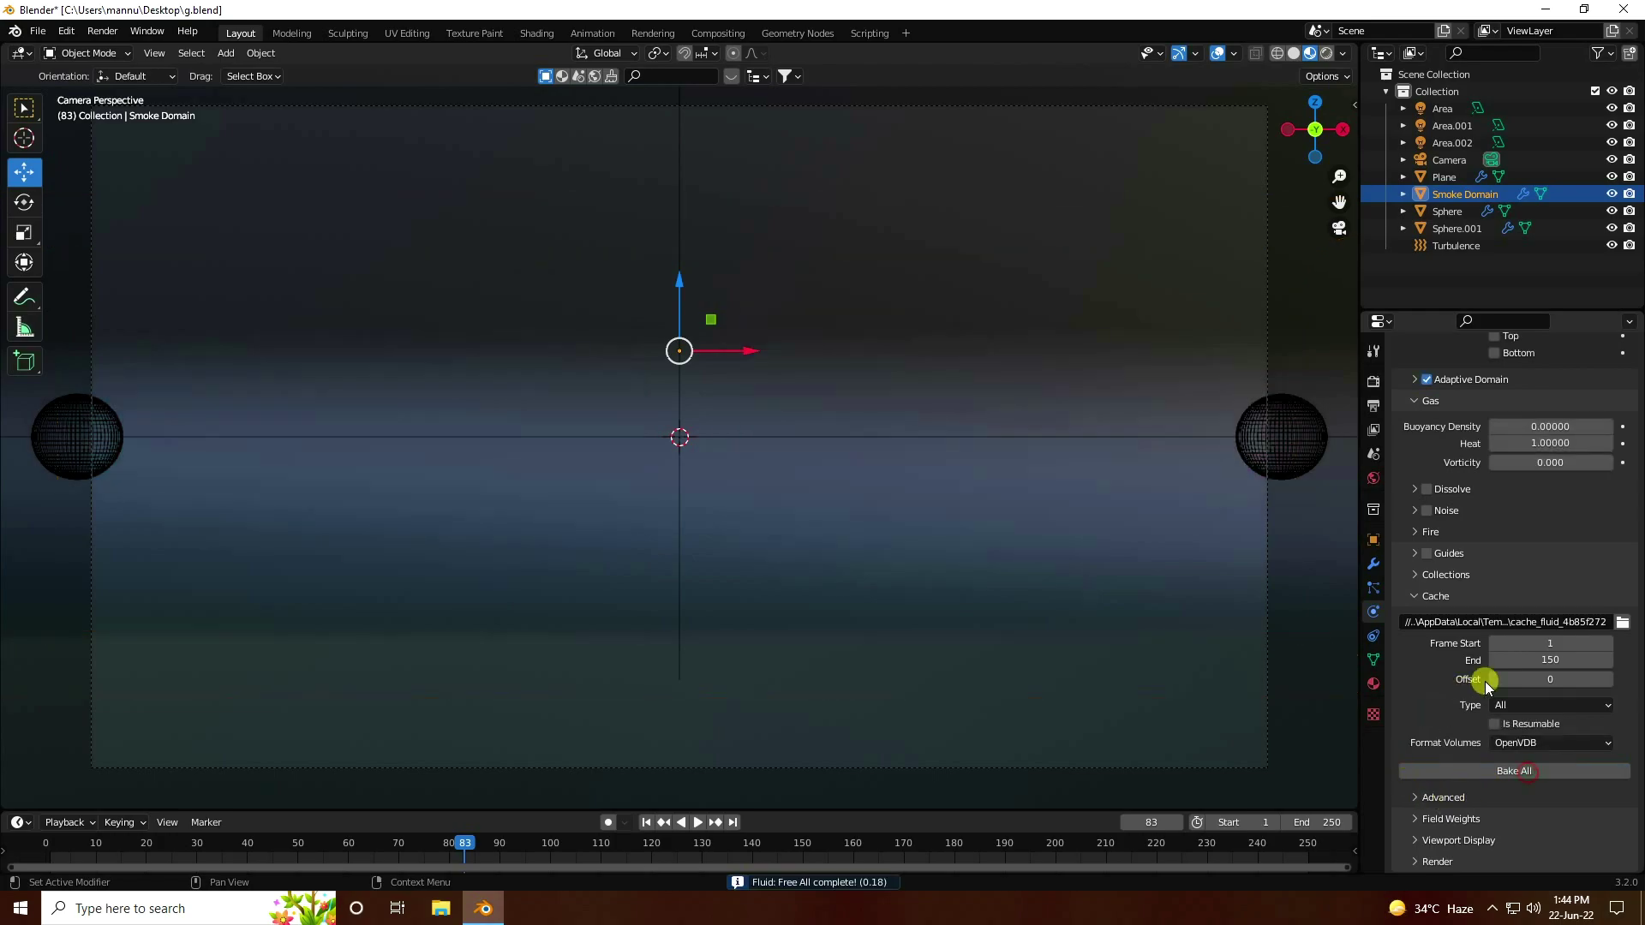
# Step: Set the fluid cache end frame to 250
pyautogui.click(1552, 660)
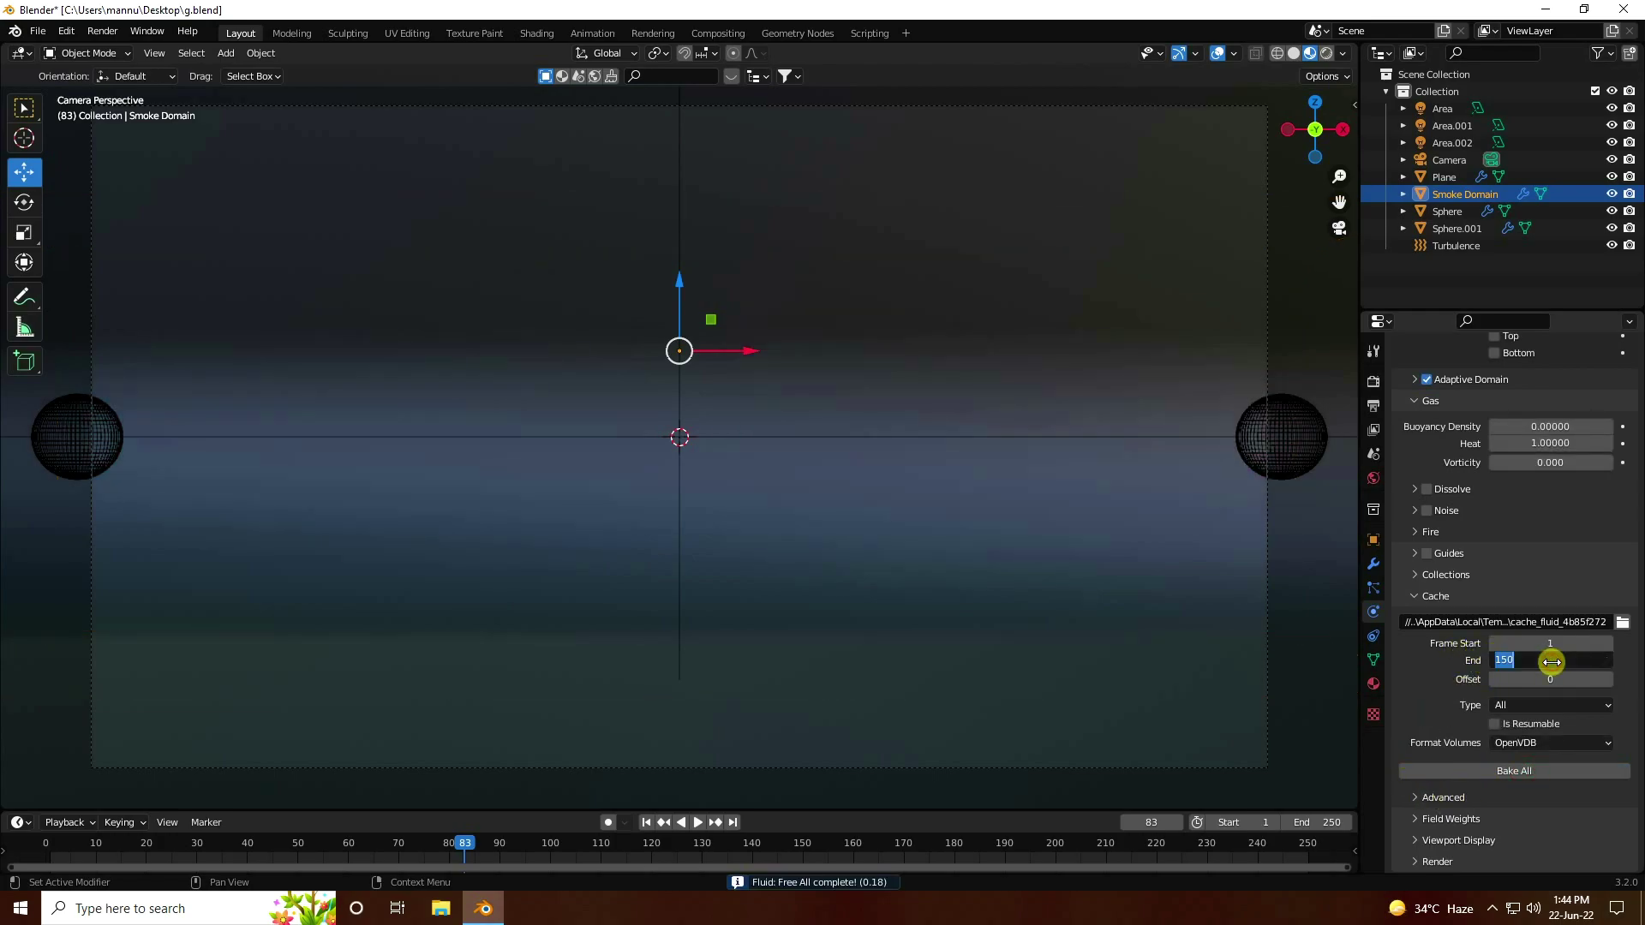
pyautogui.write('250')
pyautogui.press('Return')
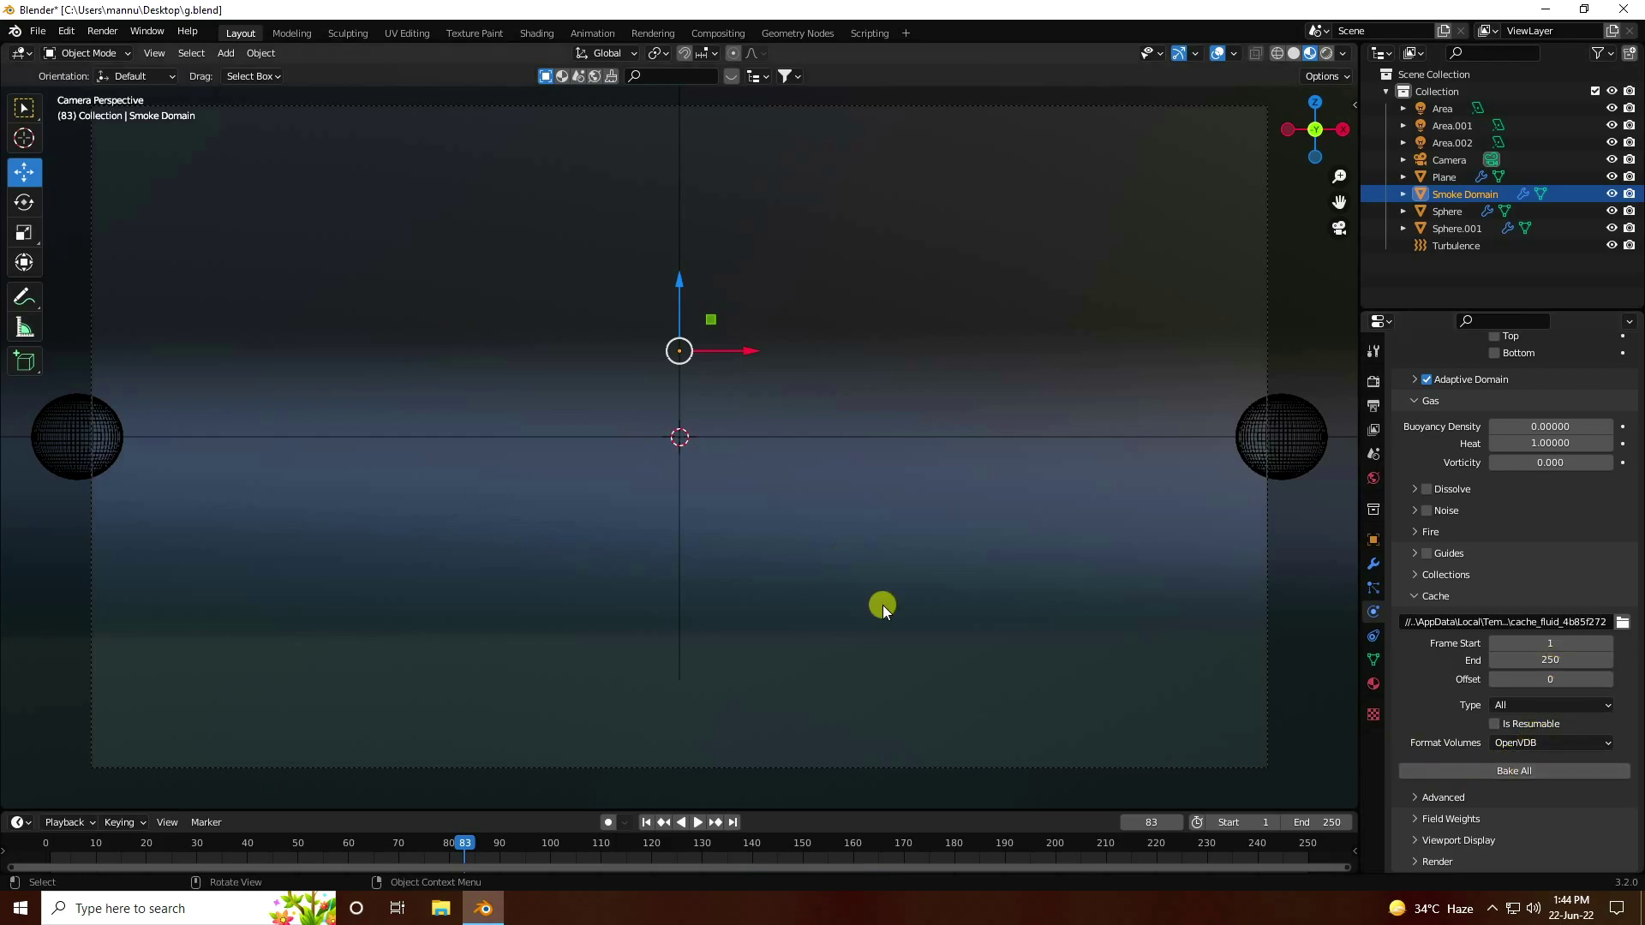
pyautogui.click(97, 31)
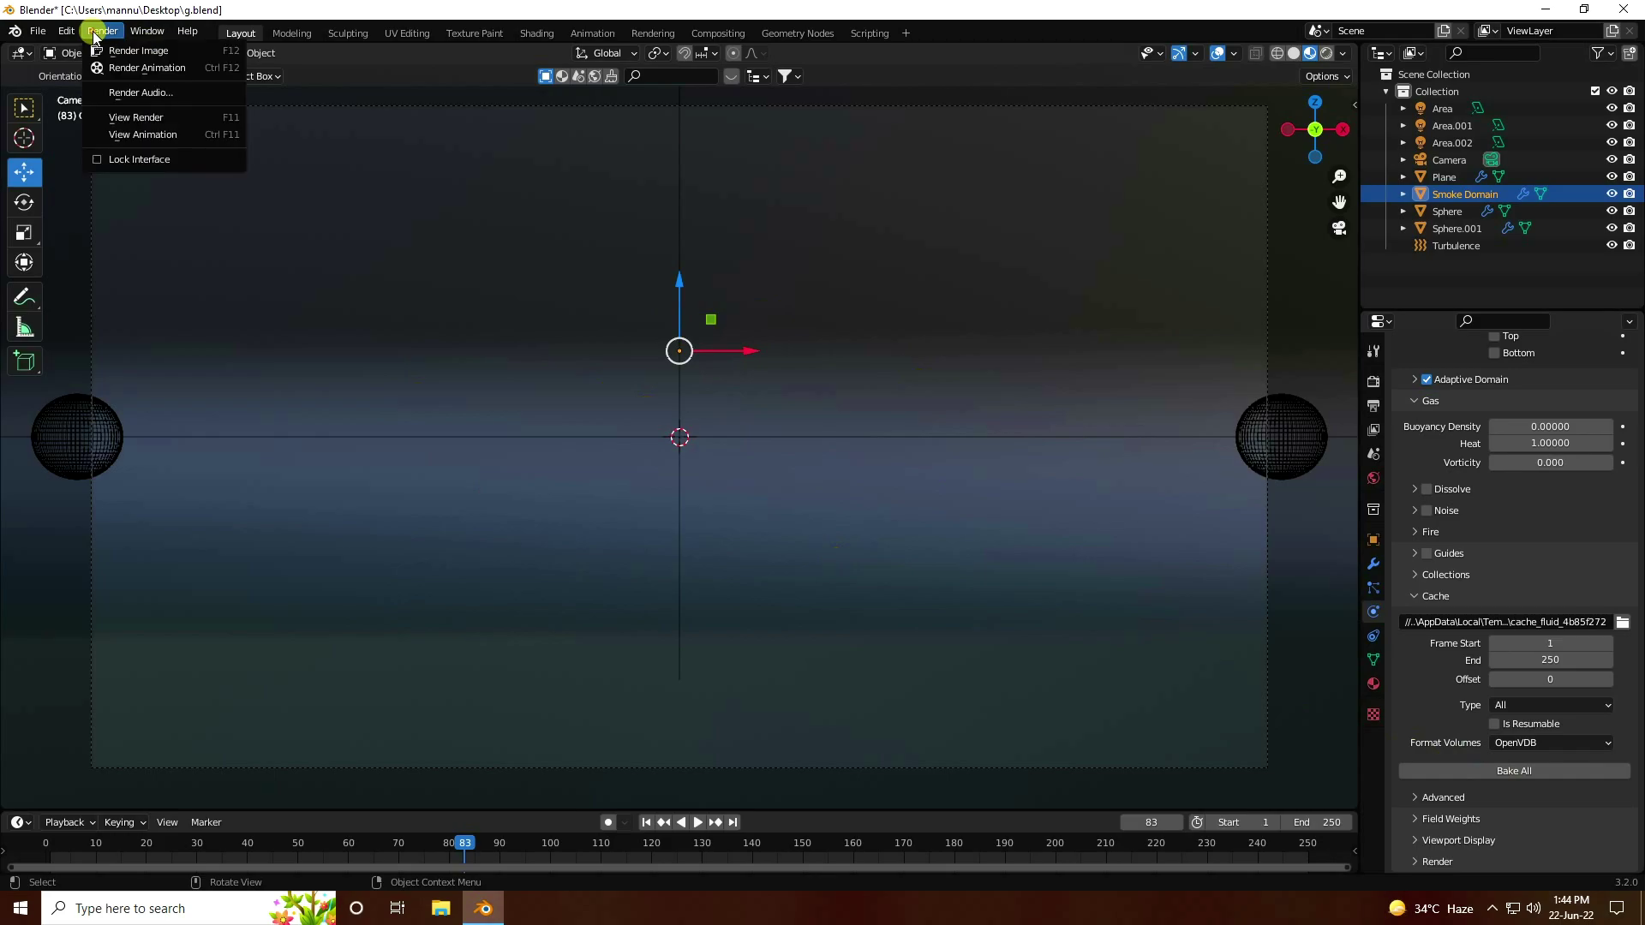